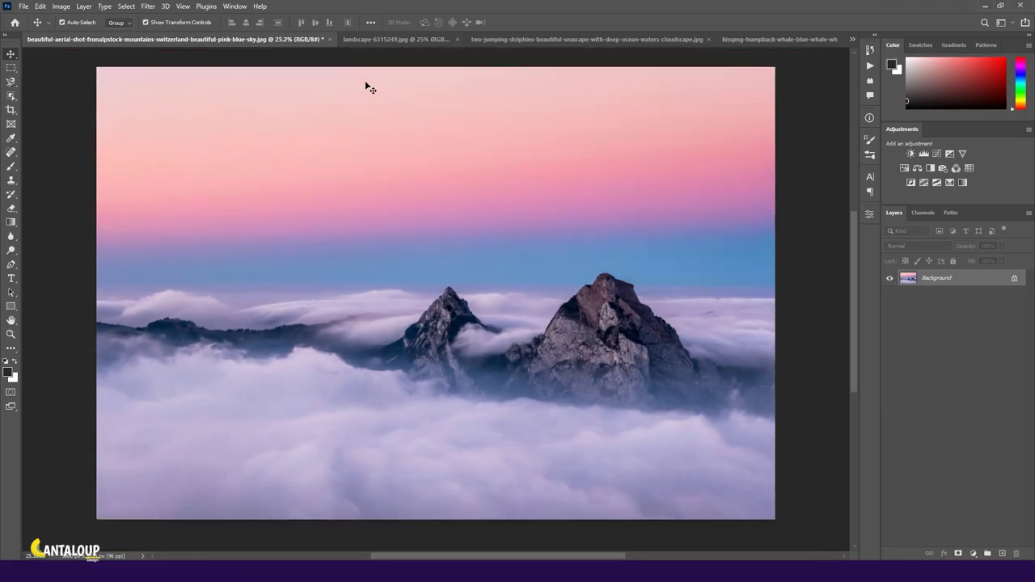
On the sea photo, draw a freehand Lasso selection around the fishing boat, crew, pole and floating net
left_click(372, 39)
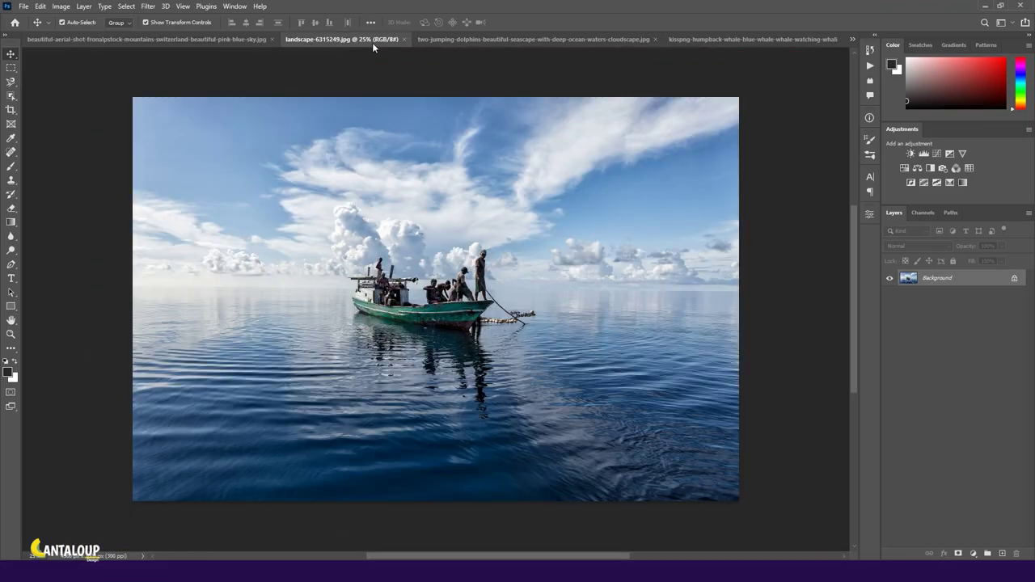
scroll(477, 246, "up", 5)
left_click(10, 81)
left_click(54, 81)
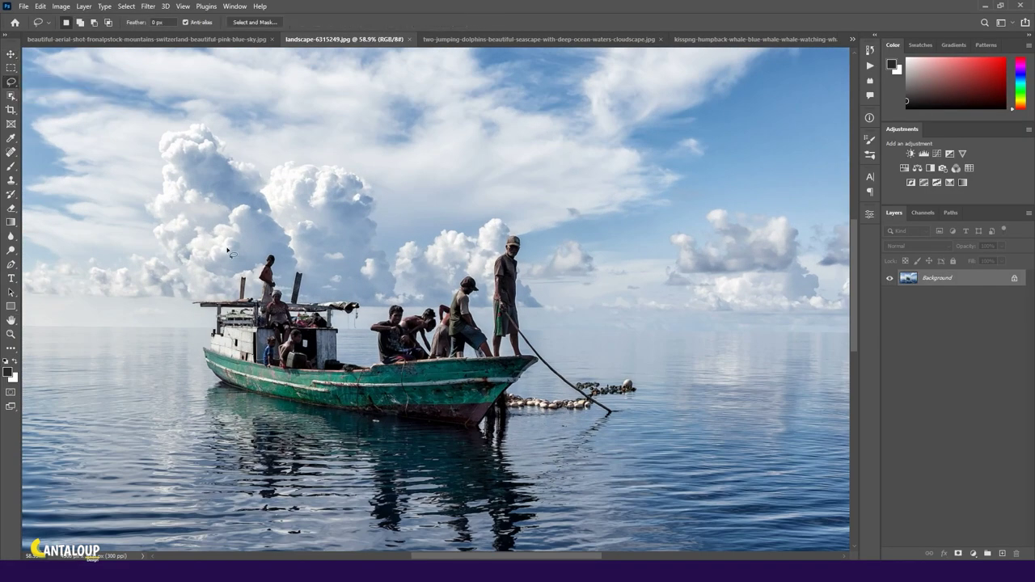
scroll(483, 204, "down", 2)
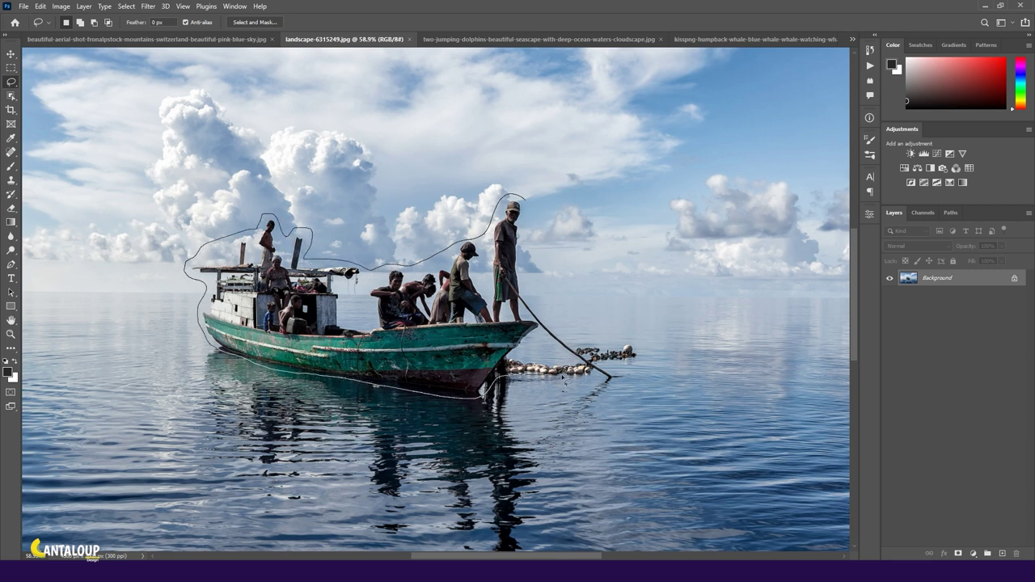
left_click_drag(524, 273, 525, 278)
scroll(605, 367, "up", 5)
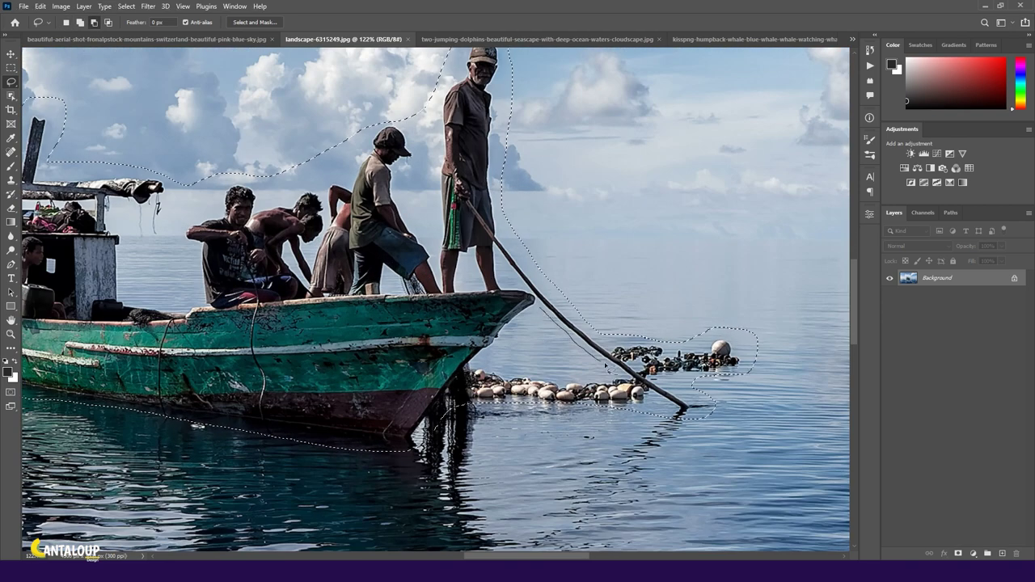
scroll(499, 354, "down", 5)
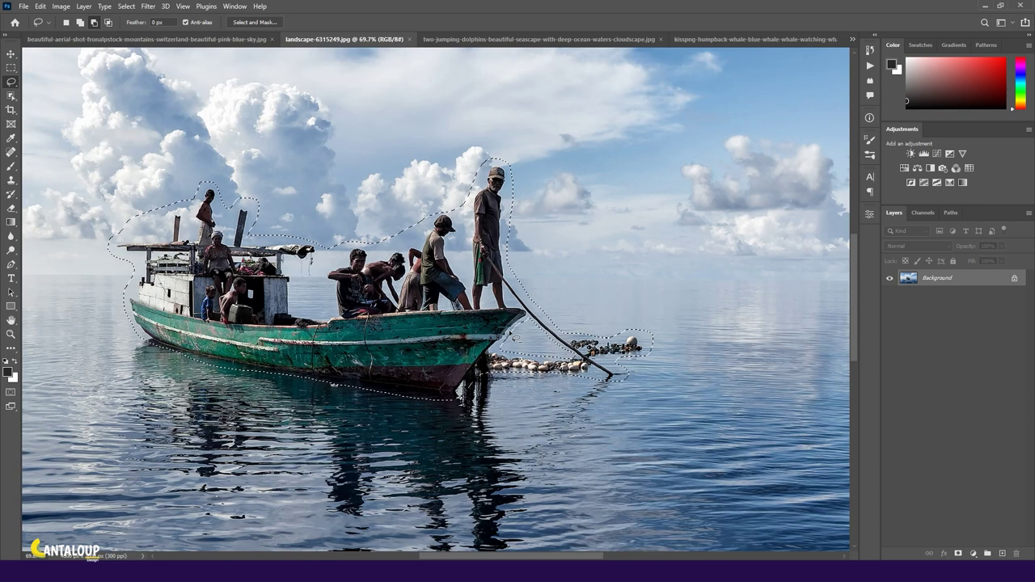
Place the boat as Layer 1 in the cloud scene, scaled to about 211.5%, and add a layer mask
key("v")
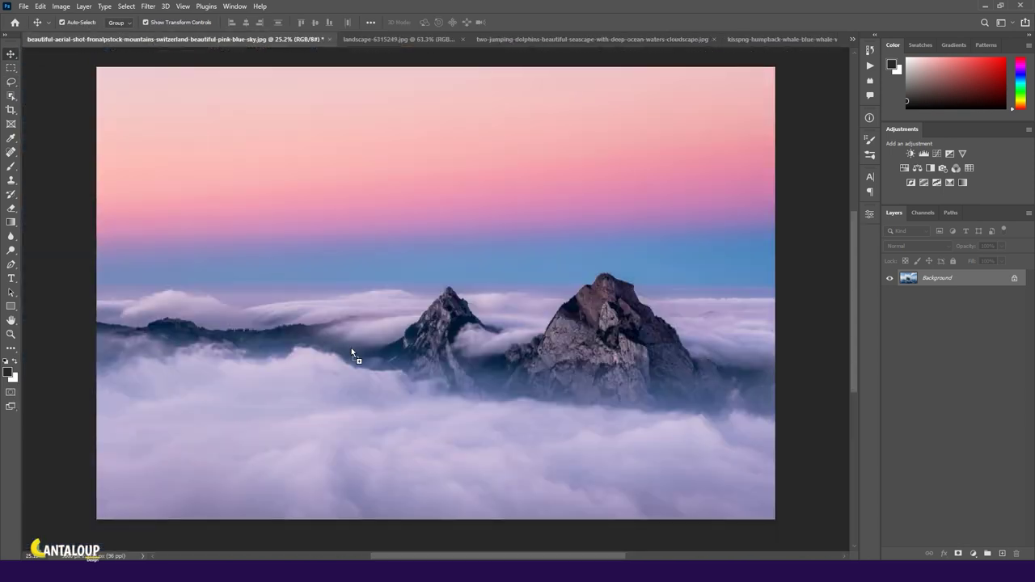
left_click_drag(388, 323, 355, 348)
left_click_drag(504, 307, 662, 236)
left_click_drag(485, 340, 458, 396)
left_click_drag(636, 294, 694, 282)
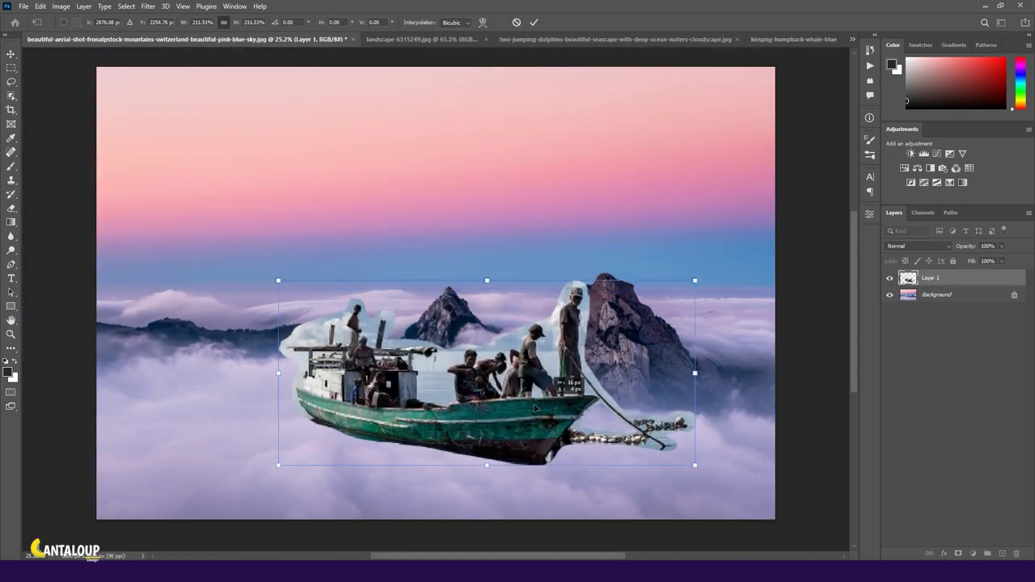
left_click_drag(533, 420, 522, 432)
left_click_drag(672, 373, 664, 371)
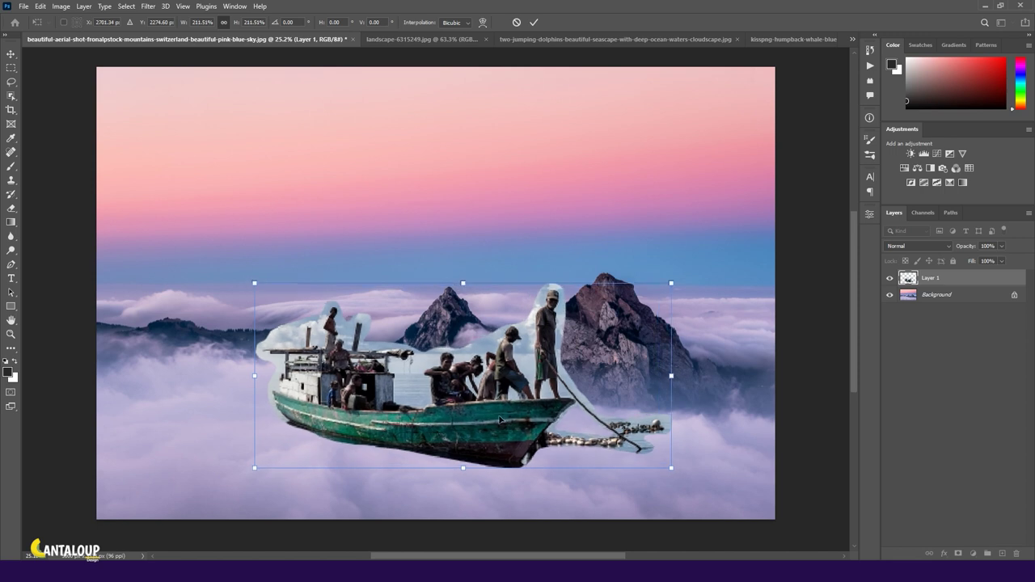
left_click_drag(485, 429, 467, 433)
left_click(533, 22)
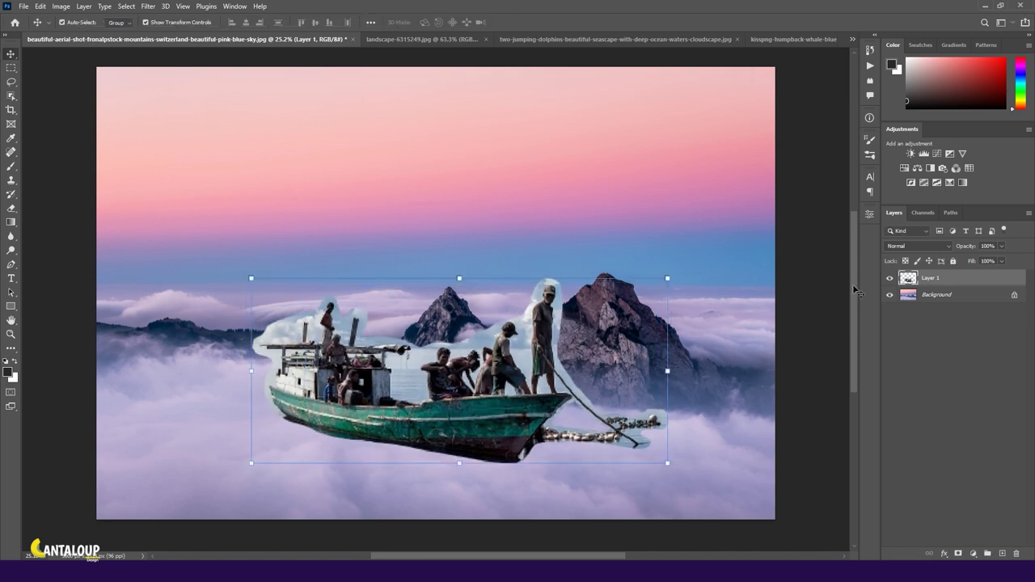
left_click(958, 554)
With a soft brush of about 328 px, paint out the dark reflection and shadow under the hull
left_click(10, 166)
scroll(437, 324, "up", 2)
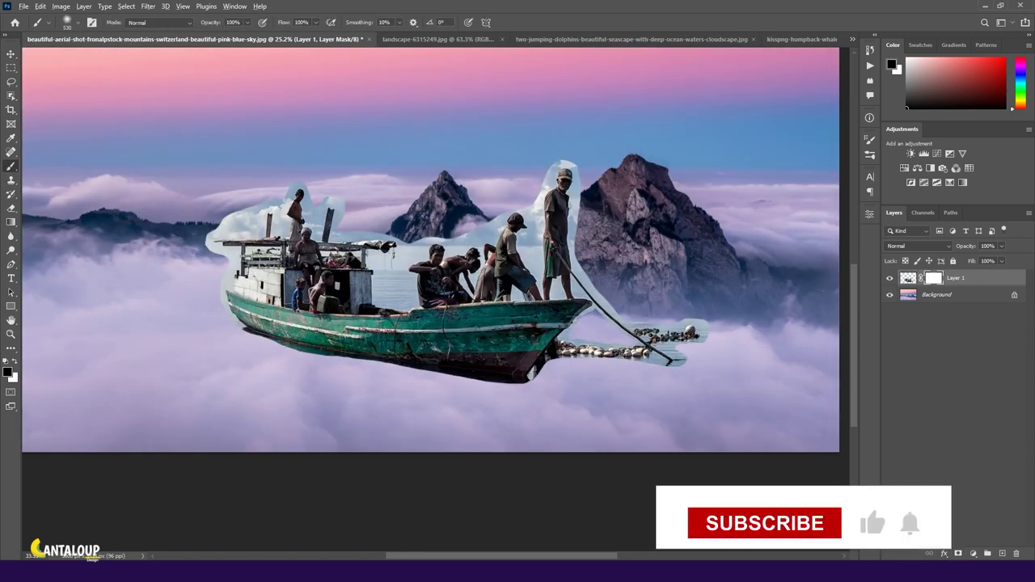
scroll(437, 324, "up", 2)
left_click_drag(462, 416, 437, 416)
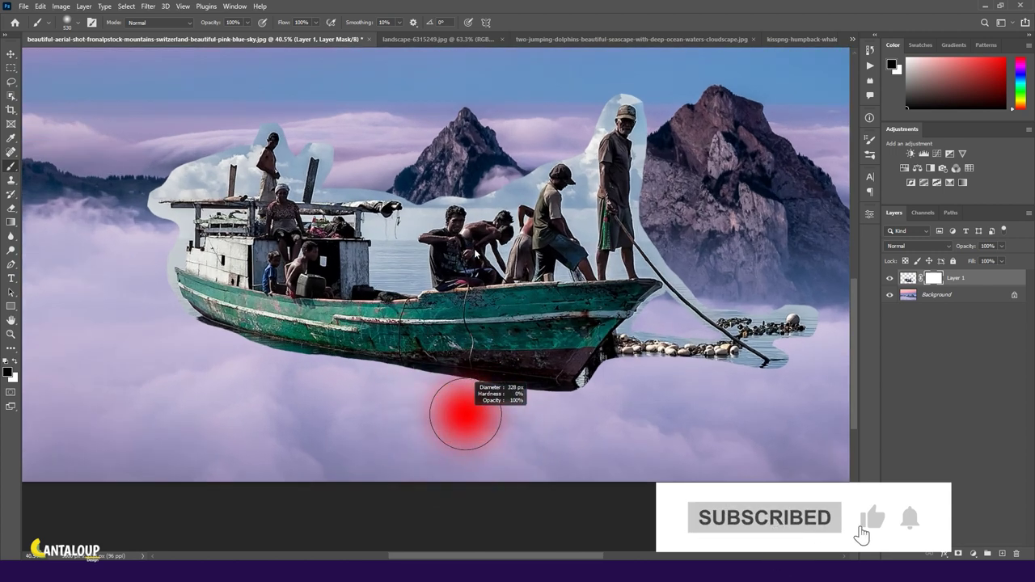
mouse_move(536, 416)
left_mouse_down()
mouse_move(467, 394)
mouse_move(373, 410)
left_mouse_up()
mouse_move(346, 373)
left_mouse_down()
mouse_move(210, 333)
mouse_move(197, 339)
mouse_move(215, 335)
mouse_move(153, 300)
left_mouse_up()
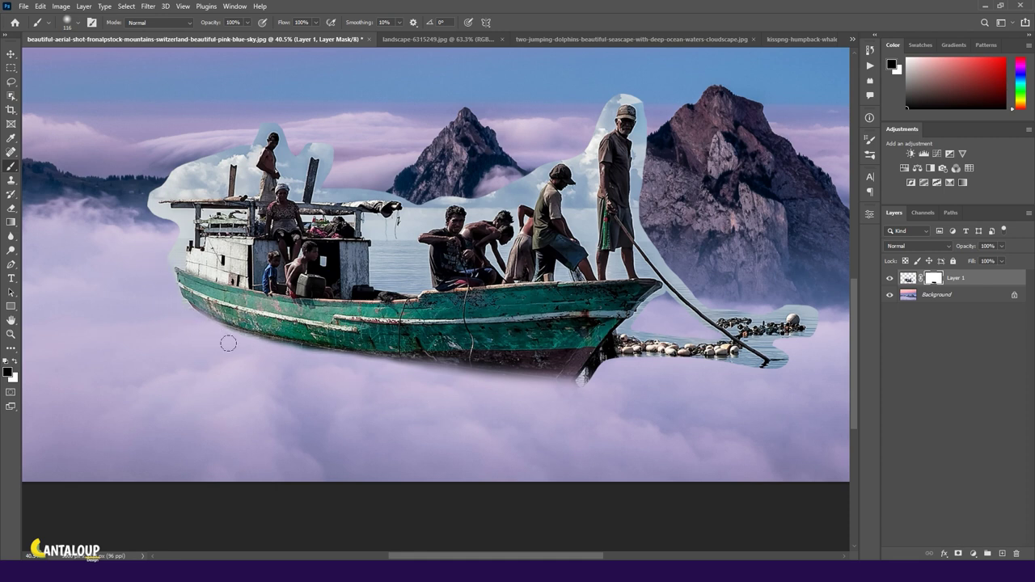
mouse_move(582, 376)
left_mouse_down()
mouse_move(614, 369)
mouse_move(523, 398)
mouse_move(267, 352)
mouse_move(218, 330)
left_mouse_up()
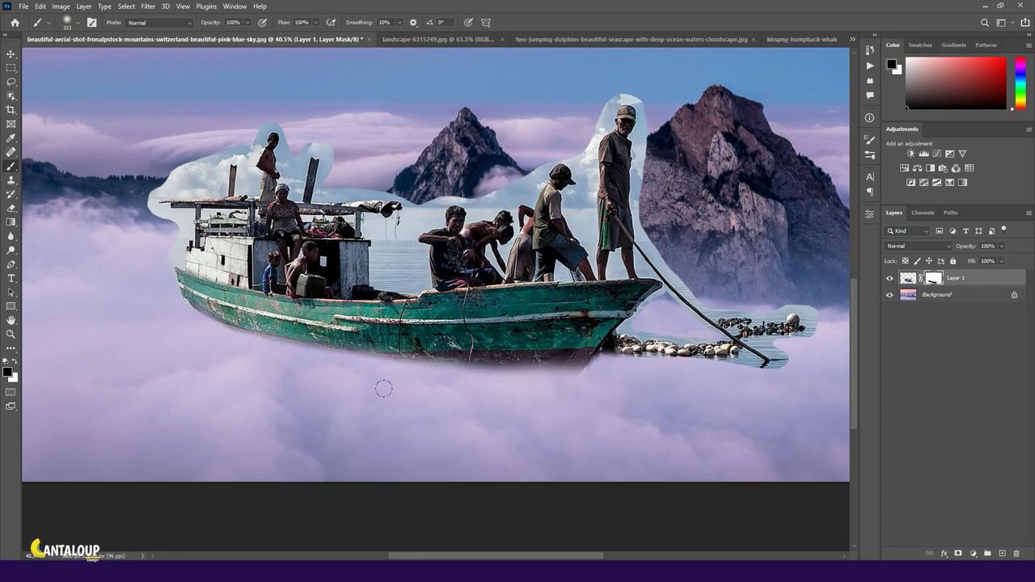
At about 767 px, soften the hull's dark bottom edge and restore part of the hull
scroll(497, 449, "down", 3)
left_click_drag(485, 376, 462, 380)
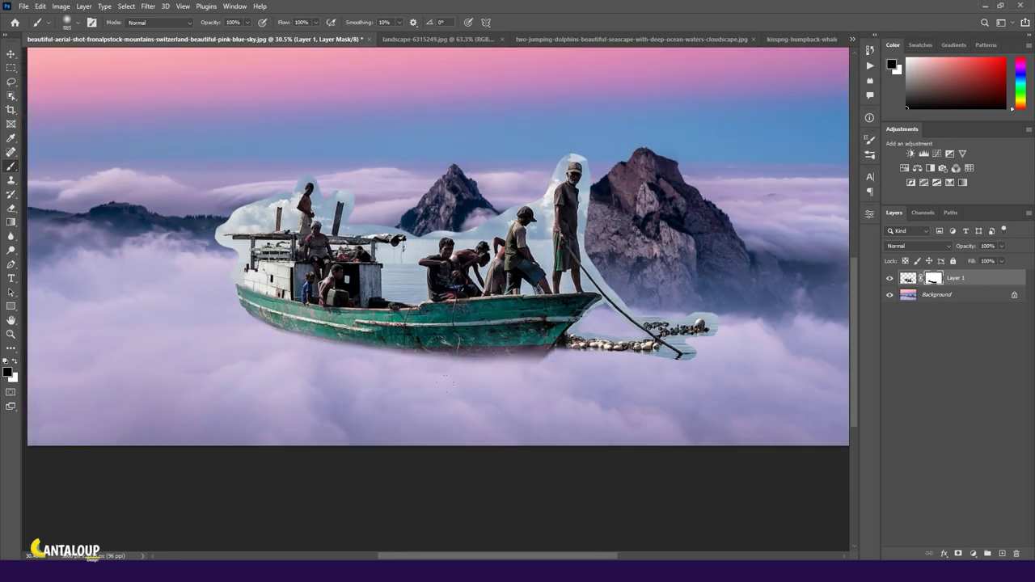
left_click_drag(461, 421, 194, 353)
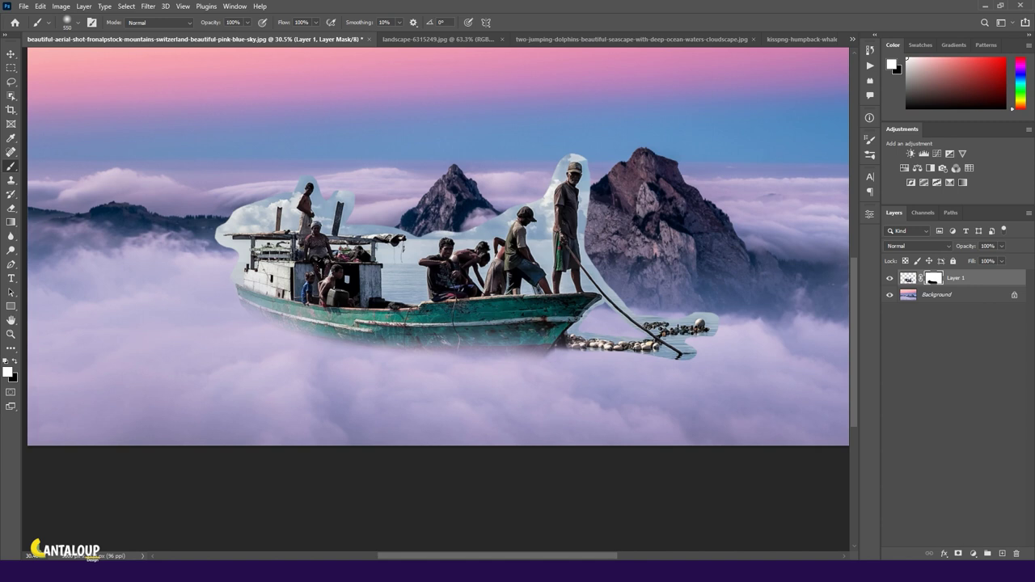
left_click_drag(356, 340, 534, 385)
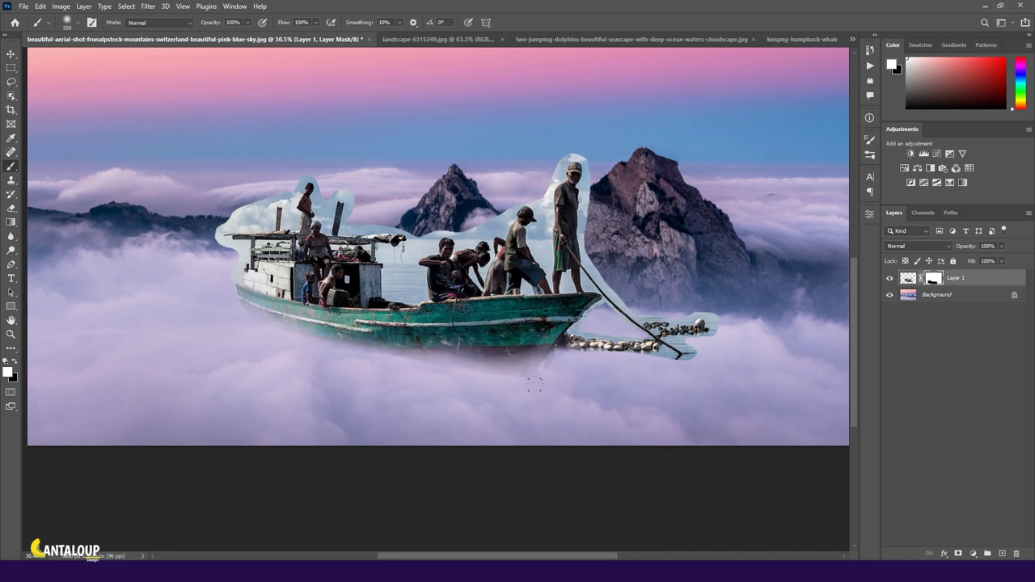
key("x")
left_click_drag(408, 347, 372, 346)
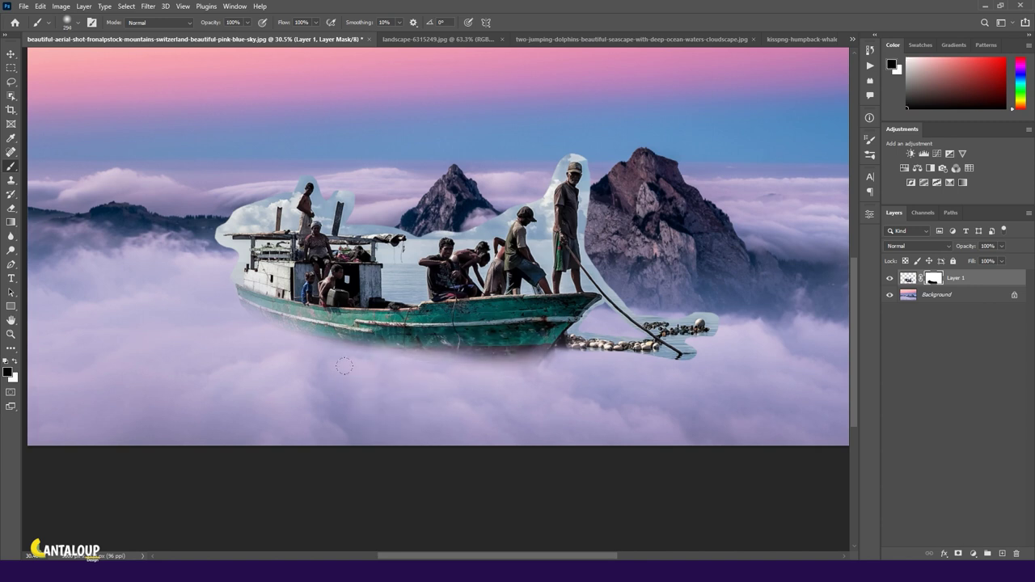
Zoom in on the bow and set up a black 30 px brush for the mask
scroll(211, 308, "up", 1)
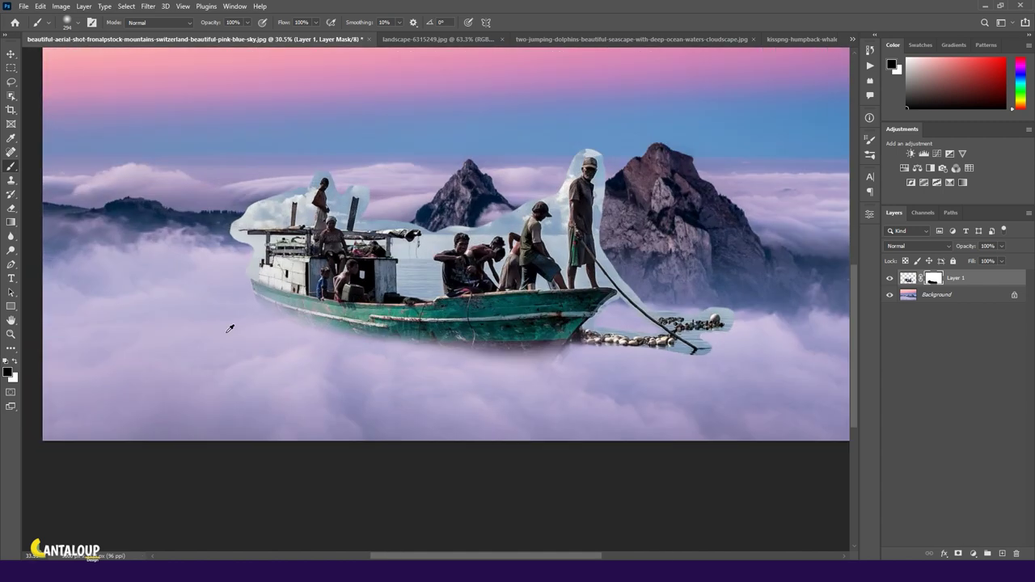
scroll(474, 363, "up", 3)
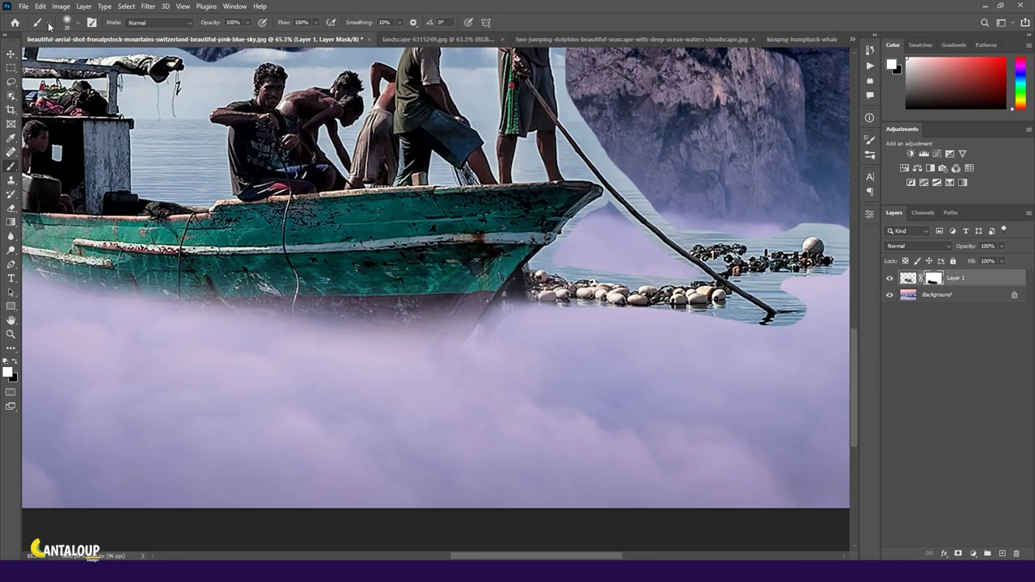
scroll(539, 332, "up", 2)
scroll(539, 333, "up", 1)
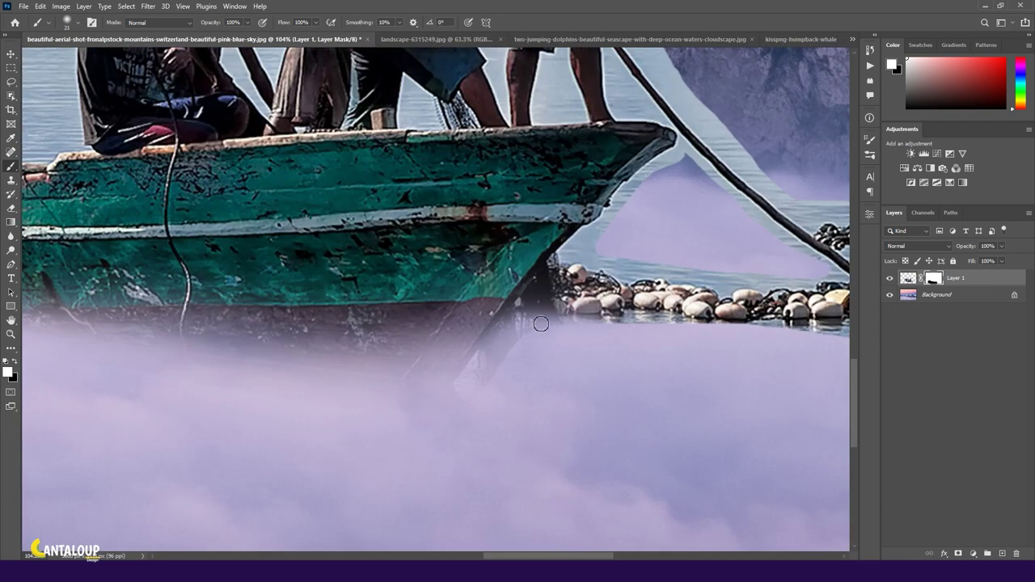
key("x")
right_click(508, 327, "alt")
mouse_move(508, 333)
left_mouse_down()
mouse_move(512, 317)
mouse_move(483, 356)
left_mouse_up()
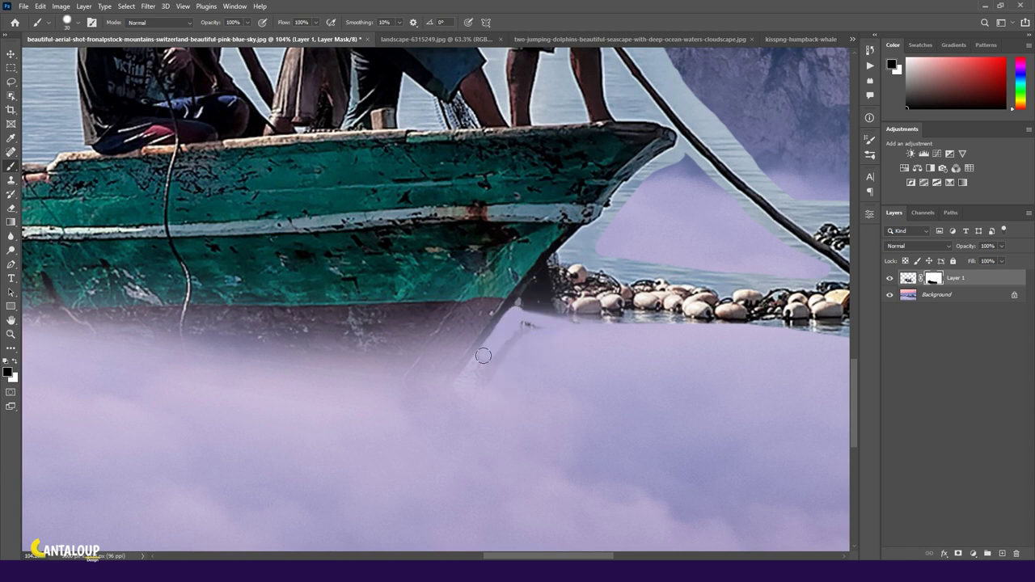
right_click(518, 330)
left_click(696, 175)
Mask out the sea along the bow edge up to its tip and over the row of floats
left_click_drag(533, 325, 488, 368)
scroll(519, 330, "up", 2)
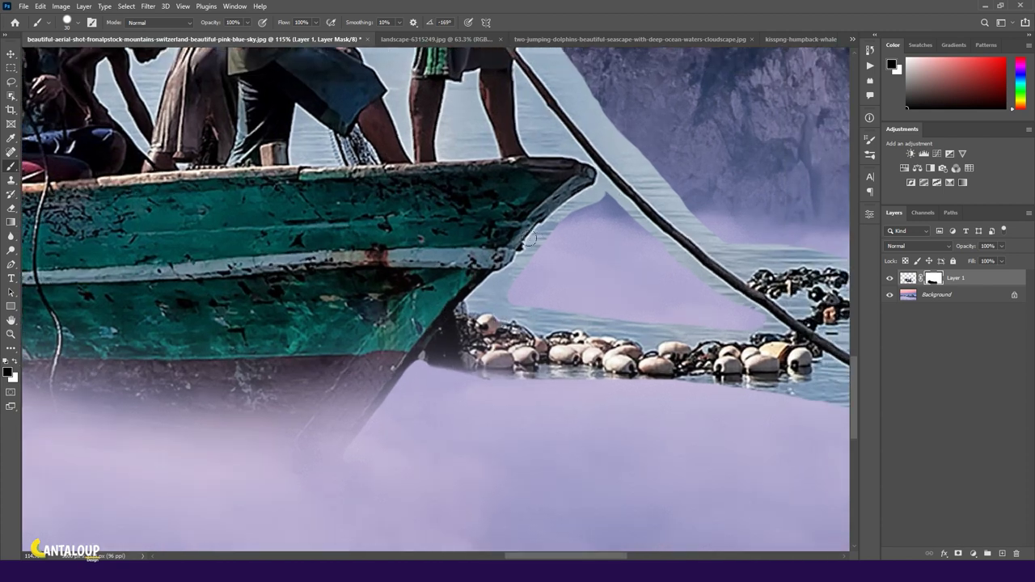
left_click_drag(582, 229, 584, 199)
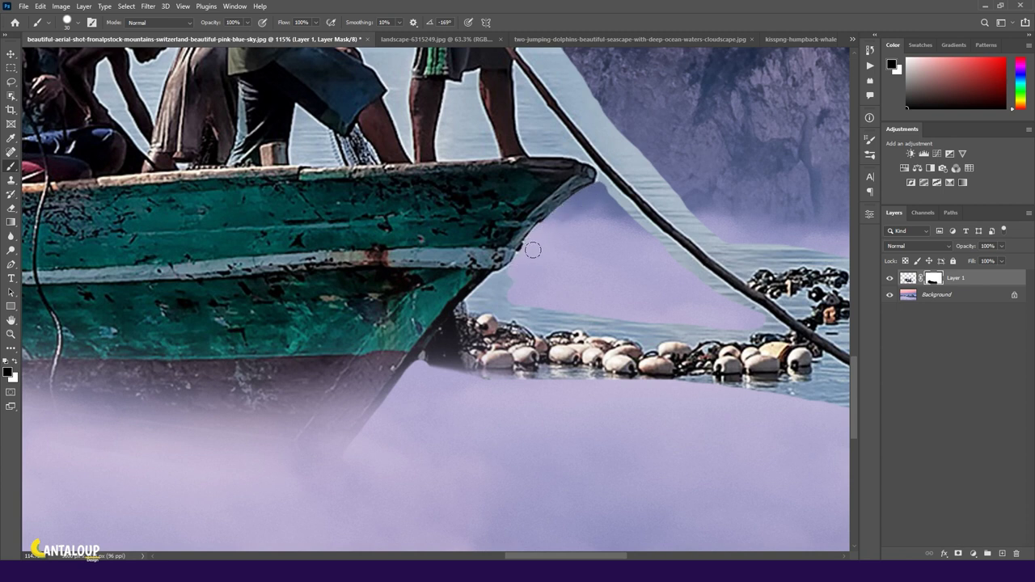
mouse_move(512, 268)
left_mouse_down()
mouse_move(417, 374)
mouse_move(534, 356)
mouse_move(691, 372)
left_mouse_up()
scroll(443, 358, "down", 2)
left_click_drag(692, 372, 390, 380)
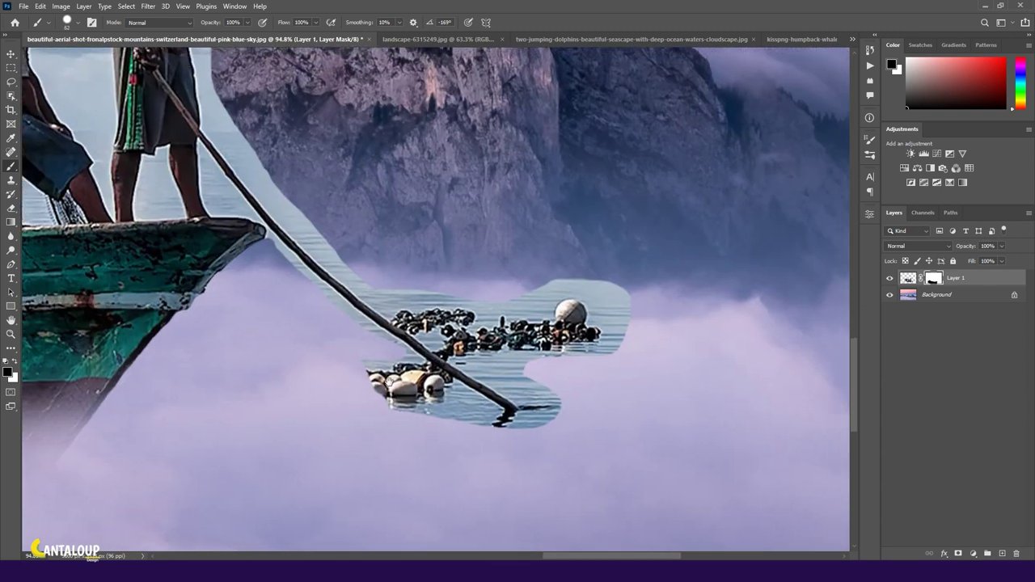
scroll(390, 381, "up", 3)
Choose the Soft Round Pressure Size brush and mask the water along the pole's lower edge and floats
right_click(228, 211)
left_click(225, 219)
right_click(231, 217)
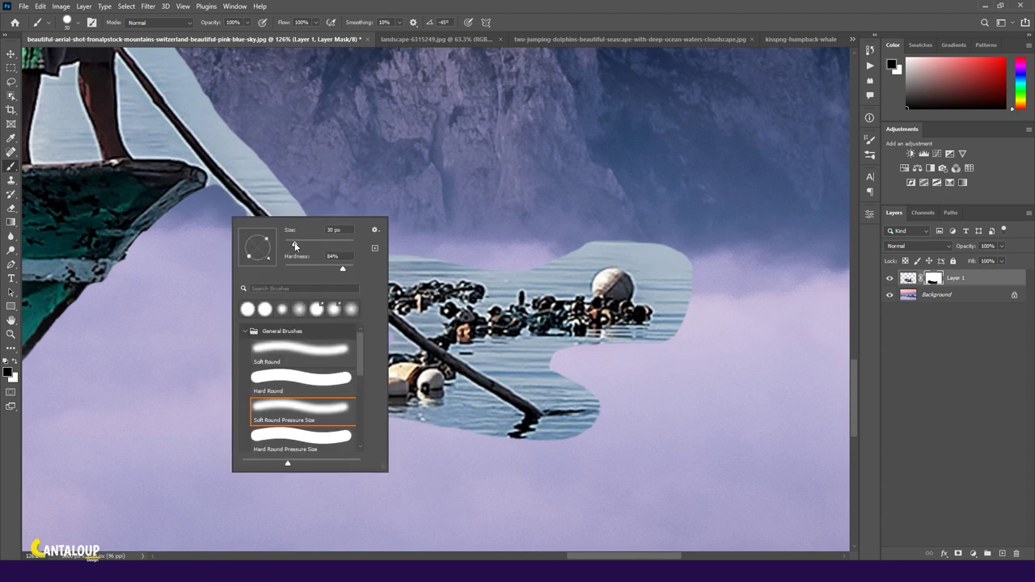
left_click(188, 266)
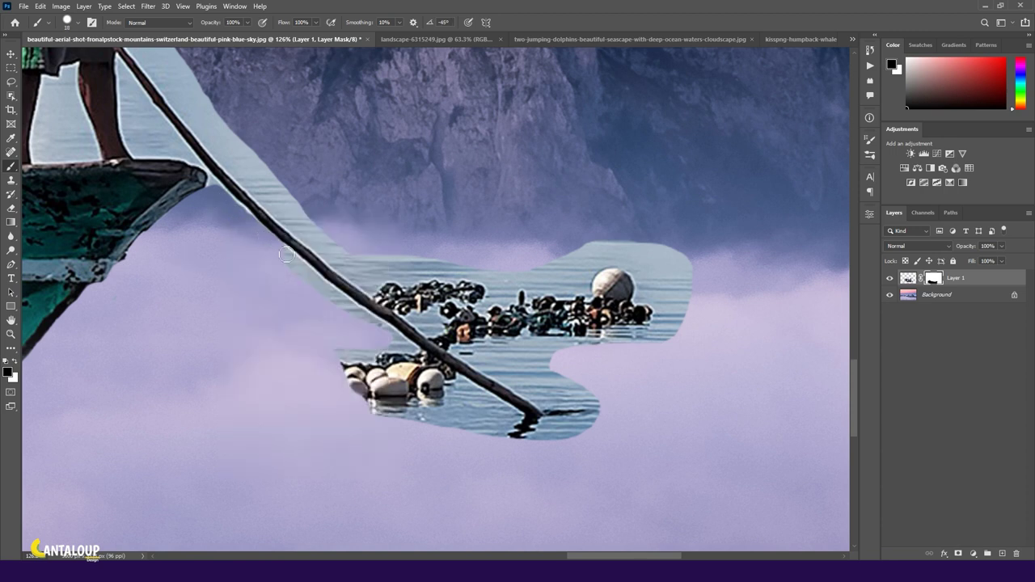
left_click_drag(307, 270, 333, 299)
left_click_drag(392, 334, 549, 434)
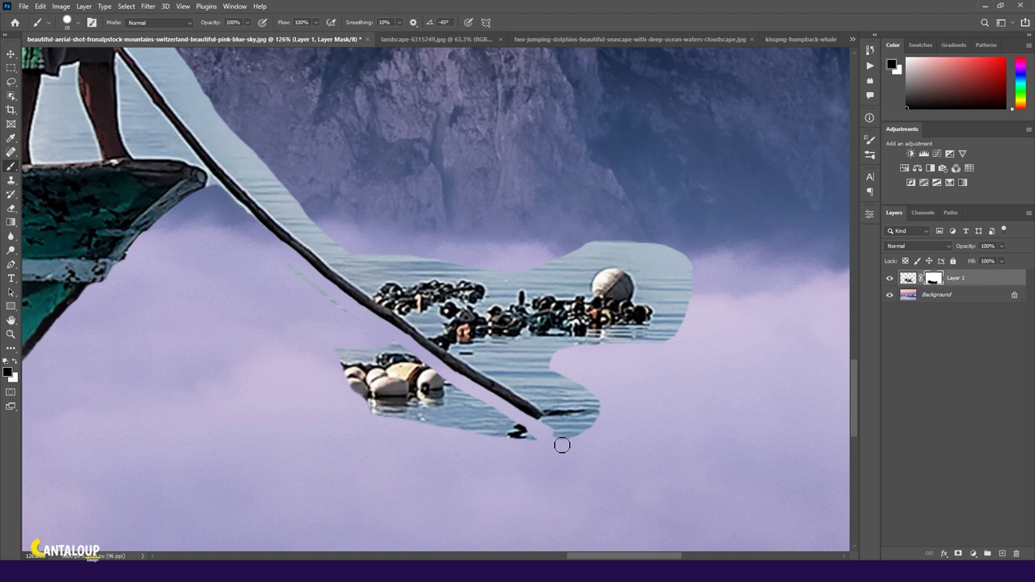
mouse_move(386, 348)
left_mouse_down()
mouse_move(517, 428)
mouse_move(356, 380)
mouse_move(335, 393)
left_mouse_up()
Mask the remaining water strip along the pole from top to tip, including its lower-right lobe
scroll(335, 394, "up", 1)
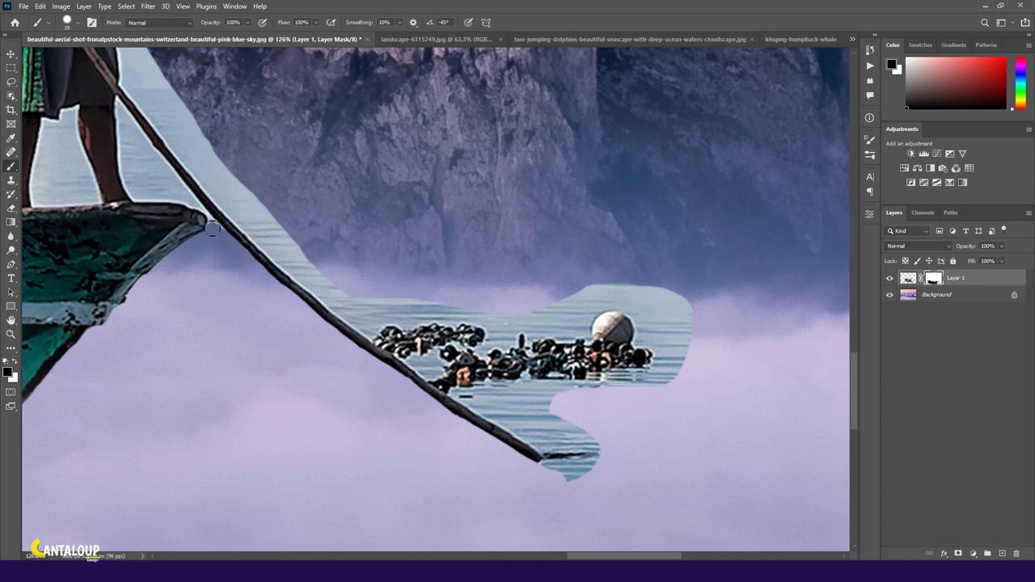
mouse_move(213, 191)
left_mouse_down()
mouse_move(267, 224)
mouse_move(266, 243)
left_mouse_up()
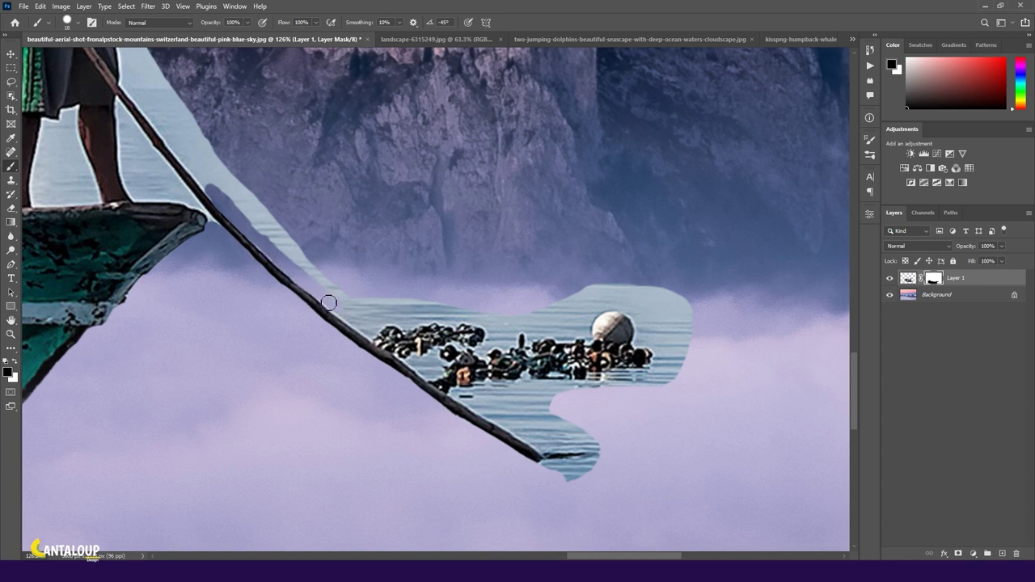
left_click_drag(368, 333, 444, 373)
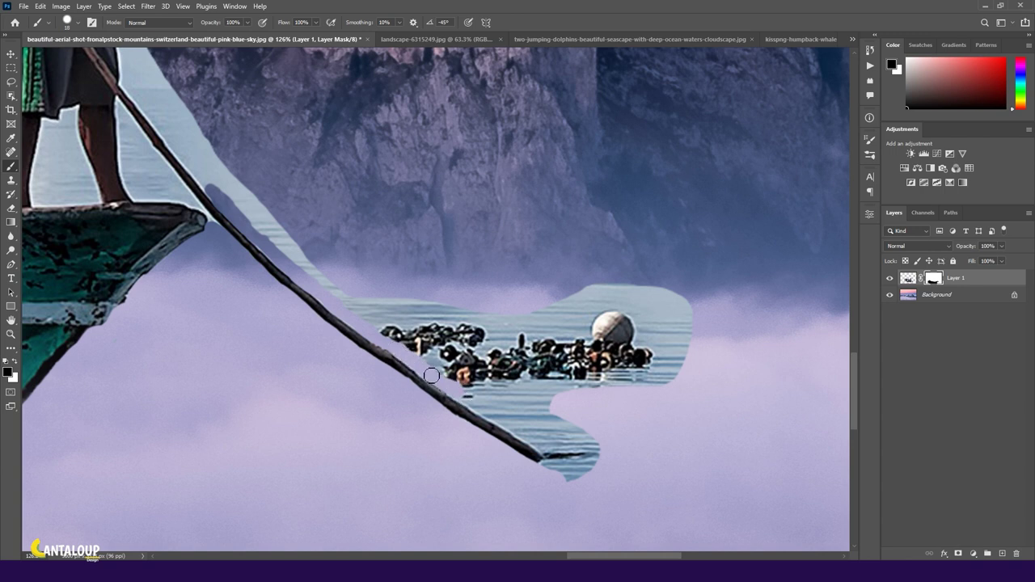
left_click_drag(484, 413, 532, 440)
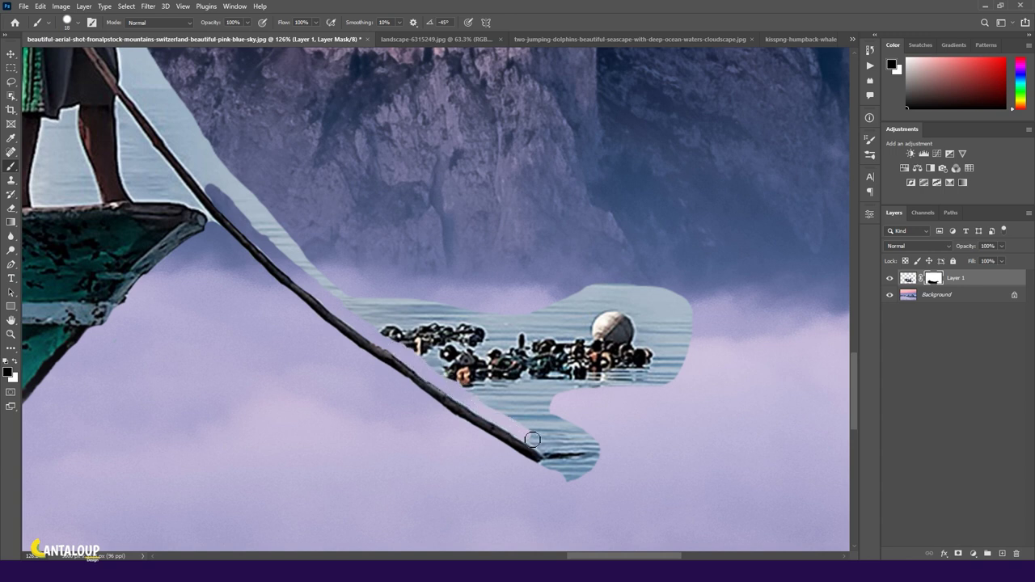
mouse_move(566, 477)
left_mouse_down()
mouse_move(583, 352)
mouse_move(615, 291)
mouse_move(388, 320)
mouse_move(518, 388)
mouse_move(578, 342)
left_mouse_up()
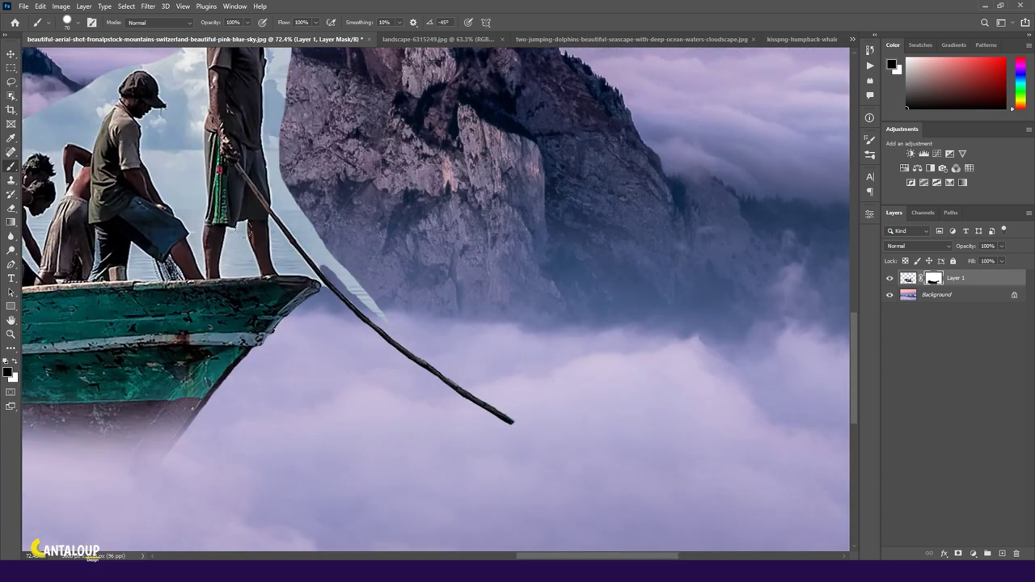
Mask out the pale sky halo beside the rock face and near the standing man's hand
scroll(579, 342, "down", 3)
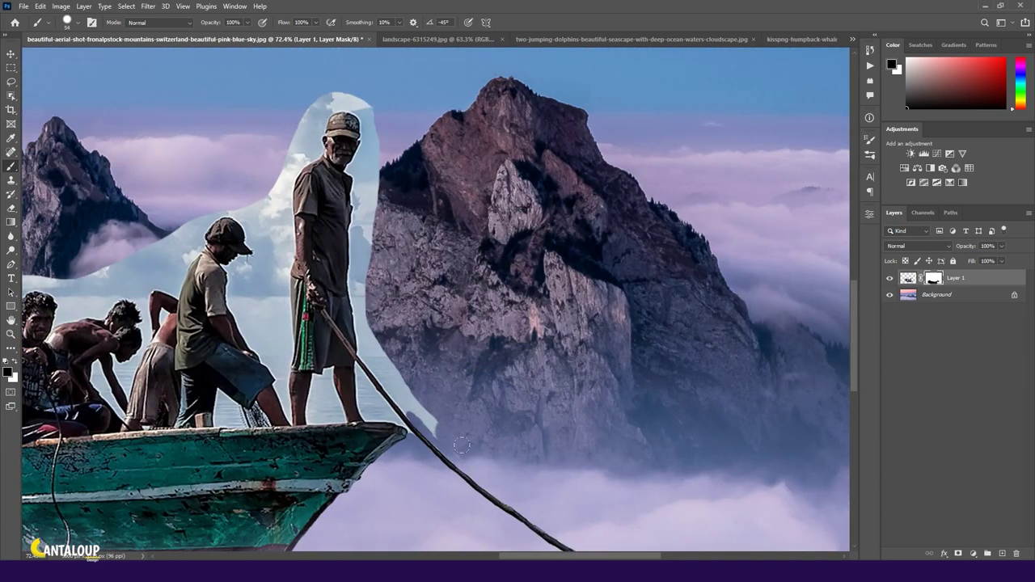
left_click_drag(461, 445, 396, 373)
scroll(360, 350, "up", 3)
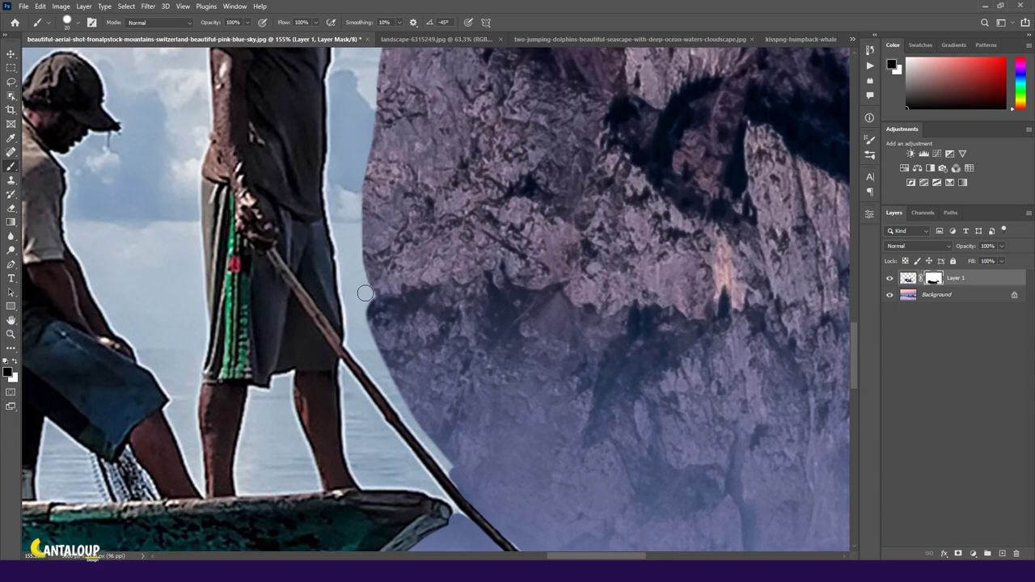
mouse_move(334, 226)
left_mouse_down()
mouse_move(351, 339)
mouse_move(477, 489)
left_mouse_up()
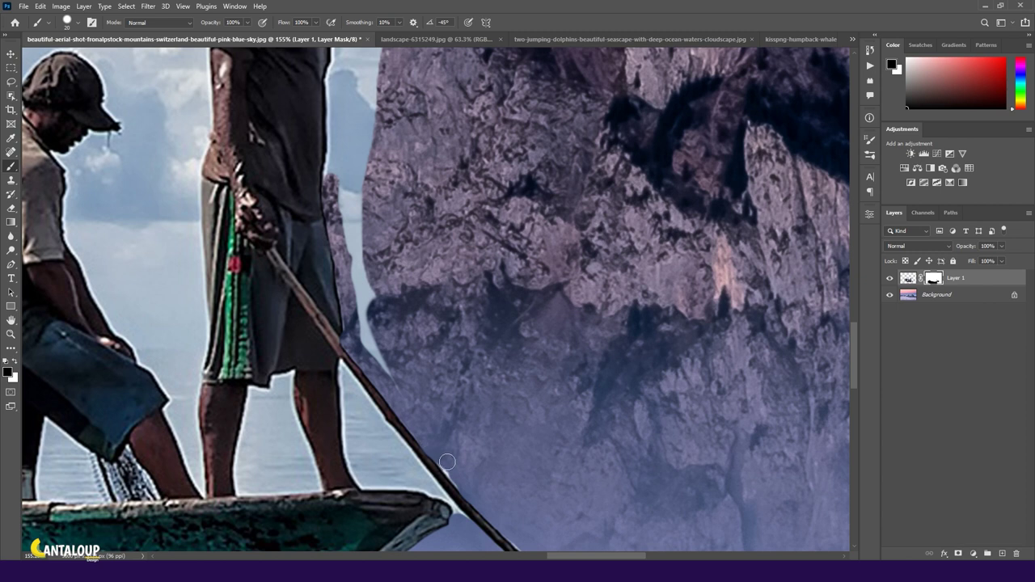
scroll(452, 470, "up", 3)
left_click_drag(400, 468, 336, 243)
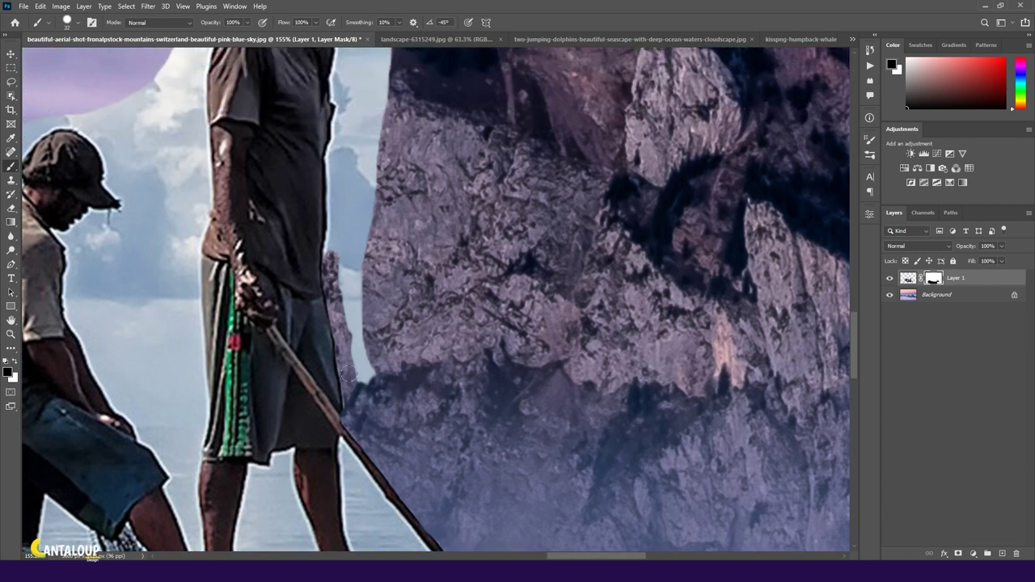
scroll(370, 366, "up", 4)
scroll(376, 243, "up", 3)
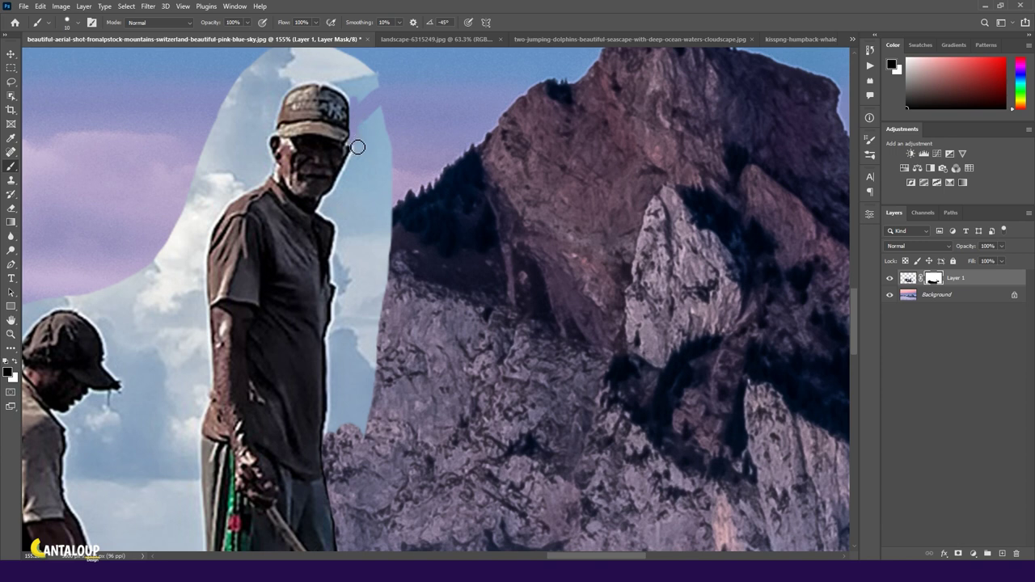
Remove the halo along the man's shirt, beside his face, and the light hook above his hat
left_click_drag(343, 242, 337, 265)
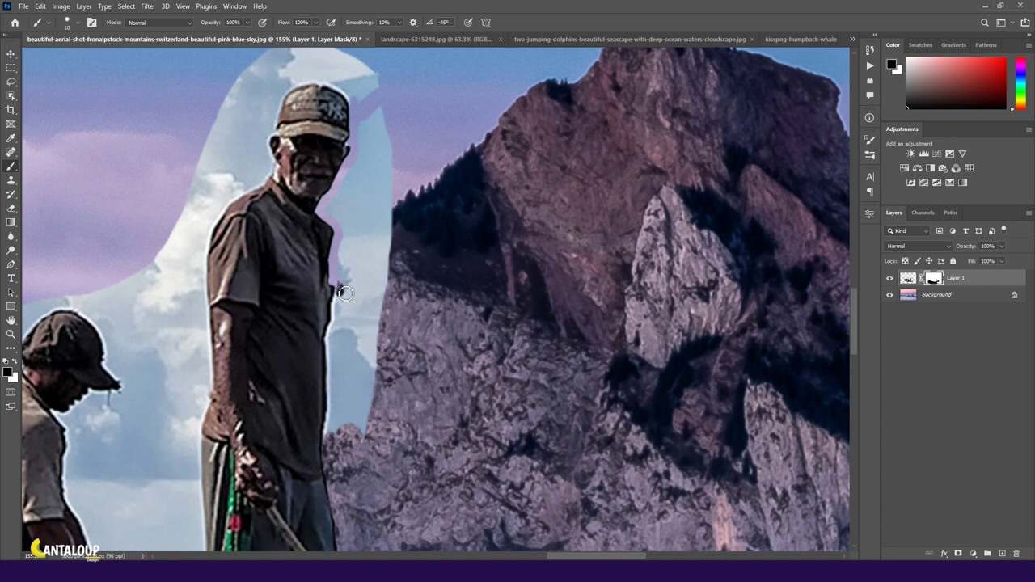
left_click_drag(335, 331, 333, 441)
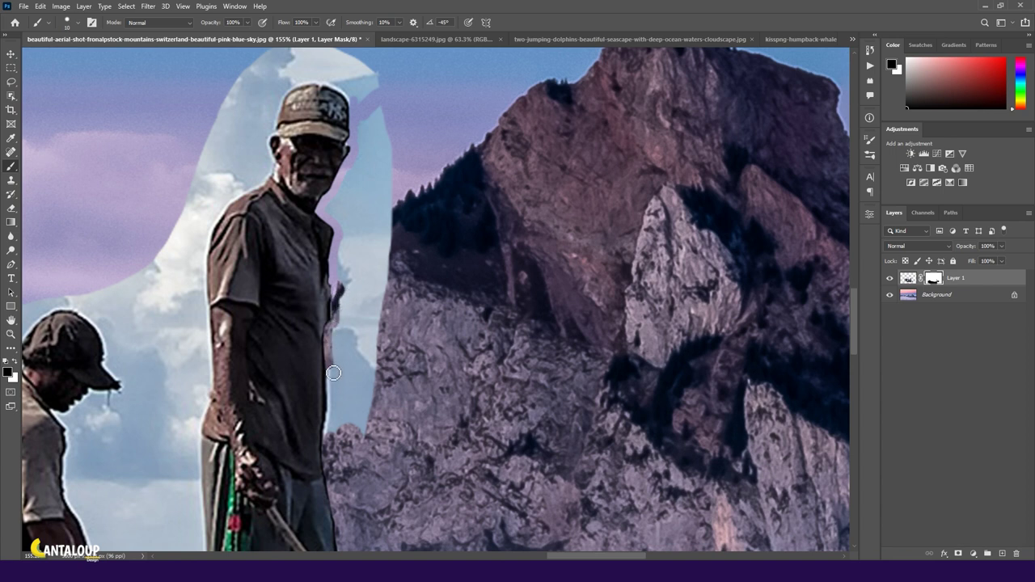
left_click_drag(336, 392, 340, 279)
mouse_move(333, 209)
left_mouse_down()
mouse_move(364, 129)
mouse_move(356, 429)
mouse_move(390, 238)
mouse_move(350, 243)
mouse_move(317, 299)
left_mouse_up()
scroll(391, 238, "up", 2)
scroll(410, 236, "up", 2)
mouse_move(473, 245)
left_mouse_down()
mouse_move(437, 230)
mouse_move(458, 213)
mouse_move(324, 226)
mouse_move(279, 251)
left_mouse_up()
Hide the halo between his face, shoulder and the clouds, and to the left of his head
scroll(204, 229, "right", 2)
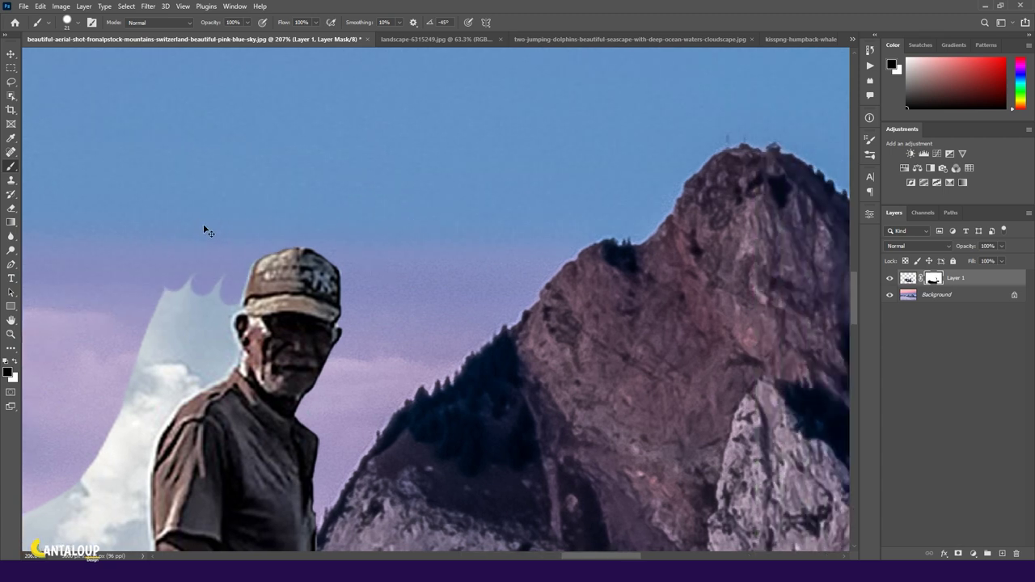
scroll(203, 229, "up", 1)
scroll(218, 210, "up", 1)
mouse_move(315, 270)
left_mouse_down()
mouse_move(315, 320)
mouse_move(264, 353)
mouse_move(208, 439)
mouse_move(206, 500)
left_mouse_up()
mouse_move(306, 241)
left_mouse_down()
mouse_move(312, 291)
mouse_move(258, 198)
mouse_move(204, 224)
mouse_move(272, 279)
left_mouse_up()
left_click_drag(292, 317, 170, 416)
mouse_move(210, 308)
left_mouse_down()
mouse_move(161, 421)
mouse_move(162, 518)
left_mouse_up()
scroll(146, 299, "down", 3)
scroll(147, 299, "down", 1)
Paint out the pale area in the clouds to the left of the man
mouse_move(171, 212)
left_mouse_down()
mouse_move(194, 323)
mouse_move(181, 321)
mouse_move(184, 441)
left_mouse_up()
scroll(184, 441, "down", 2)
left_click_drag(182, 316, 166, 409)
scroll(154, 164, "down", 2)
mouse_move(154, 165)
left_mouse_down()
mouse_move(182, 275)
mouse_move(182, 437)
left_mouse_up()
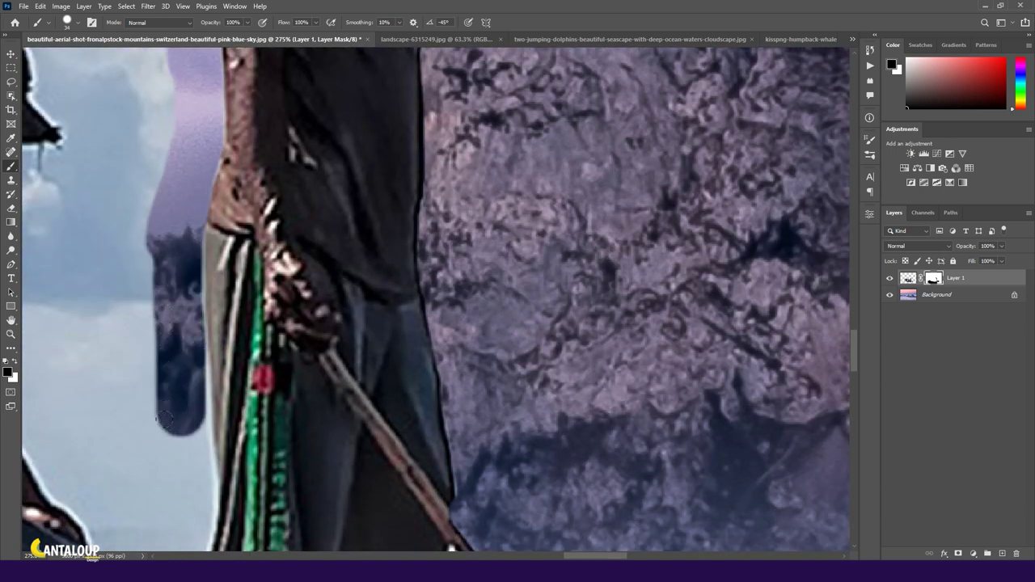
scroll(181, 420, "down", 3)
mouse_move(158, 247)
left_mouse_down()
mouse_move(179, 437)
mouse_move(234, 493)
mouse_move(169, 416)
mouse_move(134, 397)
mouse_move(49, 235)
left_mouse_up()
scroll(179, 437, "up", 1)
scroll(179, 436, "left", 1)
scroll(142, 224, "up", 2)
scroll(142, 225, "left", 2)
Clean up the strip beside his back, the edge under the cap brim and remaining pale patches
left_click_drag(142, 226, 149, 386)
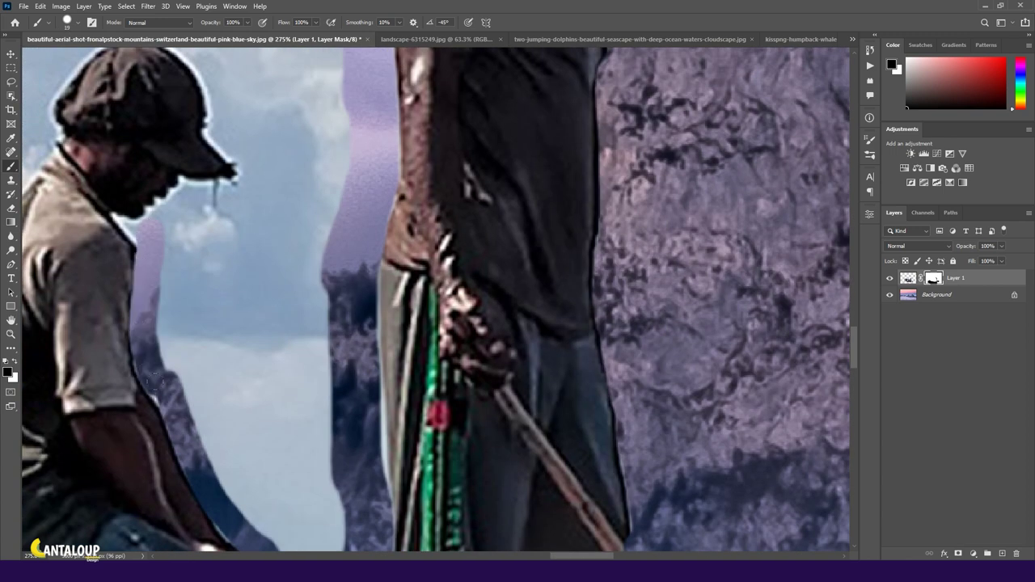
scroll(141, 362, "up", 1)
scroll(142, 363, "up", 1)
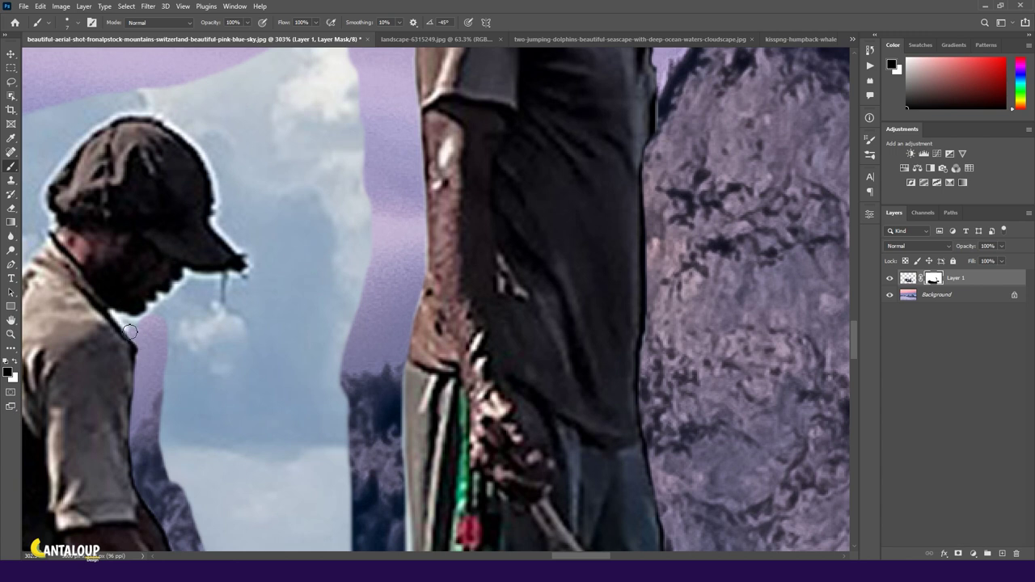
mouse_move(186, 284)
left_mouse_down()
mouse_move(221, 280)
mouse_move(206, 153)
mouse_move(121, 118)
mouse_move(63, 161)
mouse_move(50, 129)
mouse_move(86, 91)
mouse_move(162, 86)
mouse_move(198, 130)
mouse_move(267, 259)
mouse_move(173, 298)
left_mouse_up()
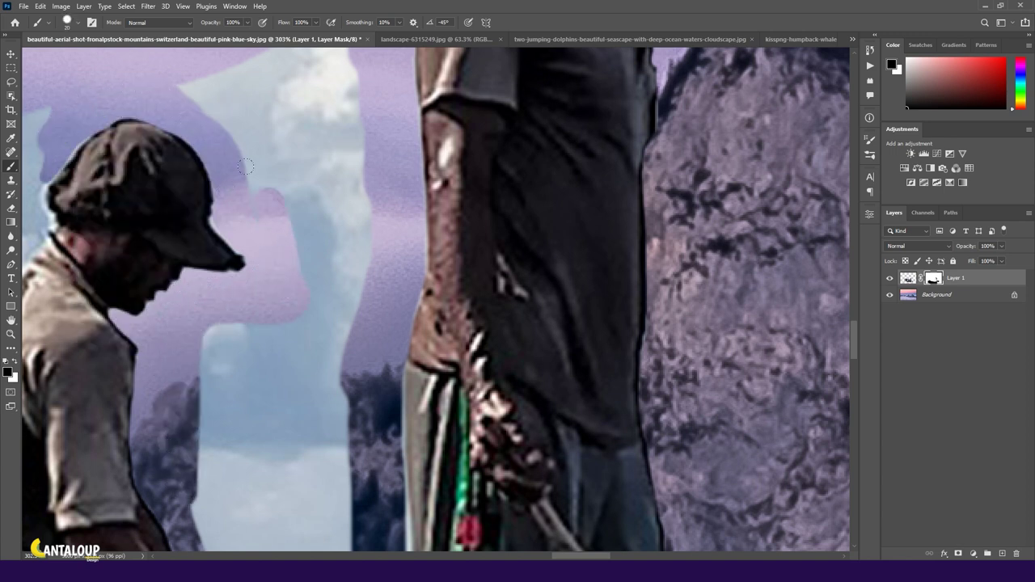
scroll(247, 202, "down", 3, "alt")
scroll(228, 160, "up", 2)
mouse_move(228, 161)
left_mouse_down()
mouse_move(299, 210)
mouse_move(291, 469)
left_mouse_up()
scroll(291, 469, "down", 2, "alt")
mouse_move(267, 315)
left_mouse_down()
mouse_move(267, 405)
mouse_move(304, 404)
mouse_move(303, 457)
mouse_move(285, 386)
left_mouse_up()
scroll(298, 284, "down", 3, "alt")
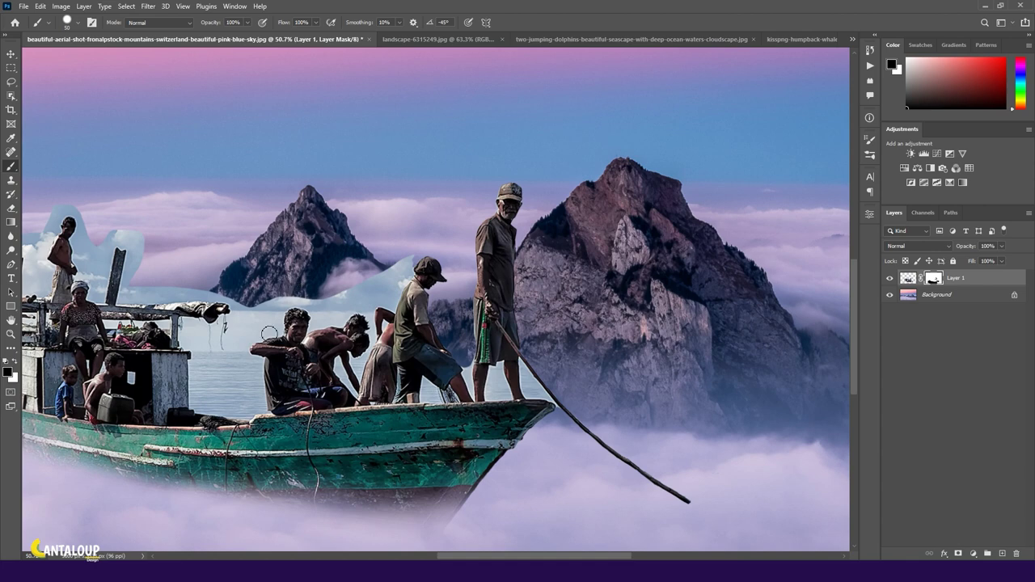
scroll(175, 137, "down", 1)
scroll(254, 208, "up", 3)
scroll(404, 307, "up", 3)
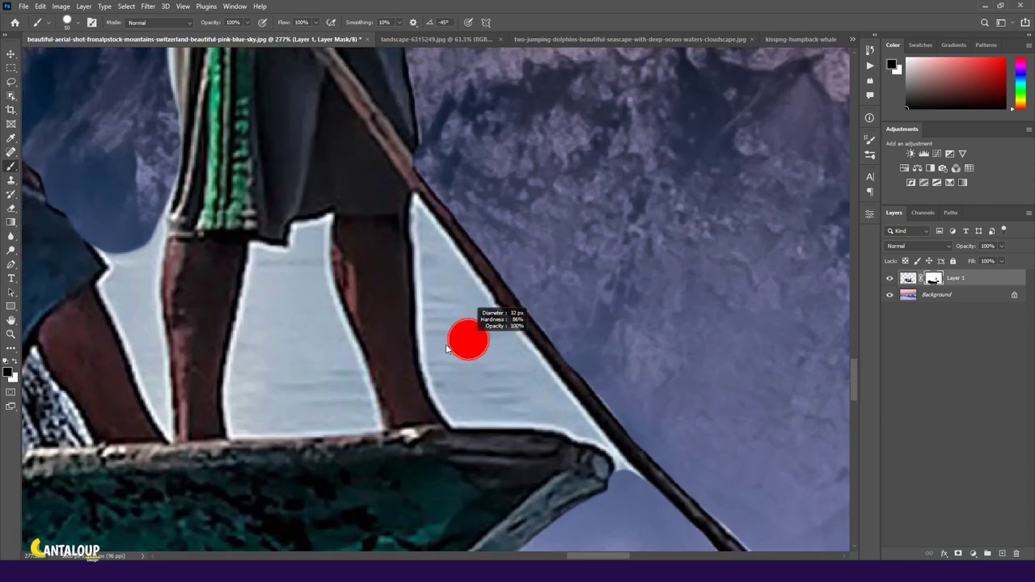
Select the light sea triangle between leg and pole with the Magic Wand and mask it out
left_click(12, 96)
left_click(44, 118)
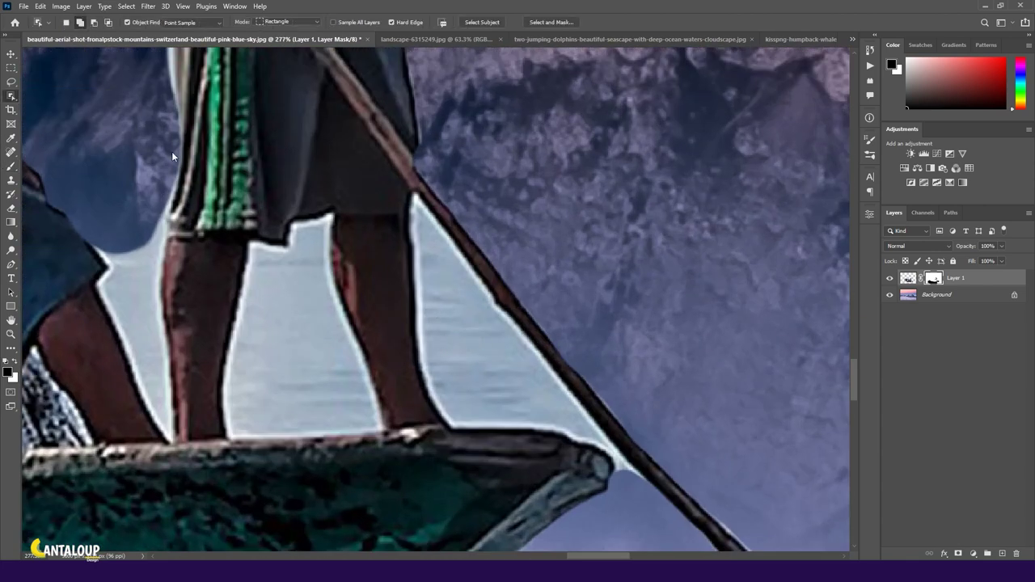
scroll(395, 344, "right", 1)
left_click(394, 344)
key("b")
left_click_drag(510, 405, 343, 173)
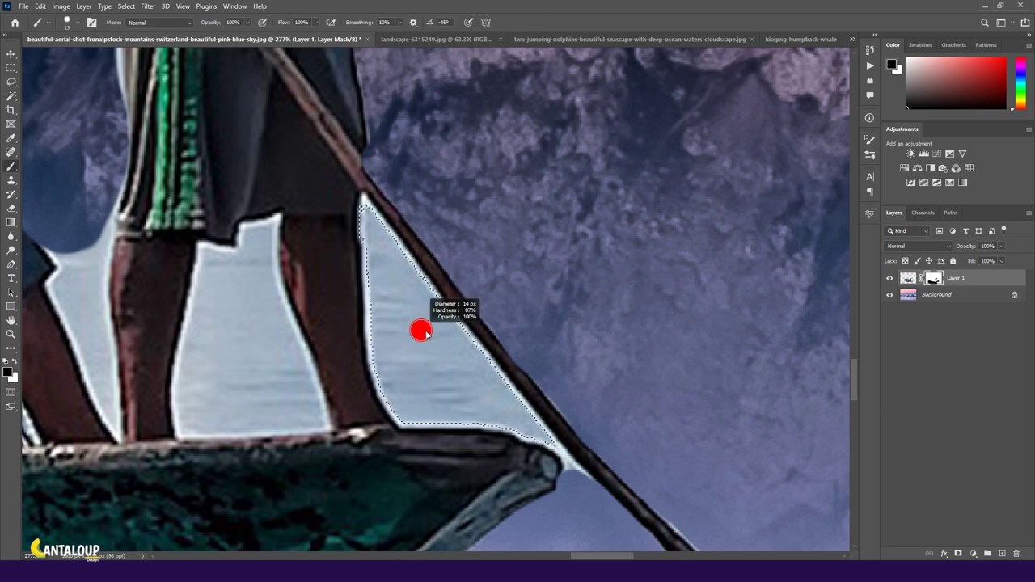
left_click_drag(486, 404, 372, 234)
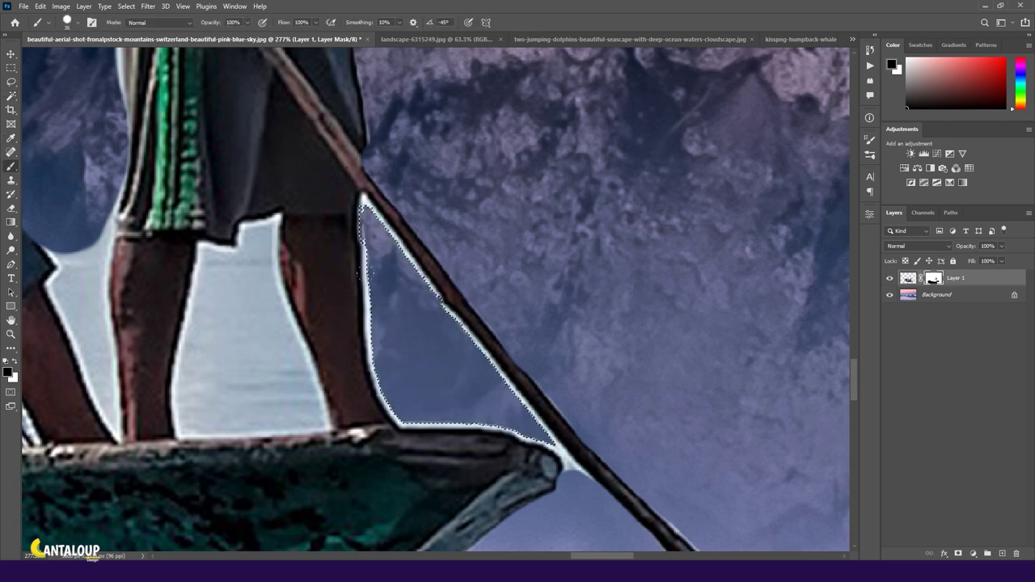
key("ctrl+d")
Brush away the light fringes along the pole and both leg edges
scroll(352, 236, "down", 2)
scroll(351, 236, "down", 2)
scroll(339, 251, "up", 5)
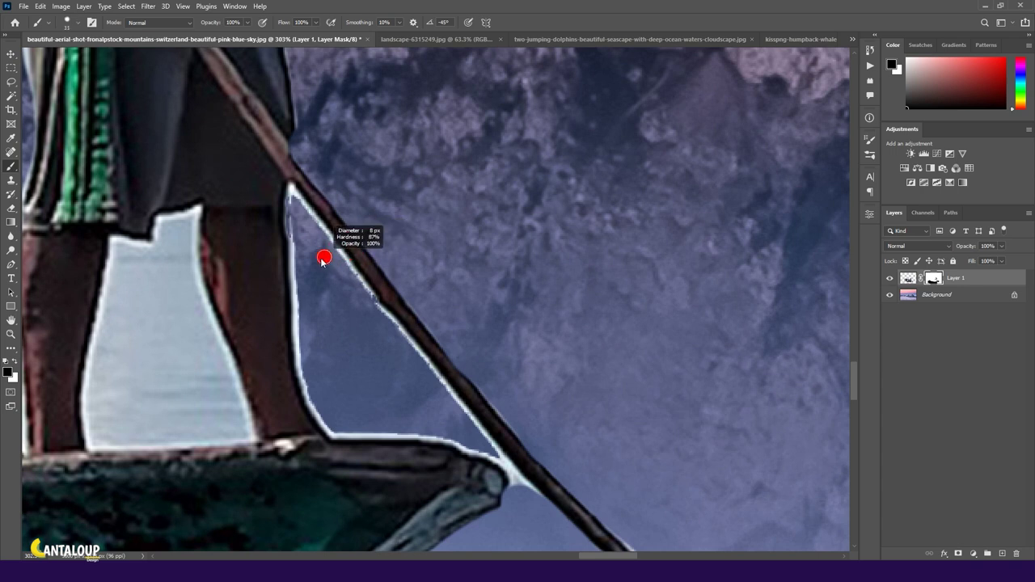
mouse_move(298, 202)
left_mouse_down()
mouse_move(394, 303)
mouse_move(520, 483)
mouse_move(513, 491)
mouse_move(442, 441)
mouse_move(342, 434)
left_mouse_up()
left_click_drag(294, 202, 311, 416)
scroll(364, 345, "left", 3)
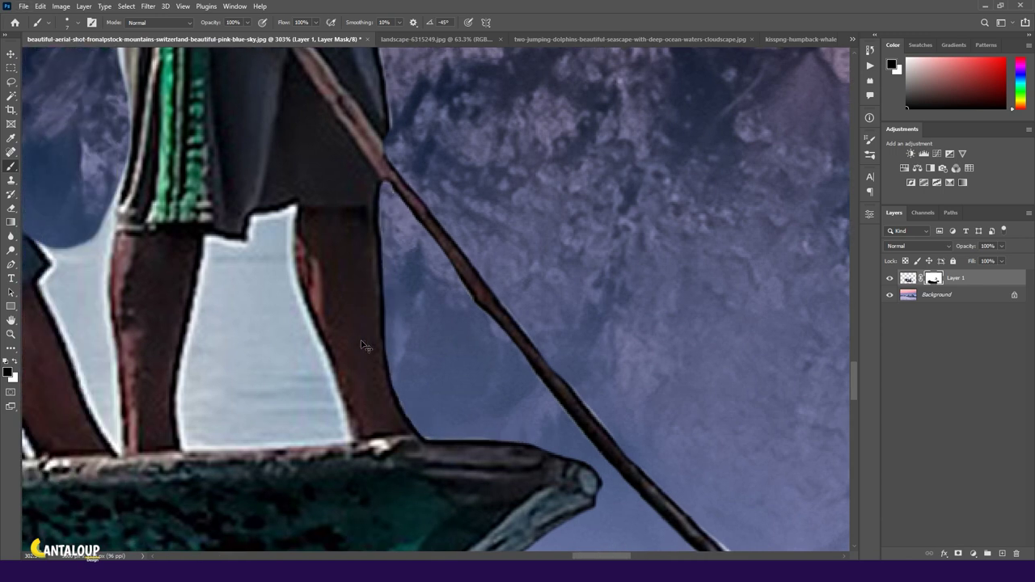
scroll(364, 345, "left", 3)
mouse_move(396, 206)
left_mouse_down()
mouse_move(390, 267)
mouse_move(443, 400)
mouse_move(446, 441)
mouse_move(368, 444)
mouse_move(292, 422)
mouse_move(290, 356)
mouse_move(311, 243)
mouse_move(344, 242)
mouse_move(358, 224)
mouse_move(387, 228)
mouse_move(404, 343)
mouse_move(368, 429)
mouse_move(299, 267)
mouse_move(414, 406)
mouse_move(328, 275)
mouse_move(388, 396)
mouse_move(372, 308)
mouse_move(327, 389)
left_mouse_up()
Trace the sea gap beside the standing man's leg with the Magnetic Lasso and mask it out
left_click(10, 82)
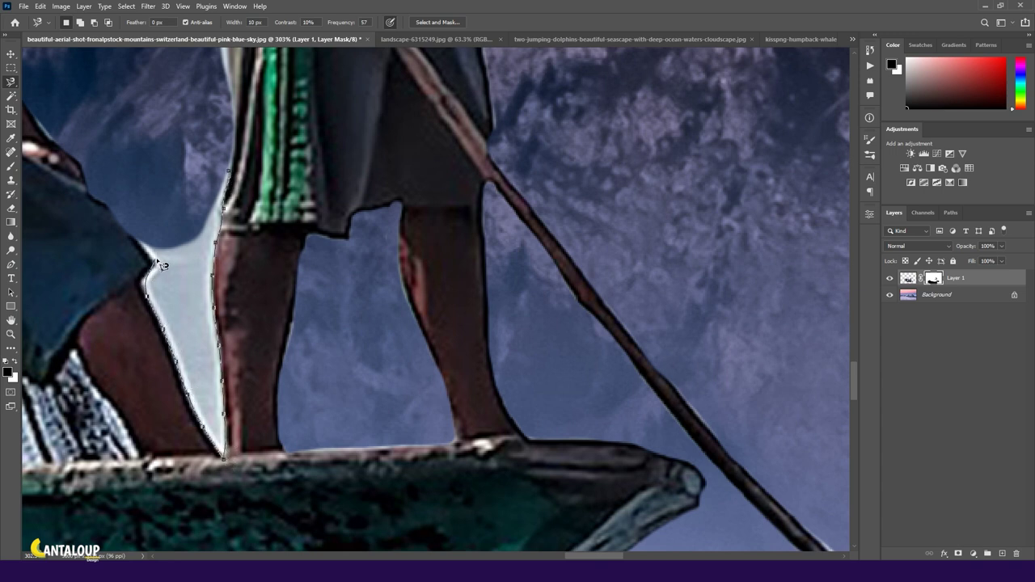
left_click(227, 171)
key("b")
mouse_move(194, 286)
left_mouse_down()
mouse_move(188, 409)
mouse_move(154, 255)
left_mouse_up()
key("ctrl+d")
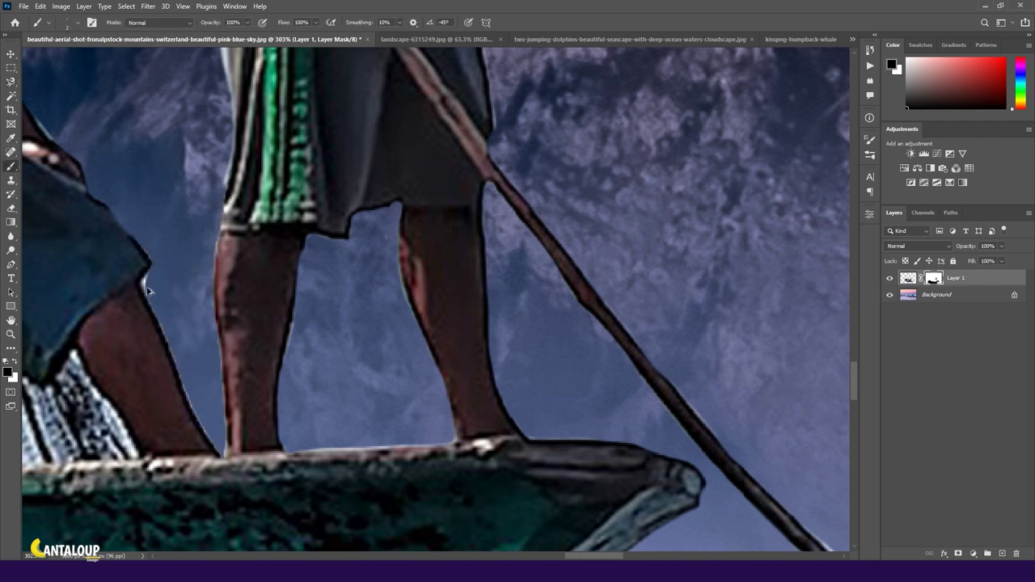
scroll(151, 285, "down", 5)
scroll(328, 330, "up", 4)
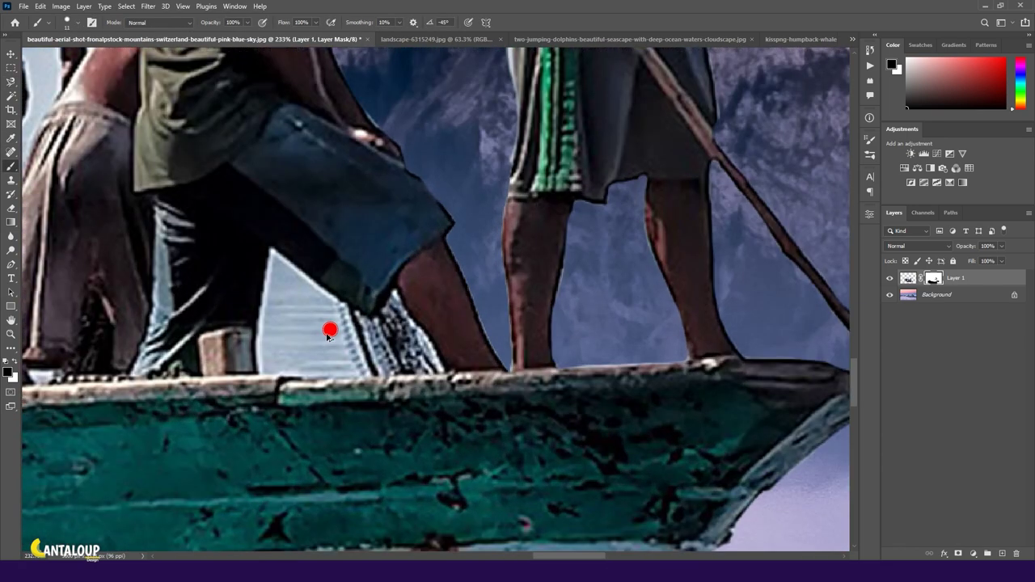
Trace and mask the sea gap behind the crouching man's legs, then fit the whole boat in view
left_click(12, 81)
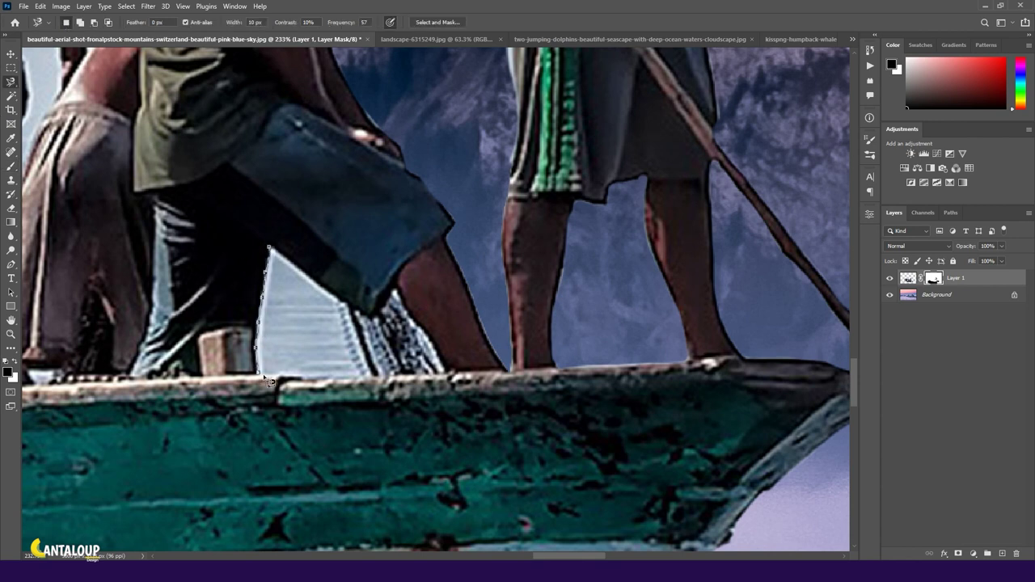
left_click(272, 251)
key("b")
mouse_move(321, 328)
left_mouse_down()
mouse_move(332, 356)
mouse_move(296, 340)
left_mouse_up()
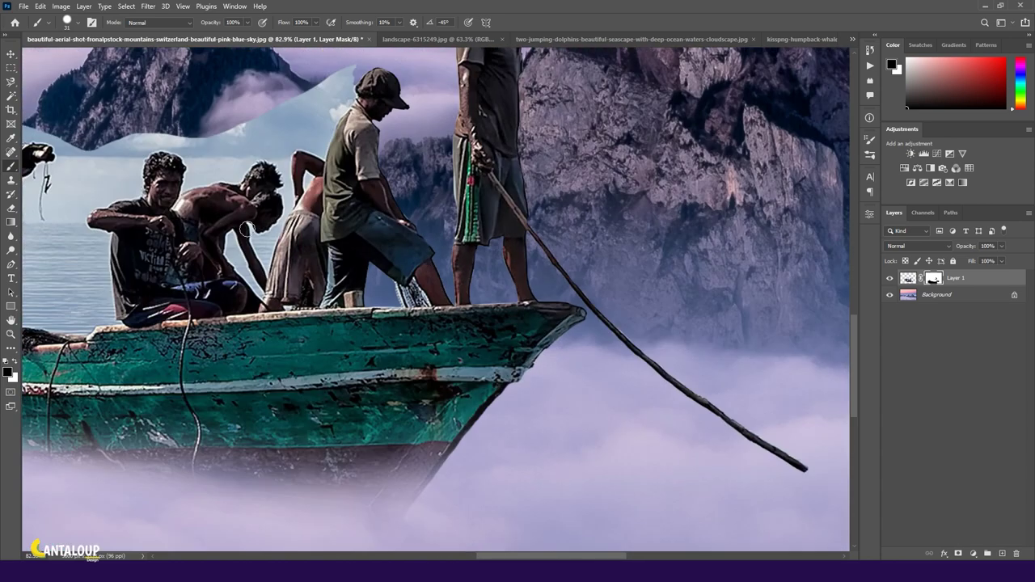
key("ctrl+0")
left_click(12, 81)
scroll(482, 144, "up", 2)
scroll(482, 144, "up", 2)
scroll(482, 144, "up", 2)
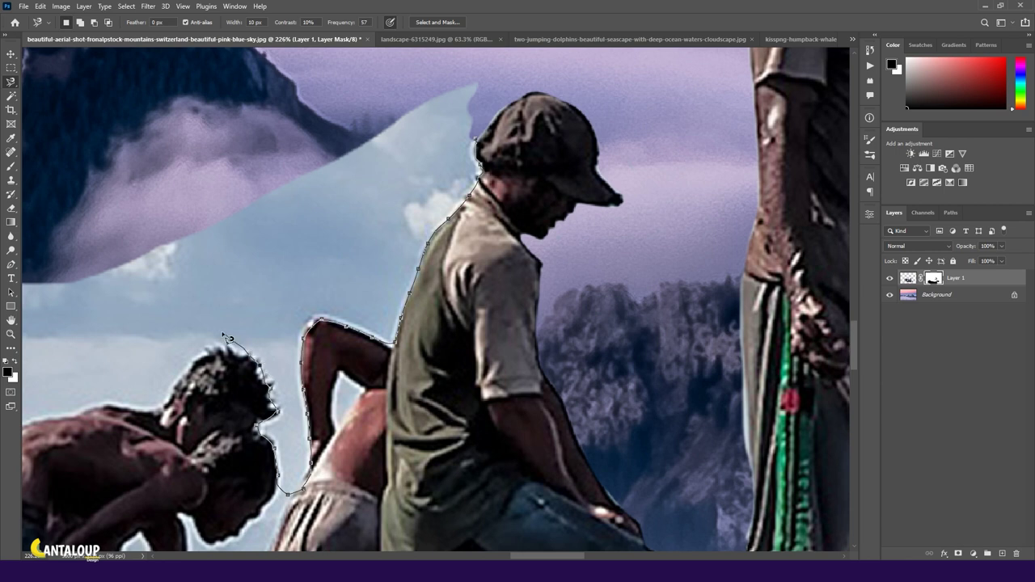
Mask out the lassoed sky behind the capped man and touch up the edge along his back
left_click(481, 144)
key("b")
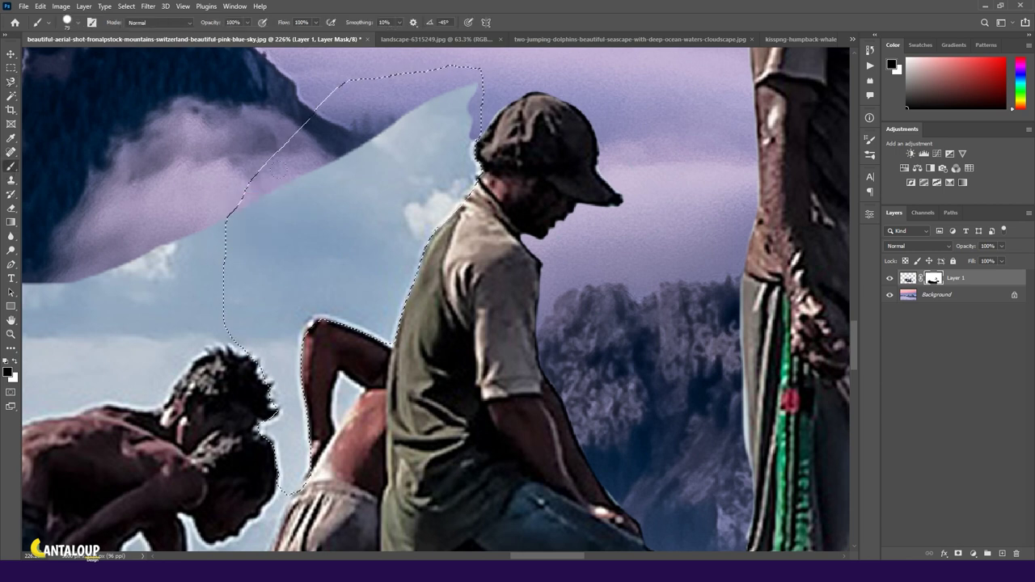
left_click_drag(259, 316, 420, 162)
left_click_drag(380, 307, 267, 404)
left_click_drag(291, 308, 275, 477)
key("ctrl+d")
right_click(269, 297, "alt")
mouse_move(365, 396)
left_mouse_down()
mouse_move(347, 381)
mouse_move(340, 431)
mouse_move(365, 397)
left_mouse_up()
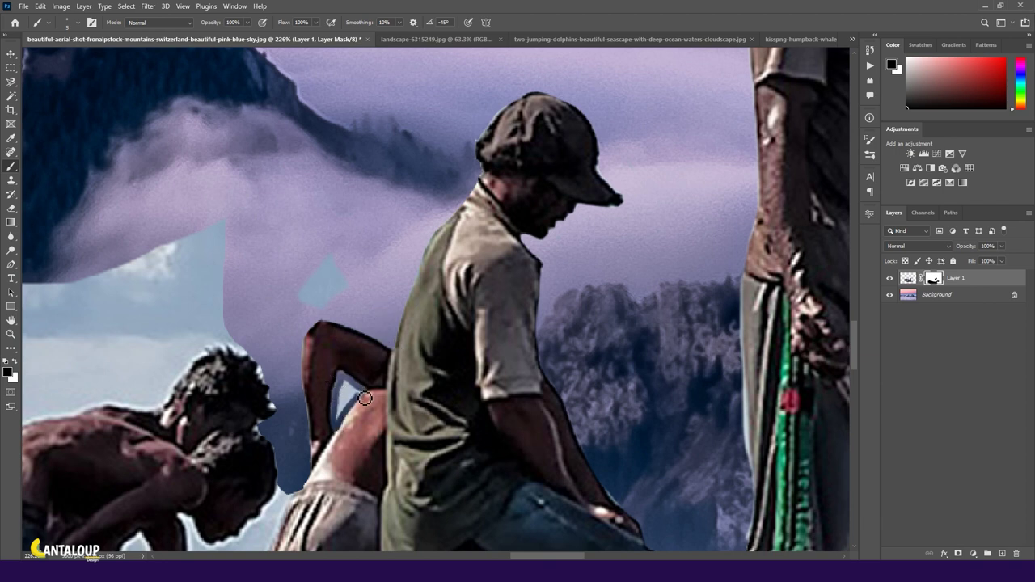
Paint out the blue sea and sky patch behind the crew with a large brush
scroll(247, 347, "down", 2)
scroll(248, 347, "down", 5)
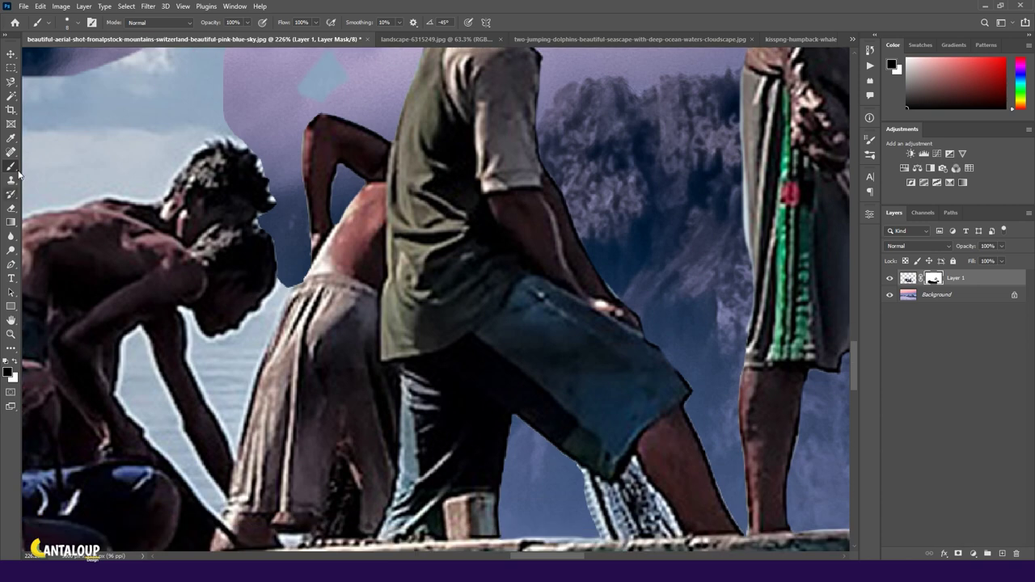
key("w")
key("ctrl+0")
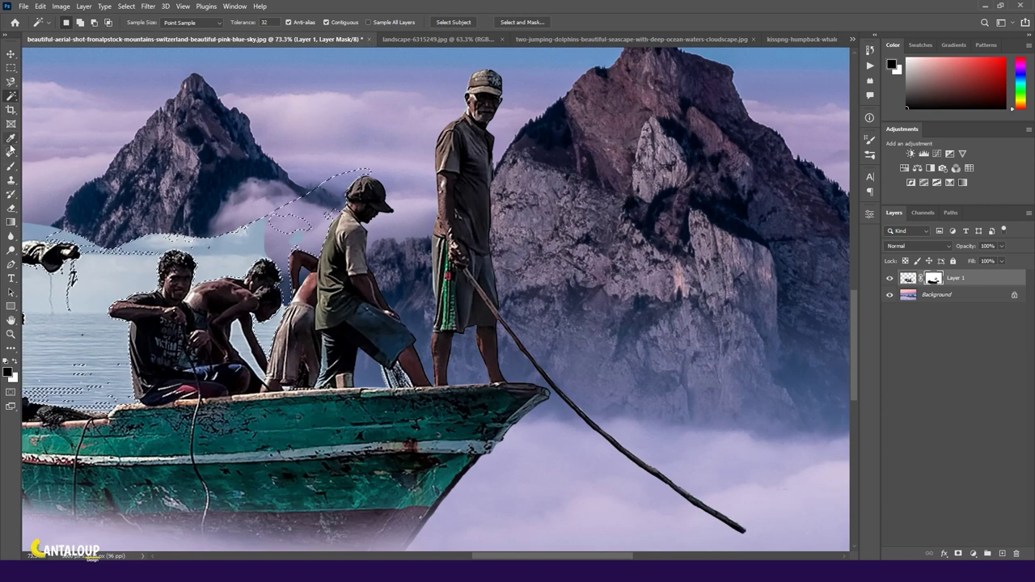
key("b")
mouse_move(323, 275)
left_mouse_down()
mouse_move(227, 279)
mouse_move(202, 316)
mouse_move(203, 343)
left_mouse_up()
scroll(170, 251, "up", 2)
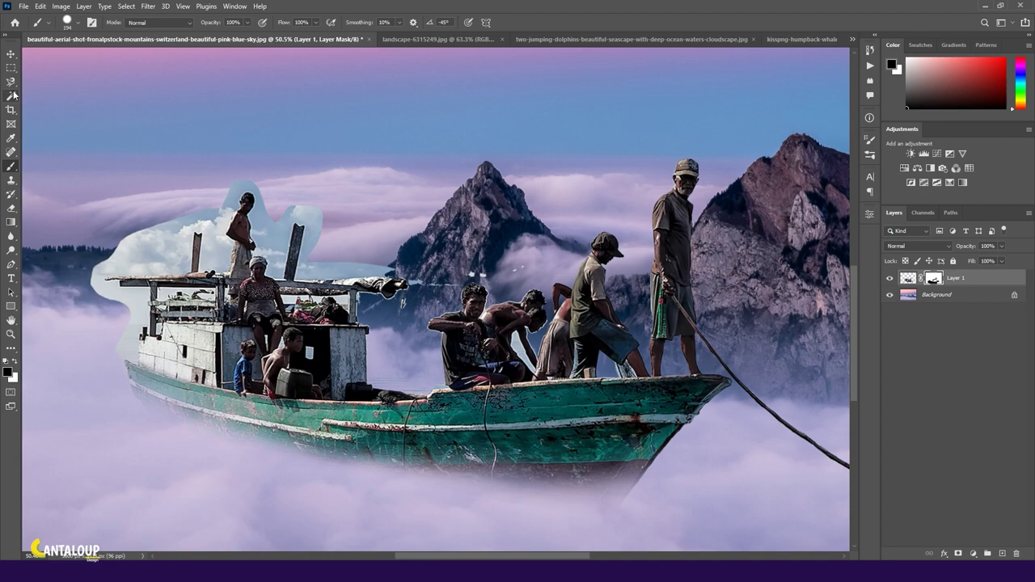
Mask out the traced sky gap between the crouching crew members
key("l")
scroll(522, 432, "up", 10)
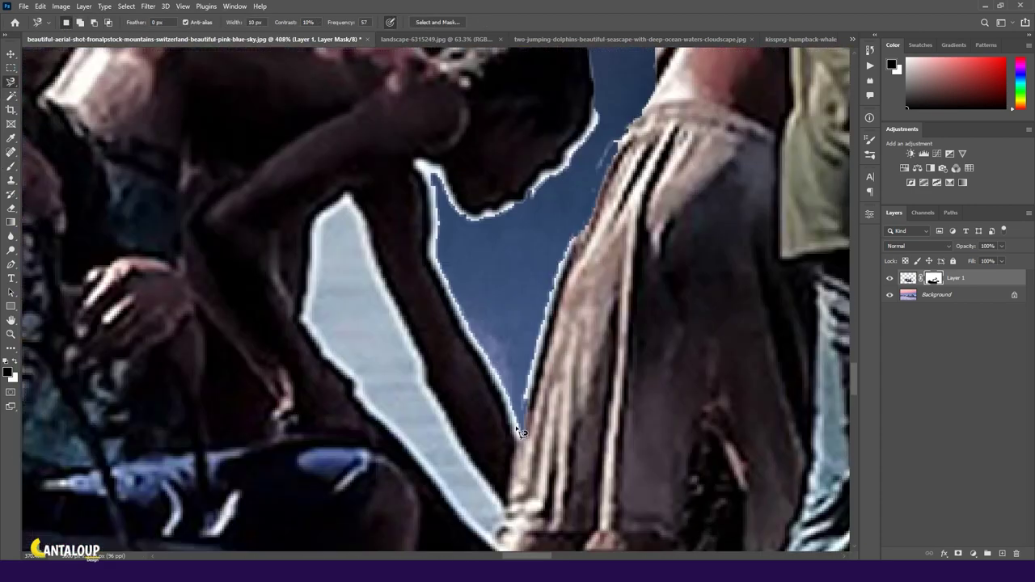
scroll(522, 433, "down", 1)
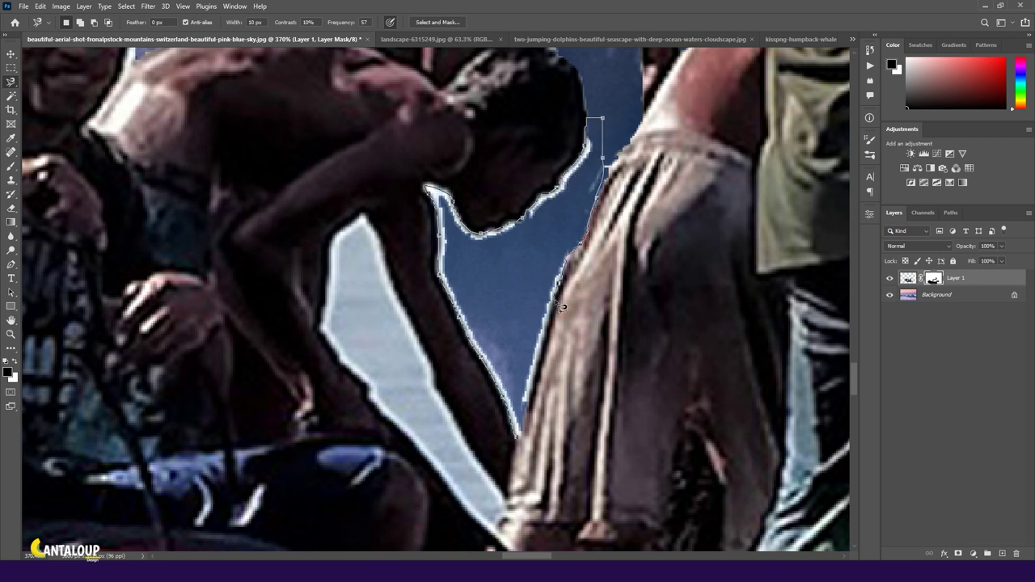
left_click(523, 439)
key("b")
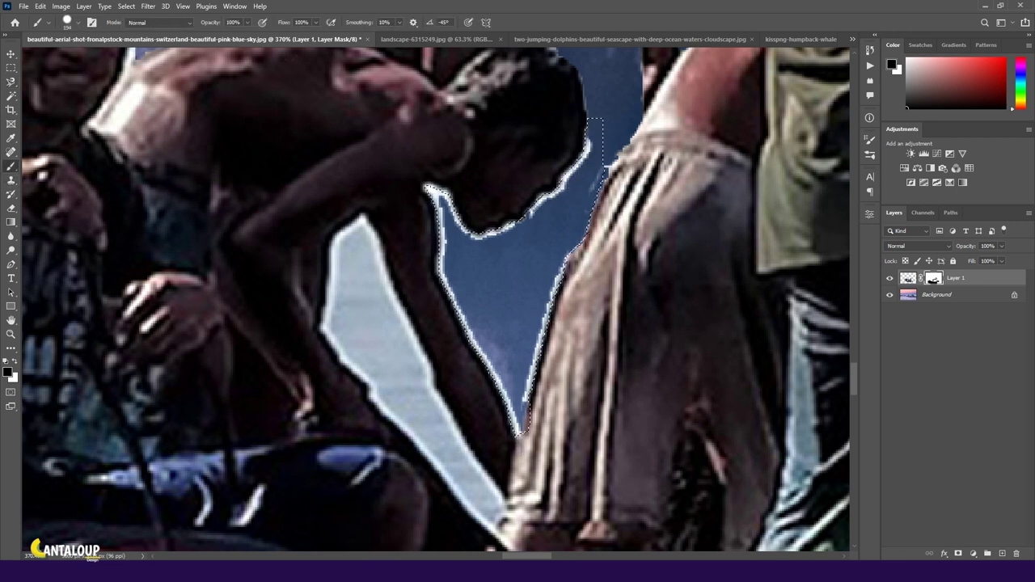
key("ctrl+d")
left_click_drag(566, 203, 613, 153)
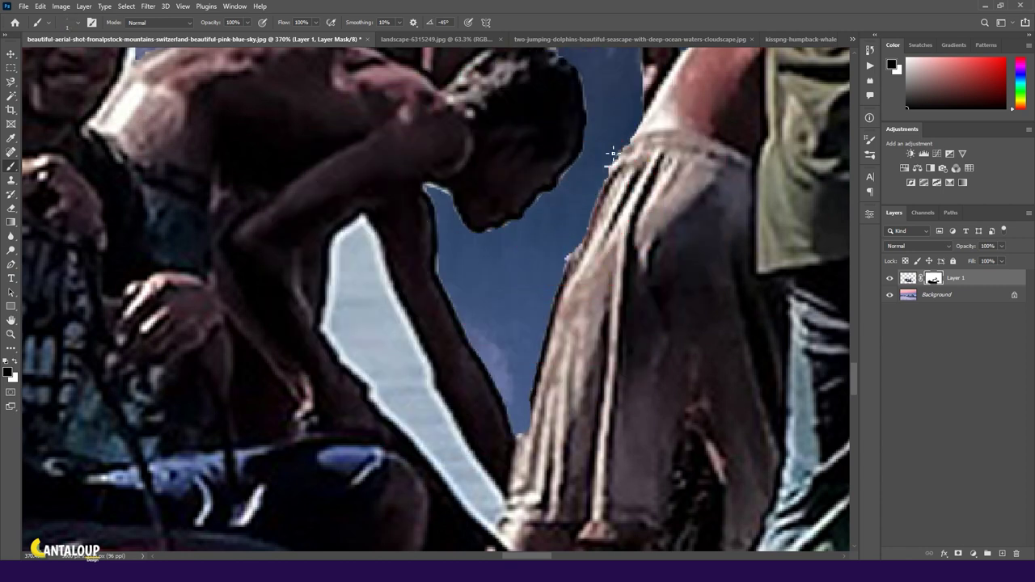
Mask the lassoed gap under the bent crewman's arm and touch up the arm edge
left_click(11, 84)
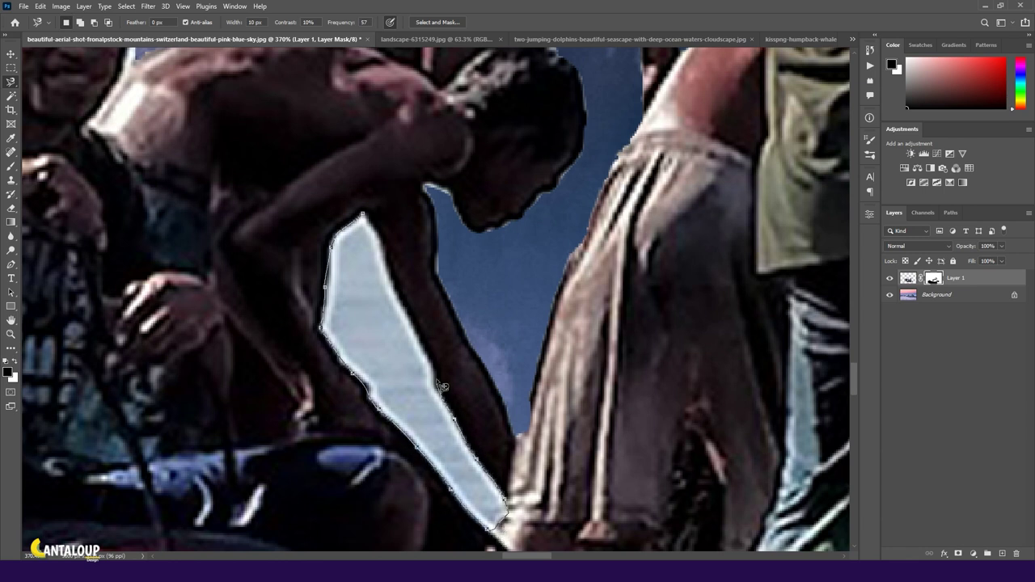
left_click(365, 216)
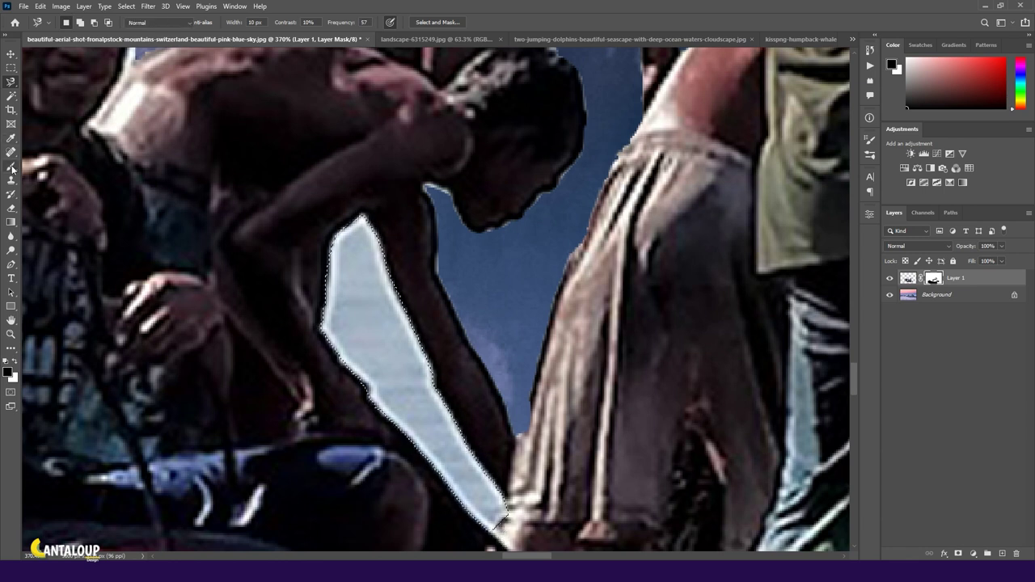
left_click(11, 167)
left_click_drag(331, 230, 473, 498)
key("ctrl+d")
left_click(410, 250)
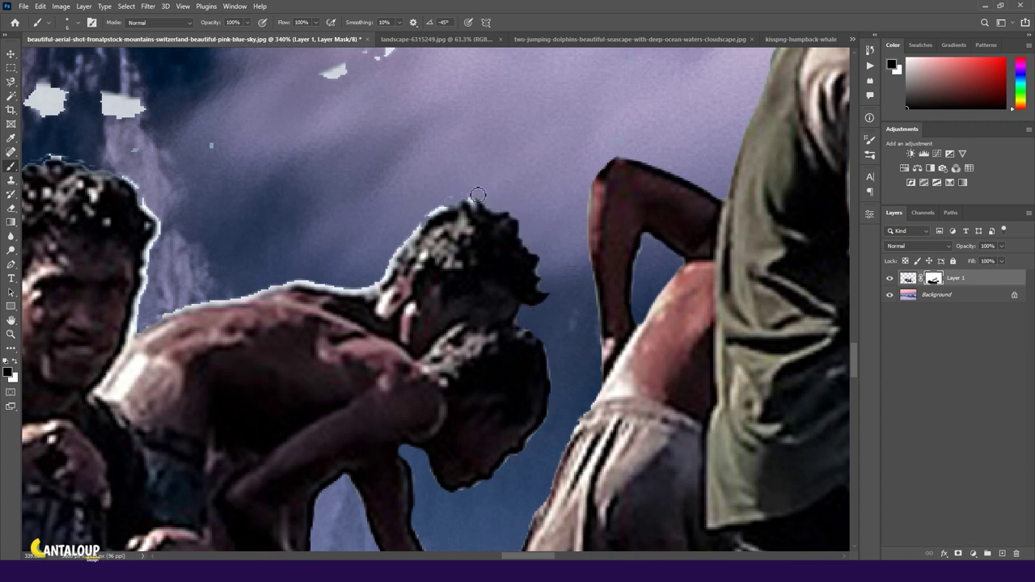
Remove the white halos along the hair, neck and shoulders, plus two white sky blobs
mouse_move(425, 225)
left_mouse_down()
mouse_move(380, 284)
mouse_move(184, 312)
mouse_move(143, 342)
left_mouse_up()
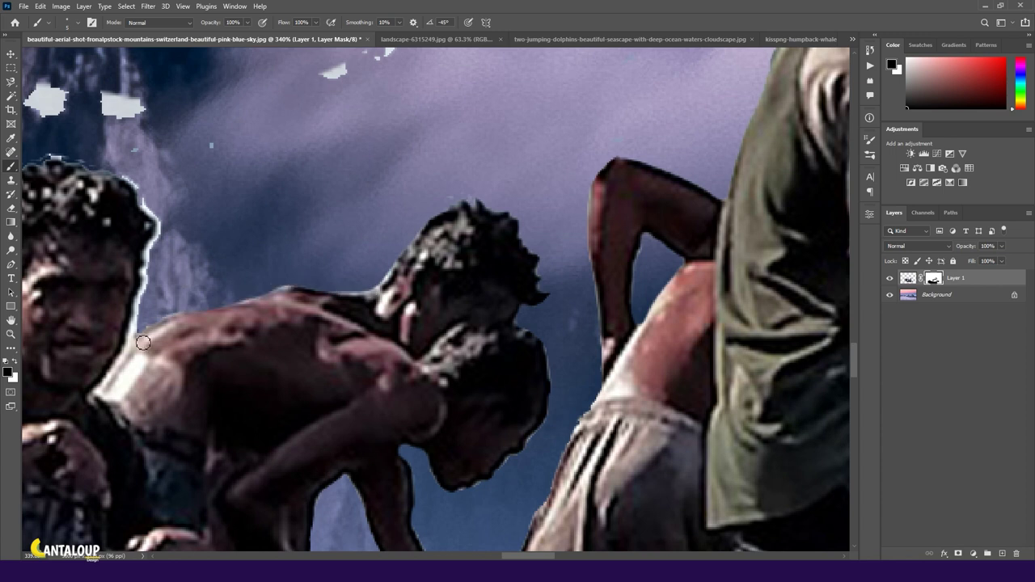
scroll(142, 343, "up", 2)
mouse_move(286, 111)
left_mouse_down()
mouse_move(322, 180)
mouse_move(296, 309)
left_mouse_up()
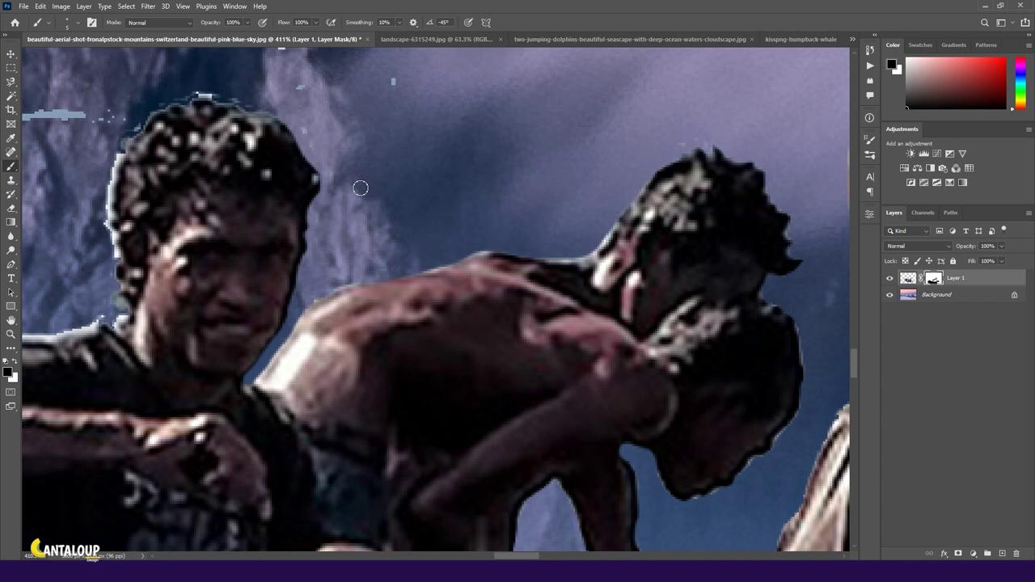
scroll(396, 161, "down", 3)
mouse_move(334, 78)
left_mouse_down()
mouse_move(301, 61)
mouse_move(208, 57)
left_mouse_up()
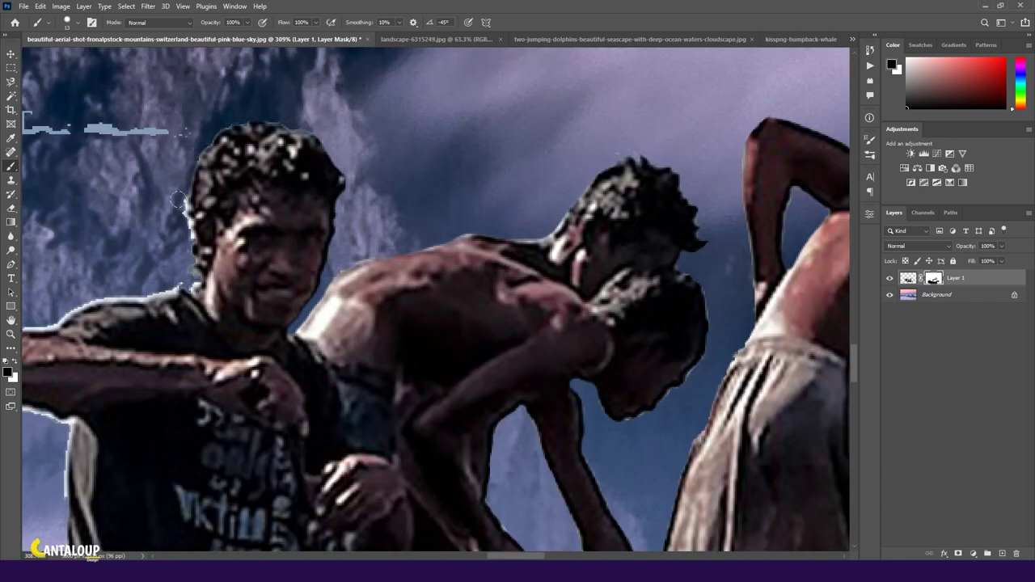
scroll(112, 261, "up", 2)
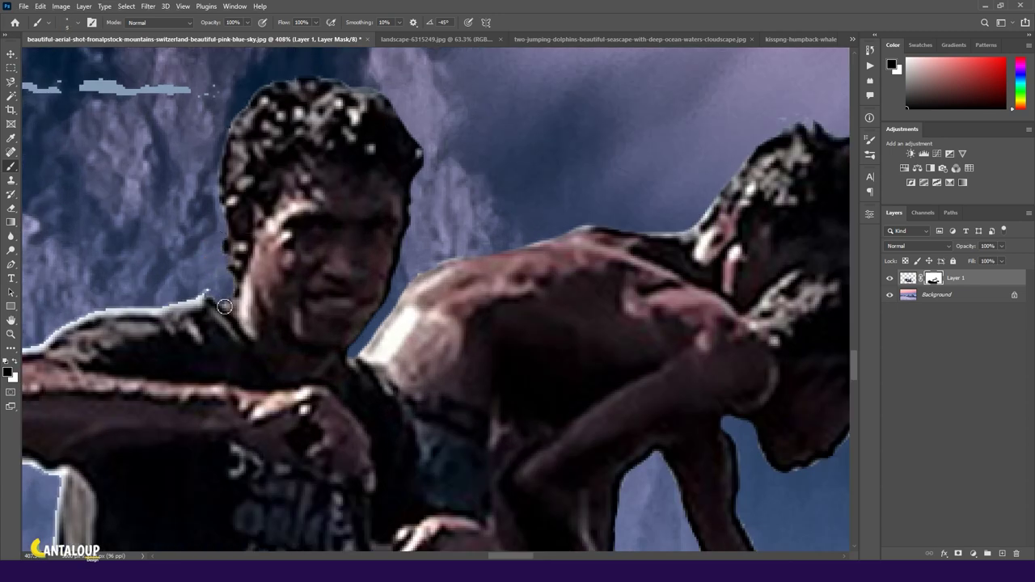
left_click_drag(224, 306, 125, 315)
scroll(491, 218, "down", 8)
scroll(488, 150, "up", 1)
scroll(489, 151, "up", 2)
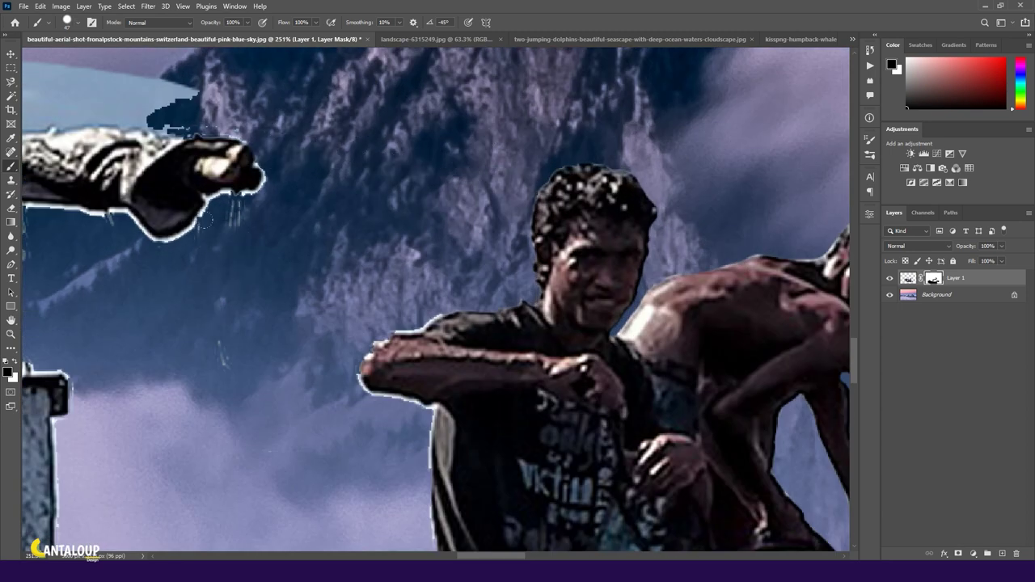
scroll(443, 384, "up", 1)
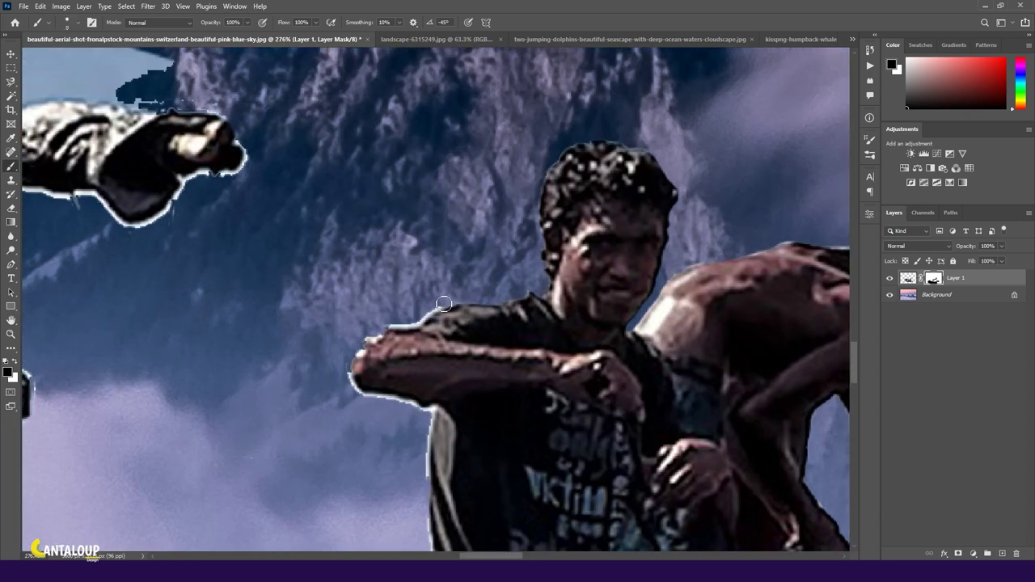
Clean the white halos under the boy's arm and along the box, post and arm edges
mouse_move(377, 336)
left_mouse_down()
mouse_move(357, 387)
mouse_move(423, 411)
mouse_move(422, 498)
left_mouse_up()
scroll(421, 497, "down", 5)
scroll(304, 273, "up", 2)
scroll(238, 346, "up", 3)
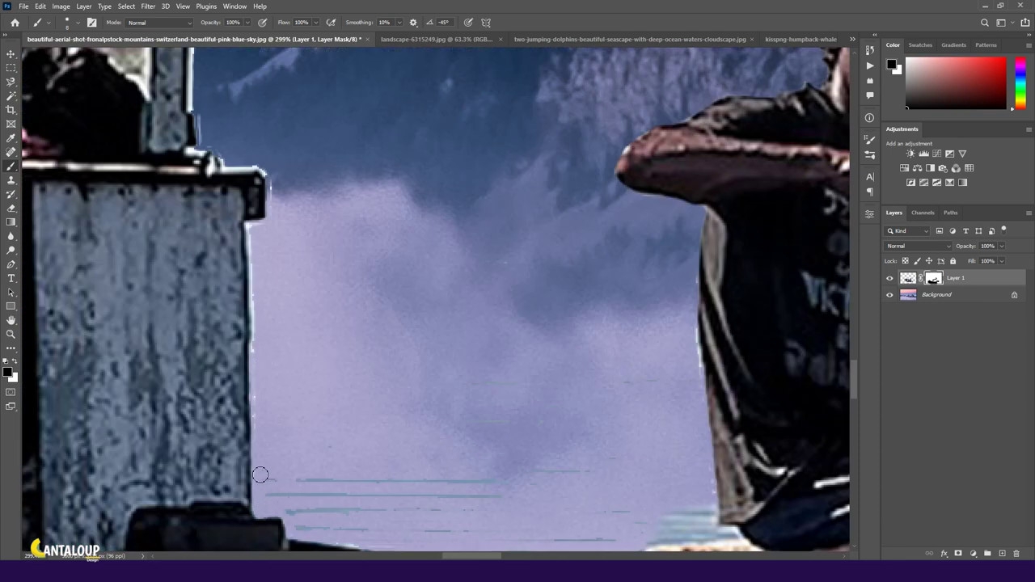
left_click_drag(256, 340, 252, 235)
left_click_drag(277, 186, 383, 397)
left_click_drag(331, 340, 333, 277)
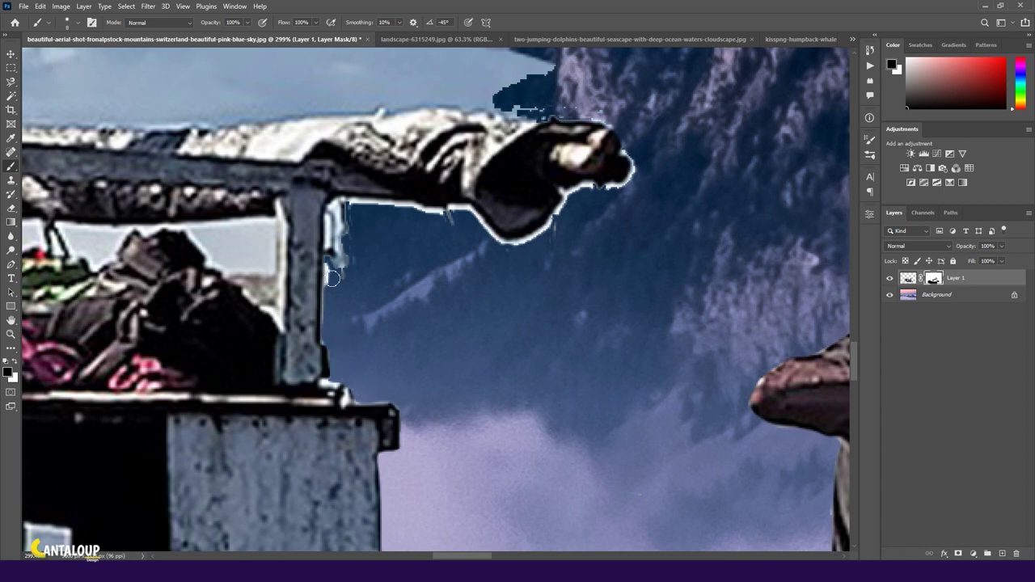
mouse_move(517, 247)
left_mouse_down()
mouse_move(462, 218)
mouse_move(333, 212)
mouse_move(330, 271)
mouse_move(351, 283)
left_mouse_up()
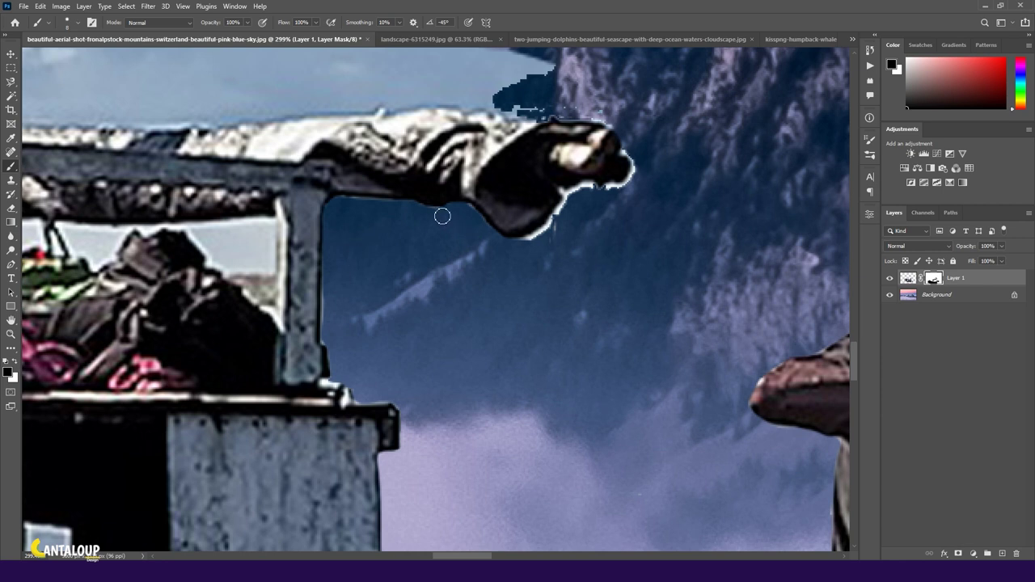
left_click_drag(636, 171, 517, 236)
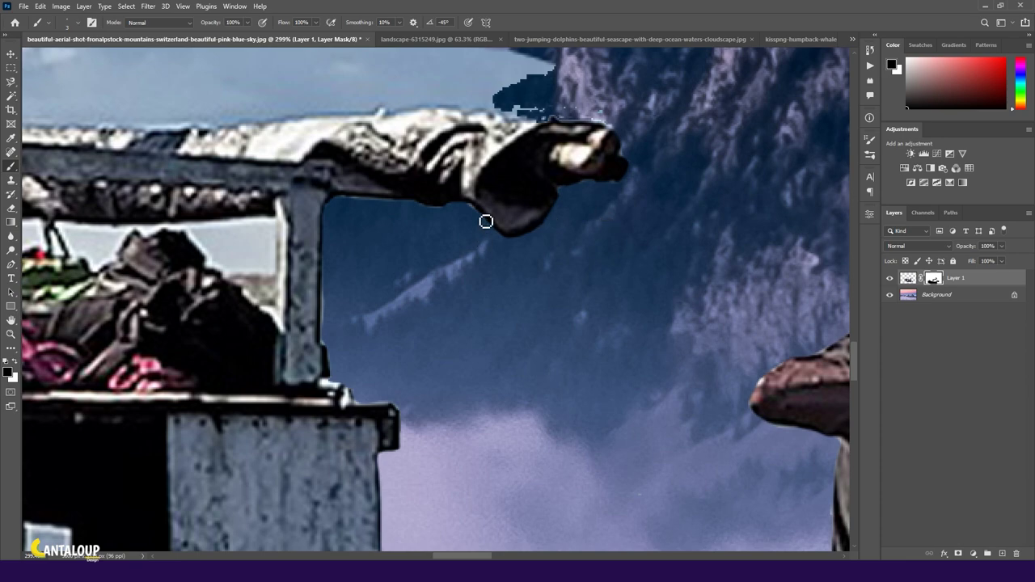
scroll(528, 348, "down", 5)
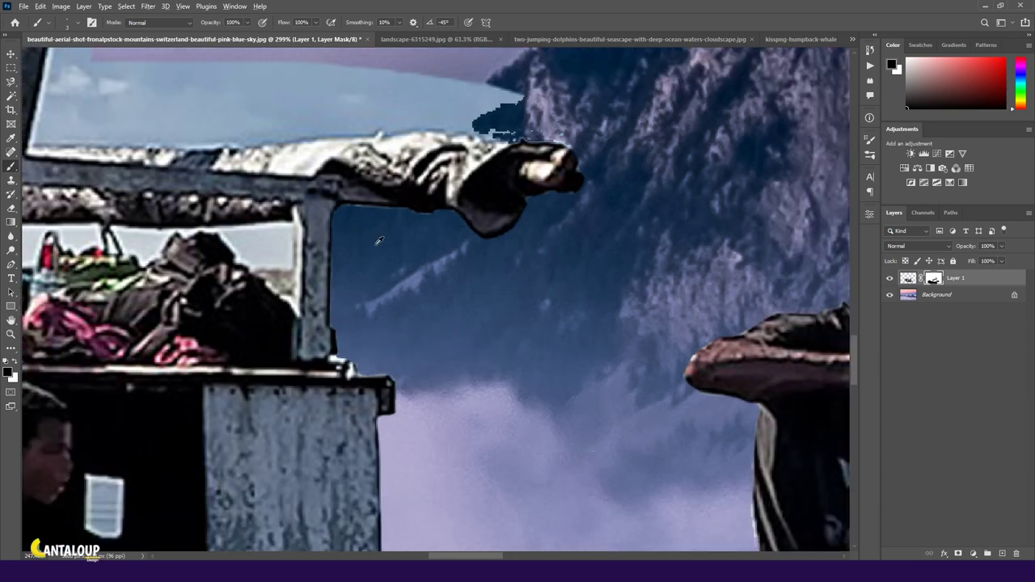
scroll(527, 348, "down", 2)
scroll(486, 384, "up", 3)
scroll(583, 374, "up", 2)
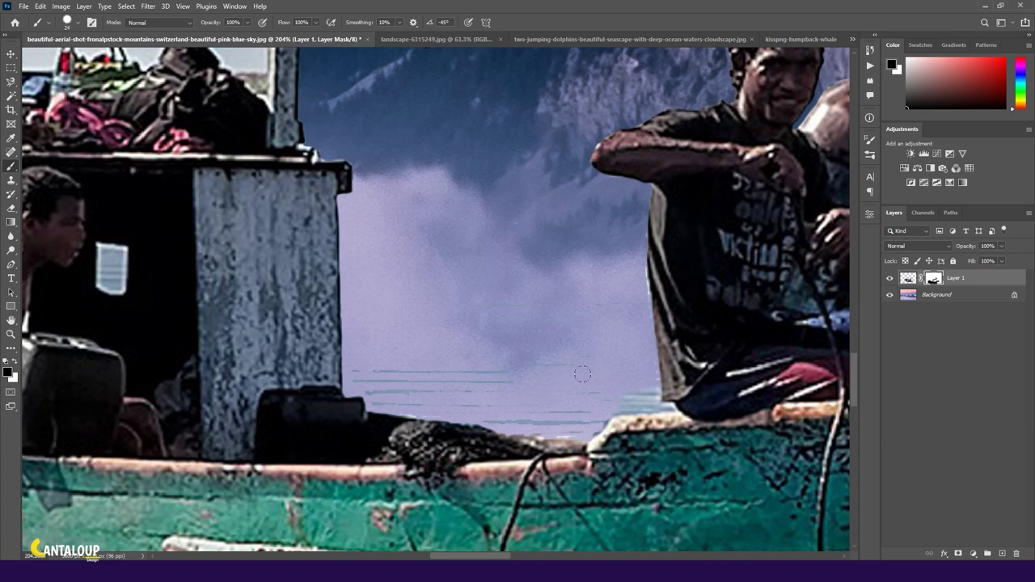
Paint out the greenish streaks along the horizon on the mask
mouse_move(379, 390)
left_mouse_down()
mouse_move(507, 416)
mouse_move(604, 400)
left_mouse_up()
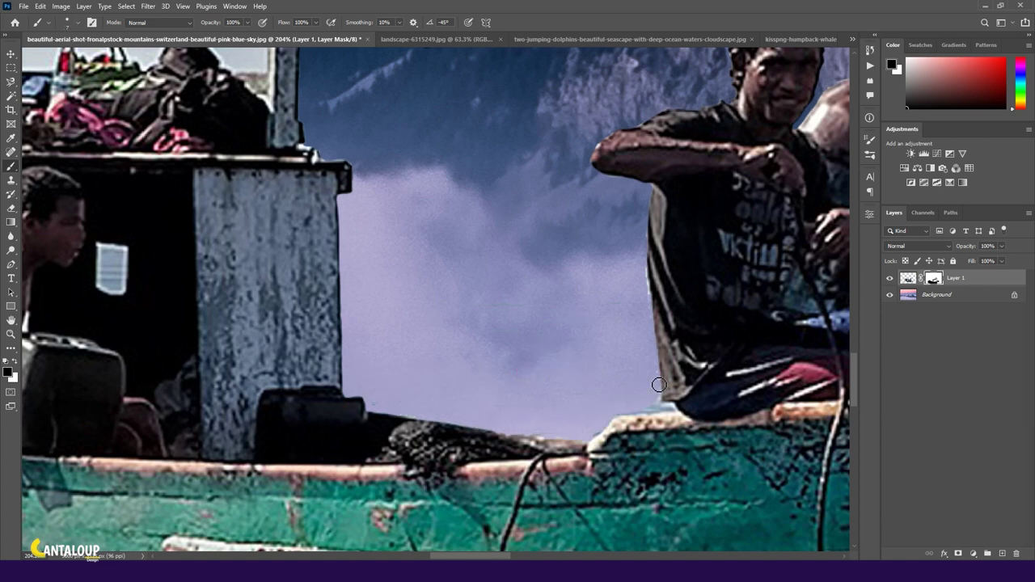
scroll(567, 348, "down", 2)
scroll(326, 146, "down", 1)
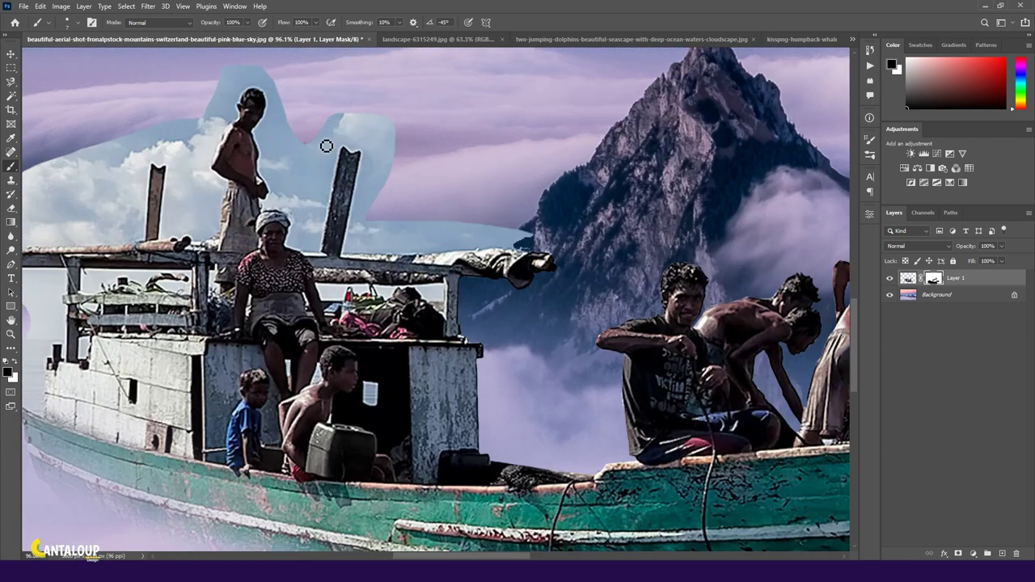
scroll(326, 146, "up", 2)
scroll(658, 222, "up", 2)
Cover the bright horizon edge and mask the polygon-selected sky around the tall post
mouse_move(775, 276)
left_mouse_down()
mouse_move(571, 263)
mouse_move(393, 286)
mouse_move(190, 277)
mouse_move(360, 252)
left_mouse_up()
scroll(263, 228, "down", 2)
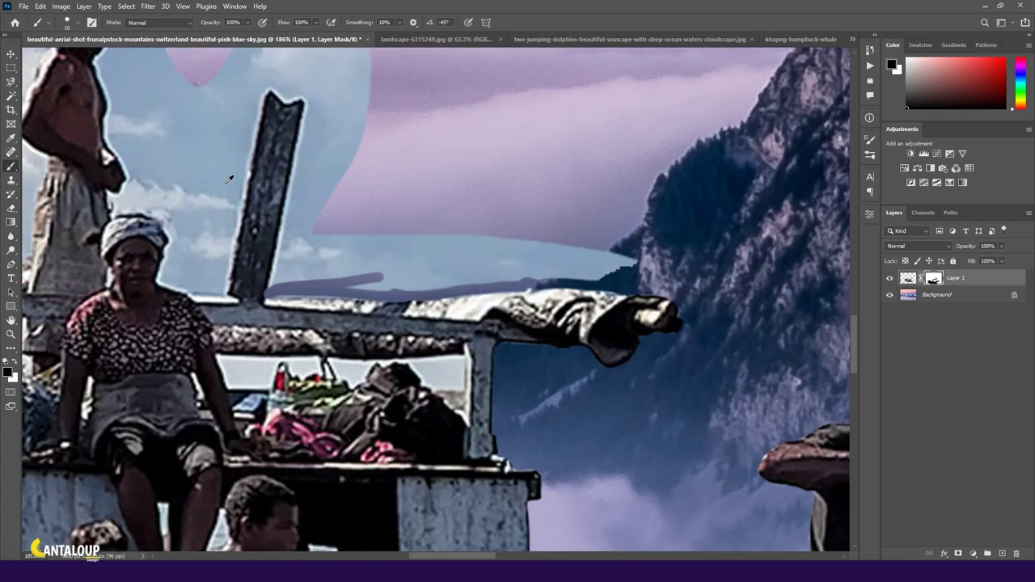
left_click(9, 82)
left_click(303, 105)
left_click(264, 297)
left_click(668, 283)
left_click(673, 235)
left_click(404, 182)
left_click(405, 75)
left_click(303, 104)
key("b")
left_click_drag(318, 78, 485, 243)
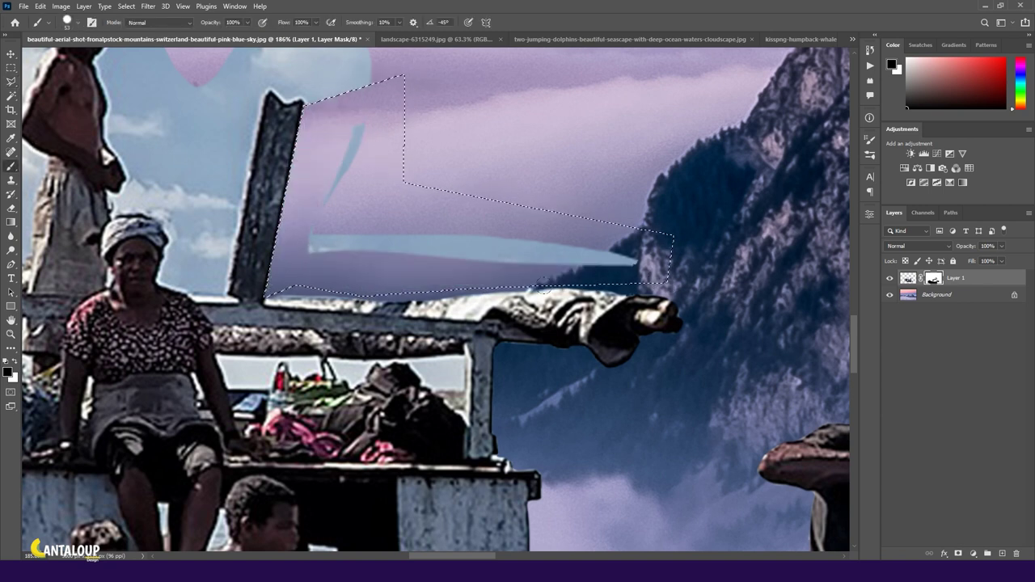
key("ctrl+d")
Mask a second polygon-selected blue sky area and touch up the edge beside the woman's head
left_click(10, 81)
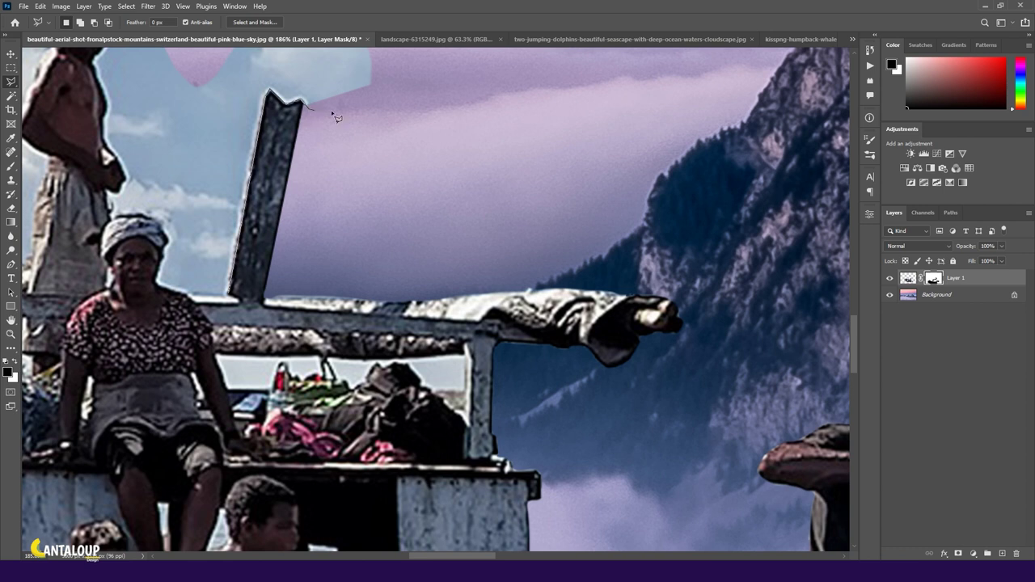
scroll(330, 110, "up", 3)
left_click(455, 357)
left_click(450, 200)
left_click(272, 158)
left_click(139, 187)
left_click(194, 539)
left_click(229, 549)
key("b")
left_click_drag(201, 293, 243, 364)
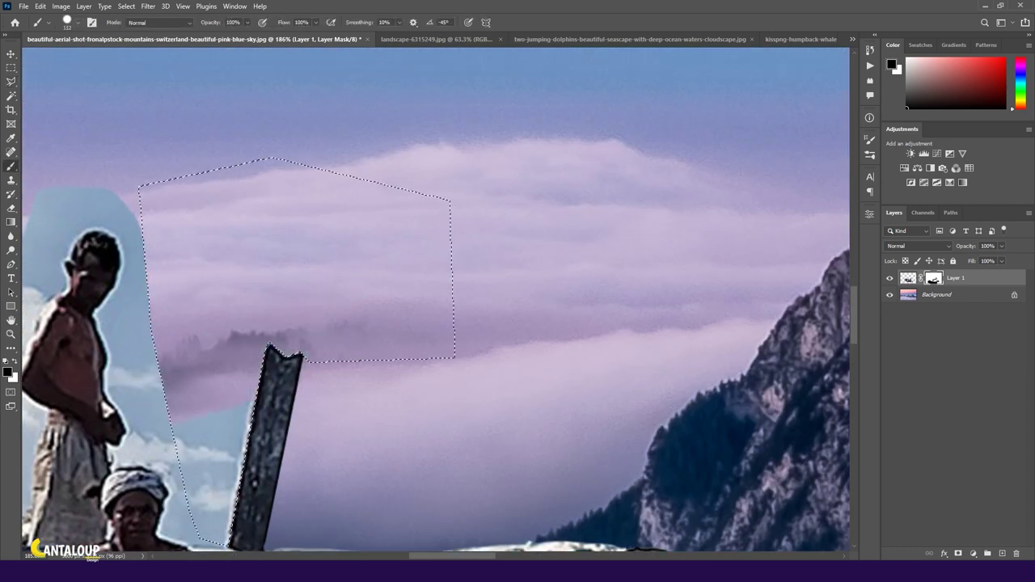
key("ctrl+d")
scroll(212, 402, "up", 3)
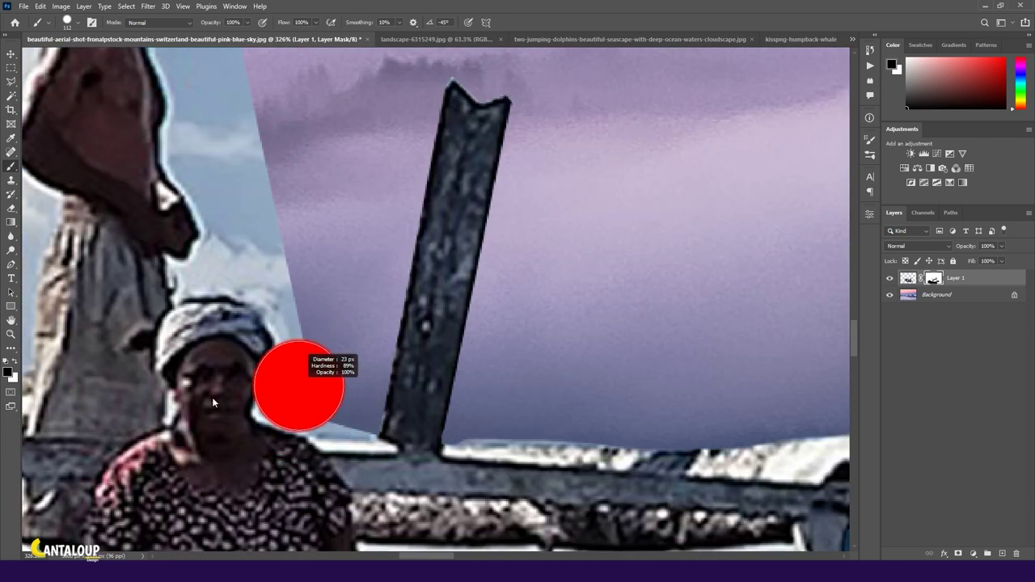
mouse_move(369, 427)
left_mouse_down()
mouse_move(307, 429)
mouse_move(261, 386)
mouse_move(284, 335)
mouse_move(243, 291)
mouse_move(184, 290)
mouse_move(170, 265)
mouse_move(198, 239)
mouse_move(192, 206)
mouse_move(163, 184)
mouse_move(195, 279)
mouse_move(275, 320)
mouse_move(307, 420)
left_mouse_up()
Paint out the blue around the woman's head and the standing man's head and arm
key("bracketright")
key("bracketright")
mouse_move(283, 380)
left_mouse_down()
mouse_move(251, 253)
mouse_move(222, 263)
mouse_move(258, 259)
mouse_move(269, 369)
mouse_move(328, 421)
left_mouse_up()
scroll(275, 388, "down", 2)
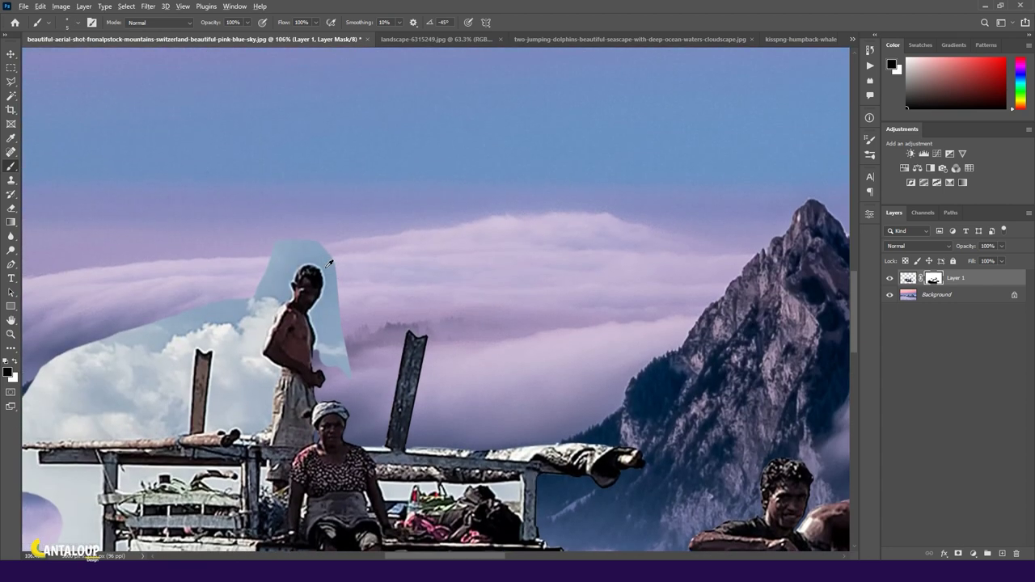
left_click_drag(268, 365, 339, 265)
mouse_move(304, 218)
left_mouse_down()
mouse_move(317, 267)
mouse_move(288, 327)
mouse_move(296, 377)
left_mouse_up()
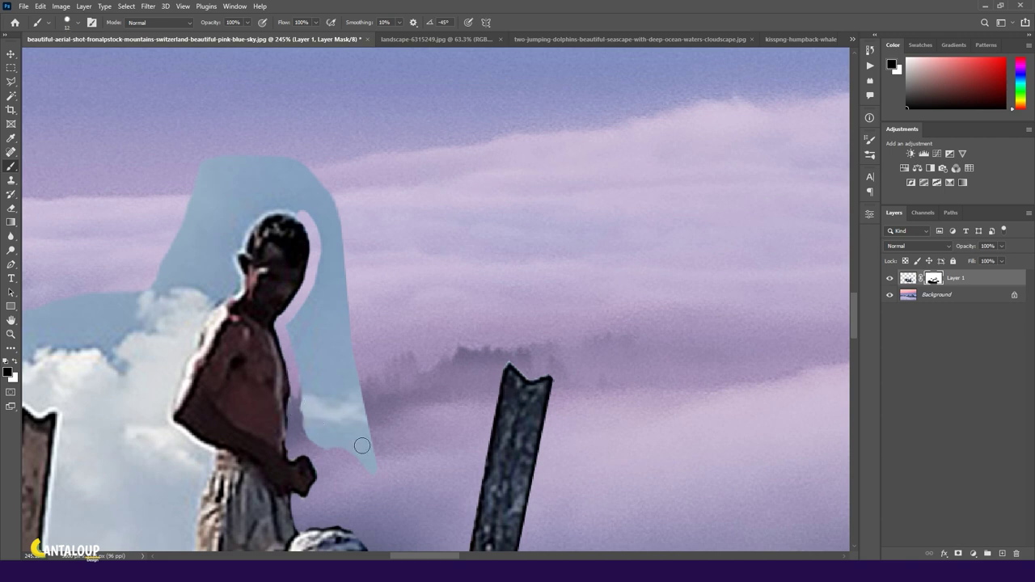
left_click_drag(362, 445, 308, 384)
left_click_drag(295, 326, 227, 160)
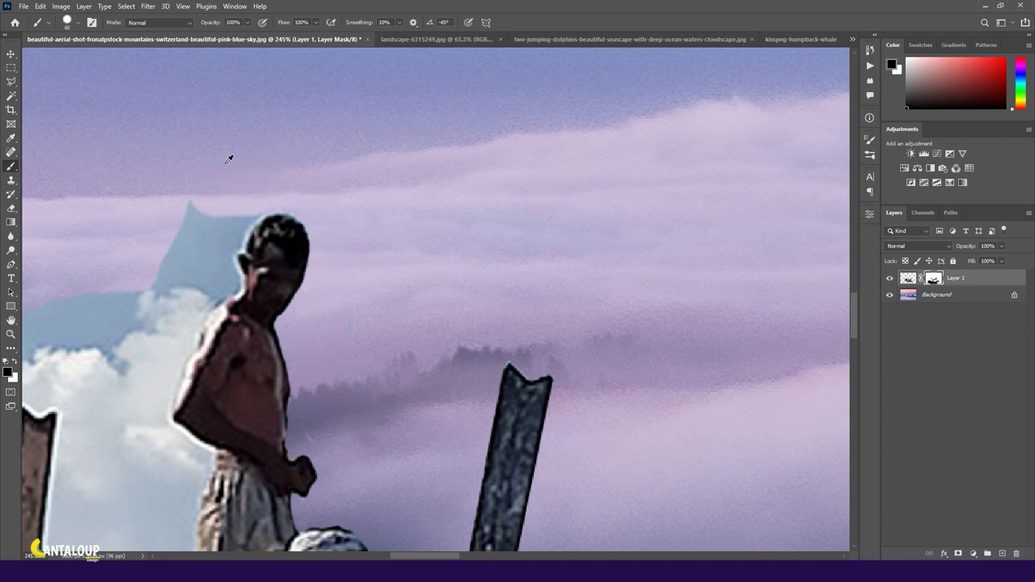
Mask the blue along the man's neck, back and hip, then start an outline at the post base
left_click_drag(239, 249, 164, 429)
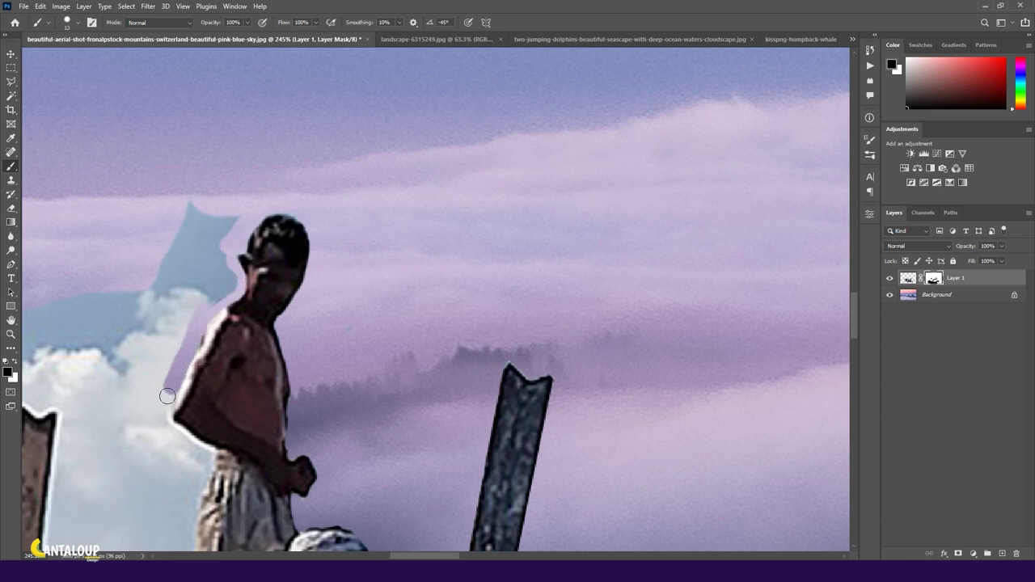
scroll(165, 267, "down", 4)
left_click_drag(164, 266, 185, 373)
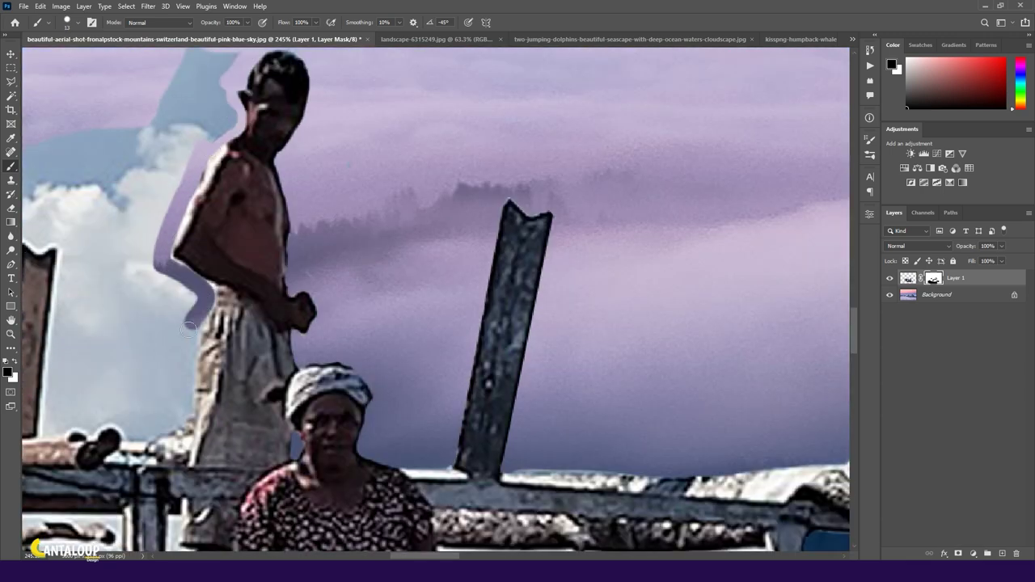
left_click_drag(184, 374, 39, 426)
scroll(130, 299, "down", 3)
key("l")
scroll(259, 407, "up", 2)
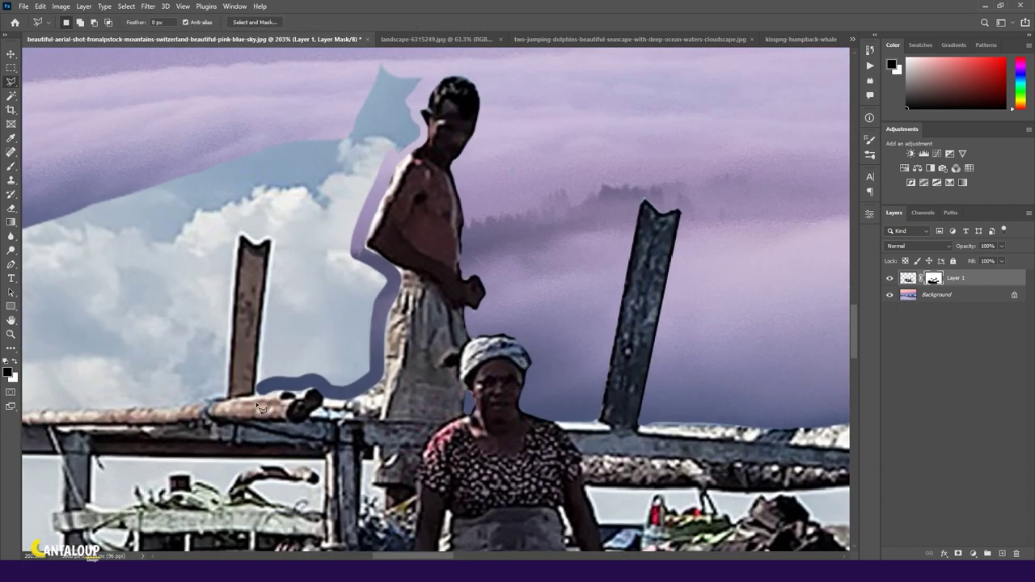
left_click(256, 397)
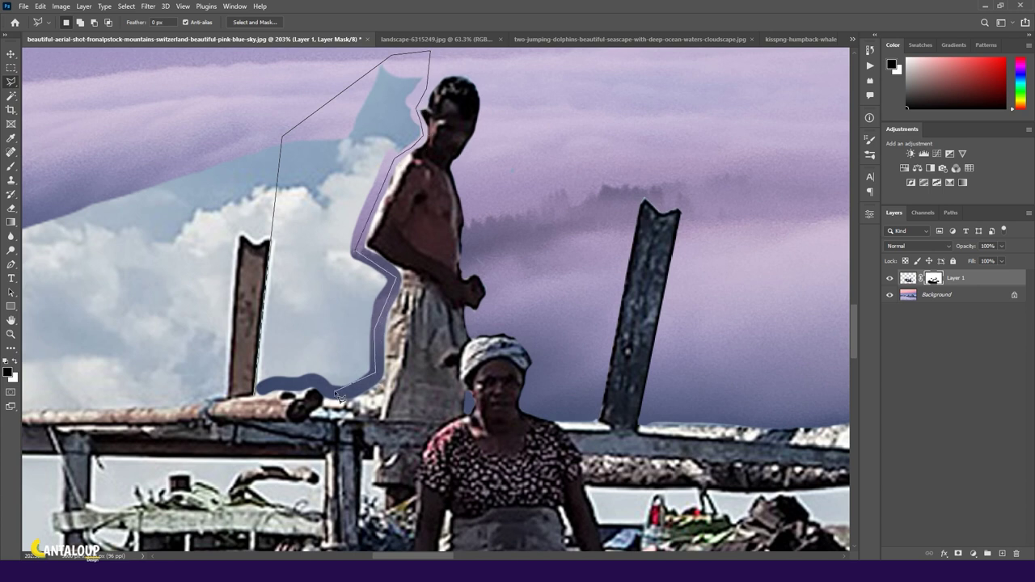
Close the selection and mask out the leftover old sky inside it
left_click(256, 397)
key("b")
mouse_move(289, 201)
left_mouse_down()
mouse_move(346, 99)
mouse_move(279, 251)
mouse_move(356, 380)
left_mouse_up()
key("ctrl+d")
scroll(437, 307, "left", 3)
Outline the bright cloud patch beside the post with a polygonal selection
left_click(12, 84)
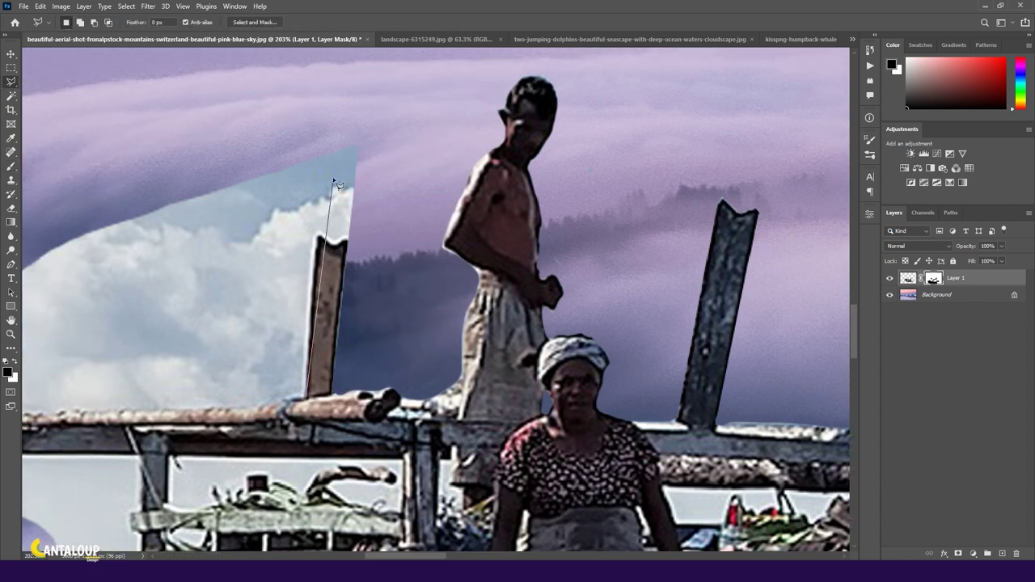
left_click(349, 242)
left_click(373, 119)
left_click(153, 140)
left_click(63, 322)
left_click(94, 411)
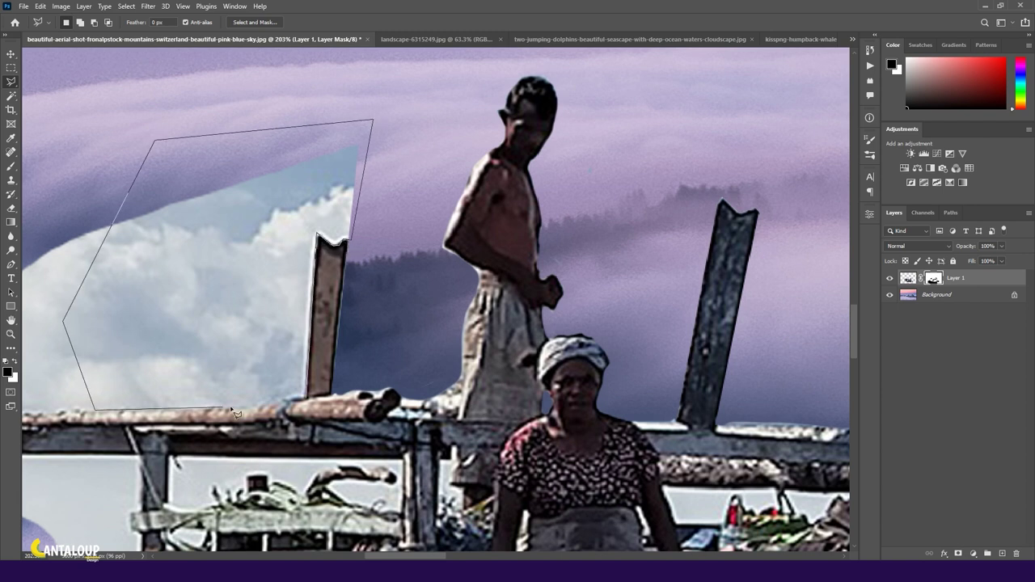
left_click(310, 405)
Hide the cloud patch on the layer mask, then mask old sky by the post base and rail
key("ctrl+2")
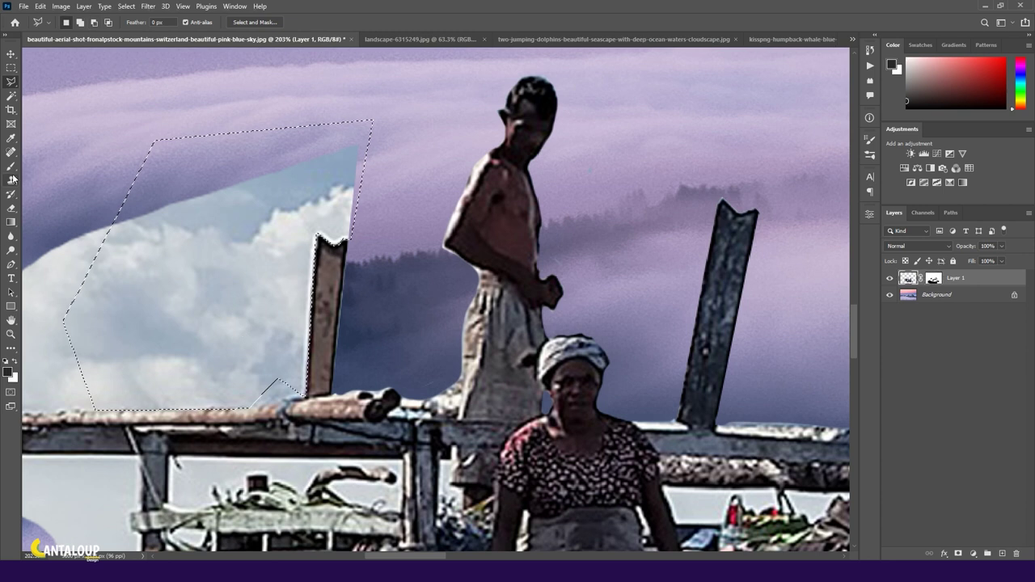
key("b")
left_click_drag(307, 198, 340, 162)
key("ctrl+z")
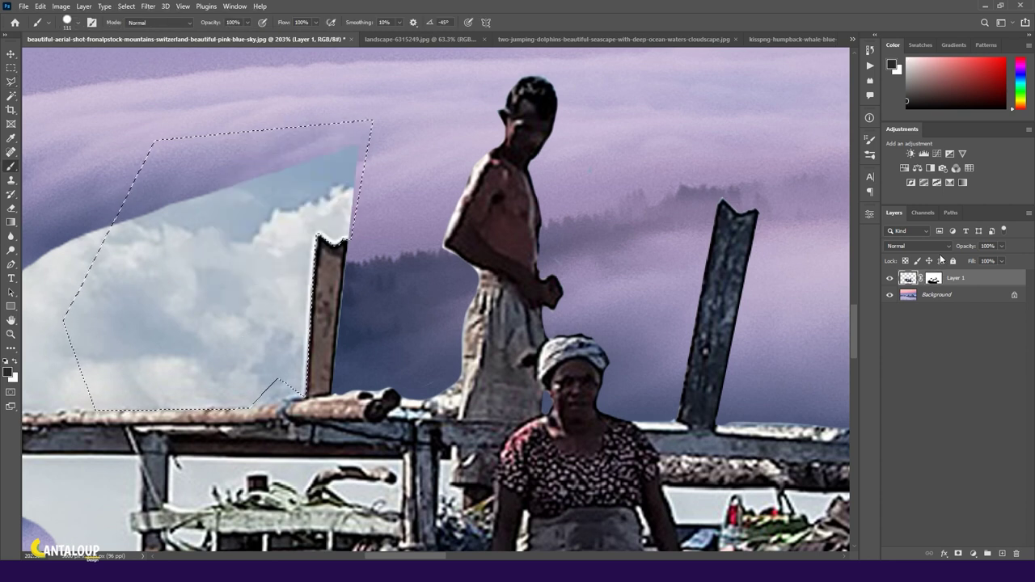
key("ctrl+backslash")
mouse_move(98, 243)
left_mouse_down()
mouse_move(243, 364)
mouse_move(307, 396)
left_mouse_up()
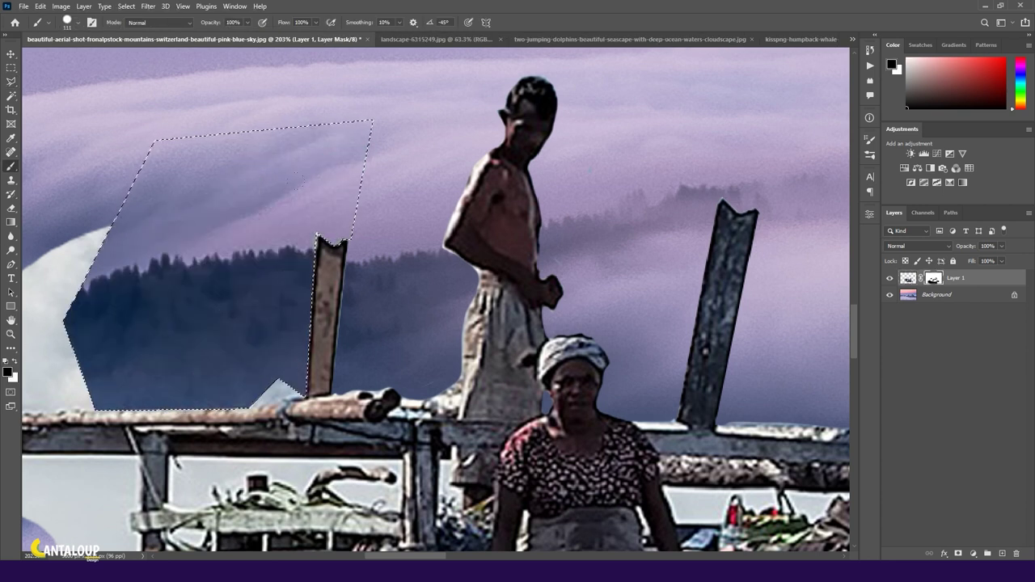
key("ctrl+d")
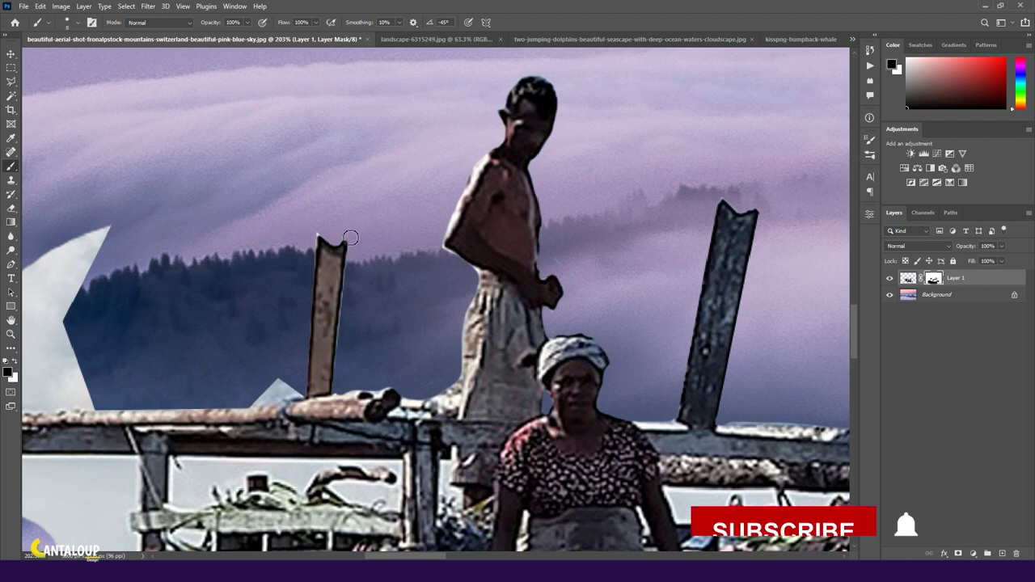
left_click_drag(303, 390, 242, 402)
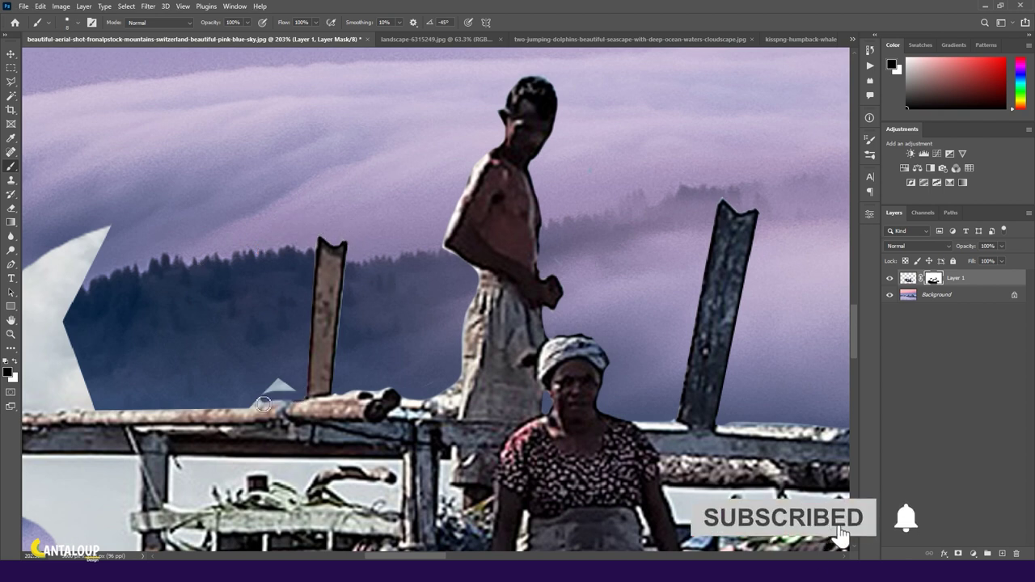
left_click_drag(166, 386, 319, 401)
mouse_move(261, 421)
left_mouse_down()
mouse_move(175, 427)
mouse_move(113, 455)
left_mouse_up()
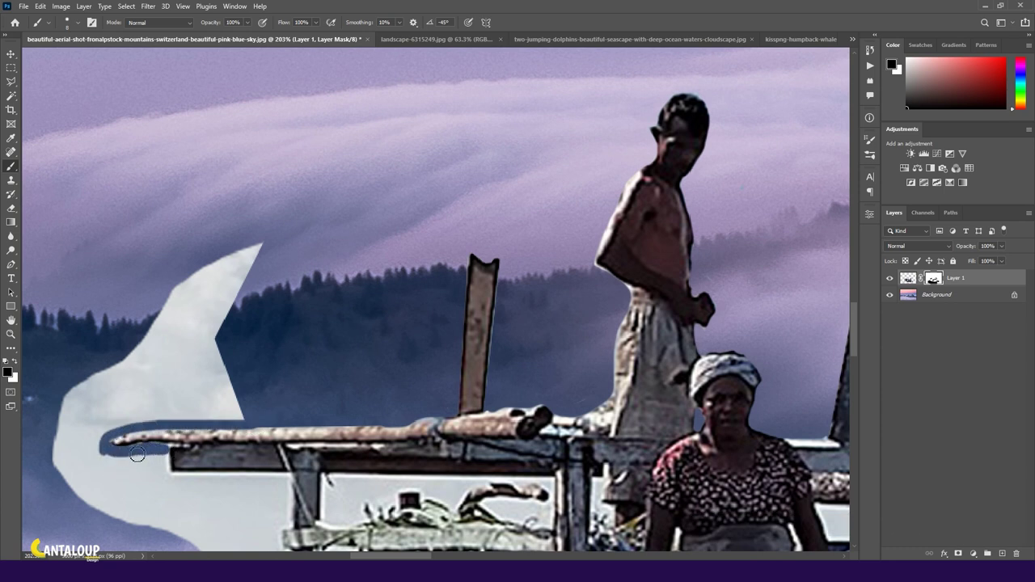
Mask out the old light background along the boat rail and the post's left edge
mouse_move(267, 233)
left_mouse_down()
mouse_move(137, 356)
mouse_move(210, 405)
mouse_move(267, 375)
left_mouse_up()
mouse_move(186, 374)
left_mouse_down()
mouse_move(65, 453)
mouse_move(202, 526)
left_mouse_up()
scroll(156, 366, "down", 1)
scroll(155, 366, "down", 3)
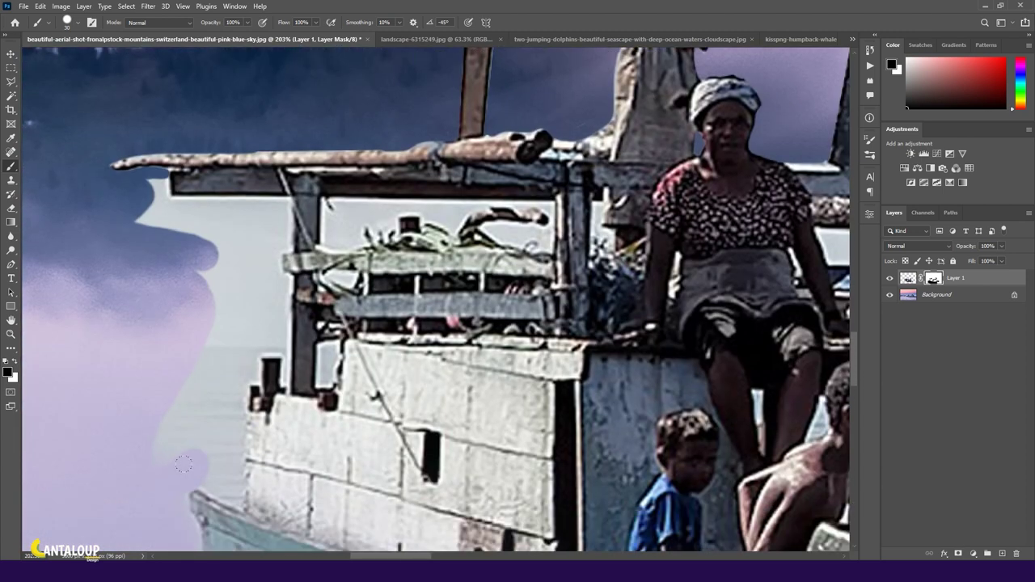
mouse_move(233, 398)
left_mouse_down()
mouse_move(238, 434)
mouse_move(194, 482)
mouse_move(162, 393)
mouse_move(218, 323)
mouse_move(224, 301)
left_mouse_up()
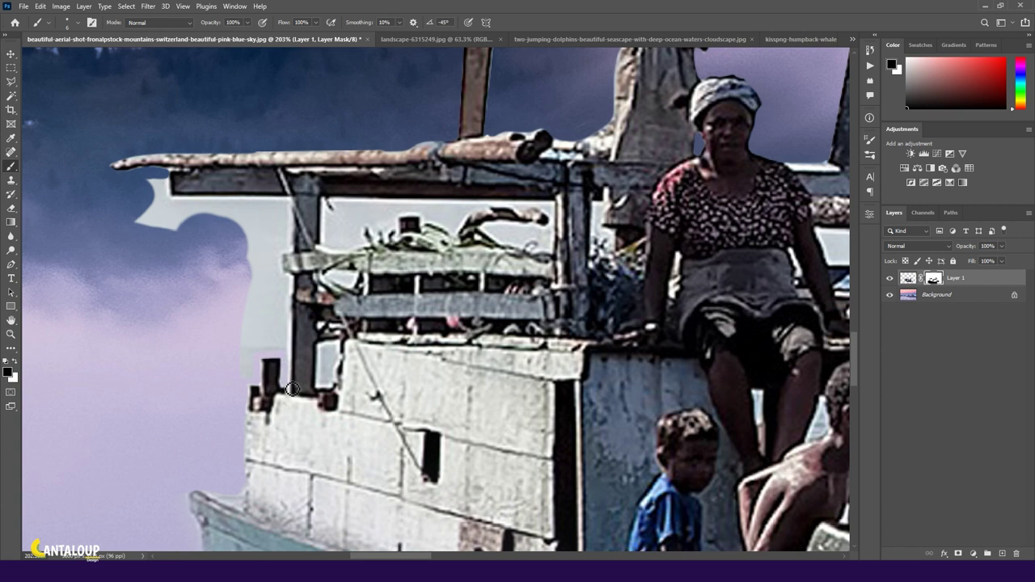
left_click_drag(260, 281, 260, 289)
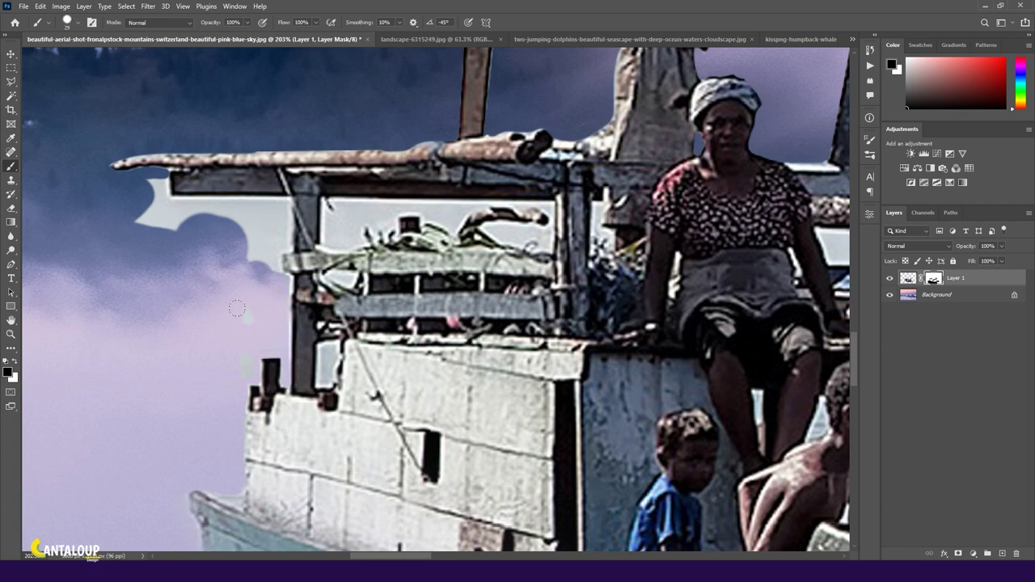
scroll(242, 248, "up", 2)
mouse_move(293, 388)
left_mouse_down()
mouse_move(231, 278)
mouse_move(93, 253)
mouse_move(136, 291)
mouse_move(272, 290)
mouse_move(255, 364)
mouse_move(227, 317)
left_mouse_up()
Paint away the light patch beside the post, revealing sky along its top and right edge
scroll(243, 340, "up", 1)
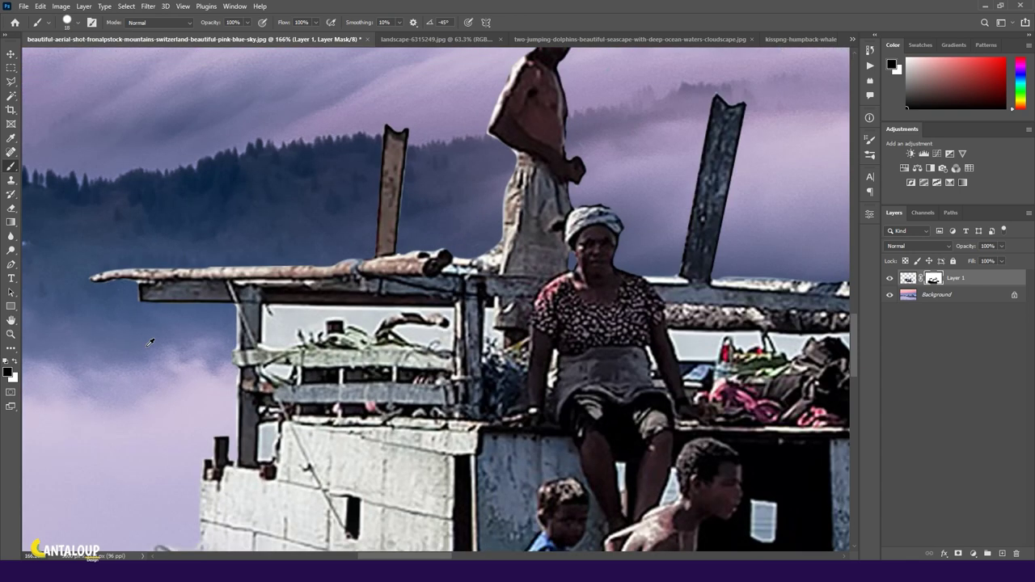
mouse_move(237, 402)
left_mouse_down()
mouse_move(235, 380)
mouse_move(218, 404)
mouse_move(220, 441)
mouse_move(243, 400)
mouse_move(252, 346)
mouse_move(234, 336)
mouse_move(266, 351)
left_mouse_up()
scroll(277, 316, "up", 2)
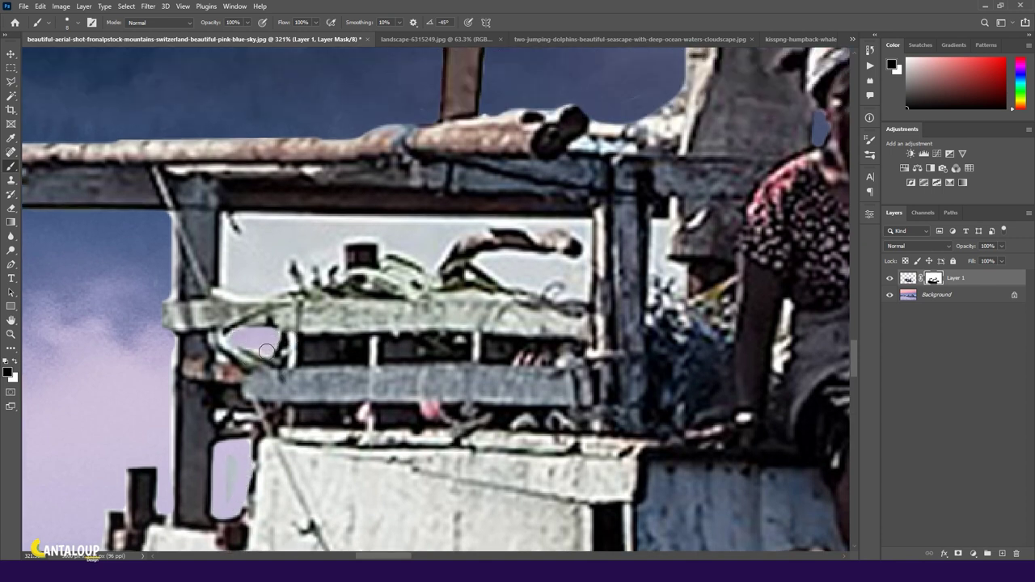
scroll(235, 339, "up", 1)
mouse_move(227, 323)
left_mouse_down()
mouse_move(228, 257)
mouse_move(353, 256)
mouse_move(451, 275)
mouse_move(327, 279)
mouse_move(299, 293)
mouse_move(284, 319)
mouse_move(234, 300)
mouse_move(332, 275)
mouse_move(257, 312)
mouse_move(314, 280)
left_mouse_up()
mouse_move(475, 267)
left_mouse_down()
mouse_move(527, 260)
mouse_move(590, 279)
mouse_move(566, 336)
mouse_move(501, 293)
mouse_move(569, 298)
mouse_move(521, 300)
left_mouse_up()
mouse_move(465, 247)
left_mouse_down()
mouse_move(453, 324)
mouse_move(483, 322)
mouse_move(469, 279)
left_mouse_up()
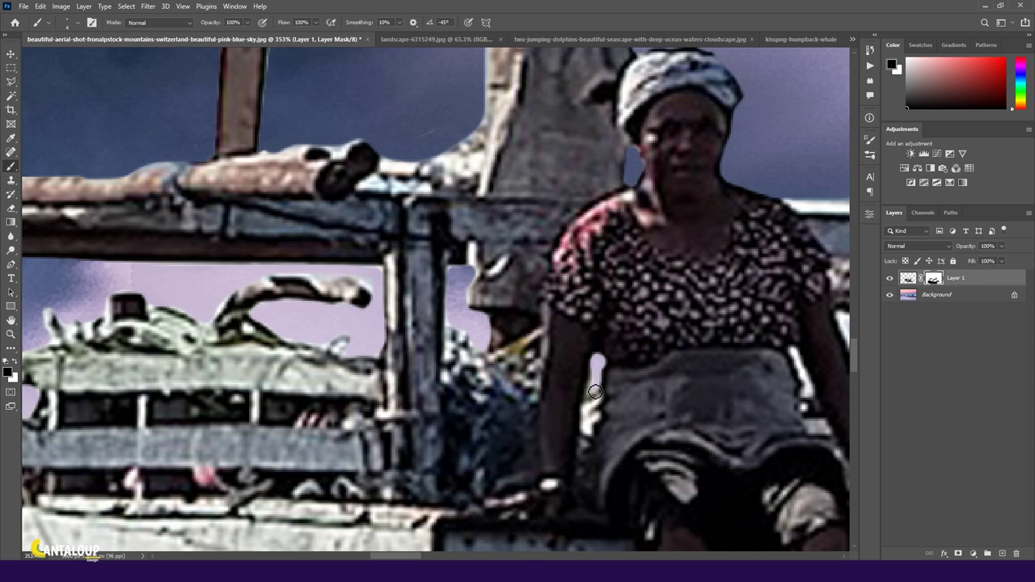
Mask the old background in the arm gap, around the window frame and along the pillar
scroll(595, 392, "right", 5)
left_click_drag(454, 383, 463, 411)
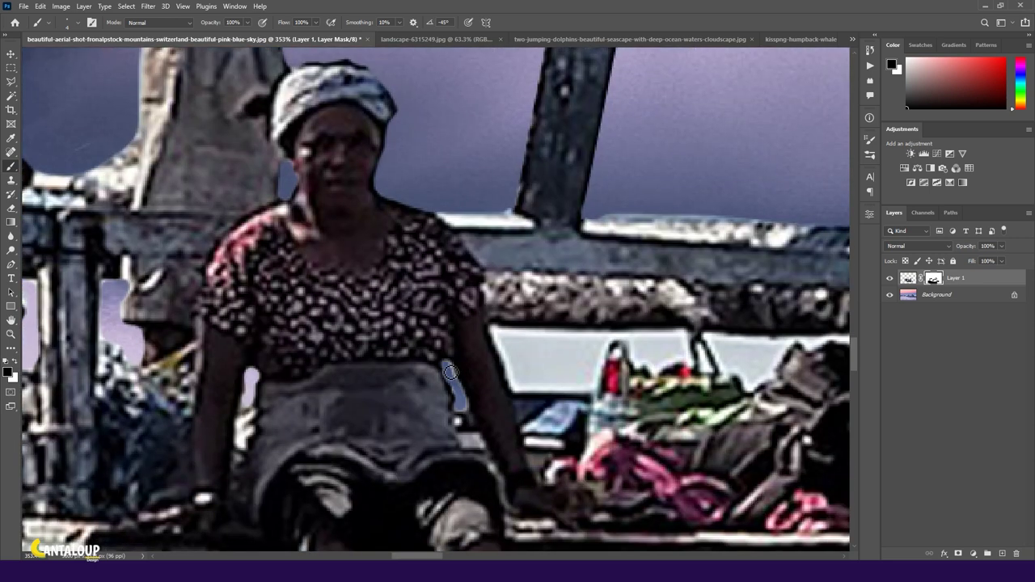
scroll(450, 372, "right", 4)
mouse_move(236, 346)
left_mouse_down()
mouse_move(335, 405)
mouse_move(331, 351)
mouse_move(245, 351)
mouse_move(327, 357)
mouse_move(263, 384)
mouse_move(317, 386)
left_mouse_up()
mouse_move(237, 349)
left_mouse_down()
mouse_move(319, 411)
mouse_move(338, 365)
mouse_move(409, 351)
mouse_move(435, 366)
mouse_move(418, 384)
left_mouse_up()
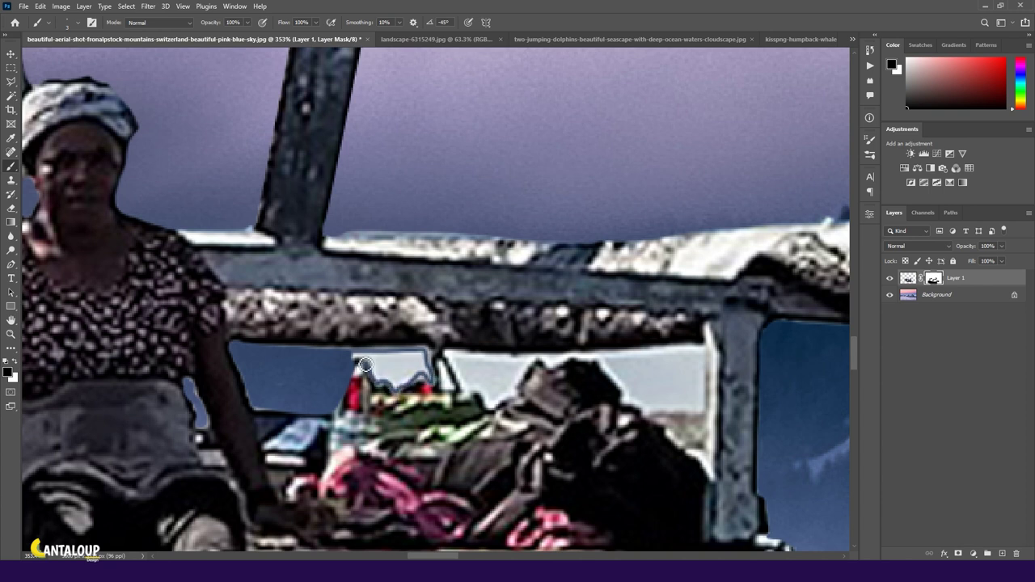
mouse_move(364, 364)
left_mouse_down()
mouse_move(356, 364)
mouse_move(424, 356)
mouse_move(364, 356)
mouse_move(388, 384)
mouse_move(427, 376)
mouse_move(108, 335)
left_mouse_up()
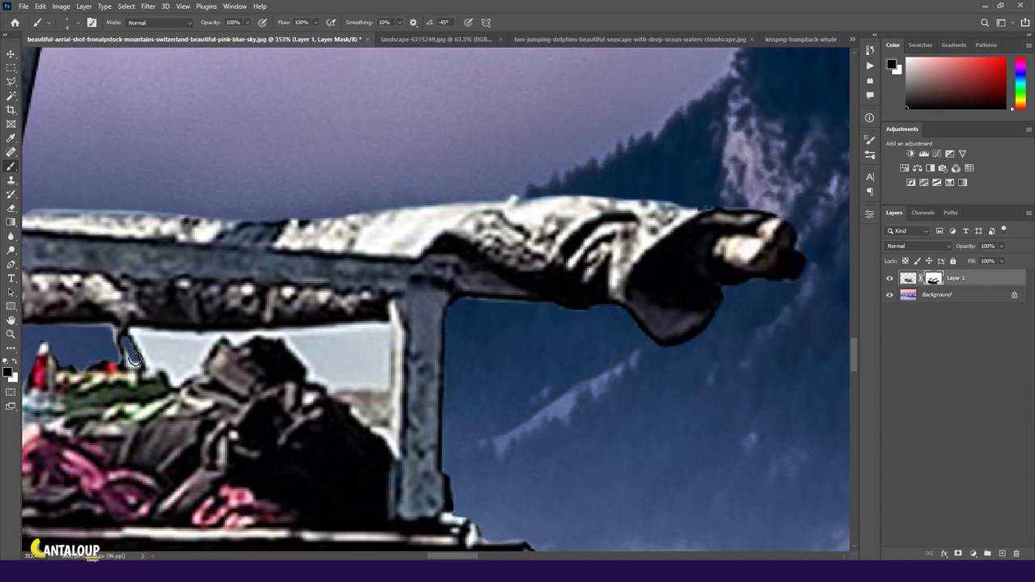
mouse_move(138, 335)
left_mouse_down()
mouse_move(178, 388)
mouse_move(222, 340)
mouse_move(247, 336)
mouse_move(295, 344)
mouse_move(314, 378)
left_mouse_up()
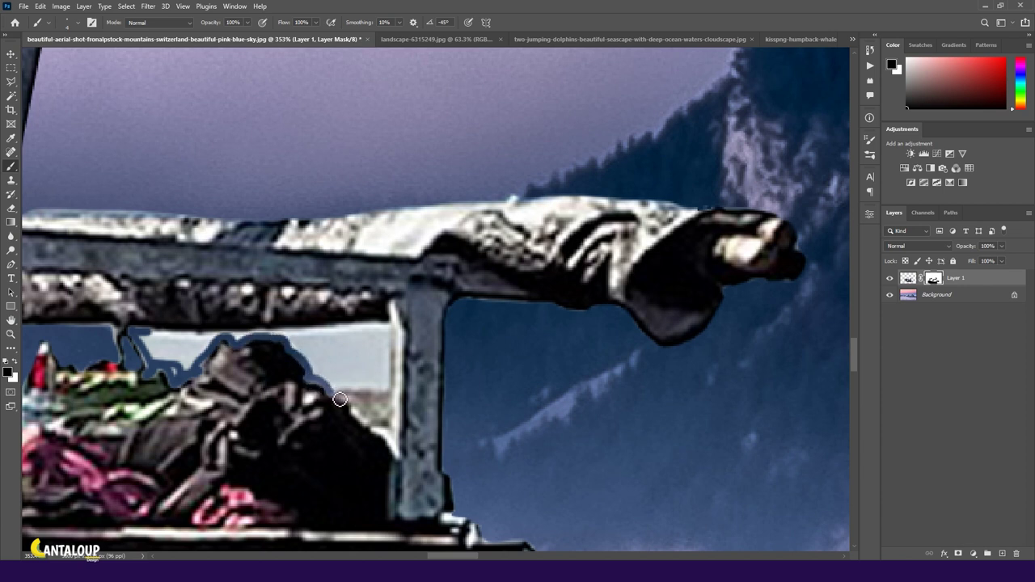
mouse_move(391, 446)
left_mouse_down()
mouse_move(404, 432)
mouse_move(395, 308)
mouse_move(377, 330)
mouse_move(141, 331)
mouse_move(192, 360)
mouse_move(150, 338)
mouse_move(186, 353)
left_mouse_up()
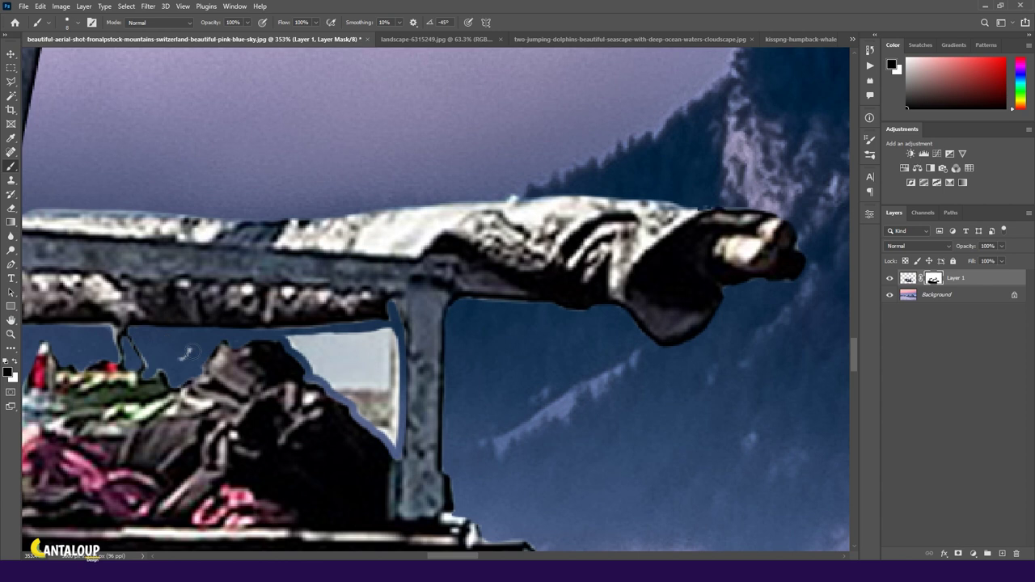
mouse_move(285, 335)
left_mouse_down()
mouse_move(396, 449)
mouse_move(394, 339)
mouse_move(320, 332)
mouse_move(379, 413)
mouse_move(347, 346)
mouse_move(355, 380)
mouse_move(334, 356)
left_mouse_up()
Fit the whole composite on screen to review the blended boat
key("ctrl+0")
key("v")
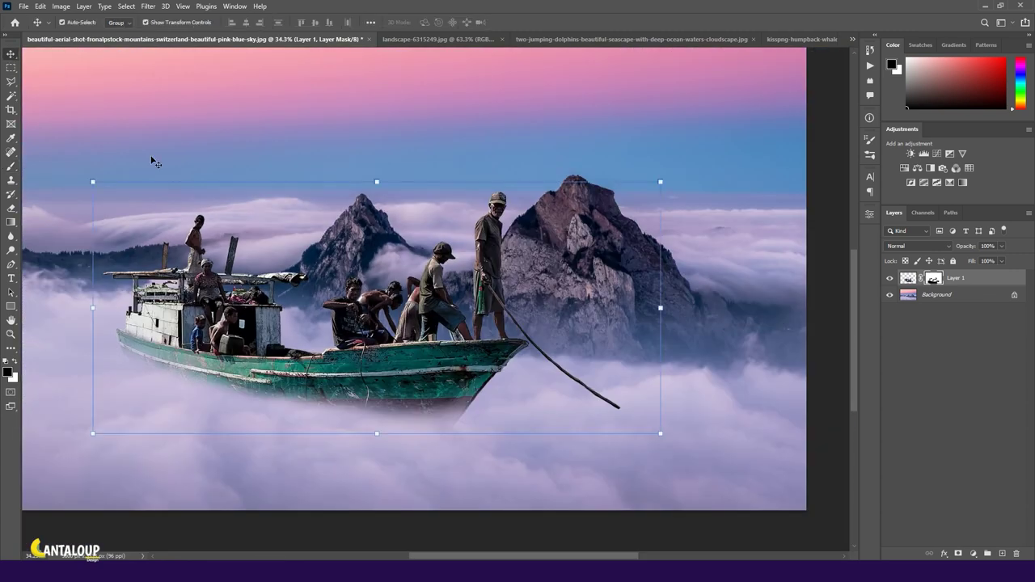
scroll(380, 267, "down", 2)
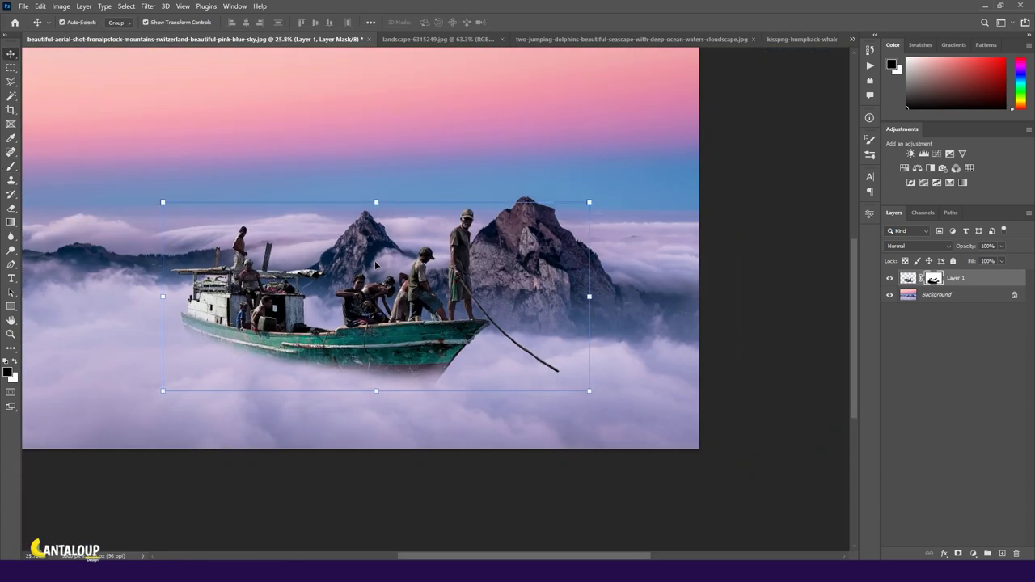
left_click(11, 167)
scroll(567, 368, "up", 2)
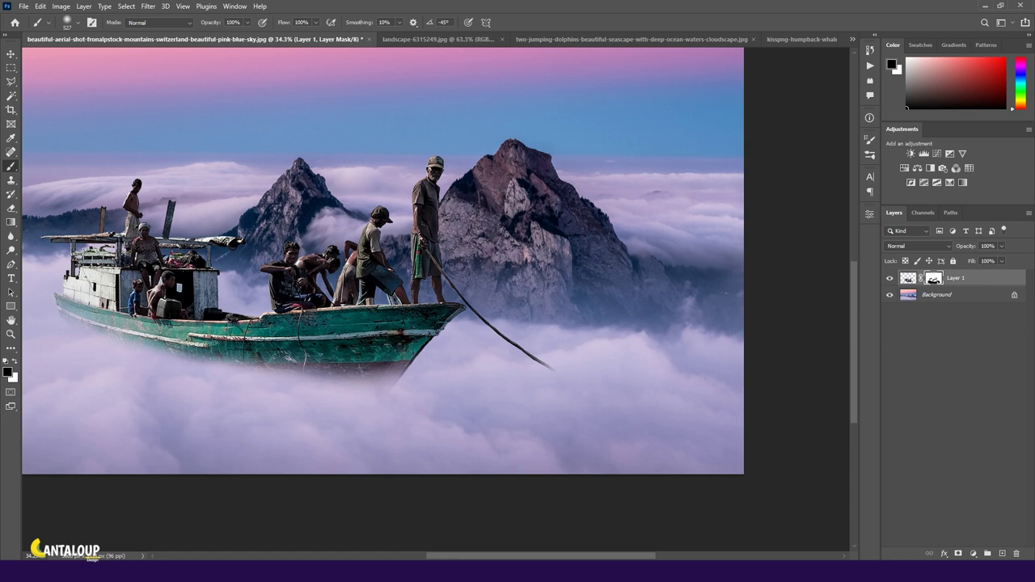
left_click(12, 54)
key("ctrl+minus")
Close the landscape image and switch to the dolphins photo with the Object Selection tool
left_click(393, 39)
key("ctrl+w")
left_click(383, 38)
right_click(11, 96)
left_click(61, 98)
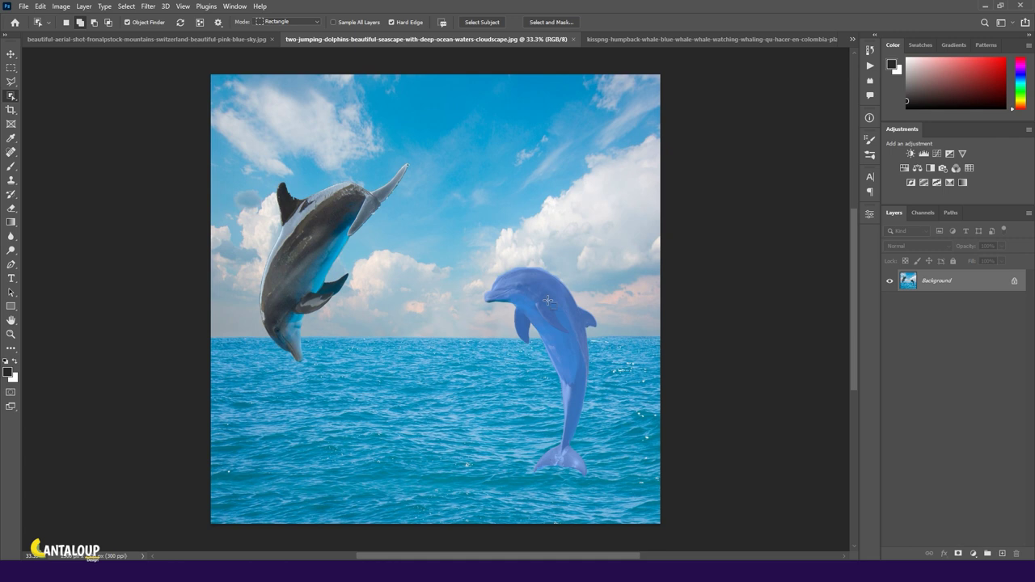
Select both dolphins, mask out their sea, and drag them into the composite
left_click(548, 302)
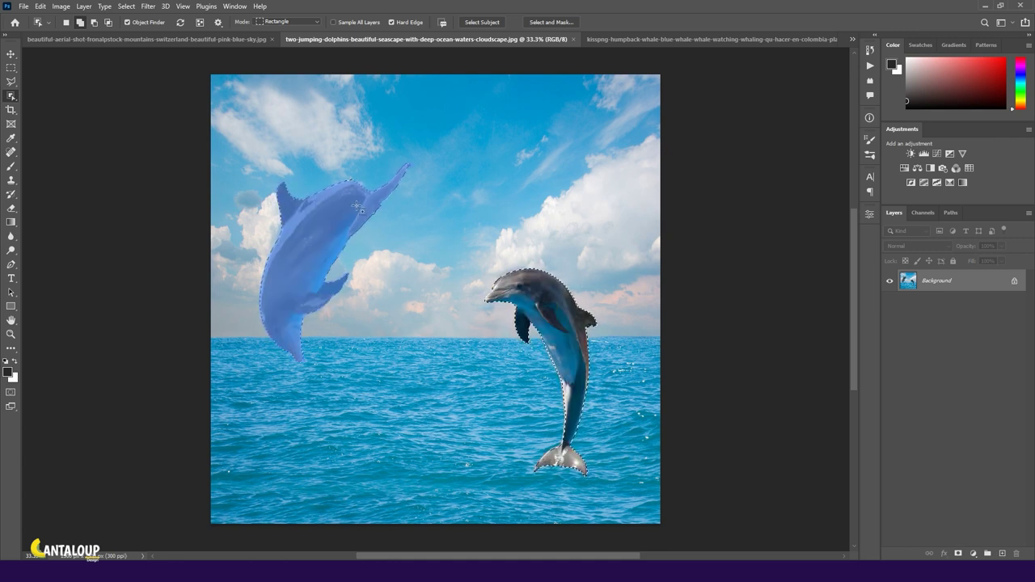
left_click(304, 246, "shift")
left_click(958, 554)
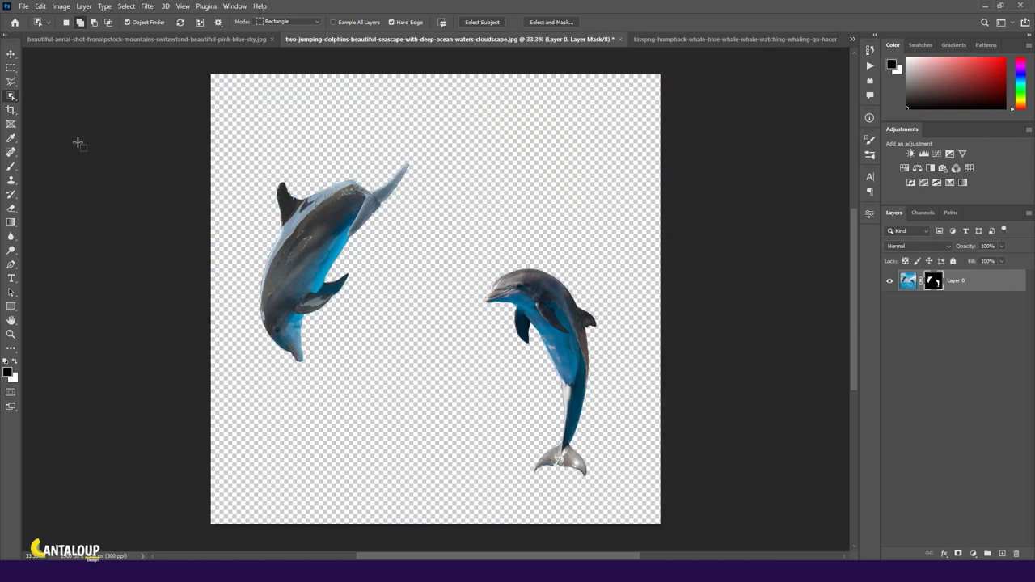
left_click(12, 53)
mouse_move(437, 324)
left_mouse_down()
mouse_move(443, 340)
mouse_move(467, 251)
left_mouse_up()
Scale the dolphins to about 25.55% and place them small above the boat
key("ctrl+t")
left_click_drag(539, 92, 420, 215)
left_click_drag(389, 304, 522, 289)
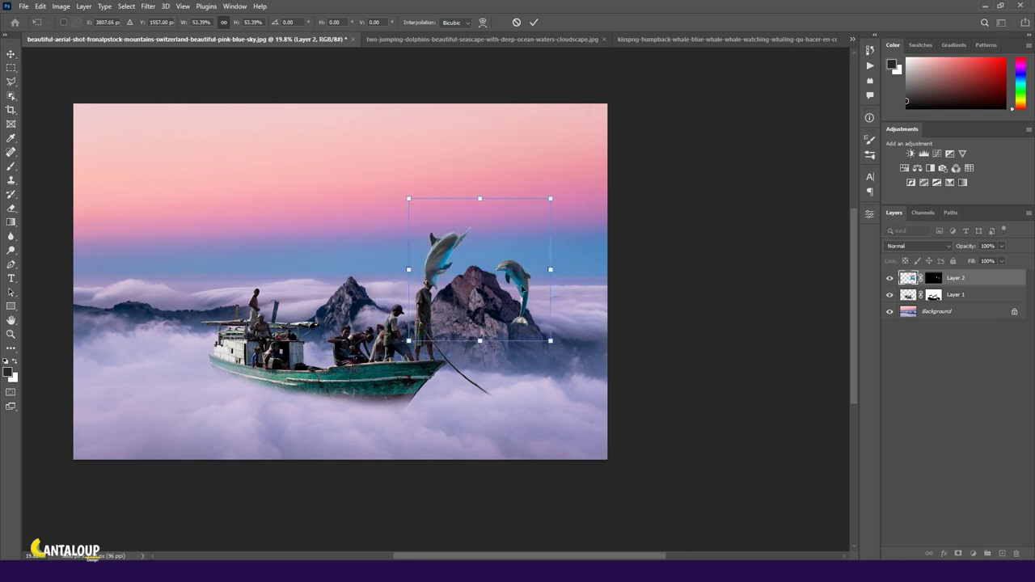
left_click_drag(550, 198, 534, 218)
mouse_move(501, 259)
left_mouse_down()
mouse_move(517, 274)
mouse_move(488, 201)
left_mouse_up()
mouse_move(514, 259)
left_mouse_down()
mouse_move(517, 275)
mouse_move(344, 277)
left_mouse_up()
left_click_drag(370, 342, 324, 309)
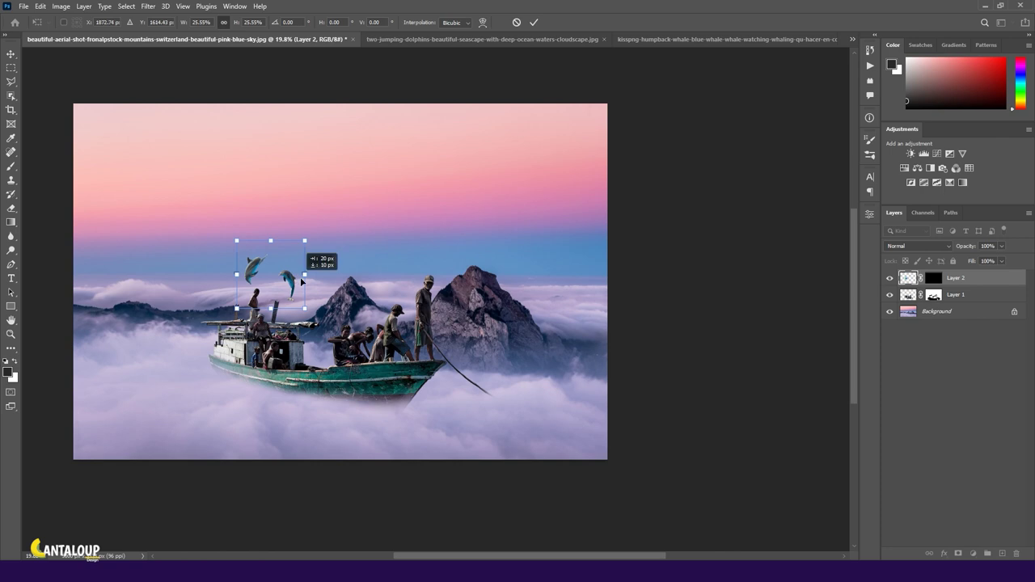
key("Return")
key("b")
left_click(934, 277)
Fade the lower dolphin's tail tip into the clouds on Layer 2's mask
scroll(283, 303, "up", 1)
scroll(283, 303, "up", 1)
scroll(283, 303, "up", 1)
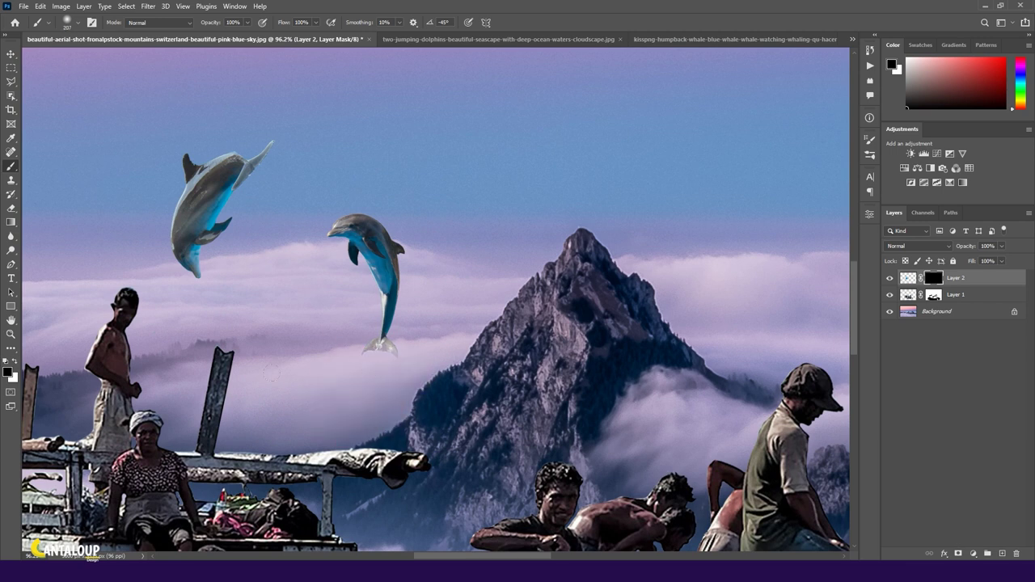
left_click(385, 392)
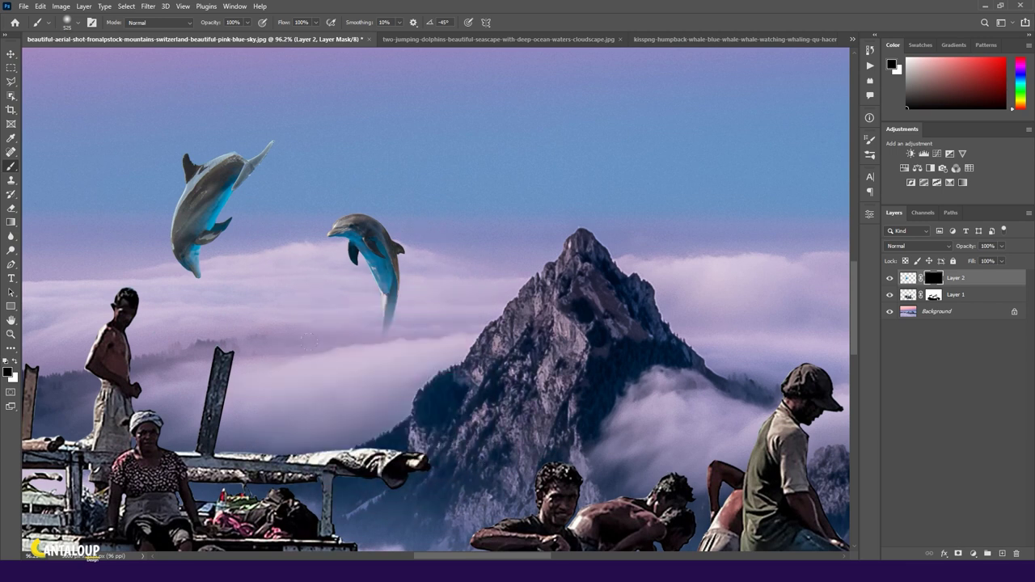
scroll(250, 336, "down", 2)
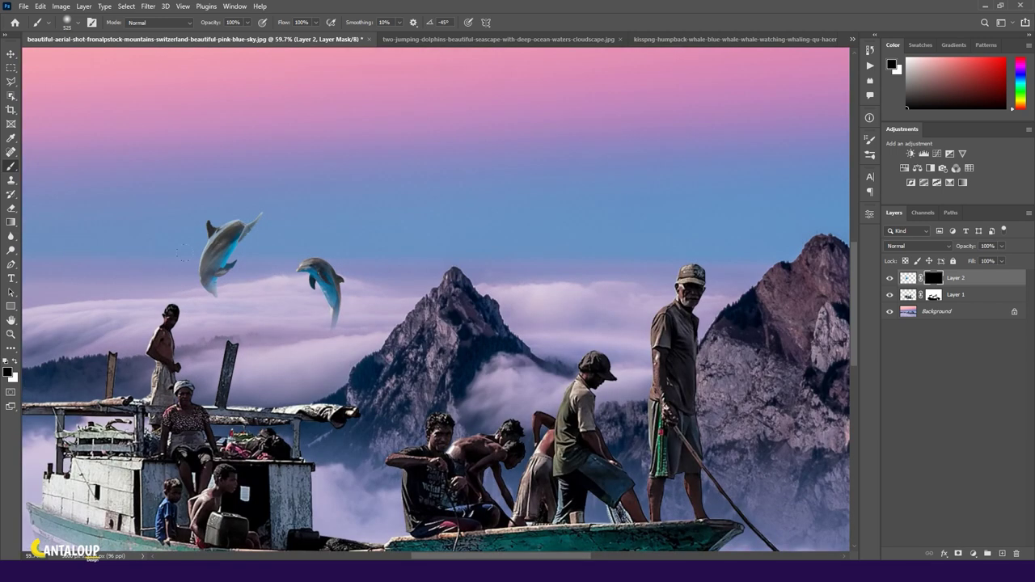
scroll(303, 184, "down", 2)
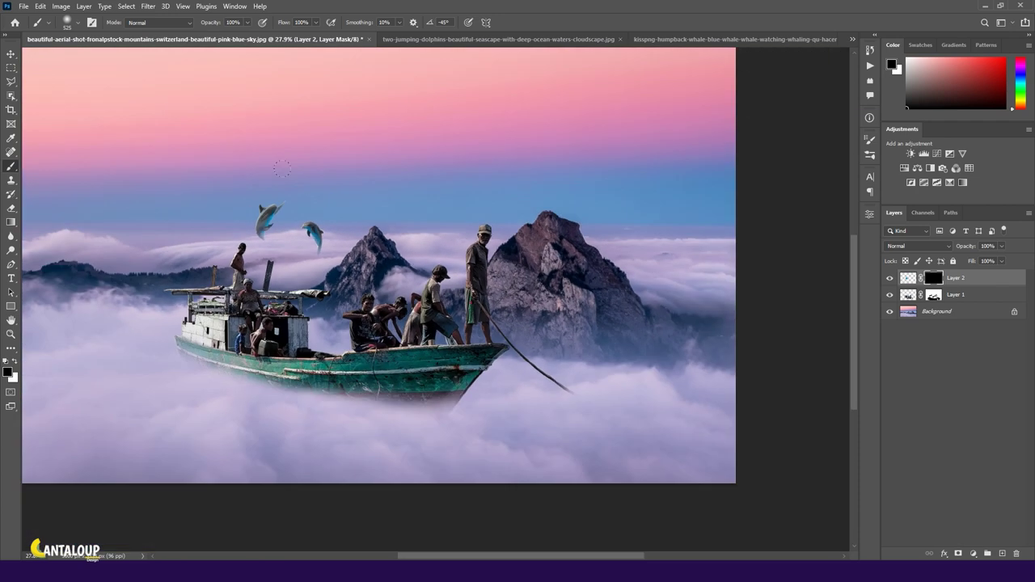
scroll(304, 180, "up", 1)
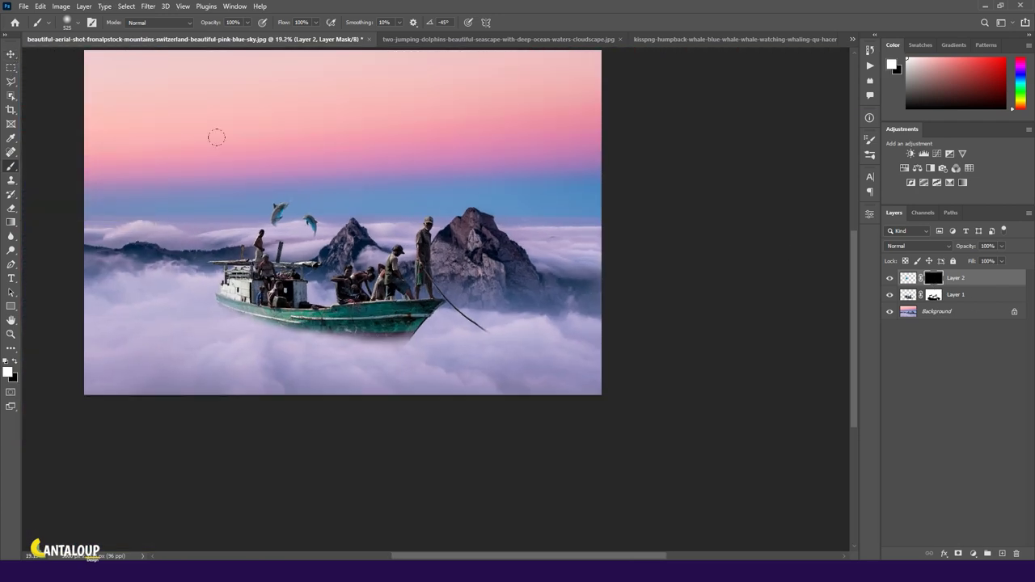
Brush grey back into the left dolphin's head, snout and body on the mask
key("v")
scroll(327, 227, "up", 2)
scroll(343, 256, "up", 3)
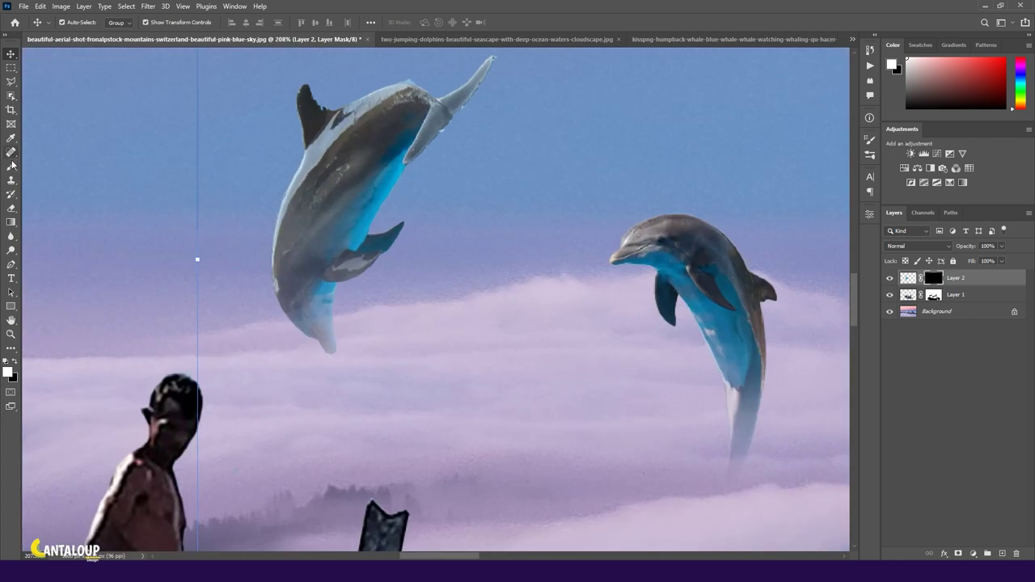
left_click(12, 165)
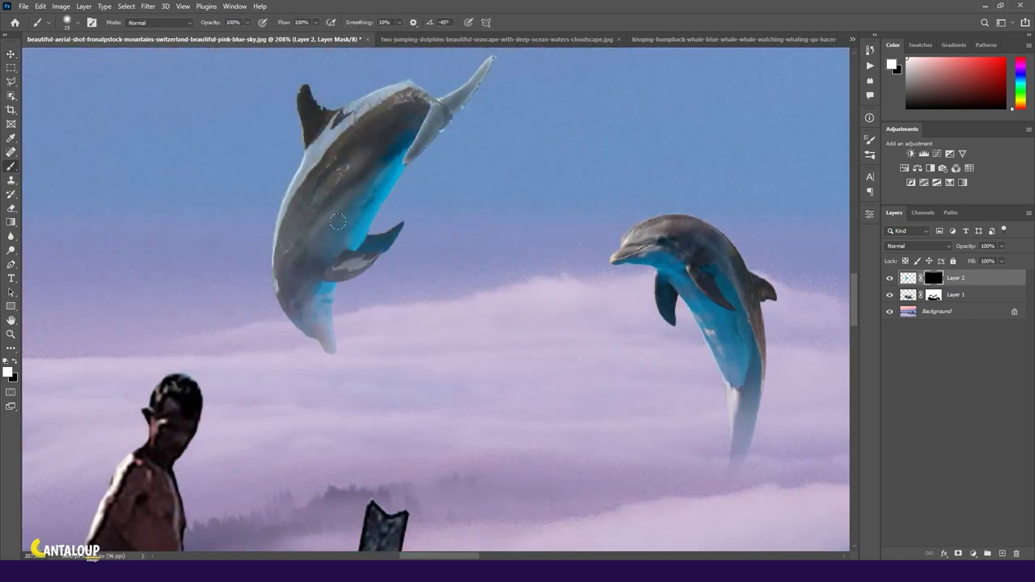
left_click_drag(346, 238, 329, 301)
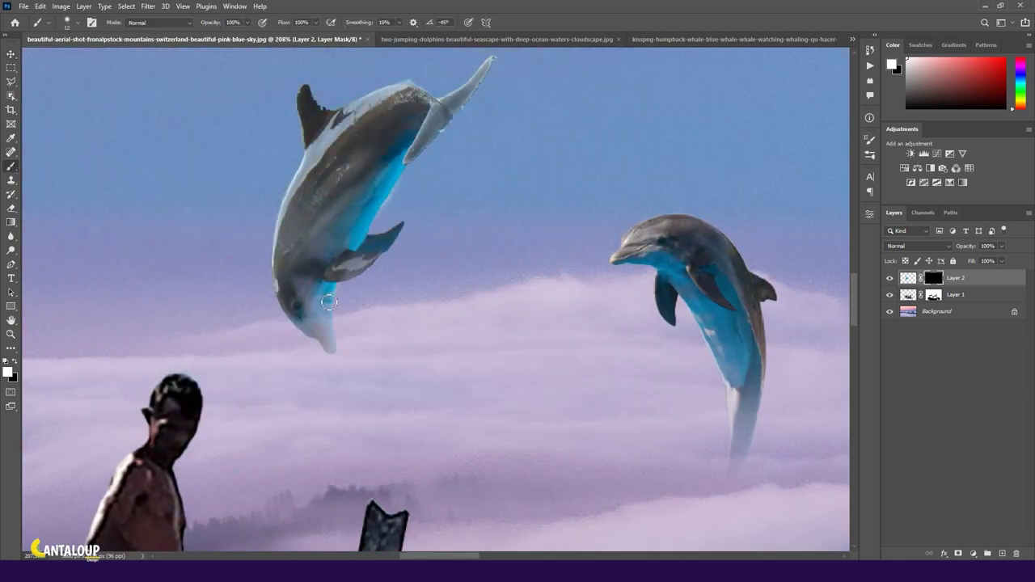
left_click_drag(334, 350, 315, 286)
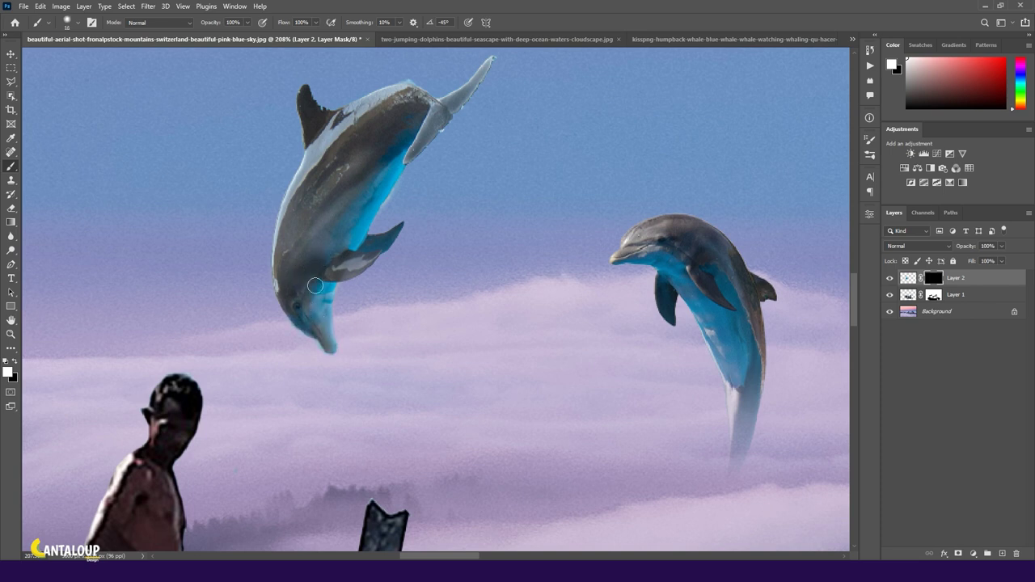
left_click_drag(330, 184, 381, 243)
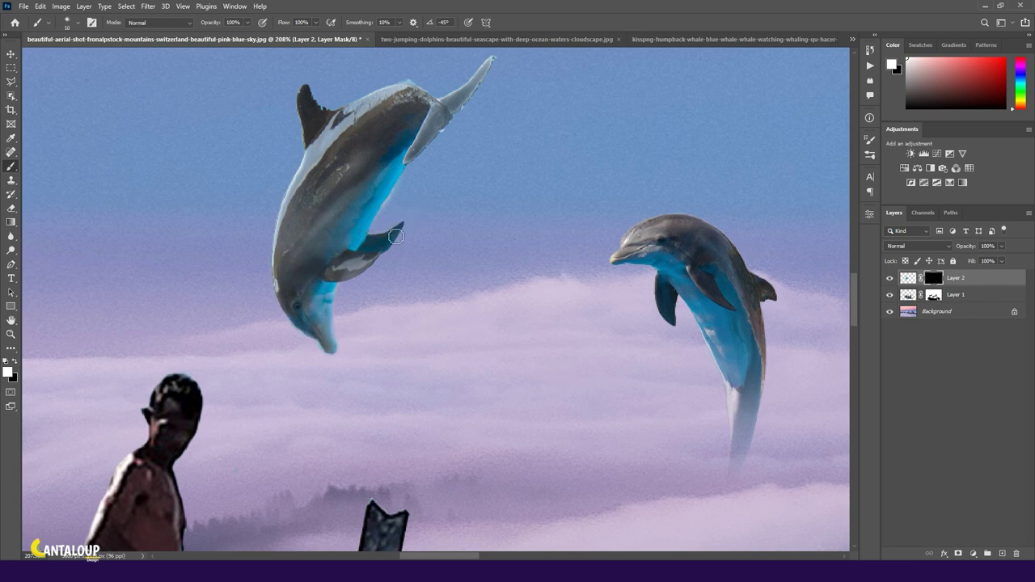
key("x")
scroll(387, 216, "down", 10)
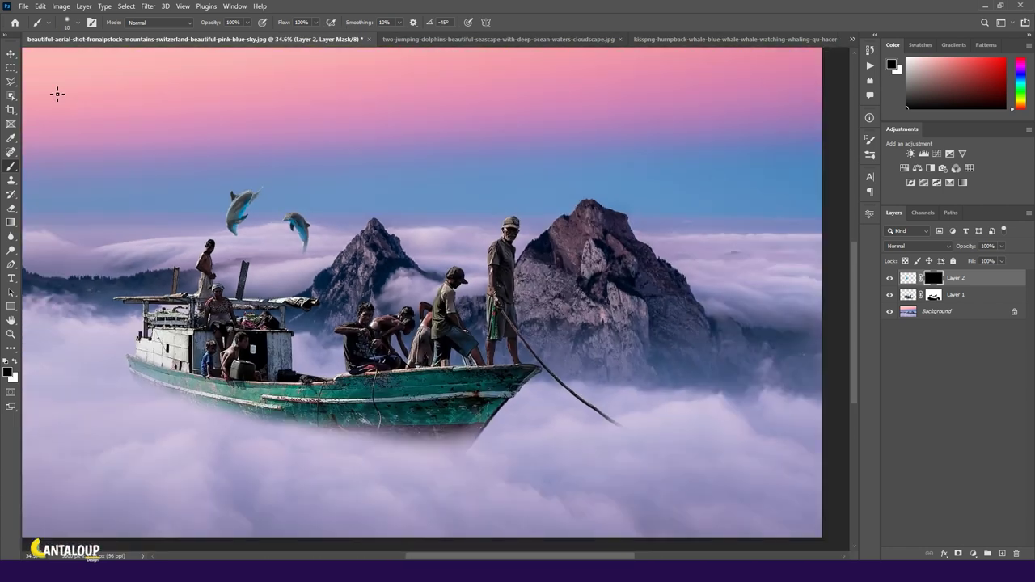
Add Layer 3 above Background and clone clouds, undoing strokes that covered the bow
key("v")
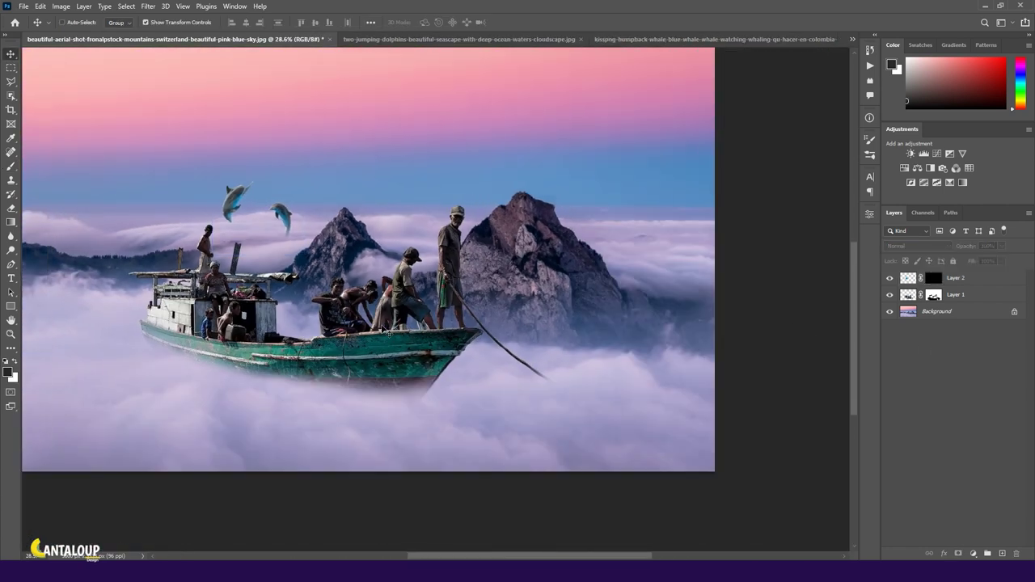
scroll(405, 331, "left", 5)
scroll(386, 332, "left", 2)
key("alt+comma")
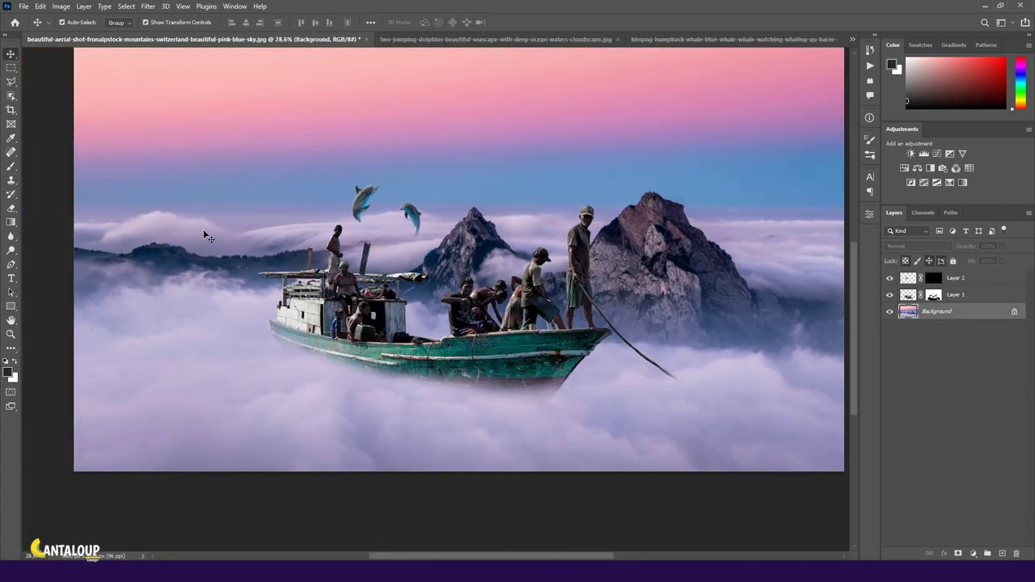
key("s")
left_click(1002, 553)
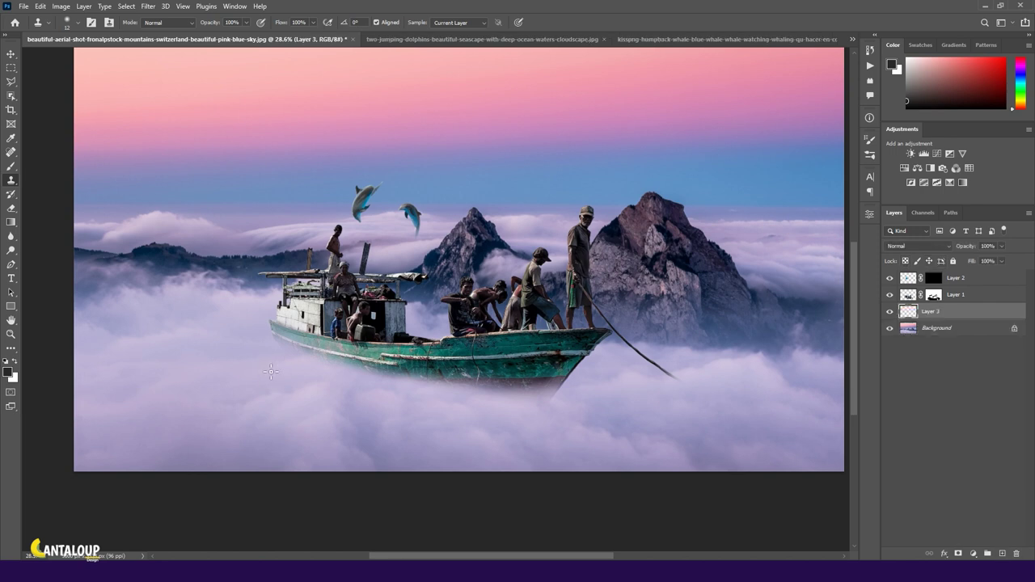
mouse_move(340, 340)
left_mouse_down()
mouse_move(254, 295)
mouse_move(287, 259)
left_mouse_up()
key("ctrl+z")
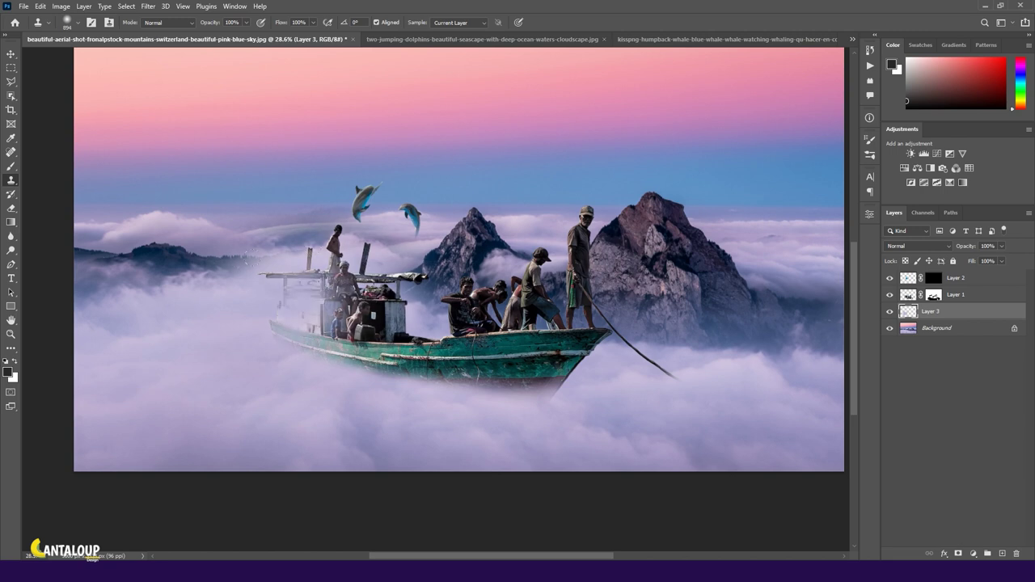
key("ctrl+z")
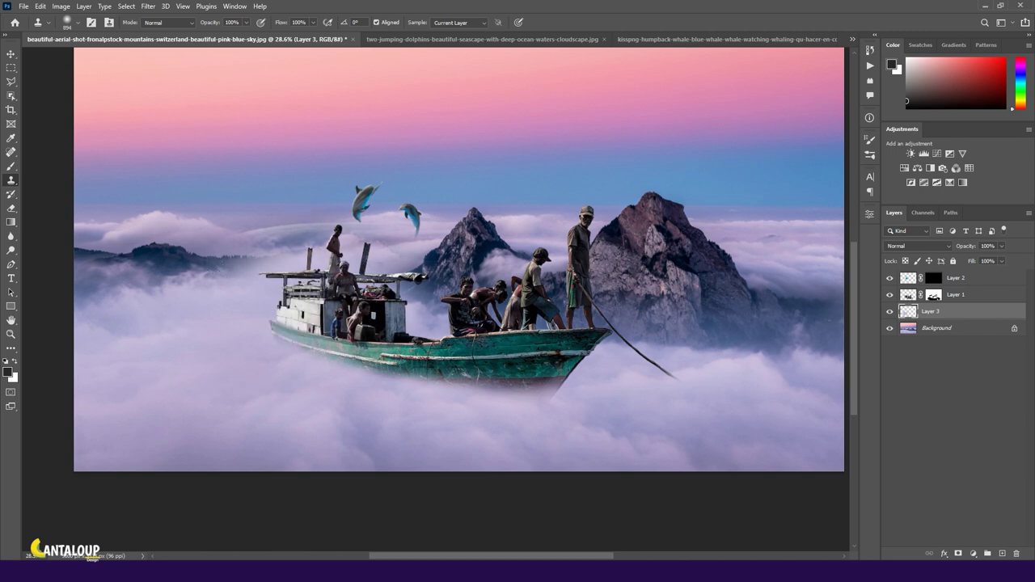
Give Layer 3 a white mask and set up a smaller brush with white colour
left_click(958, 553)
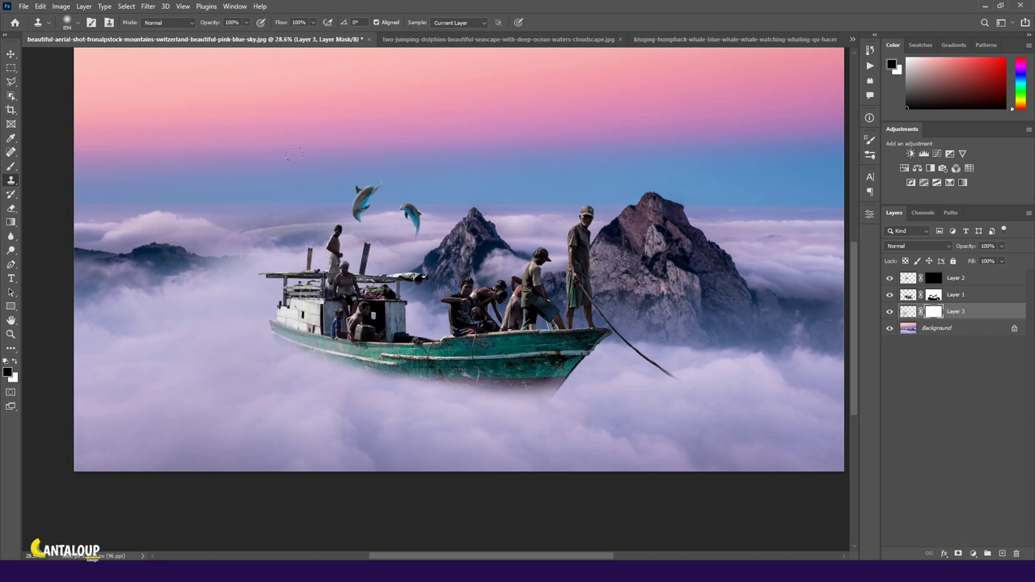
left_click(356, 202)
left_click(509, 212)
key("b")
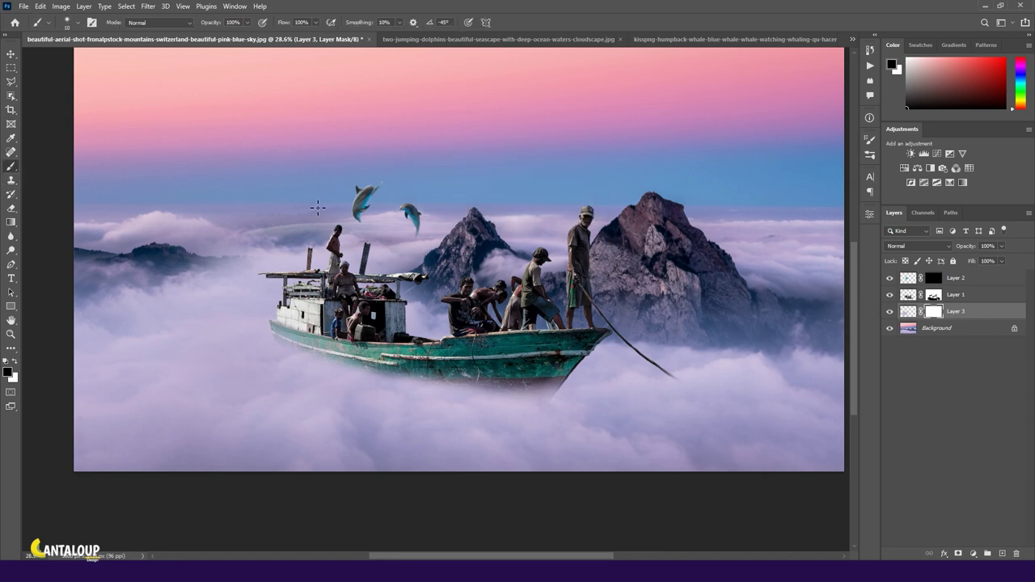
key("bracketleft")
key("bracketleft")
key("bracketleft")
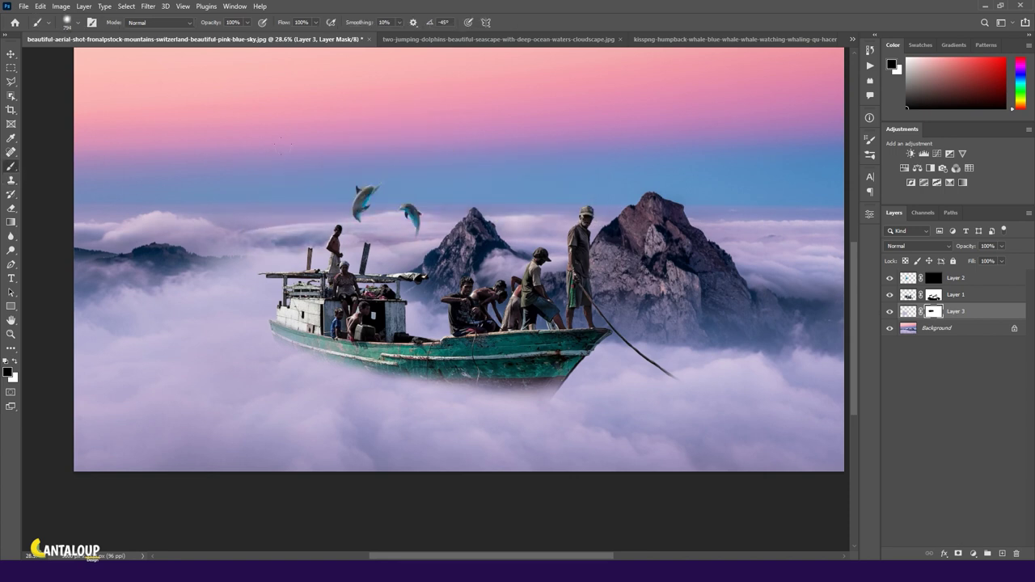
key("x")
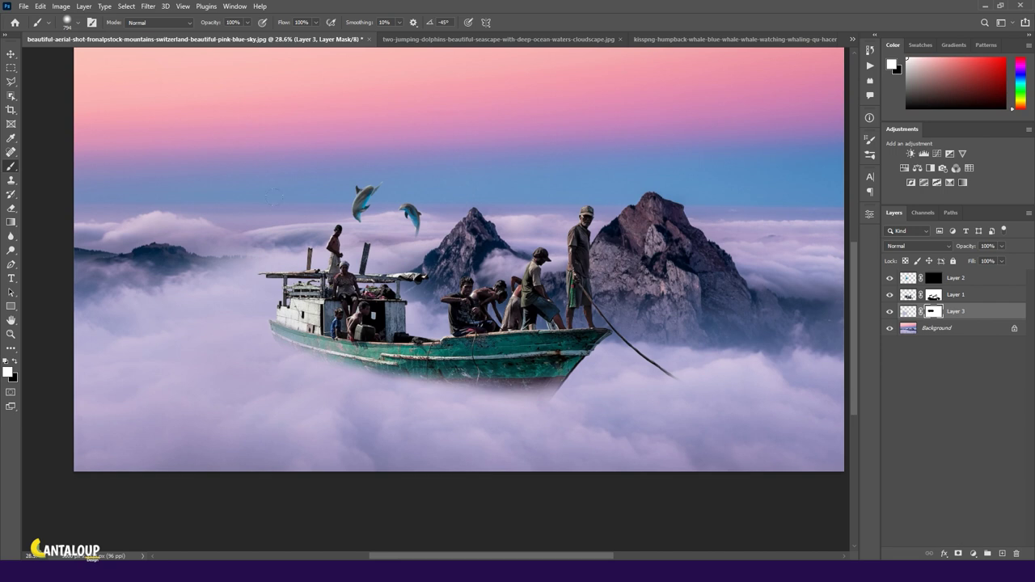
key("v")
scroll(373, 196, "up", 5)
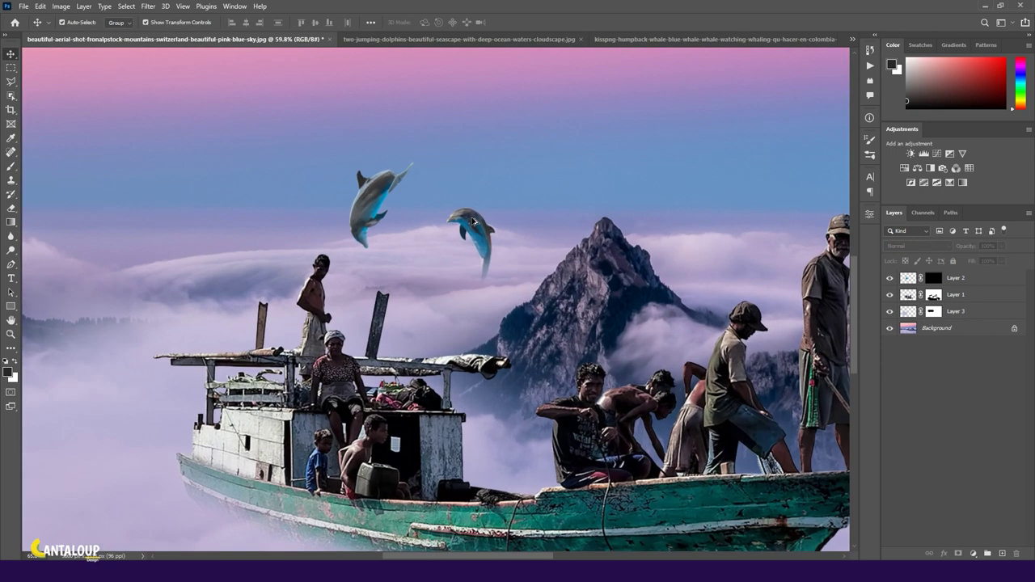
Select Layer 3 and lower its opacity to 92%
left_click(937, 328)
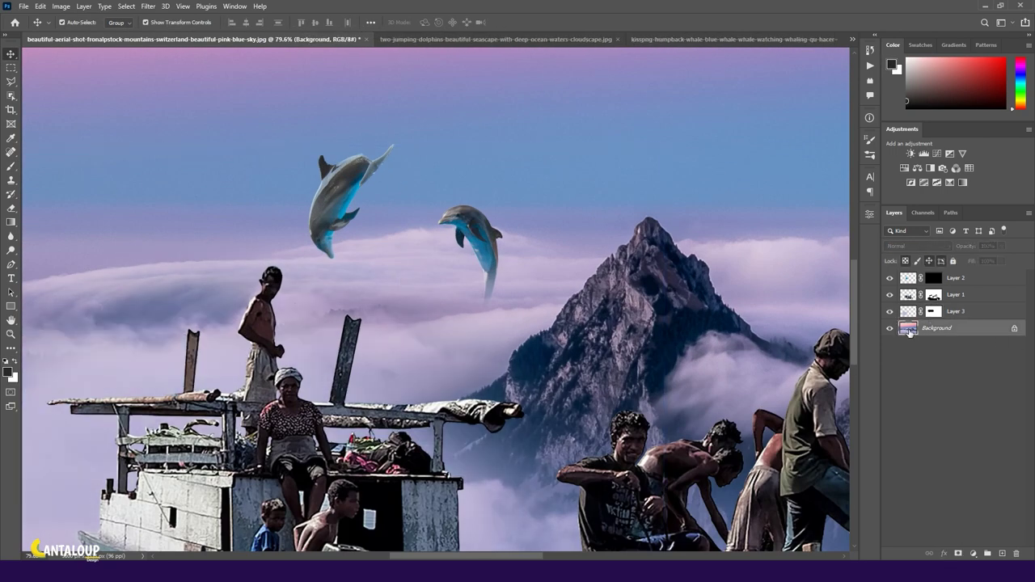
scroll(270, 269, "down", 5)
key("s")
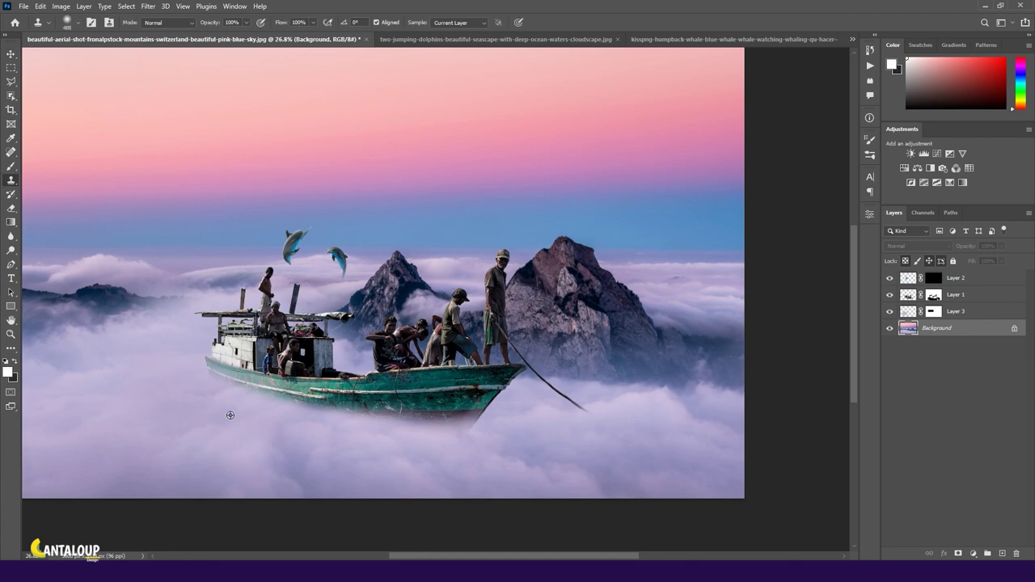
left_click(954, 311)
scroll(334, 272, "up", 4)
scroll(334, 272, "up", 1)
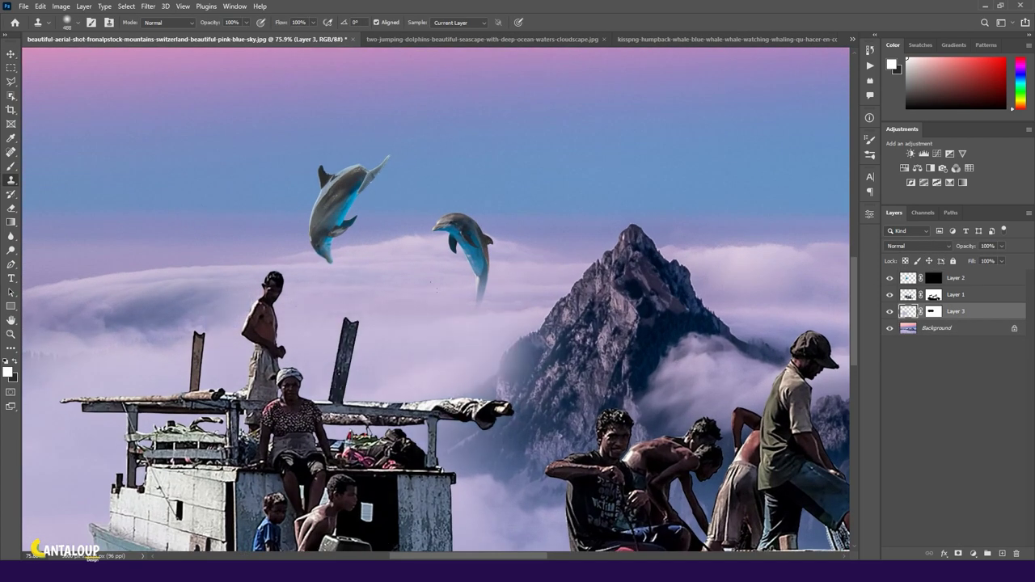
scroll(334, 273, "down", 4)
scroll(334, 273, "down", 1)
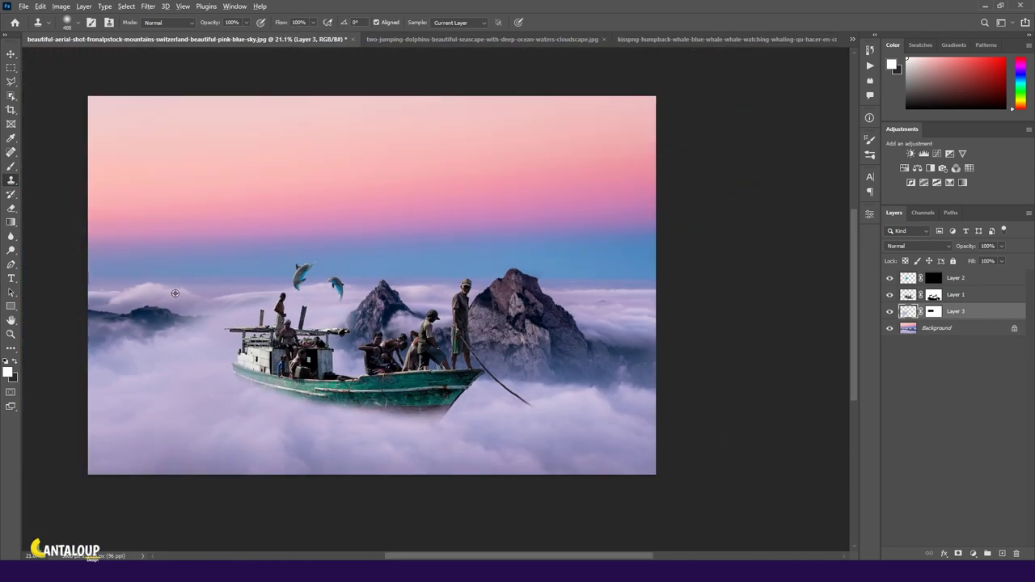
scroll(334, 273, "up", 1)
left_click_drag(968, 250, 961, 249)
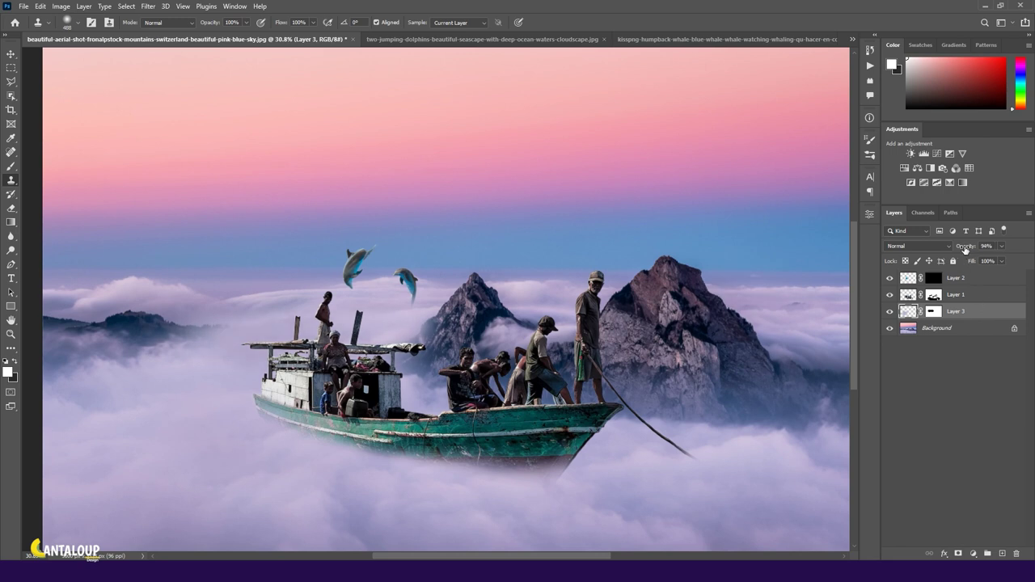
Paint on Layer 3's mask to blend the cloned clouds around the boat
left_click(933, 312)
key("b")
scroll(347, 262, "up", 1)
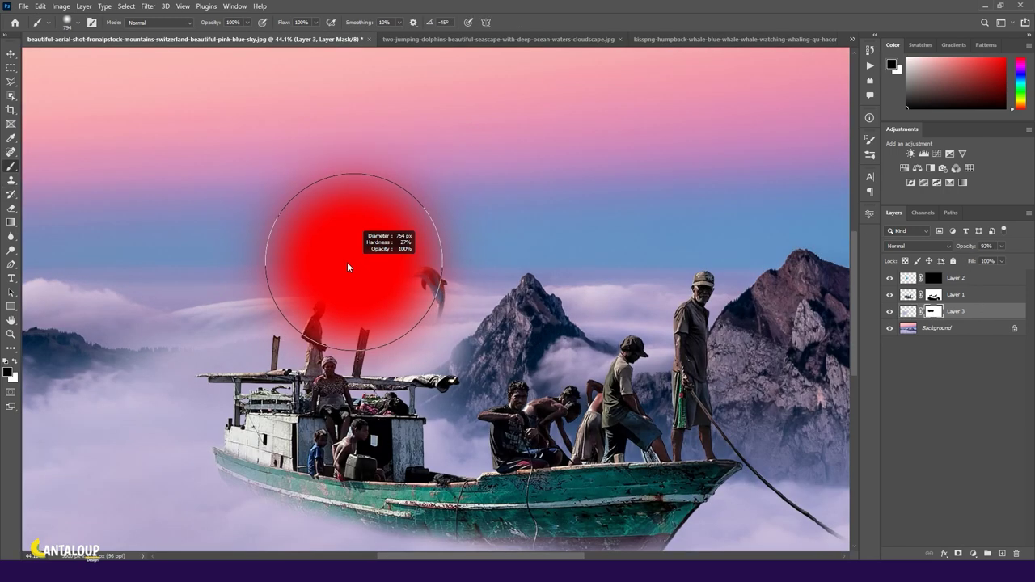
left_click_drag(362, 350, 226, 198)
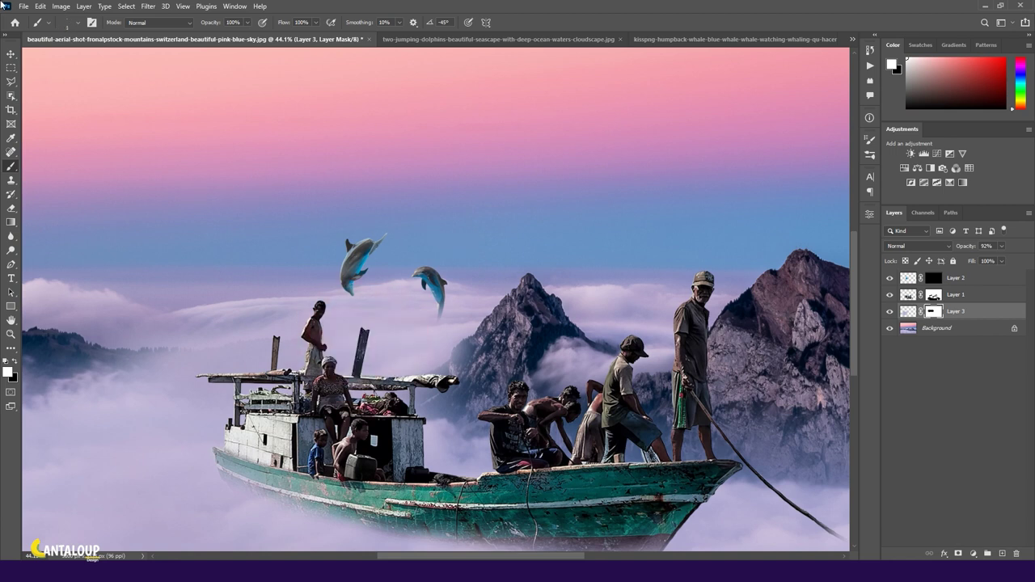
key("v")
scroll(436, 300, "down", 3)
left_click(958, 387)
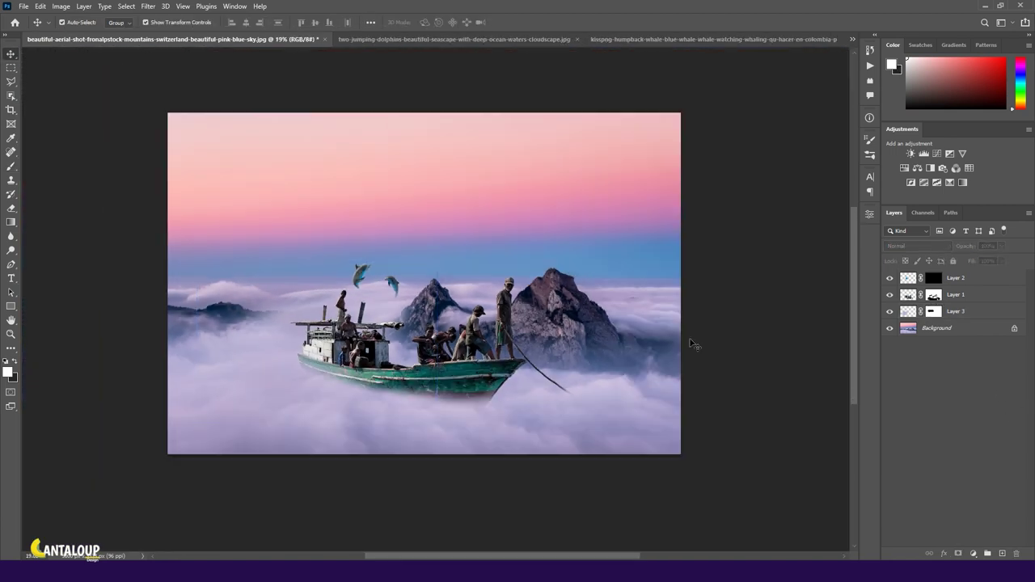
Close the dolphins document and bring the whale into the composite left of the boat
left_click(503, 36)
left_click(622, 38)
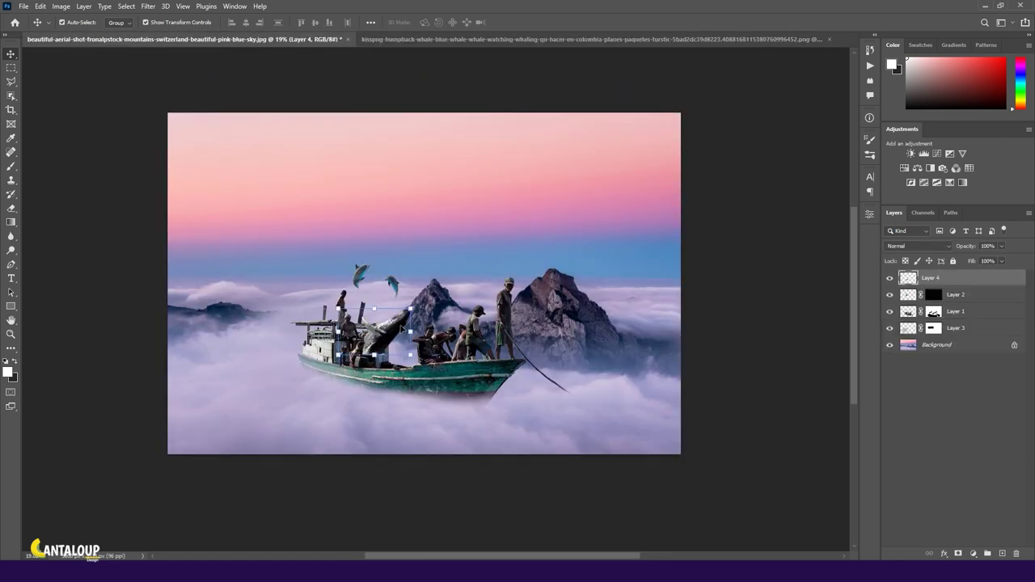
mouse_move(466, 277)
left_mouse_down()
mouse_move(296, 396)
mouse_move(602, 190)
left_mouse_up()
left_click_drag(544, 293, 416, 296)
left_click_drag(474, 192, 381, 254)
left_click_drag(336, 316, 357, 322)
left_click(535, 22)
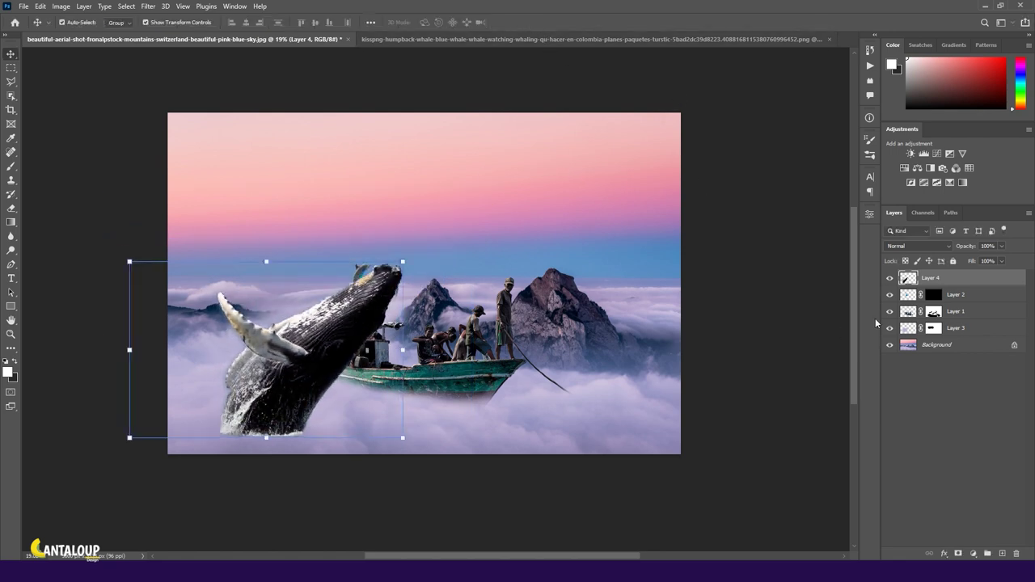
Resize the whale to about 80.82% and move it beside the right mountain
mouse_move(402, 264)
left_mouse_down()
mouse_move(345, 330)
mouse_move(350, 345)
left_mouse_up()
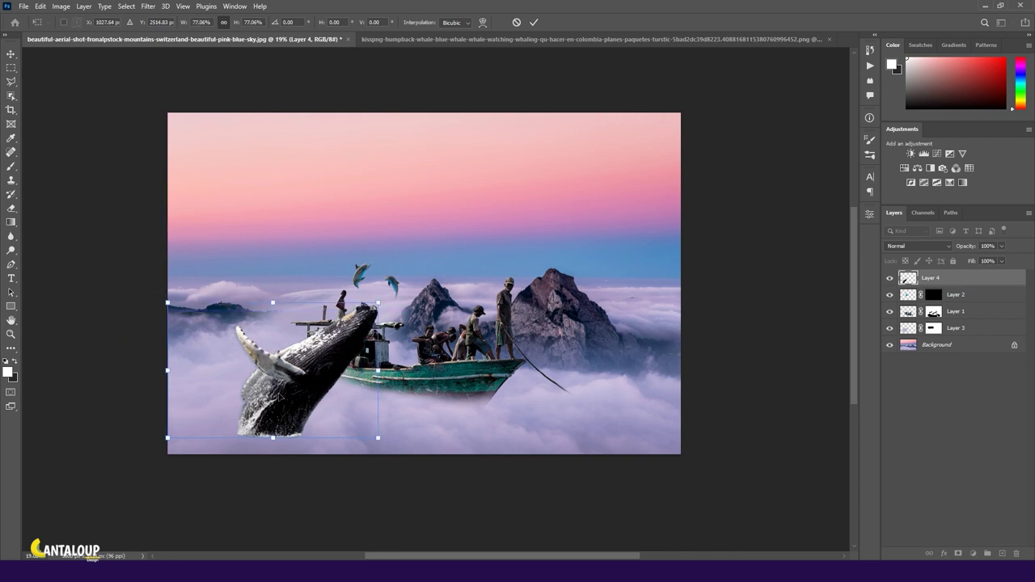
left_click_drag(280, 396, 581, 209)
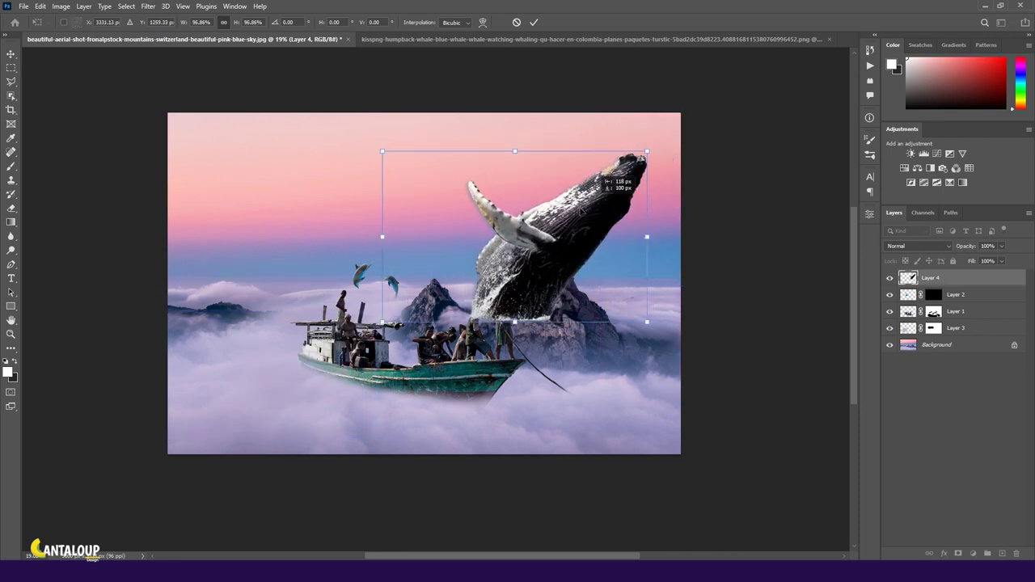
left_click_drag(647, 151, 593, 185)
left_click(533, 22)
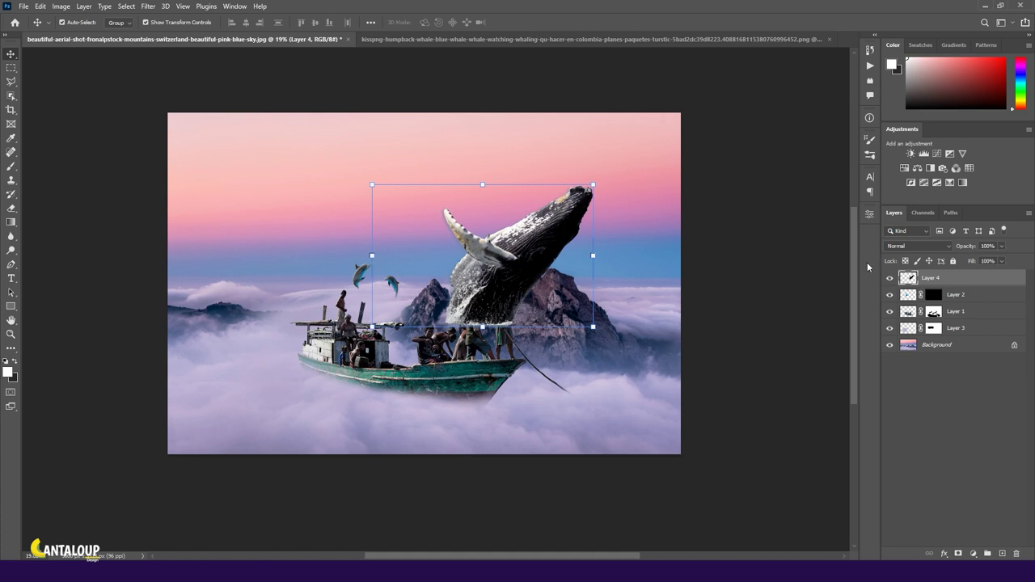
Set the whale layer to 78% opacity and hide it
left_click_drag(967, 246, 965, 249)
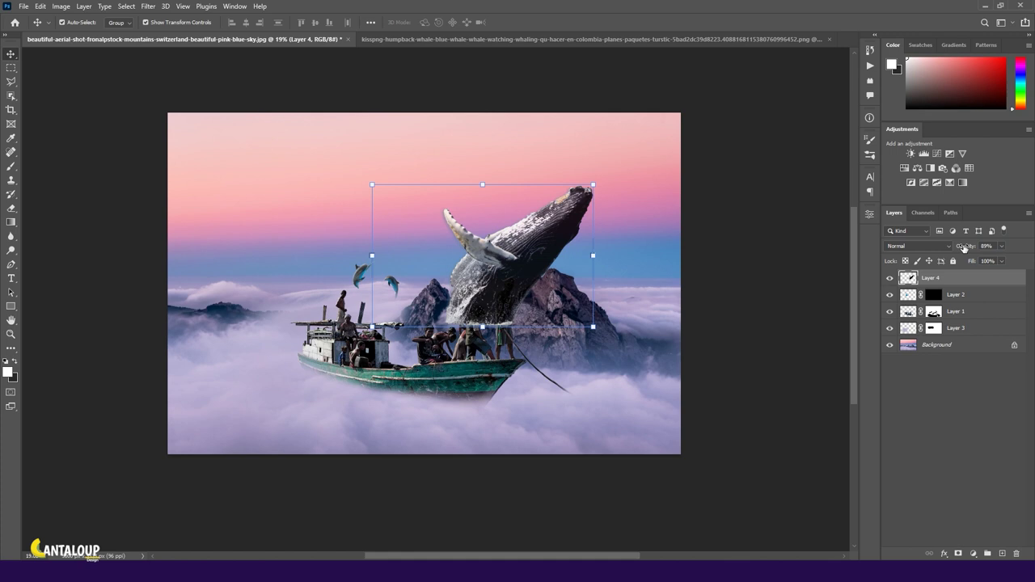
left_click(890, 277)
left_click(297, 223)
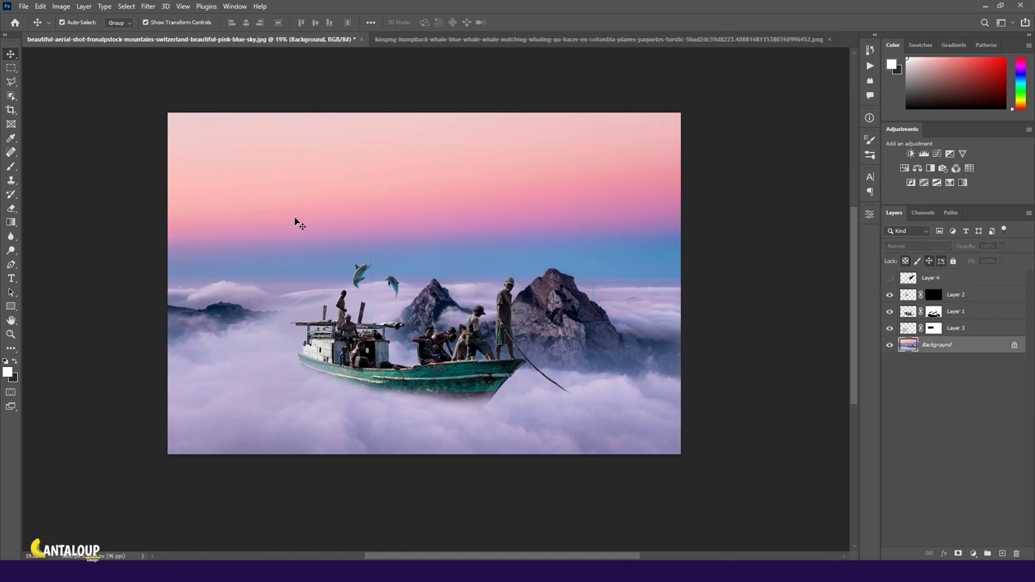
Hide the boat and trace the sky above the mountain peaks with the Magnetic Lasso
right_click(11, 81)
left_click(69, 103)
scroll(405, 307, "up", 5)
left_click(890, 312)
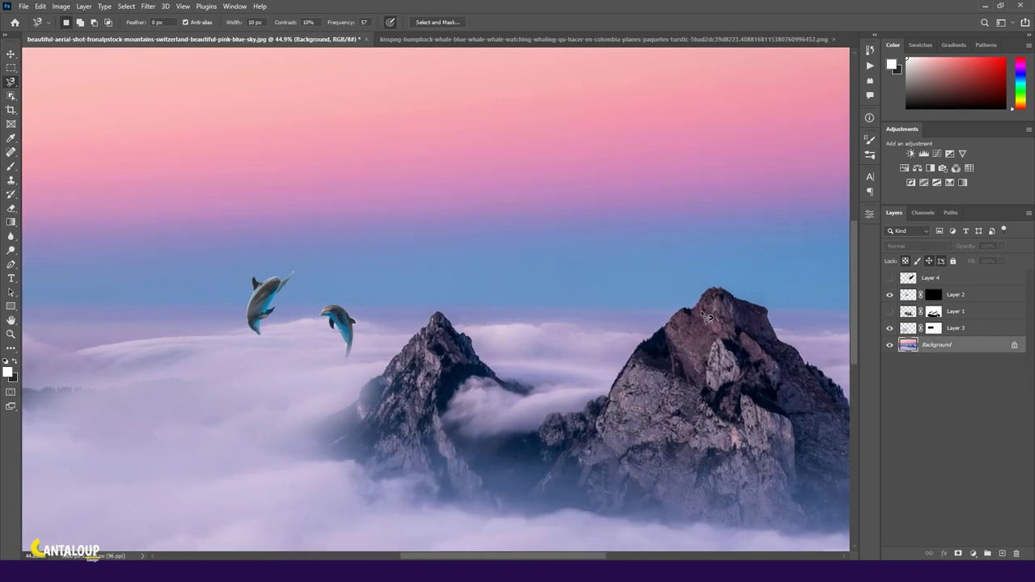
scroll(708, 318, "up", 2)
scroll(598, 255, "down", 1)
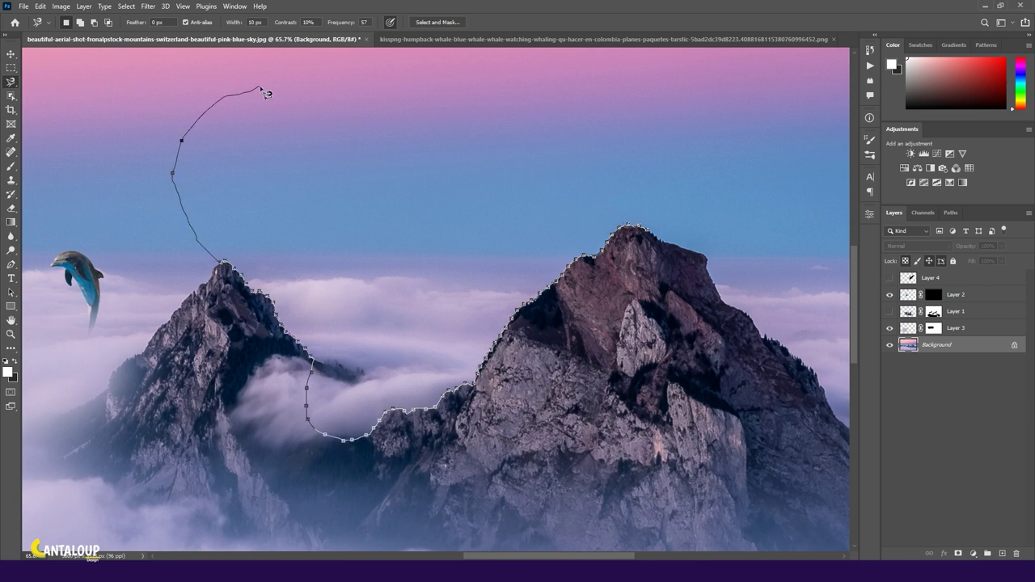
left_click(644, 225)
key("ctrl+0")
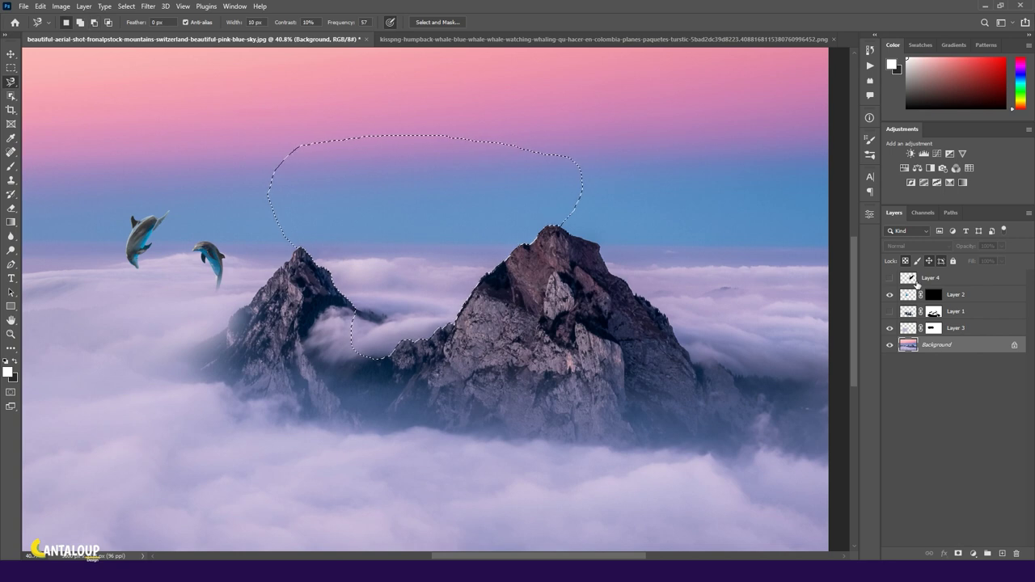
Show and target the whale layer, then invert the selection
left_click(908, 278)
left_click(890, 277)
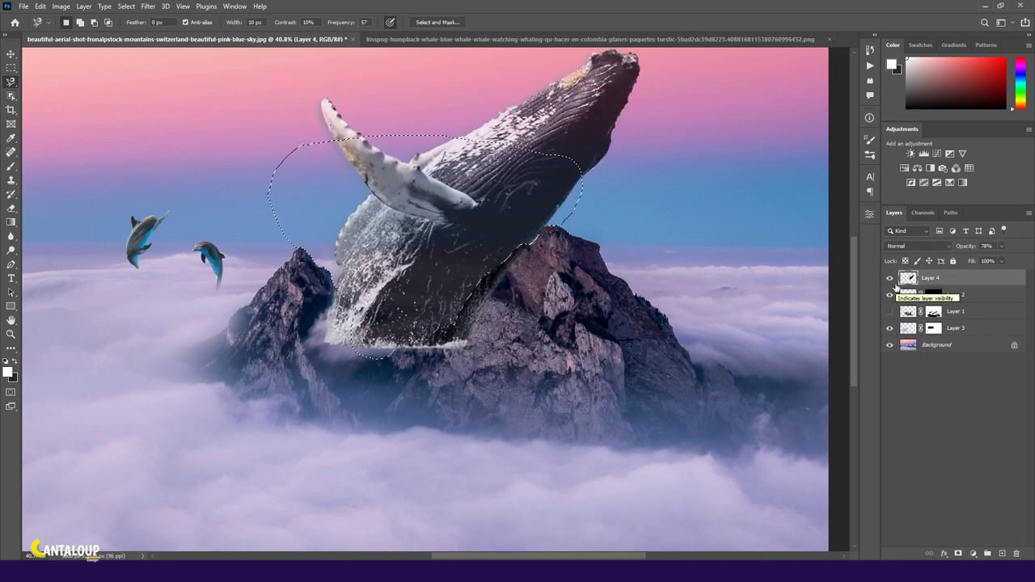
key("ctrl+shift+i")
Add a mask to the whale layer, invert it, and paint the whale's upper body back in
left_click(957, 554)
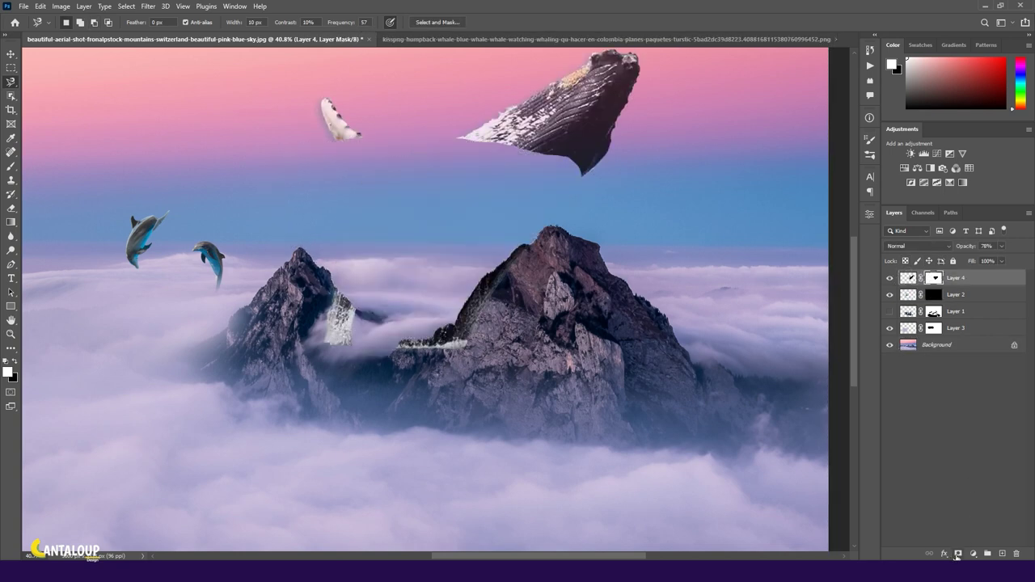
key("ctrl+i")
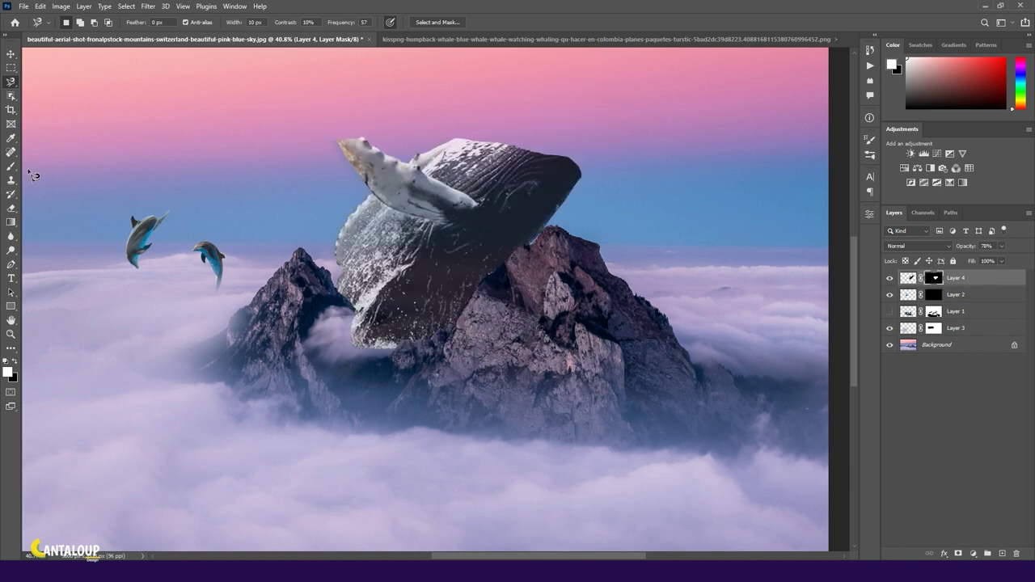
key("b")
scroll(267, 348, "down", 1)
left_click_drag(453, 186, 508, 107)
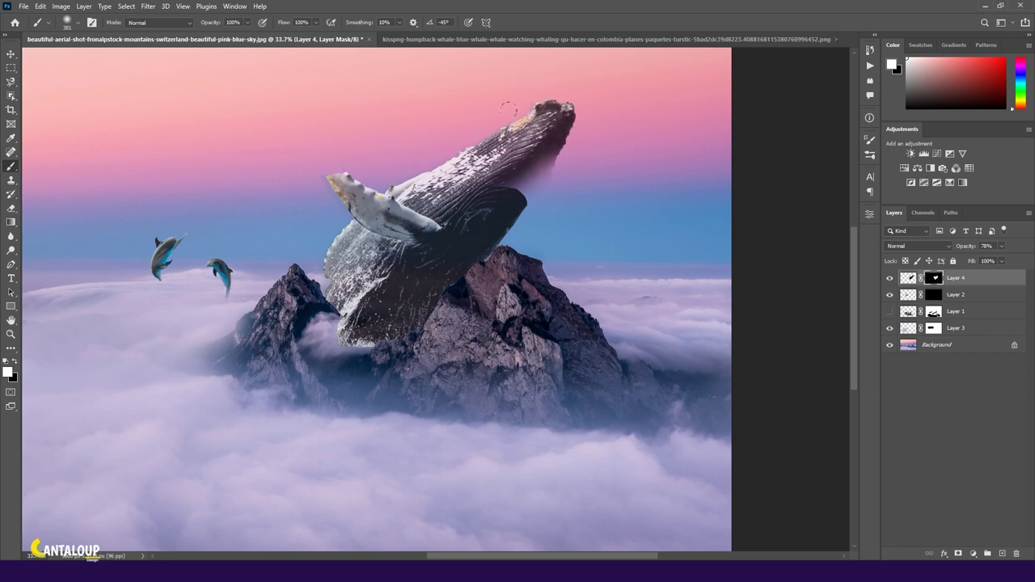
scroll(477, 174, "down", 2)
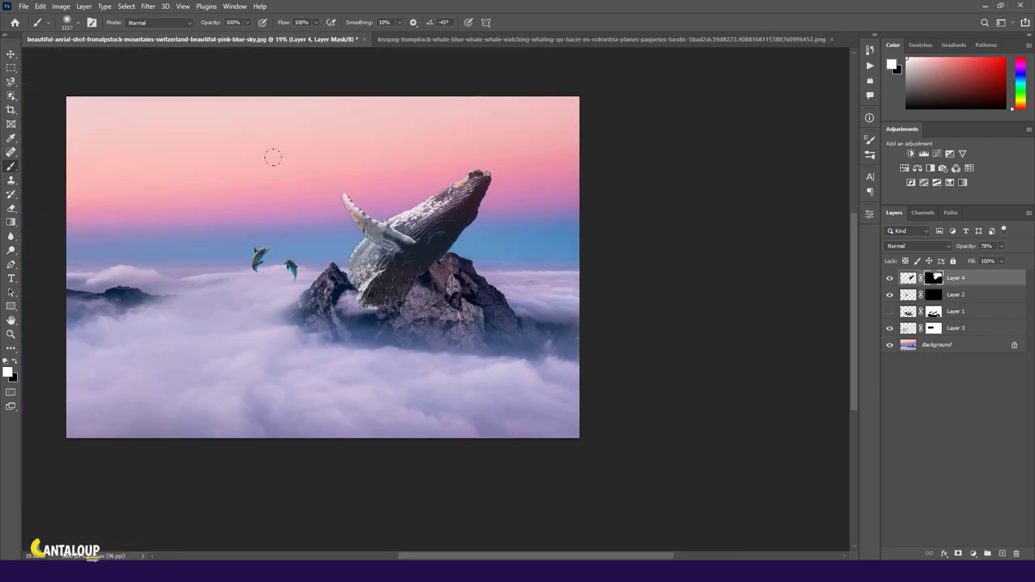
scroll(445, 254, "up", 10)
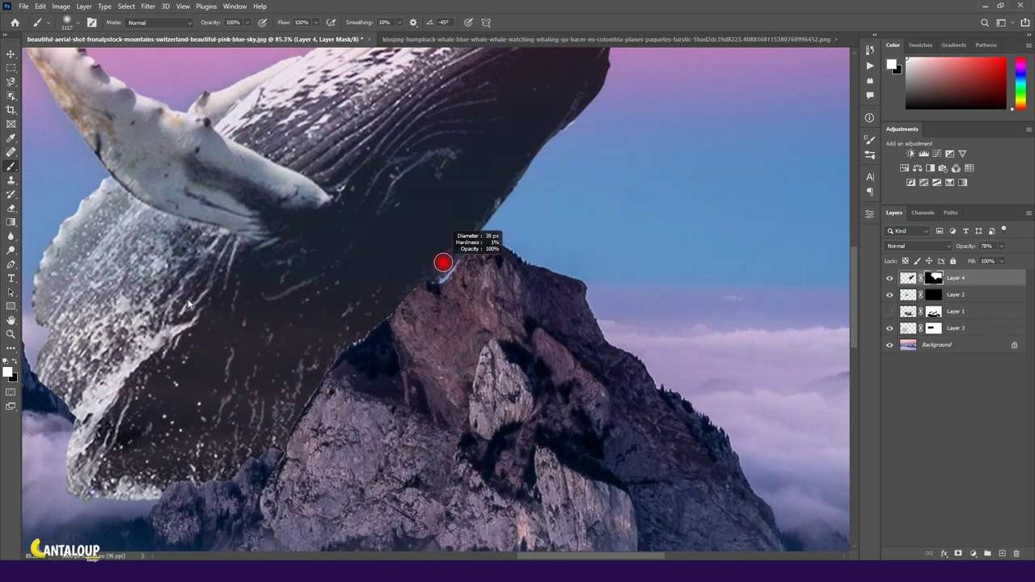
Paint out the bright fringe along the rock edge on the whale's mask
key("x")
key("x")
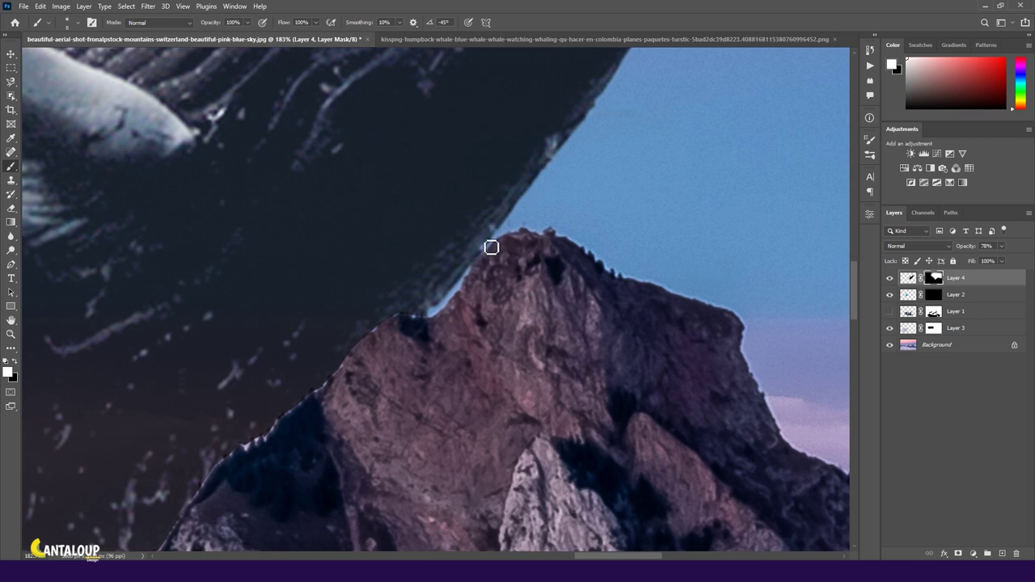
scroll(421, 310, "up", 3)
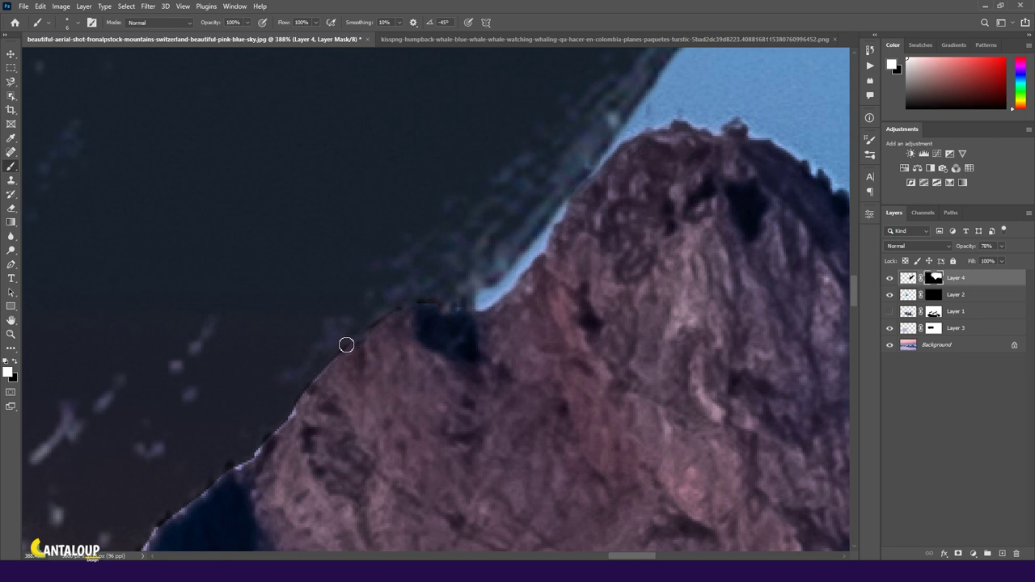
scroll(267, 334, "down", 3)
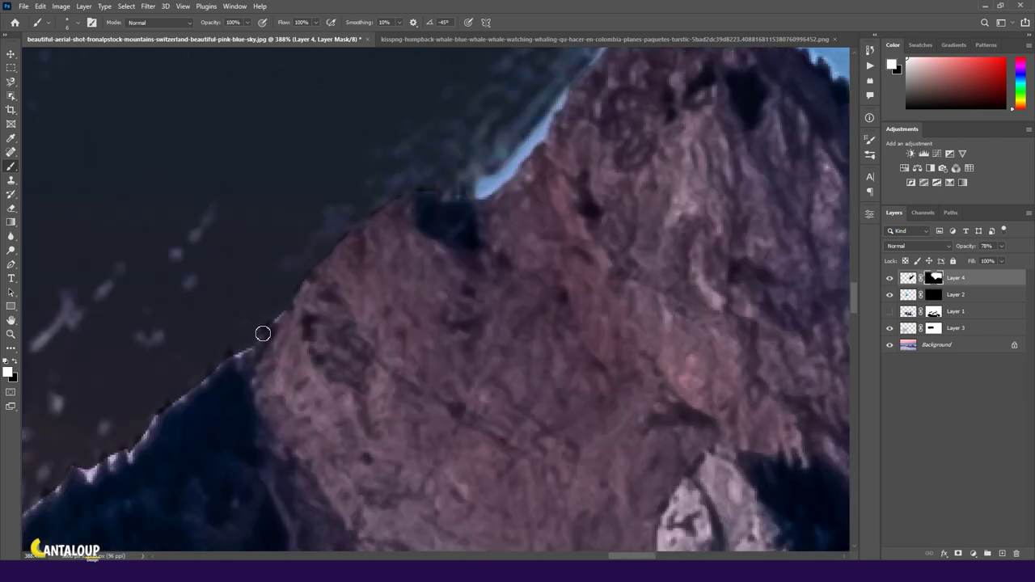
left_click_drag(235, 349, 441, 263)
key("x")
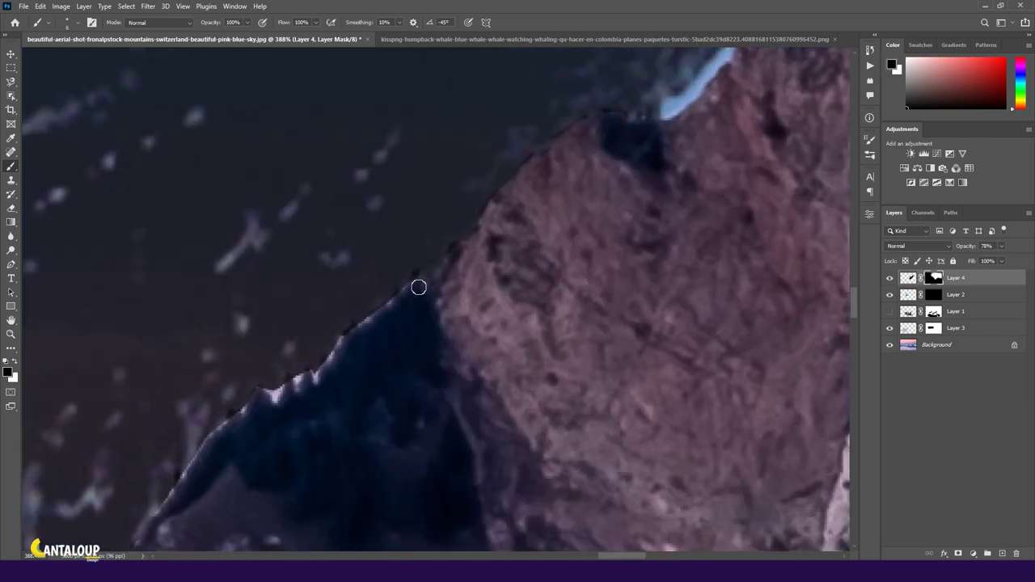
key("x")
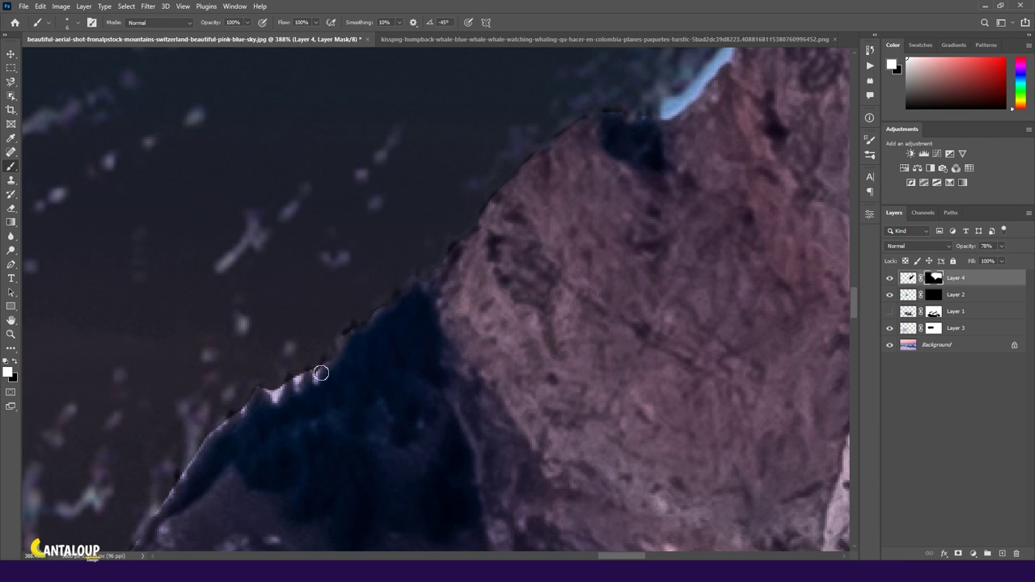
left_click(268, 390)
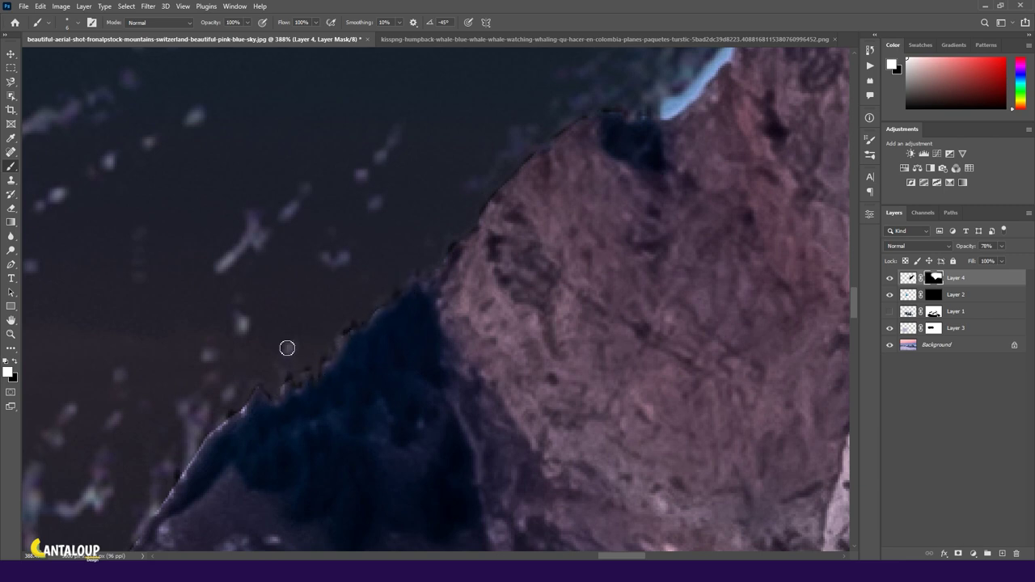
Clean the pink fringe and lower rock edge from the whale's mask, then view the whole image
scroll(287, 348, "up", 1)
scroll(335, 275, "up", 1)
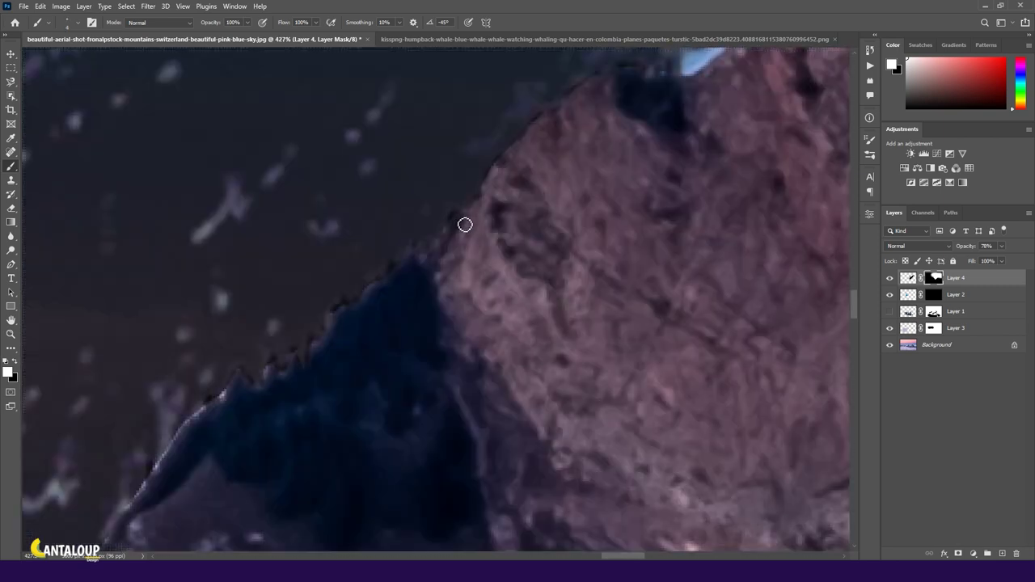
key("x")
left_click(500, 167)
left_click_drag(502, 155, 487, 186)
key("x")
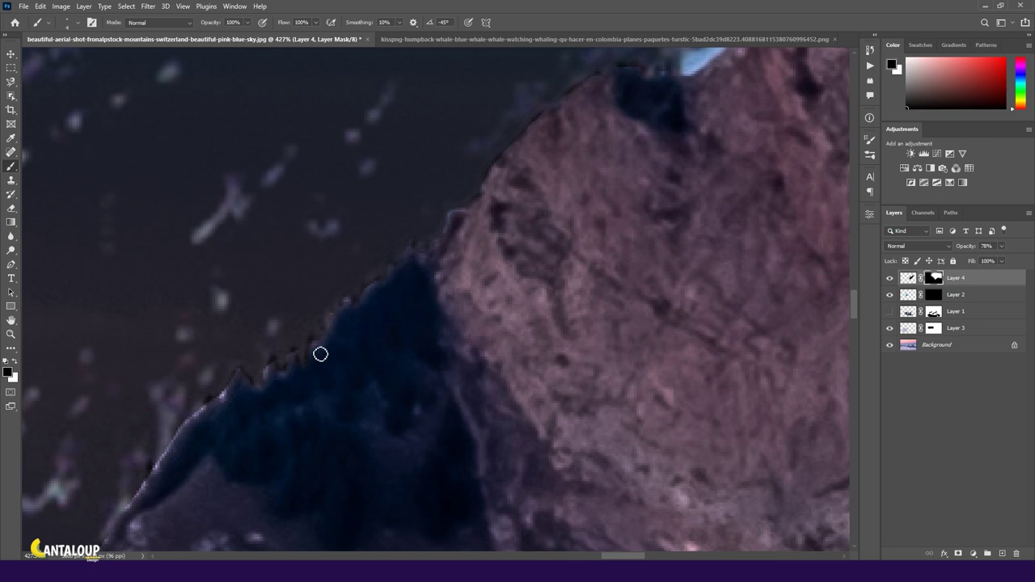
key("x")
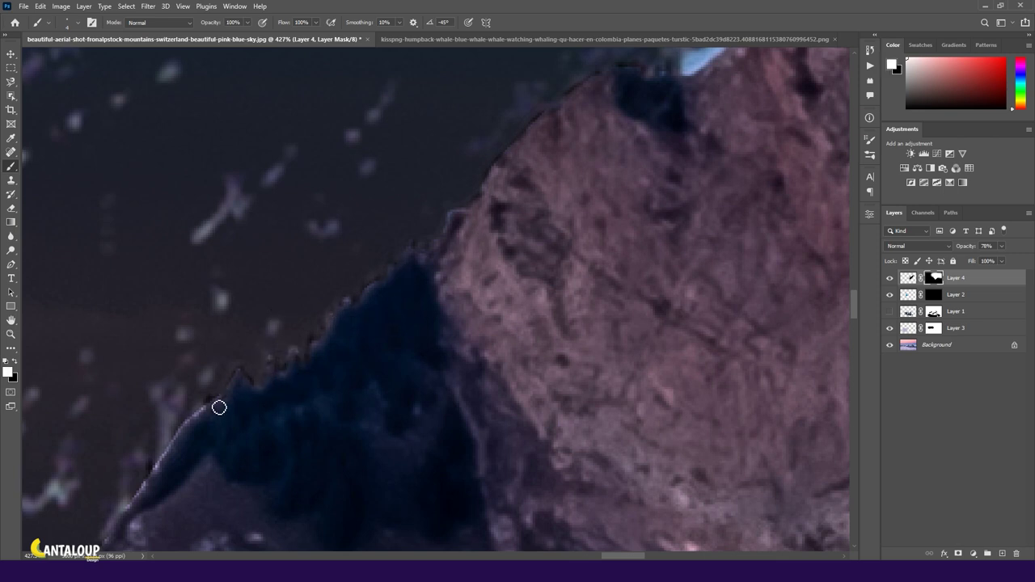
mouse_move(195, 422)
left_mouse_down()
mouse_move(143, 486)
mouse_move(285, 209)
left_mouse_up()
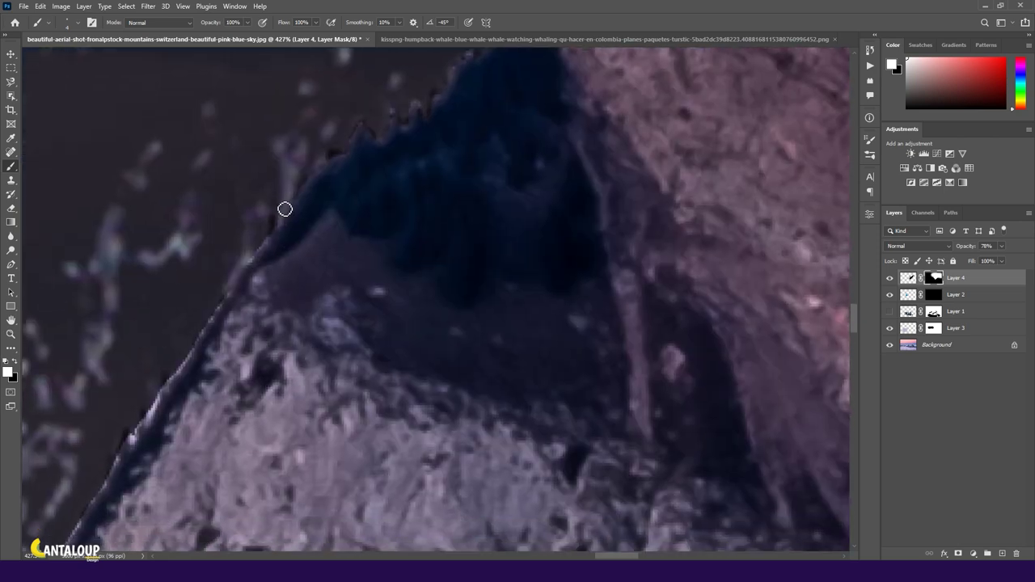
mouse_move(234, 289)
left_mouse_down()
mouse_move(149, 419)
mouse_move(353, 174)
mouse_move(303, 257)
mouse_move(237, 404)
left_mouse_up()
key("ctrl+0")
Paint black on Layer 4's mask to fade the whale's lower body into the clouds near the peaks
scroll(295, 271, "down", 5)
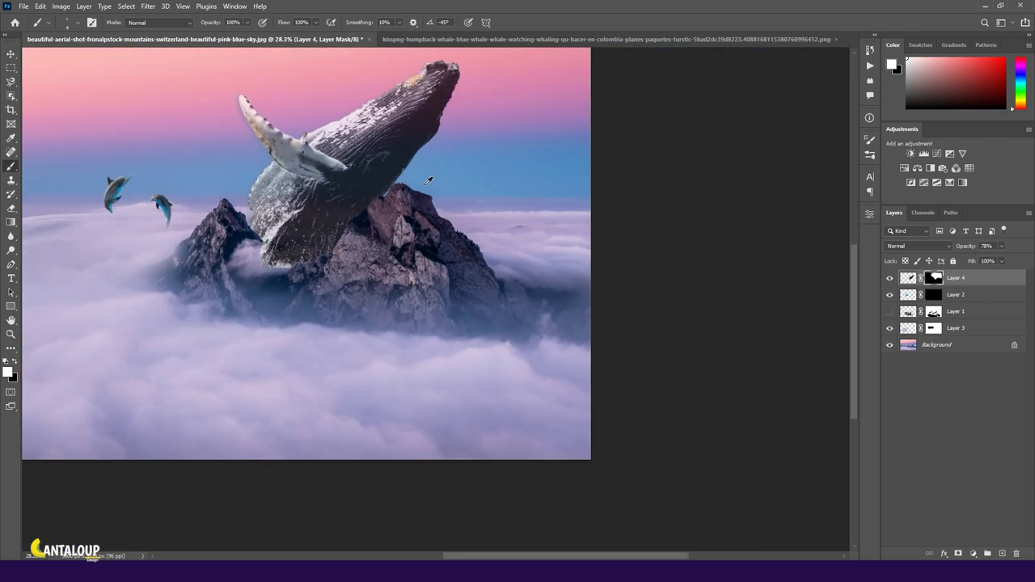
scroll(202, 226, "down", 1)
scroll(121, 186, "up", 1)
scroll(98, 176, "up", 1)
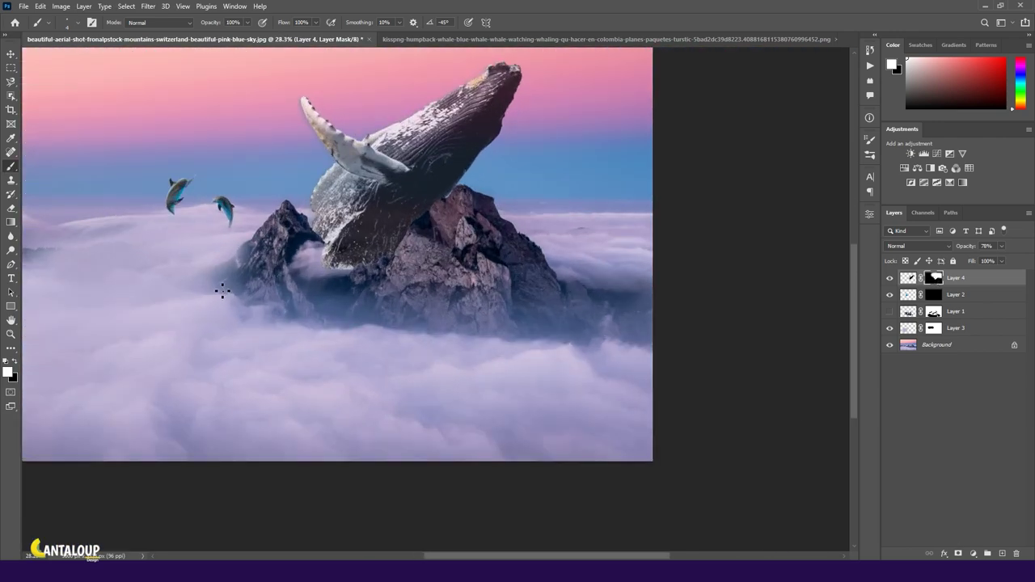
key("x")
mouse_move(340, 263)
left_mouse_down()
mouse_move(380, 251)
mouse_move(332, 242)
mouse_move(396, 226)
left_mouse_up()
mouse_move(331, 238)
left_mouse_down()
mouse_move(324, 243)
mouse_move(397, 247)
mouse_move(297, 231)
left_mouse_up()
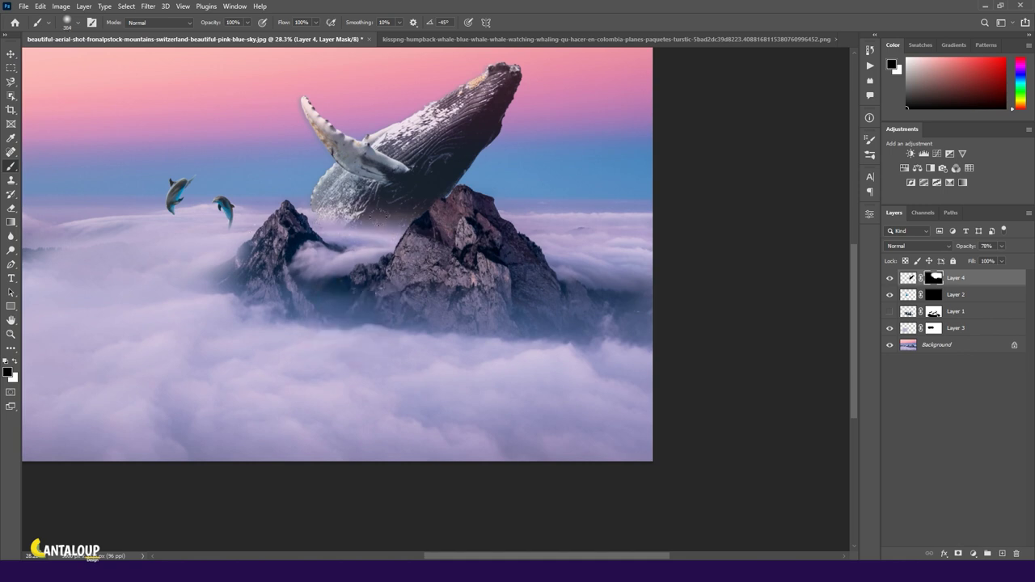
scroll(330, 204, "up", 2)
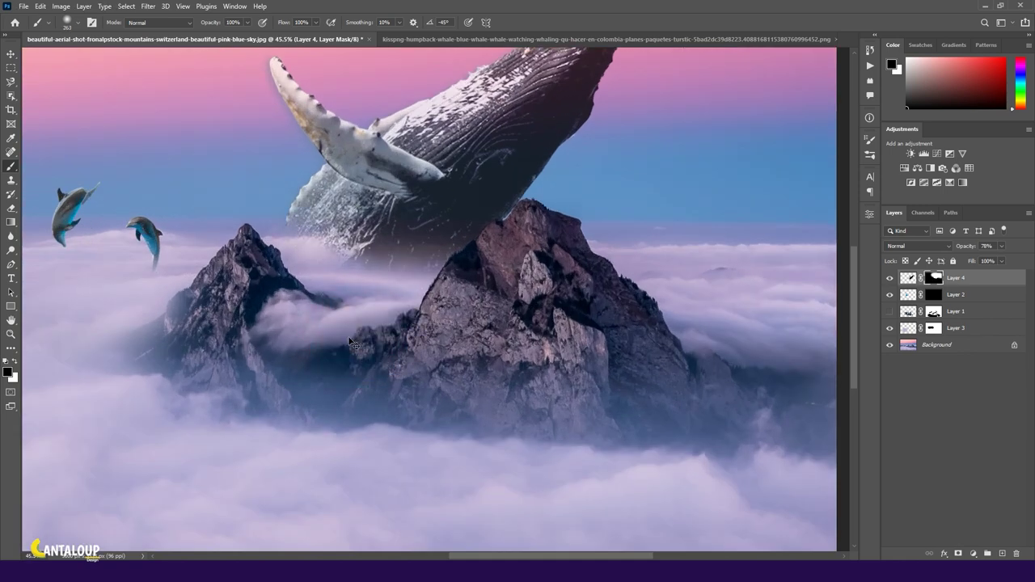
mouse_move(299, 242)
left_mouse_down()
mouse_move(429, 267)
mouse_move(390, 296)
mouse_move(325, 253)
left_mouse_up()
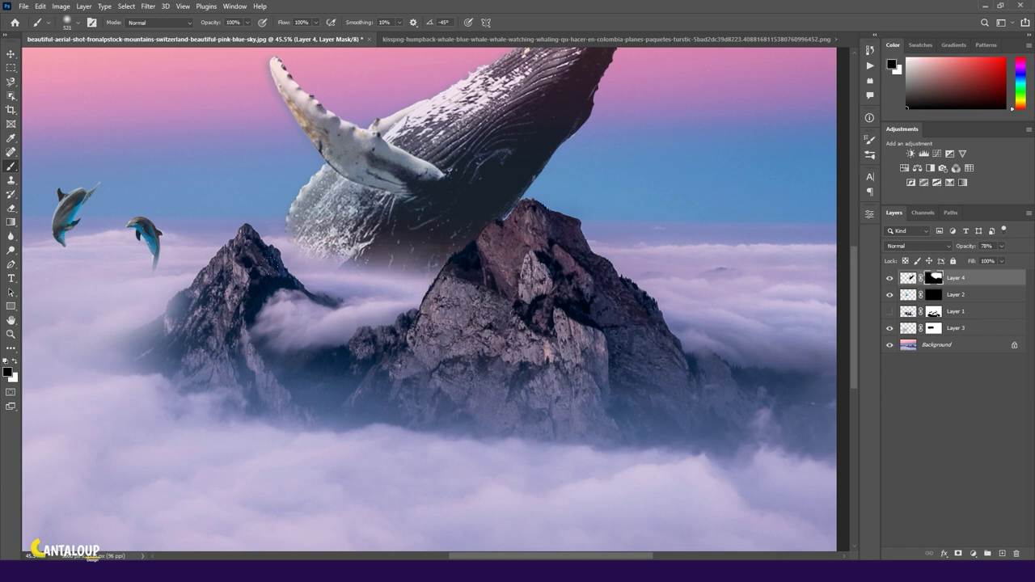
scroll(122, 75, "down", 3)
scroll(122, 74, "up", 4)
Rotate the whale layer to about -6° with Free Transform
key("v")
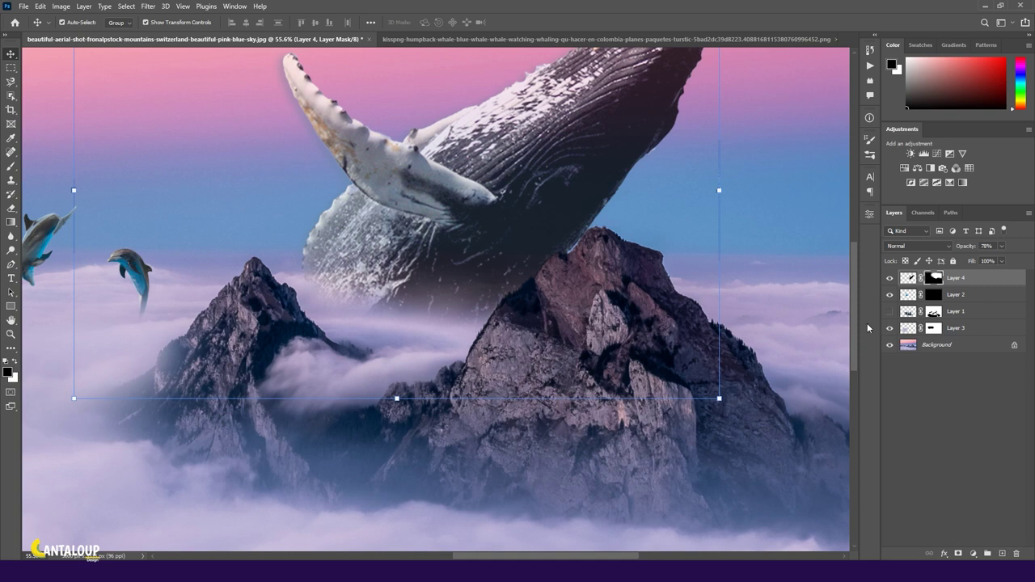
left_click(909, 278)
key("ctrl+t")
left_click_drag(728, 406, 756, 327)
key("ctrl+0")
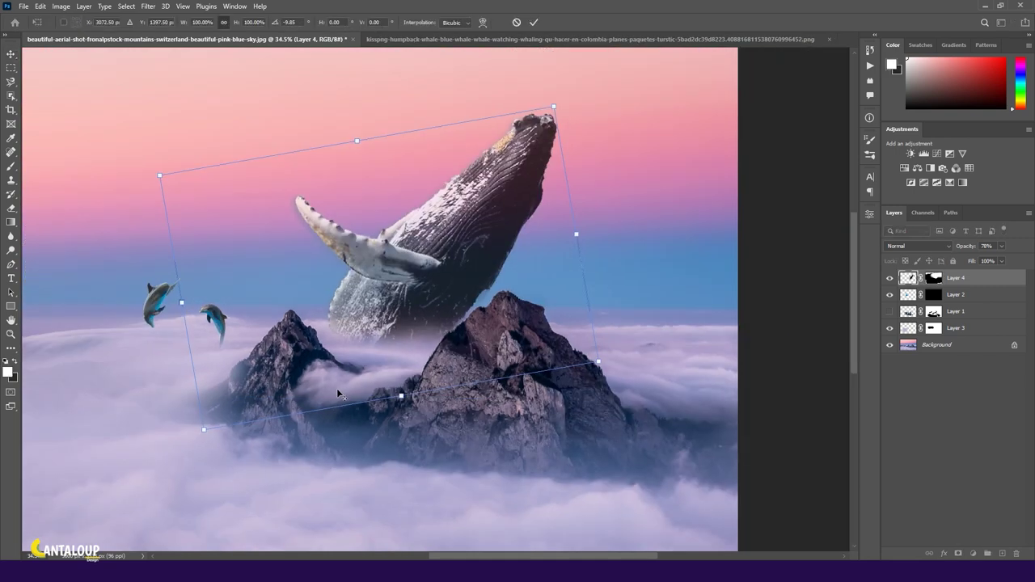
key("Escape")
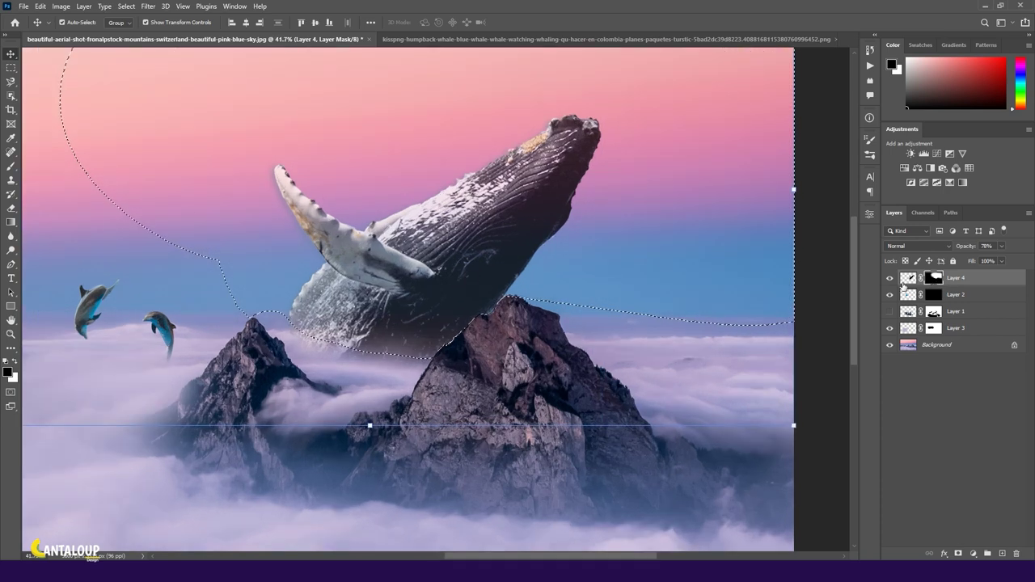
left_click_drag(801, 427, 825, 354)
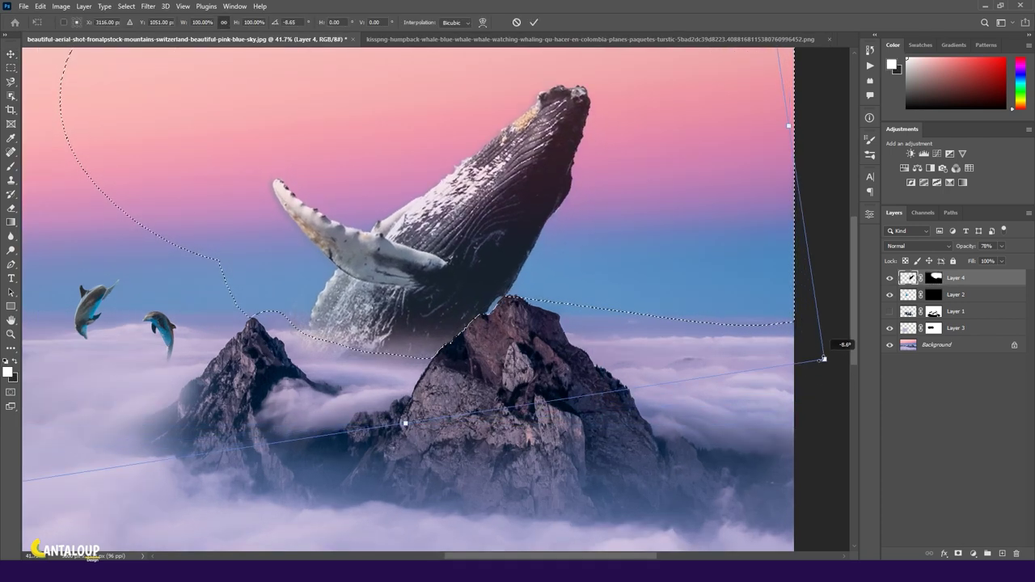
left_click(534, 22)
Fade the whale's lower edge into the clouds by painting black on its mask through an inverted selection
left_click(935, 279)
key("ctrl+shift+i")
key("b")
key("x")
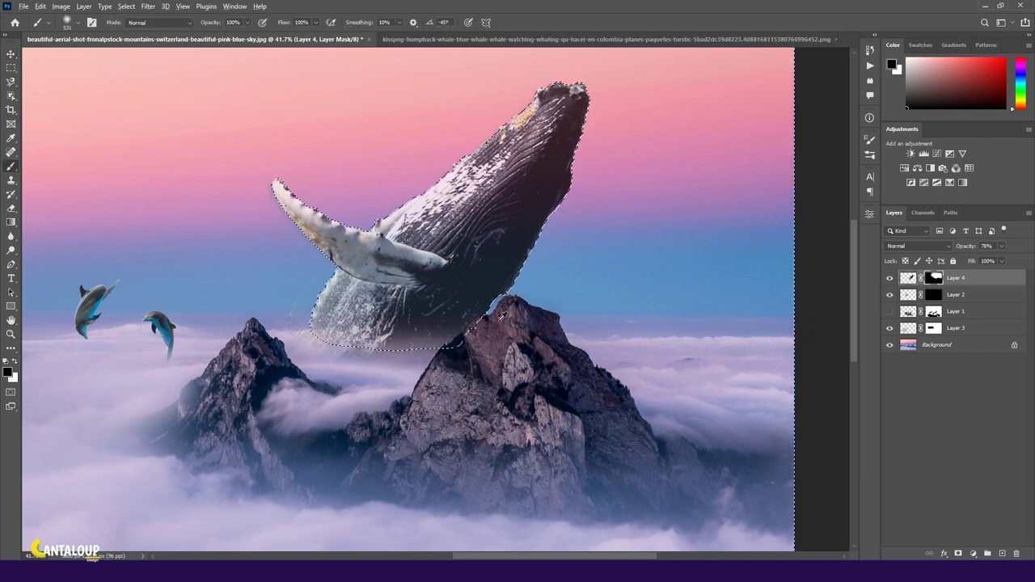
scroll(458, 322, "up", 4)
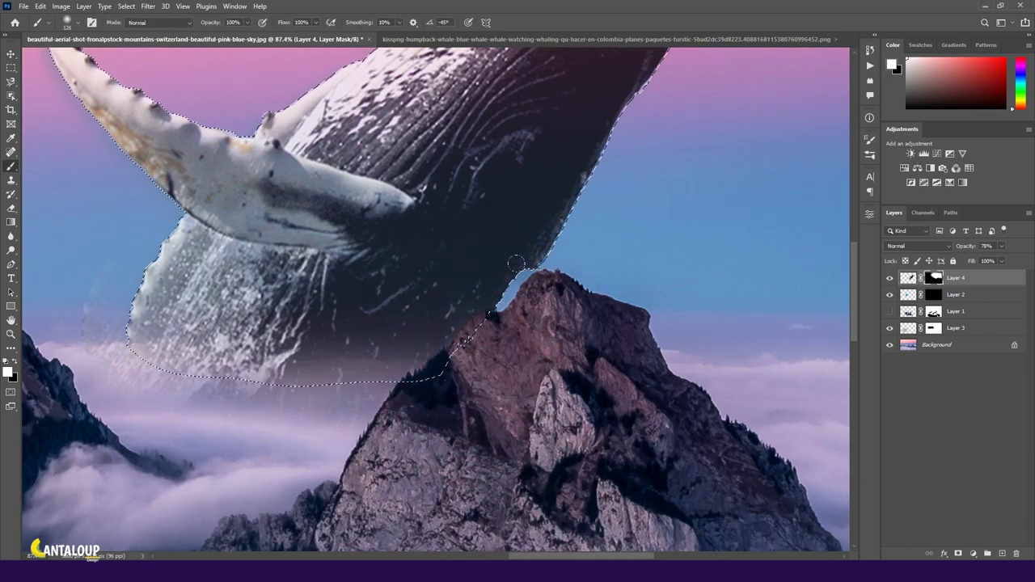
mouse_move(433, 332)
left_mouse_down()
mouse_move(152, 384)
mouse_move(113, 347)
left_mouse_up()
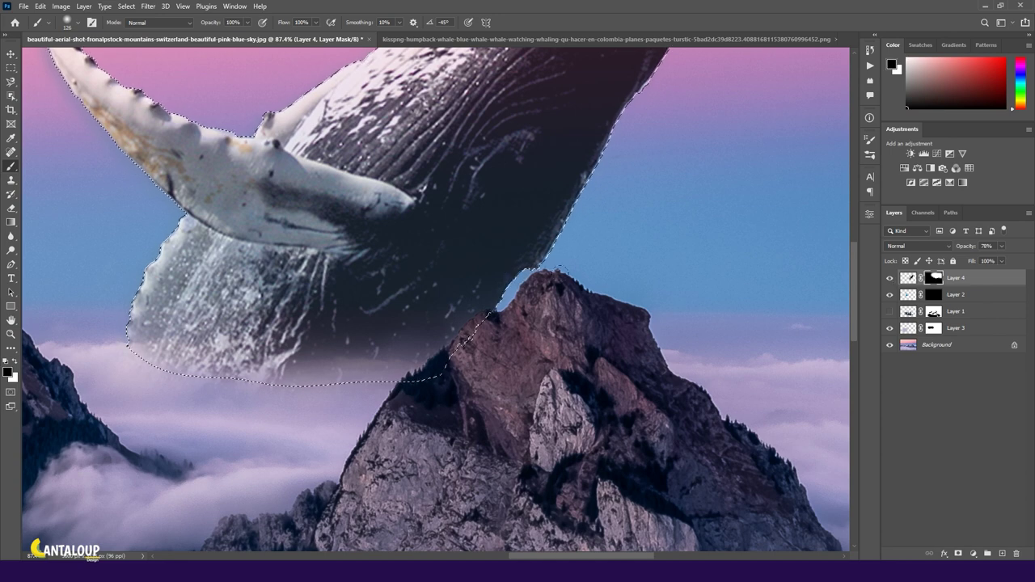
key("ctrl+0")
scroll(444, 220, "up", 5)
key("x")
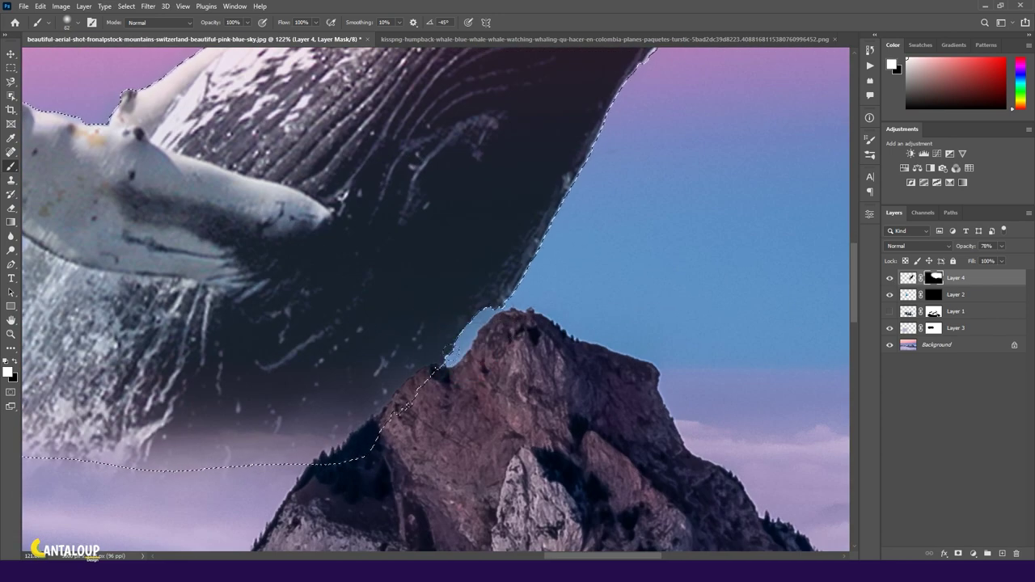
key("ctrl+d")
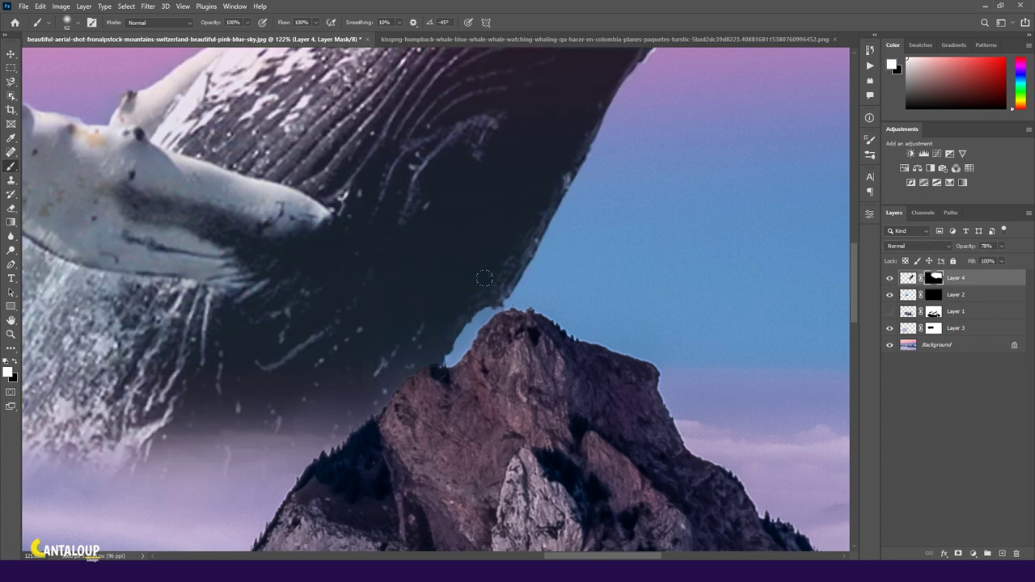
Compare the whale's edge against the original whale image by toggling the whale layer
scroll(533, 259, "down", 5)
left_click(503, 38)
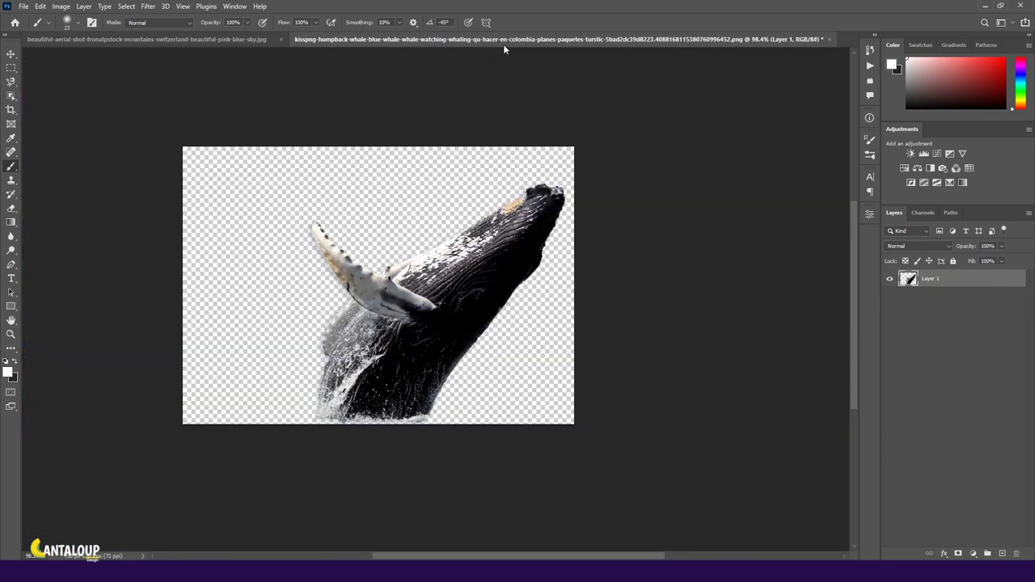
left_click(230, 38)
left_click(890, 278)
scroll(494, 297, "up", 3)
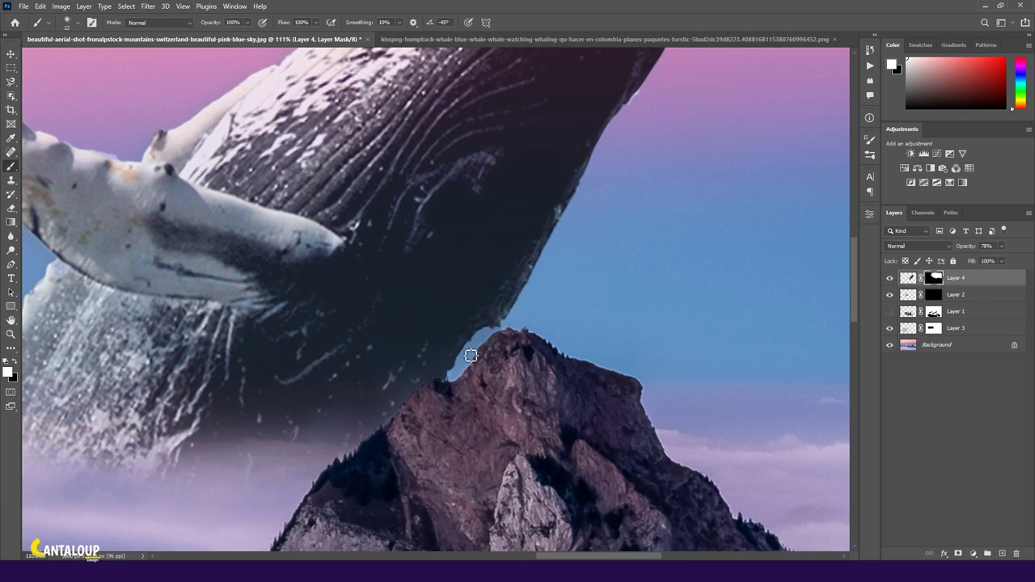
scroll(498, 324, "up", 2)
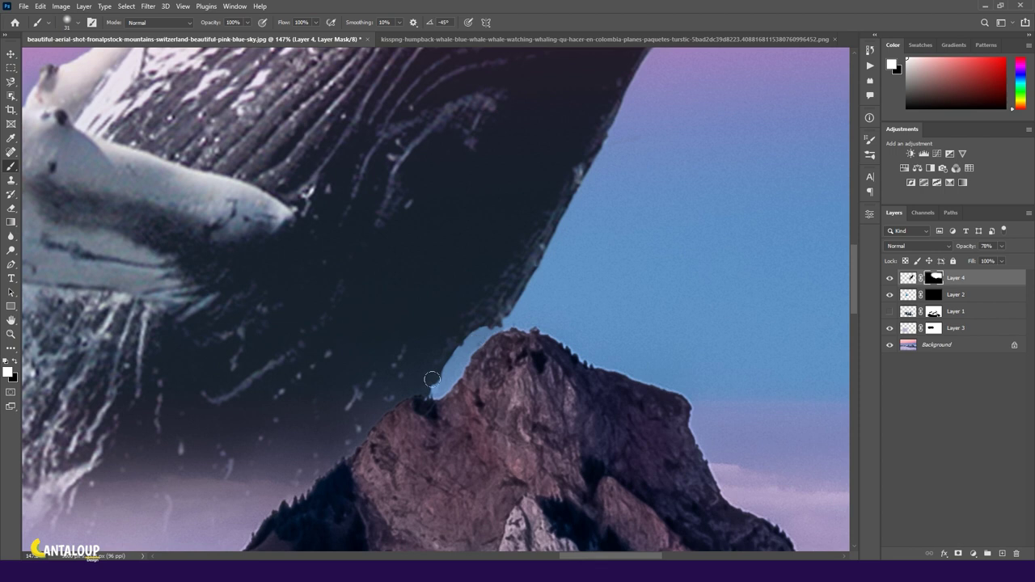
left_click(890, 278)
Hide the background, touch up the whale's mask edge near the peak, then show the mountains and sky again
left_click(890, 346)
left_click(891, 346)
key("x")
mouse_move(464, 341)
left_mouse_down()
mouse_move(485, 332)
mouse_move(461, 343)
mouse_move(425, 391)
left_mouse_up()
key("x")
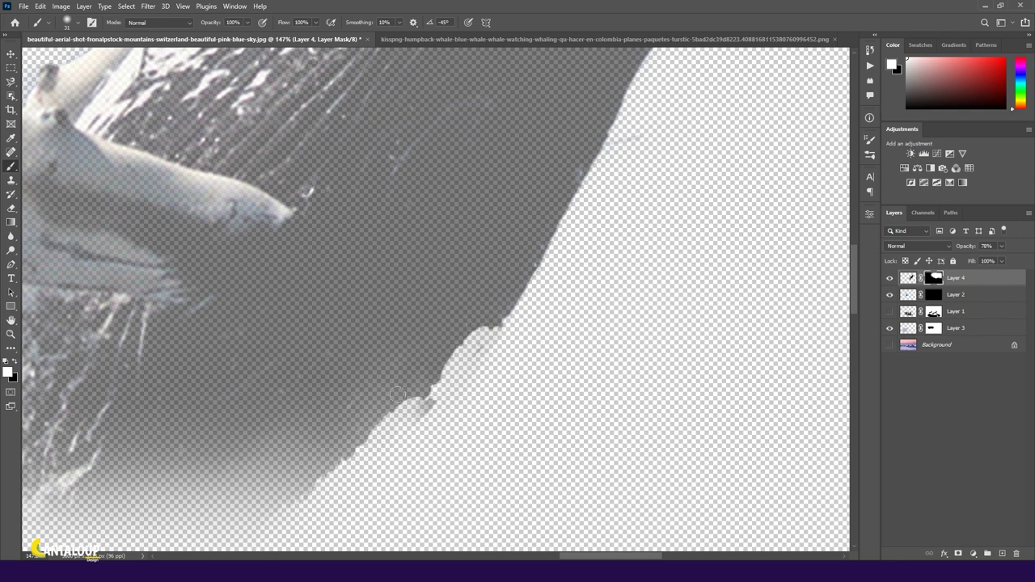
left_click(566, 39)
left_click(217, 38)
scroll(529, 251, "down", 3)
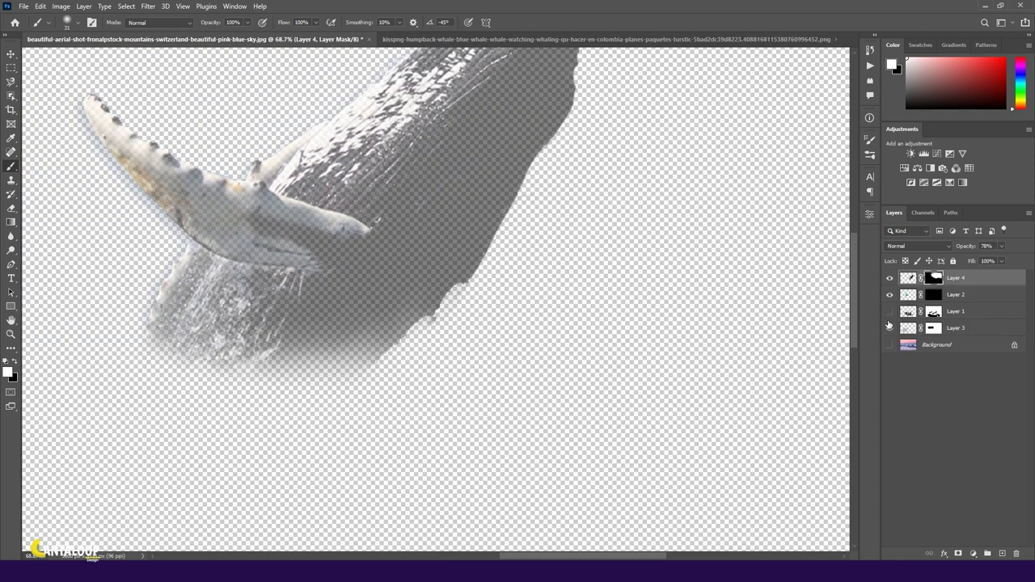
left_click_drag(890, 324, 891, 344)
scroll(465, 257, "up", 3)
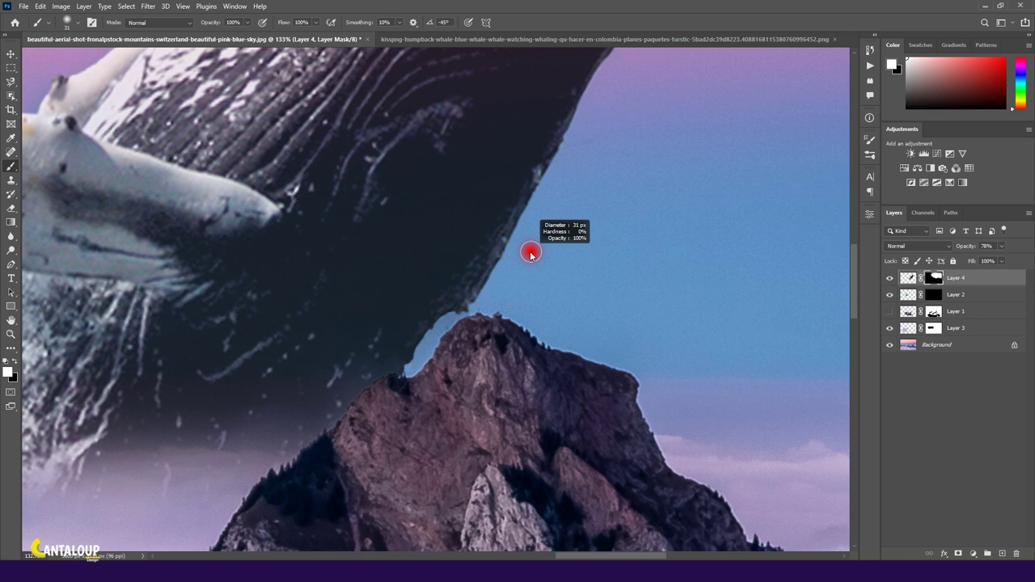
Mask away the whale where it overlaps the right mountain peak along the ridge
key("x")
left_click_drag(479, 289, 451, 308)
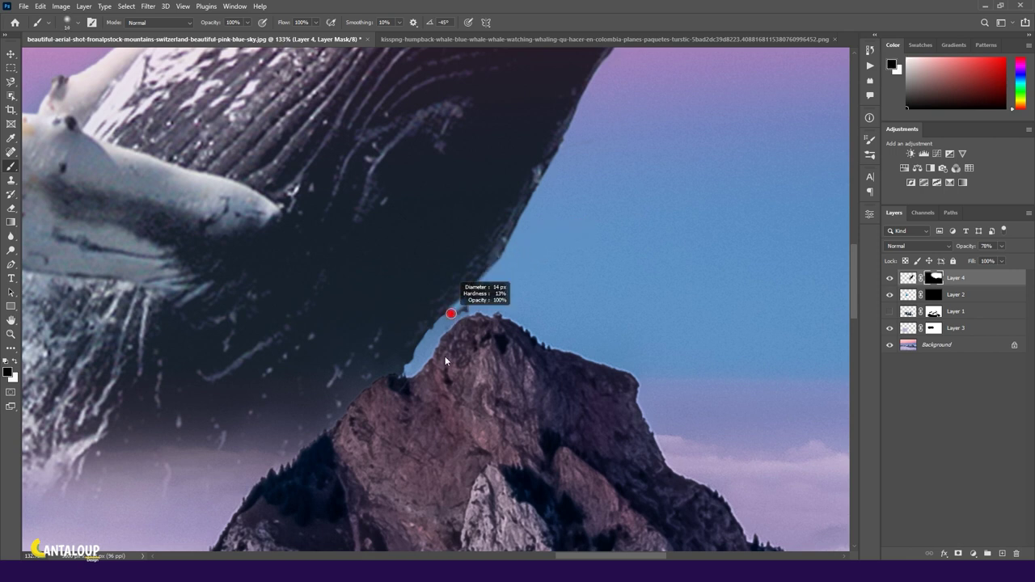
left_click_drag(508, 254, 437, 339)
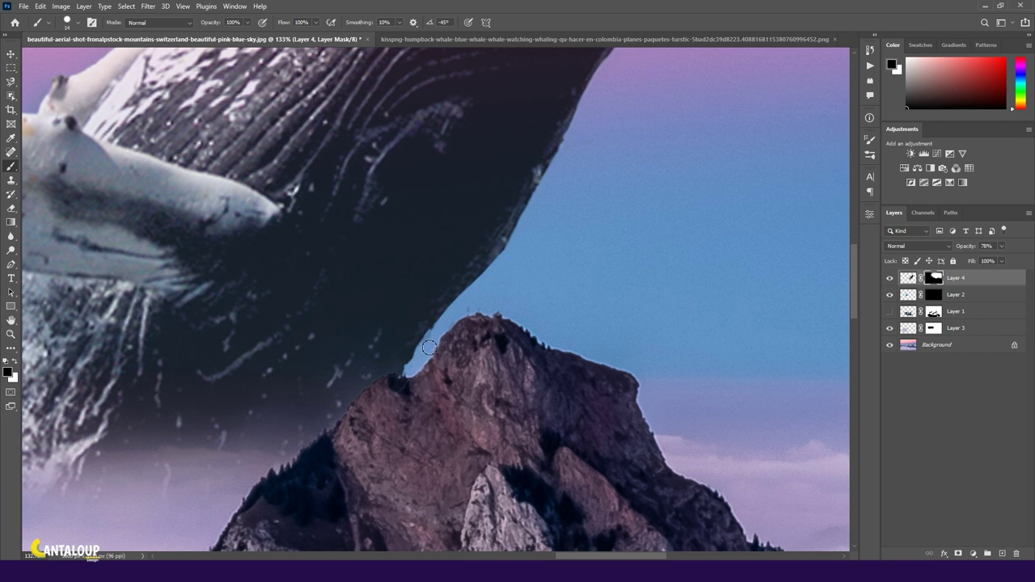
scroll(502, 304, "down", 4)
scroll(404, 308, "down", 4)
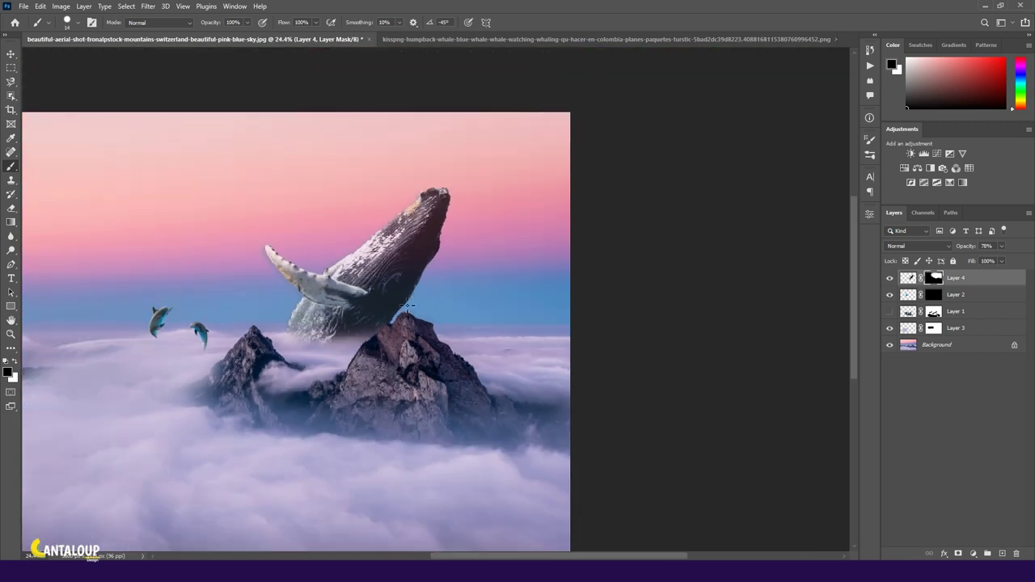
scroll(408, 306, "up", 5)
key("x")
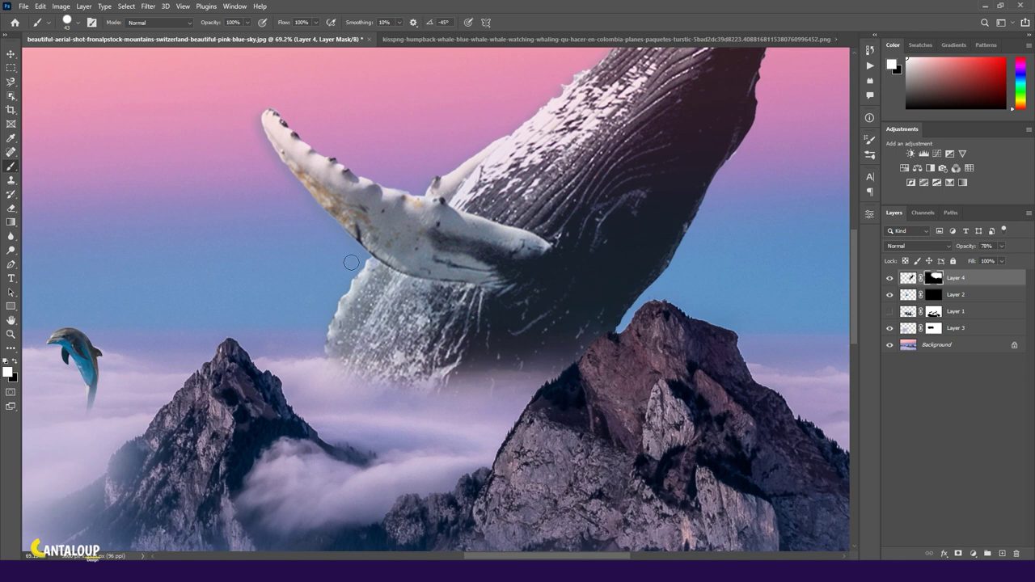
key("ctrl+0")
key("v")
left_click(936, 345)
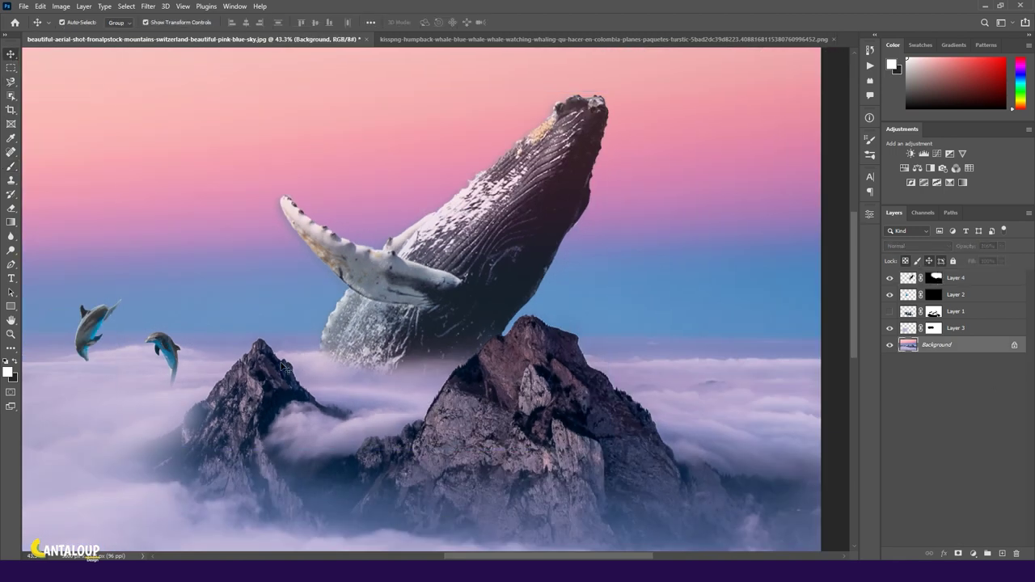
Clone cloud texture on Layer 3 to blend mist around the whale's base
scroll(358, 379, "down", 2)
scroll(324, 388, "down", 2)
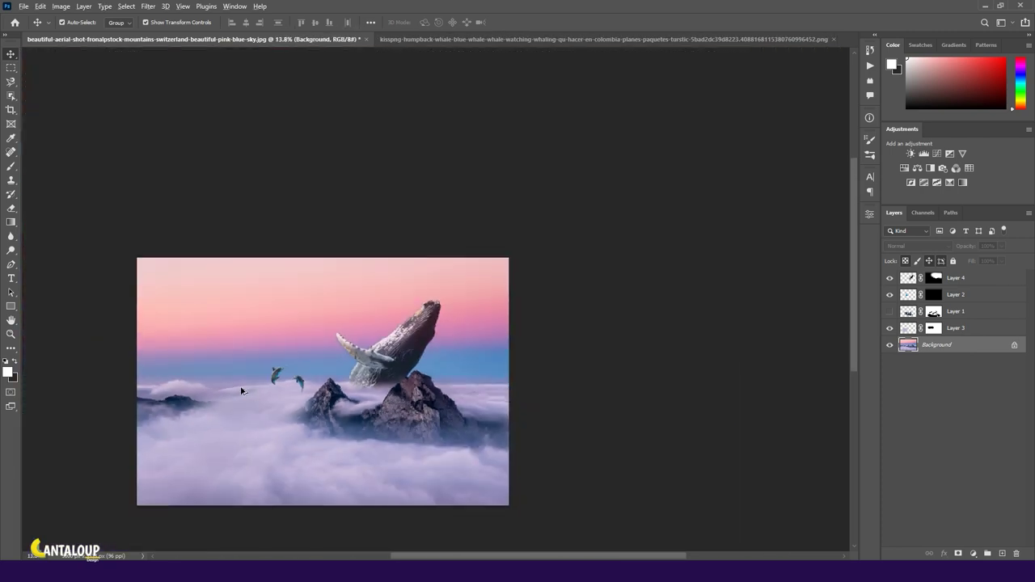
scroll(237, 411, "up", 5)
left_click(10, 180)
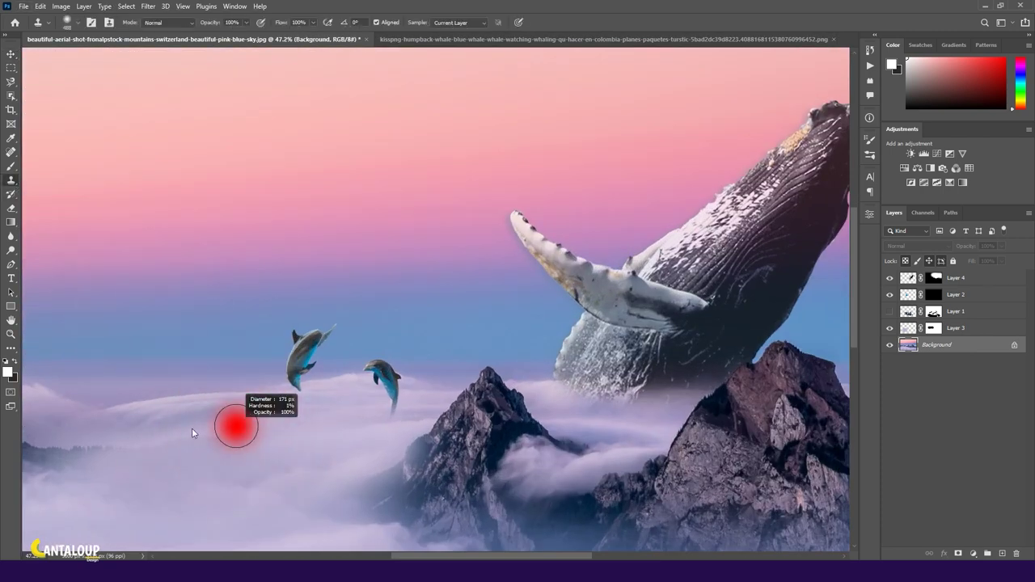
left_click(919, 331)
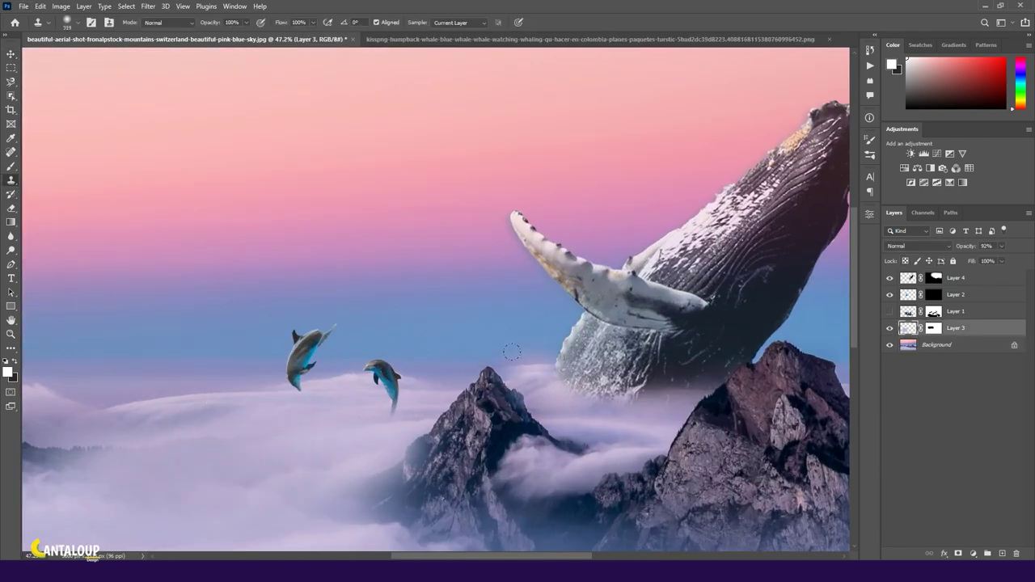
left_click_drag(519, 361, 697, 385)
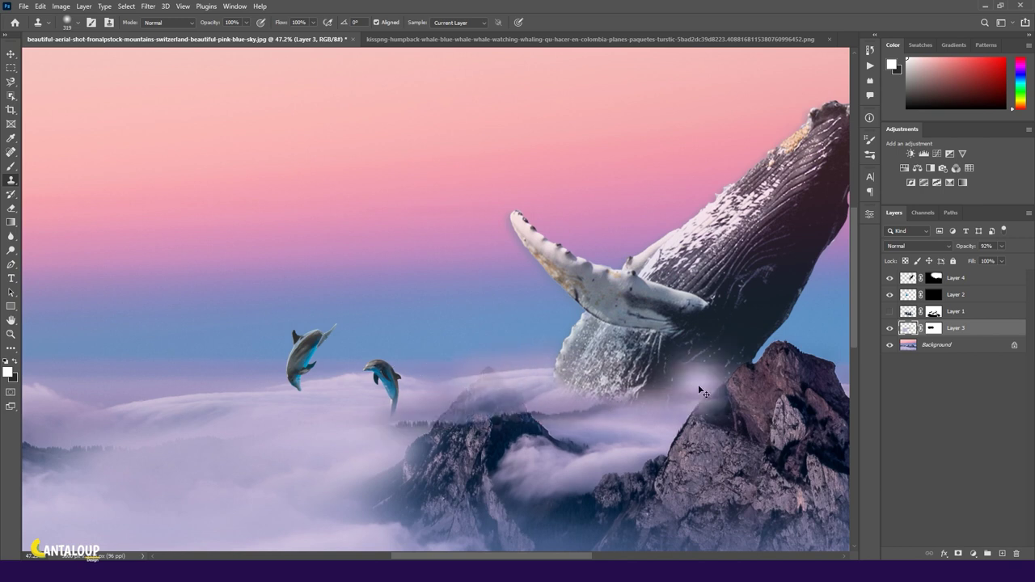
Clone more cloud and splash texture at the whale's lower-left base and the left mountain slope
scroll(531, 394, "up", 2)
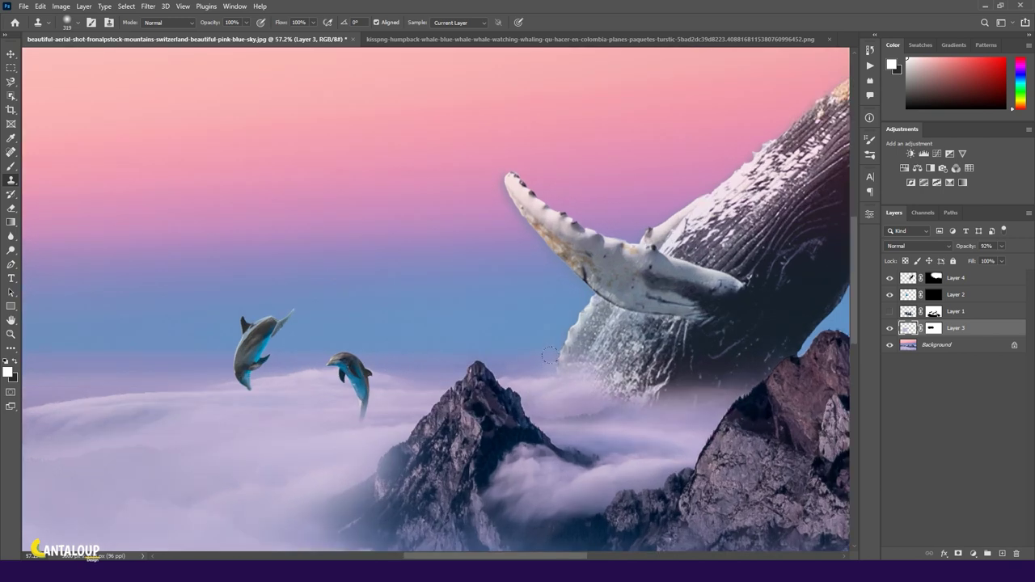
left_click_drag(202, 416, 153, 374)
key("ctrl+z")
scroll(153, 374, "down", 3)
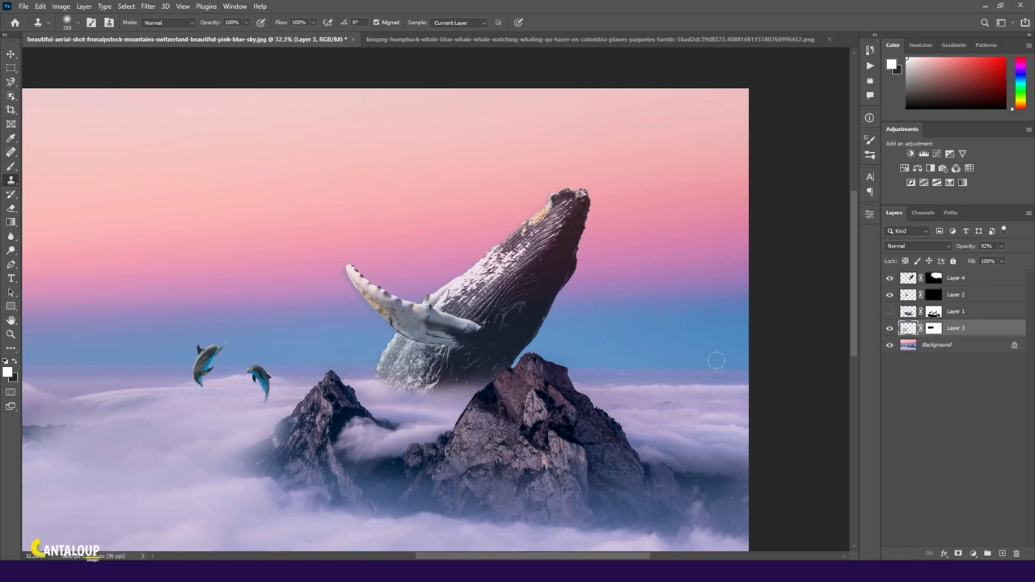
scroll(702, 366, "up", 2)
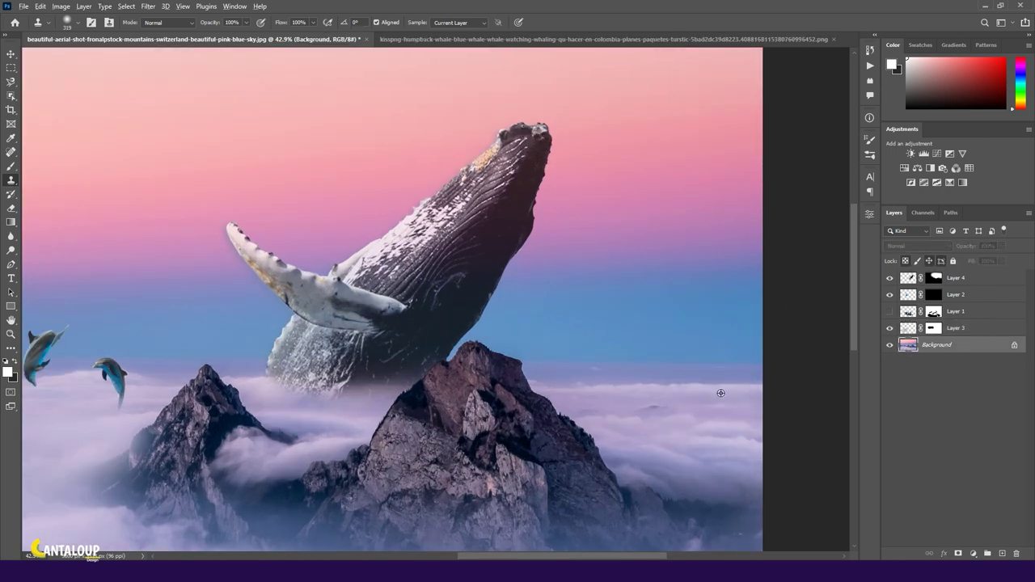
mouse_move(263, 359)
left_mouse_down()
mouse_move(294, 362)
mouse_move(324, 387)
left_mouse_up()
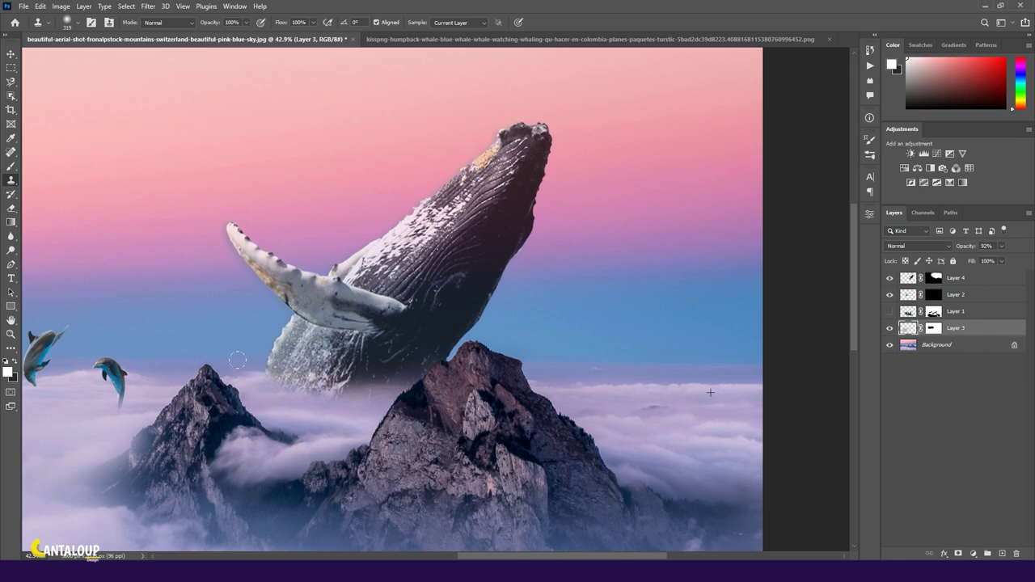
left_click_drag(237, 360, 207, 356)
Paint black on Layer 3's mask to clear cloned mist off the left mountain peak
key("ctrl+backslash")
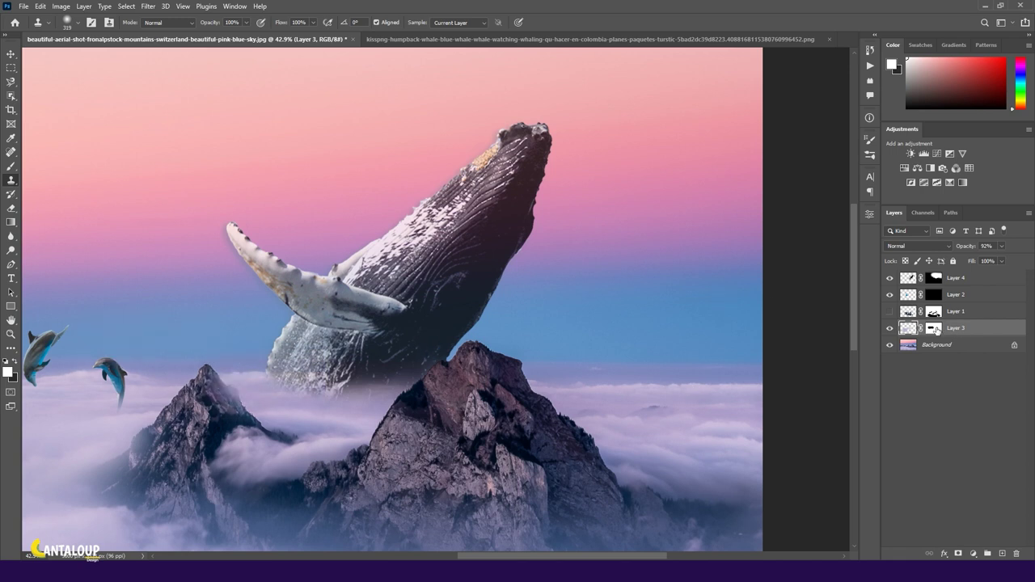
key("b")
scroll(229, 353, "up", 3)
key("x")
scroll(219, 412, "up", 2)
scroll(218, 412, "up", 1)
left_click_drag(215, 411, 204, 373)
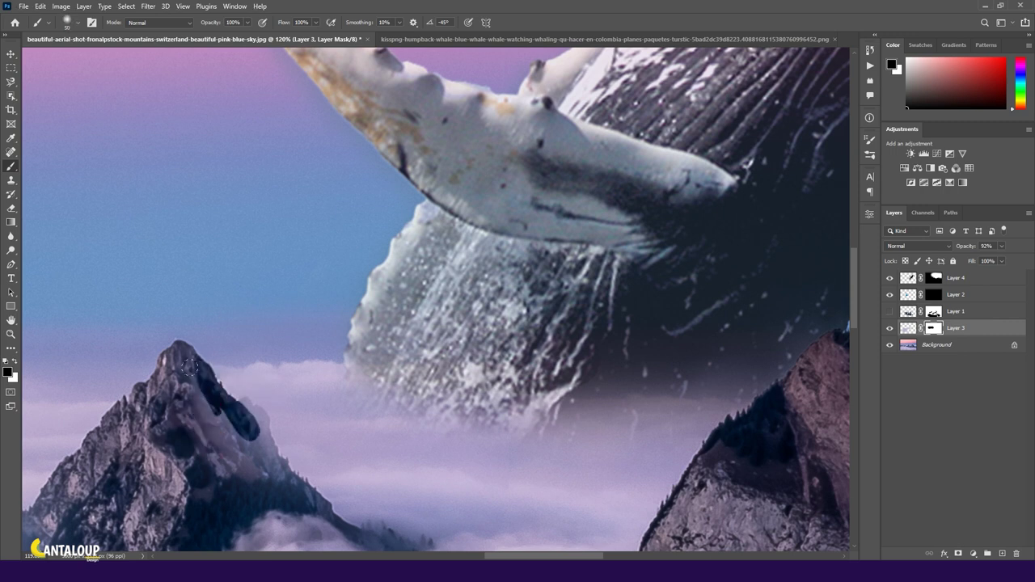
mouse_move(243, 437)
left_mouse_down()
mouse_move(187, 402)
mouse_move(242, 478)
mouse_move(324, 509)
left_mouse_up()
left_click_drag(174, 360, 258, 370)
scroll(275, 306, "down", 2)
scroll(275, 305, "down", 2)
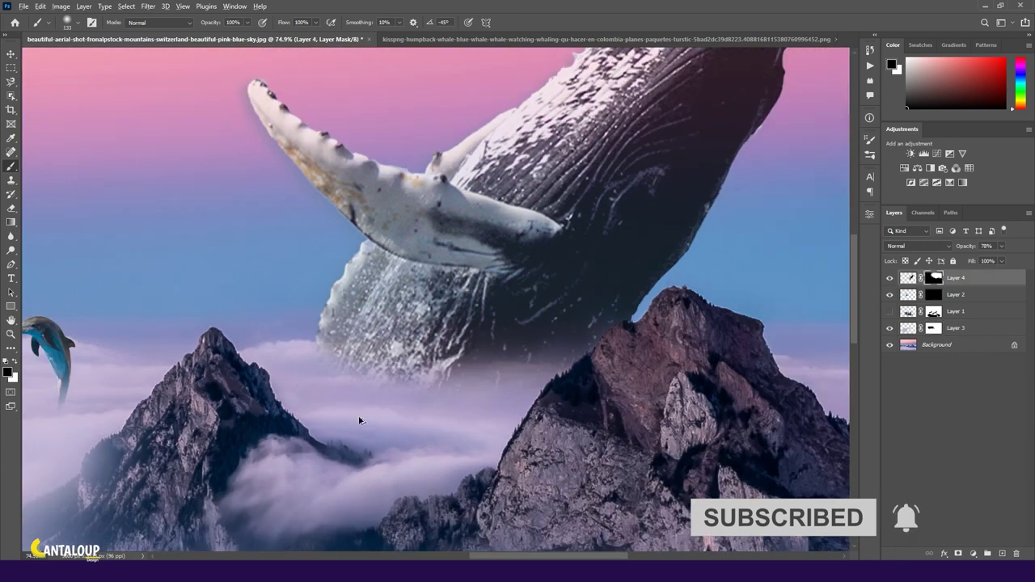
Nudge the whale layer left and down with Shift+arrow keys
left_click(930, 277)
key("v")
scroll(369, 294, "down", 5)
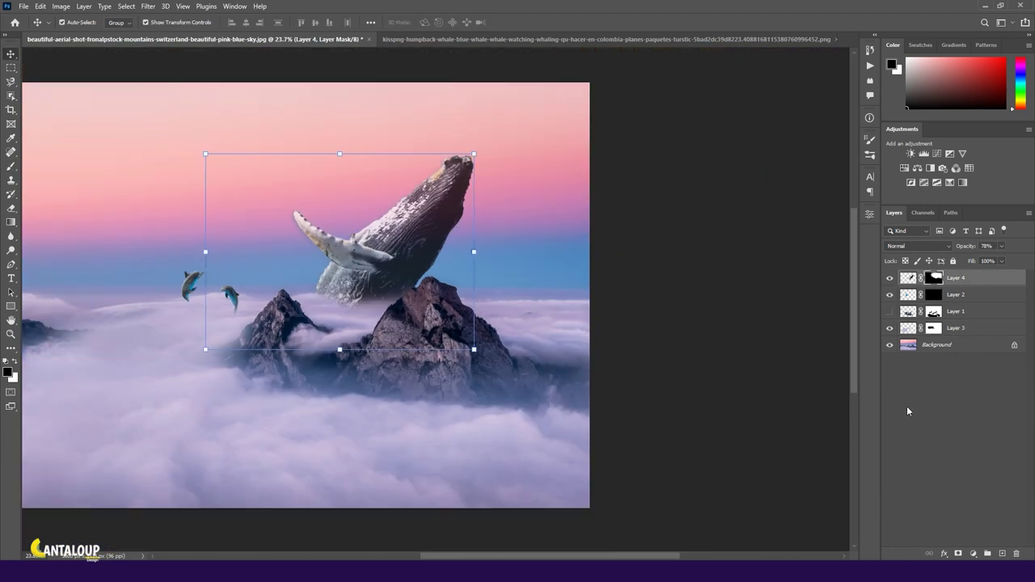
left_click(908, 279)
key("shift+Left")
key("shift+Left")
key("shift+Left")
key("shift+Down")
key("shift+Down")
key("shift+Down")
key("shift+Down")
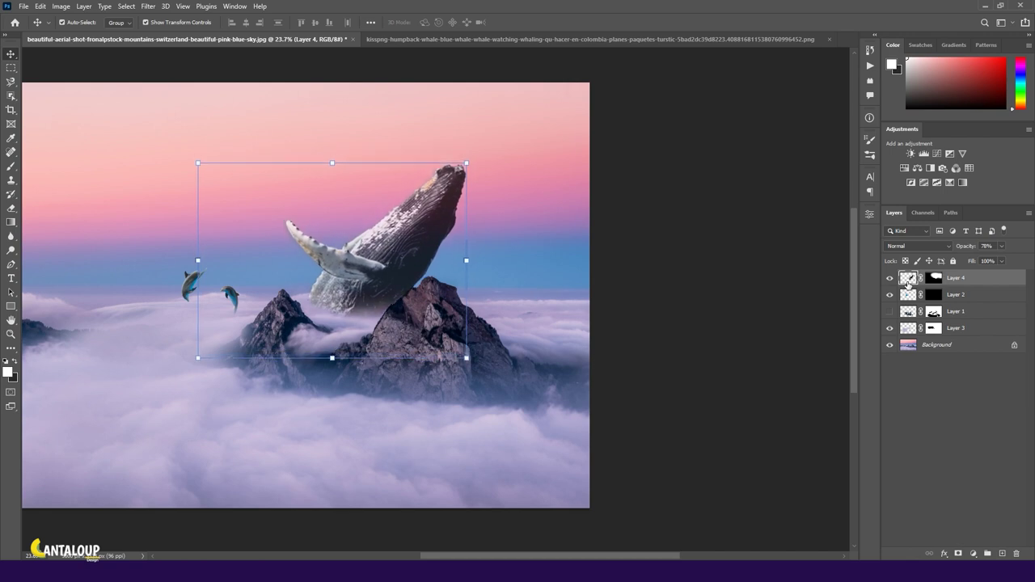
left_click(908, 279, "ctrl")
key("shift+Down")
key("shift+Down")
key("shift+Down")
key("shift+Down")
key("shift+Down")
key("shift+Down")
key("shift+Down")
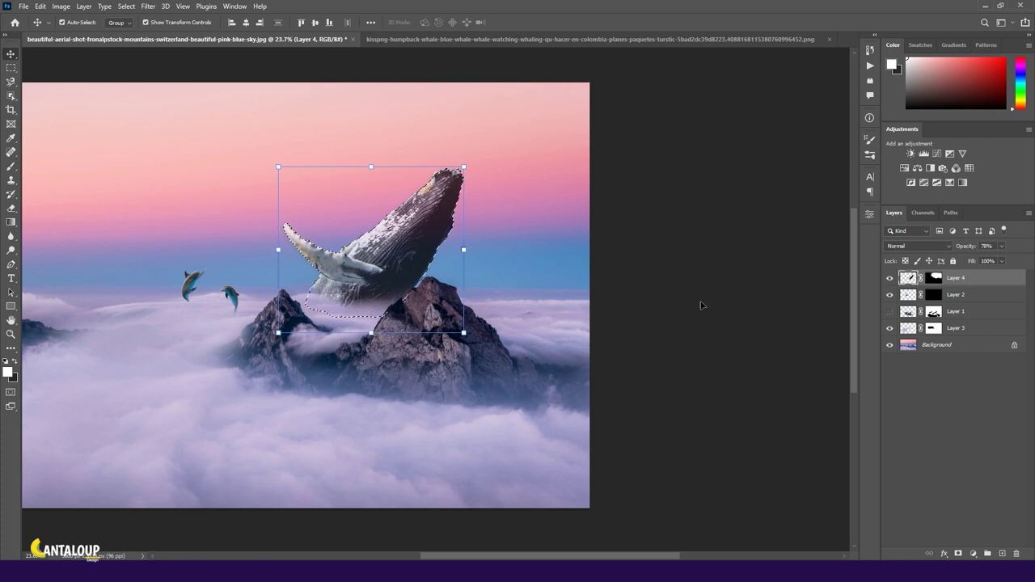
scroll(431, 285, "up", 3)
scroll(431, 285, "up", 2)
left_click(945, 410)
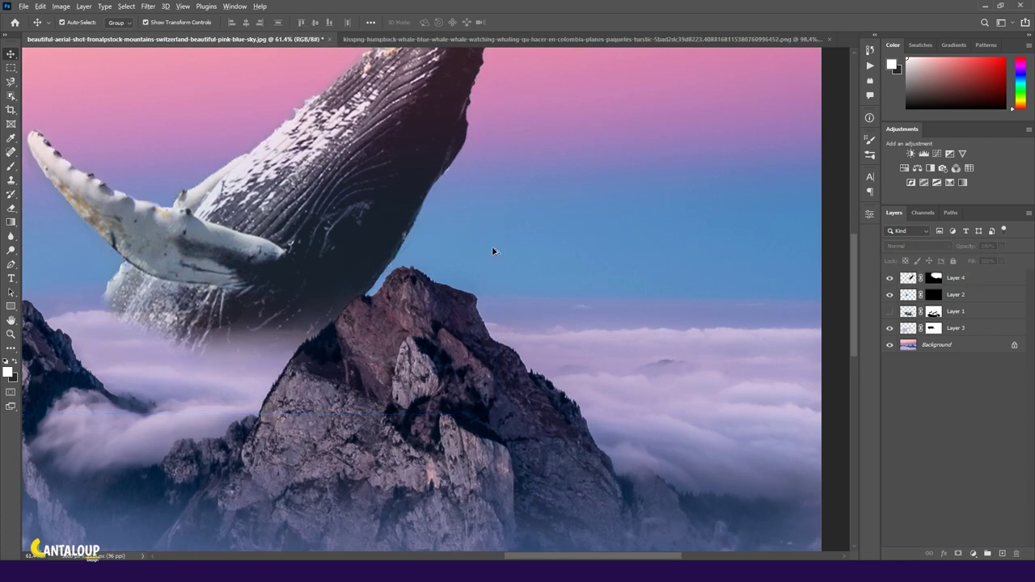
scroll(430, 234, "down", 3)
Rotate the whale to about -6.35° and shift it up-left, committing the transform
left_click(956, 277)
key("ctrl+t")
left_click_drag(477, 89, 453, 65)
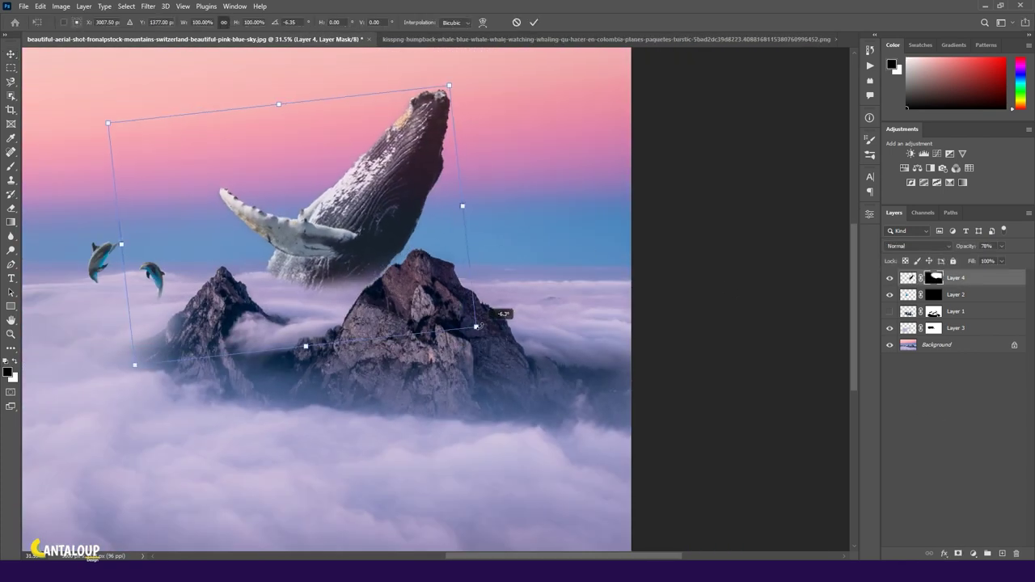
left_click_drag(386, 175, 395, 188)
left_click(534, 22)
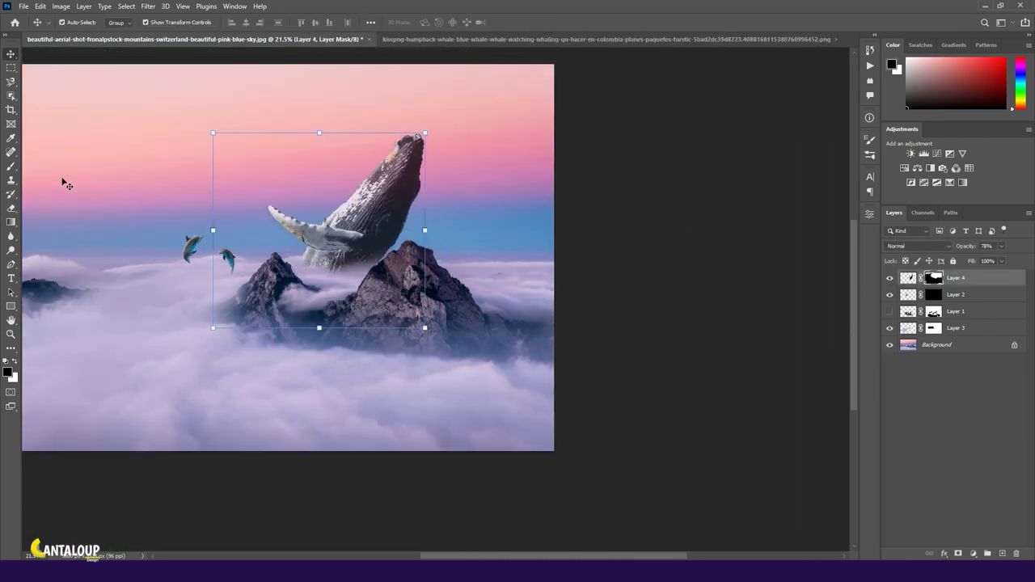
key("b")
scroll(380, 311, "up", 1)
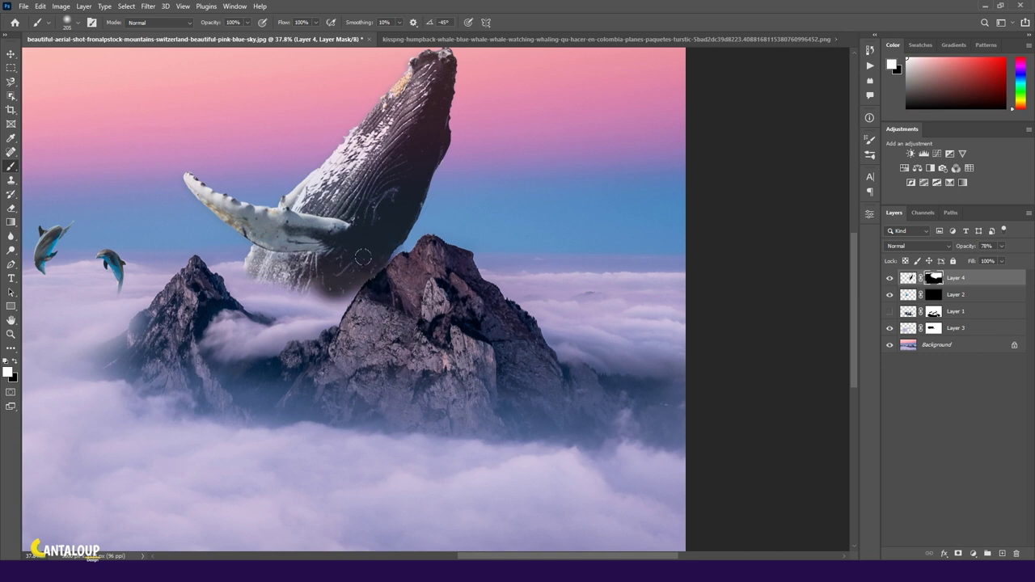
Hide the whale where it overlaps the mountain, then Magnetic Lasso the ridge on Background
scroll(378, 257, "up", 4)
scroll(378, 258, "up", 3)
mouse_move(431, 240)
left_mouse_down()
mouse_move(435, 224)
mouse_move(347, 317)
left_mouse_up()
scroll(421, 256, "up", 2)
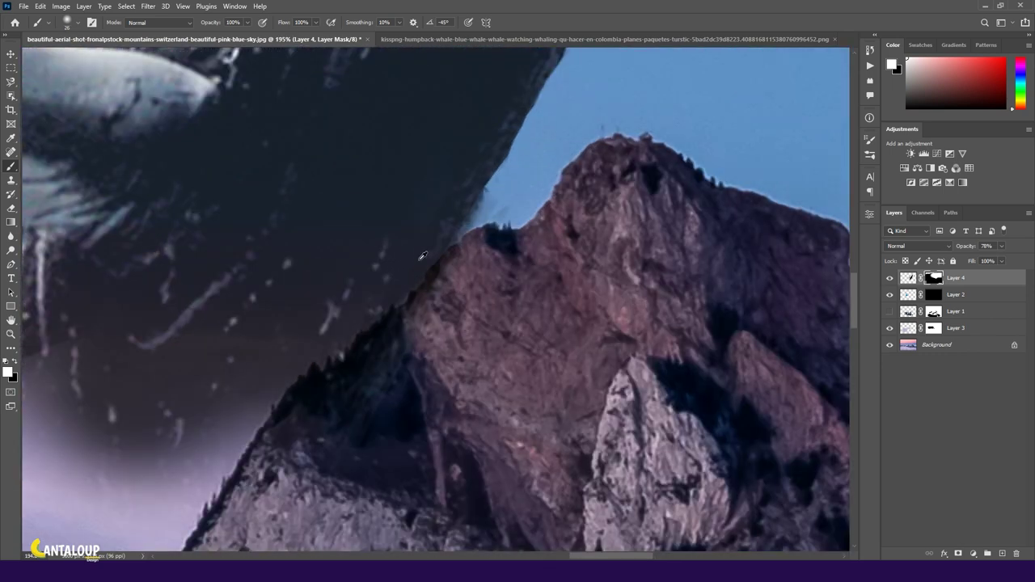
left_click(939, 344)
key("l")
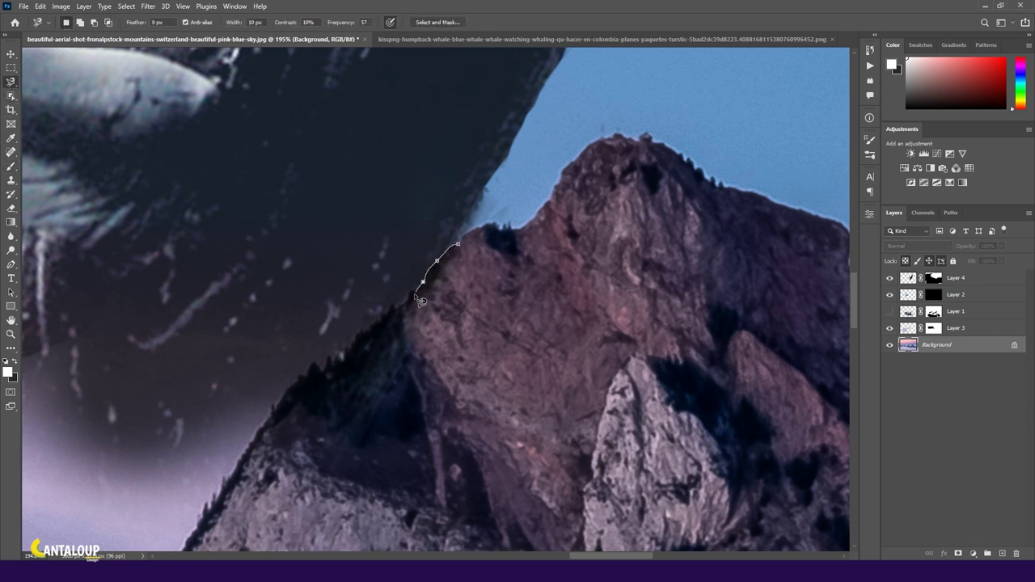
mouse_move(312, 380)
left_mouse_down()
mouse_move(371, 169)
mouse_move(458, 243)
left_mouse_up()
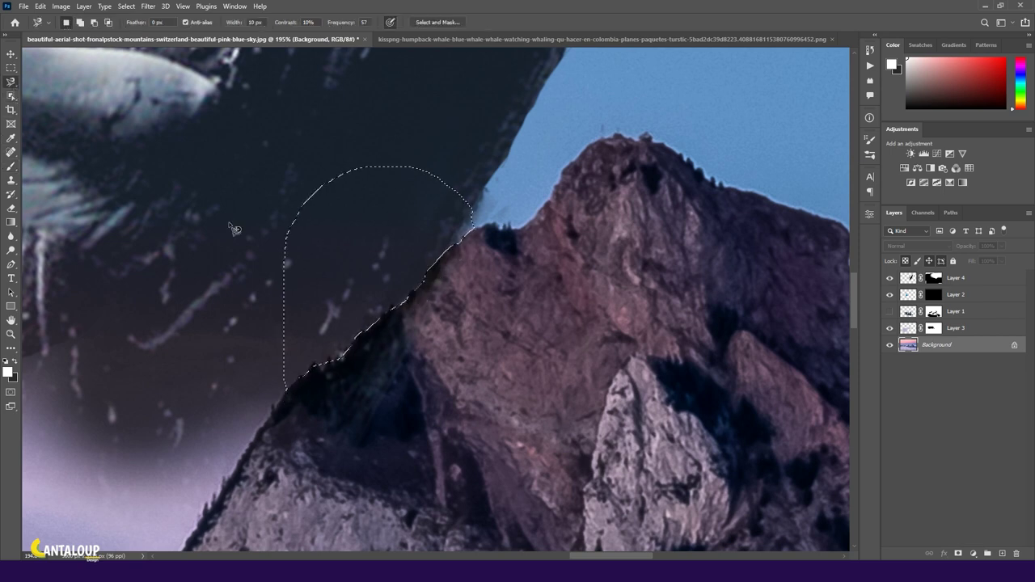
Paint black on Layer 4's mask inside the ridge selection, undo a slip, and deselect
key("alt+period")
key("b")
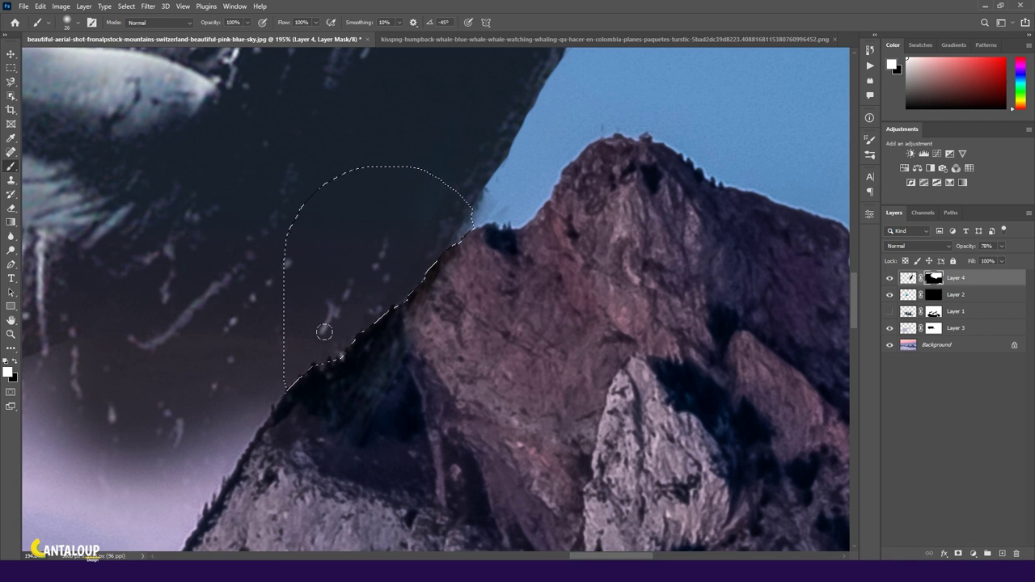
key("x")
mouse_move(483, 241)
left_mouse_down()
mouse_move(404, 328)
mouse_move(292, 388)
mouse_move(257, 430)
left_mouse_up()
left_click_drag(470, 338, 398, 423)
key("ctrl+z")
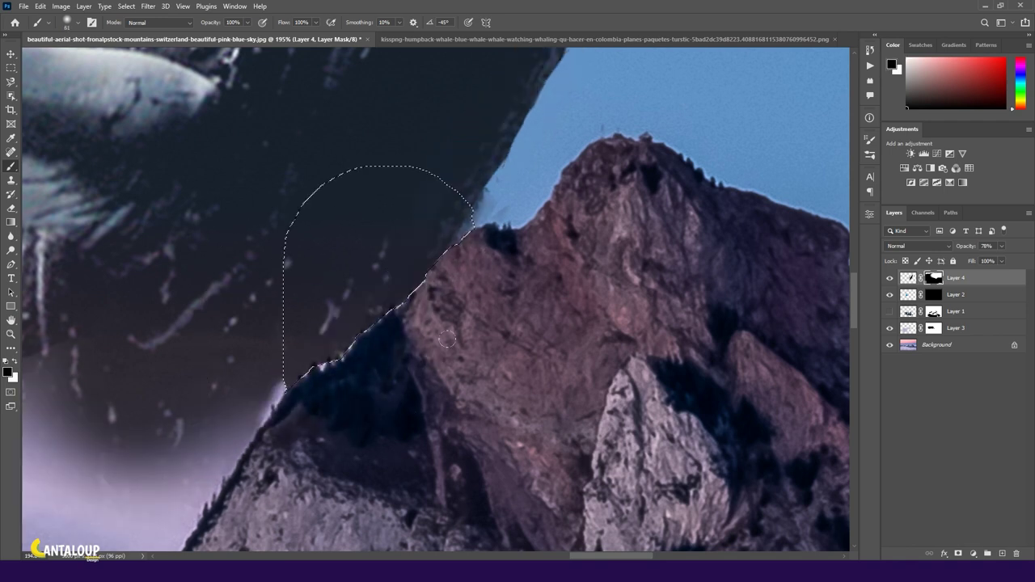
key("ctrl+d")
Paint white on the whale mask to remove the bright halo along the ridge
key("x")
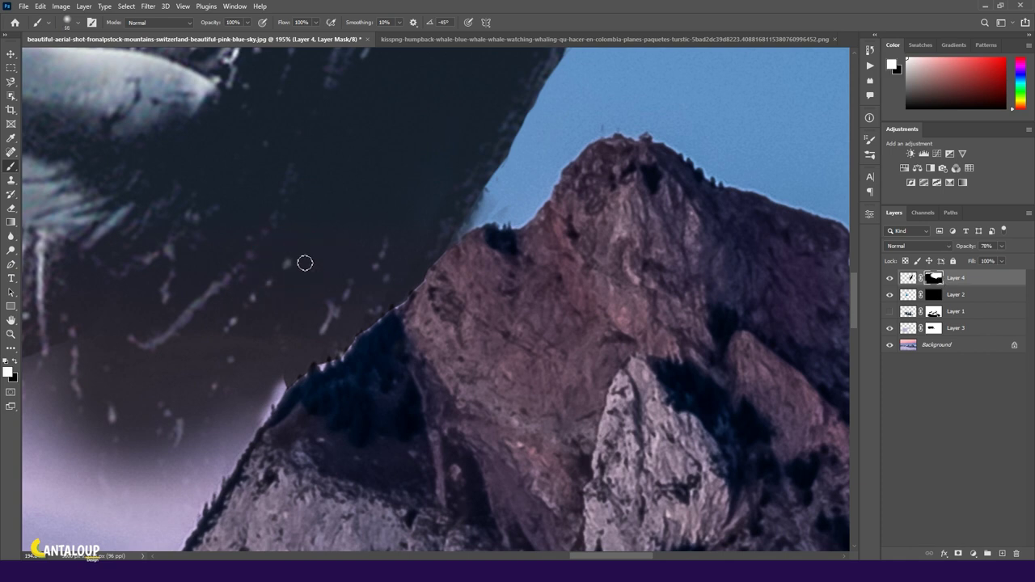
scroll(362, 310, "up", 2)
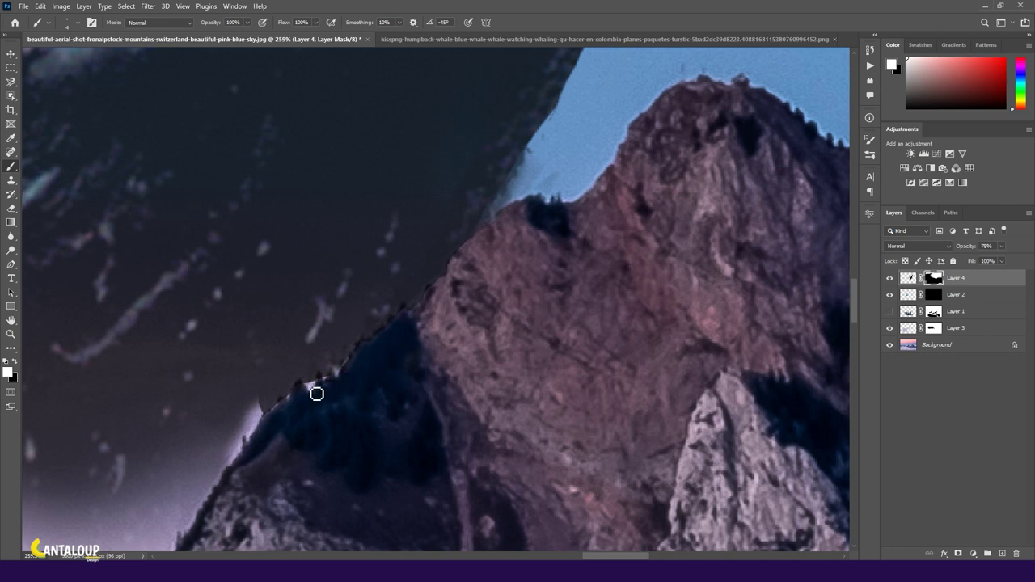
mouse_move(275, 416)
left_mouse_down()
mouse_move(238, 458)
mouse_move(242, 433)
left_mouse_up()
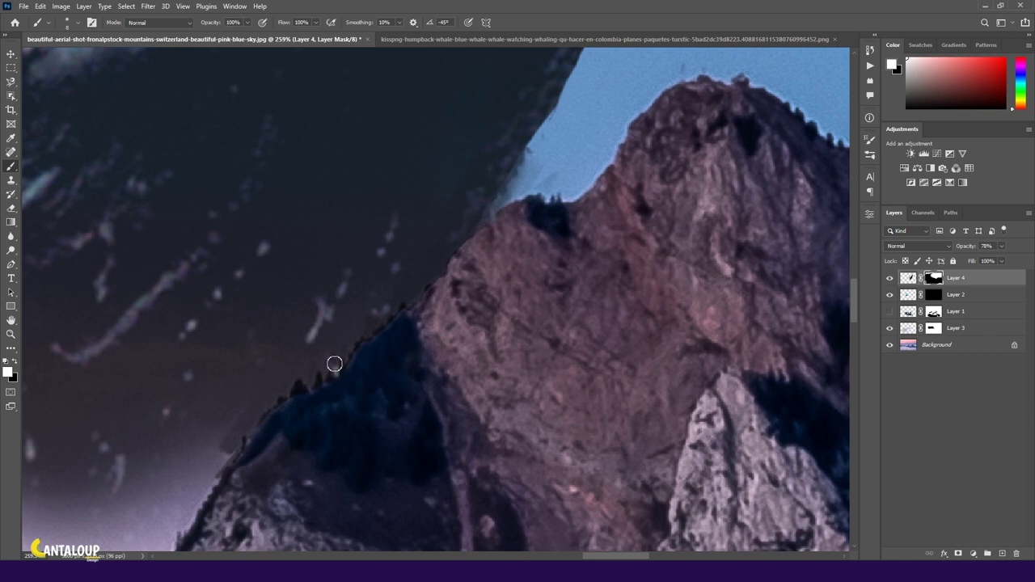
scroll(334, 381, "up", 3)
key("x")
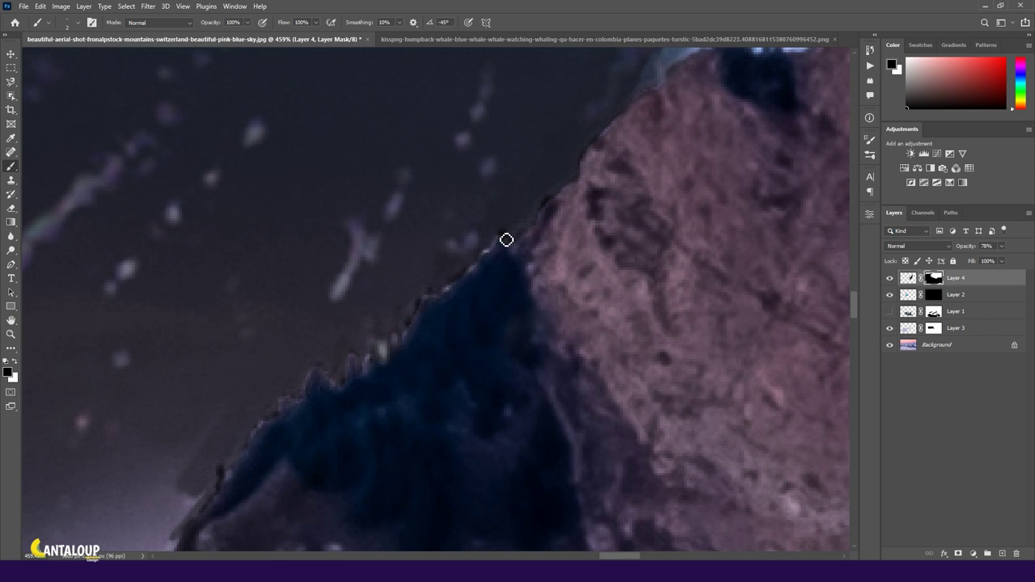
key("x")
key("x")
scroll(622, 164, "down", 5)
scroll(590, 194, "down", 5)
scroll(550, 235, "down", 3)
Move the two dolphins on Layer 2 into a new position and commit the transform
scroll(512, 263, "down", 2)
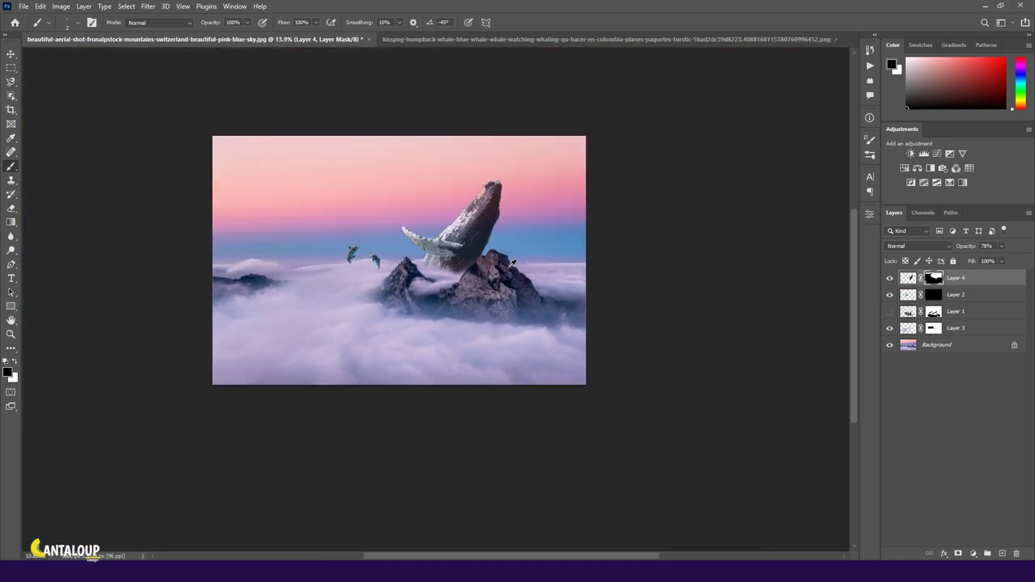
scroll(512, 263, "down", 2)
left_click(9, 54)
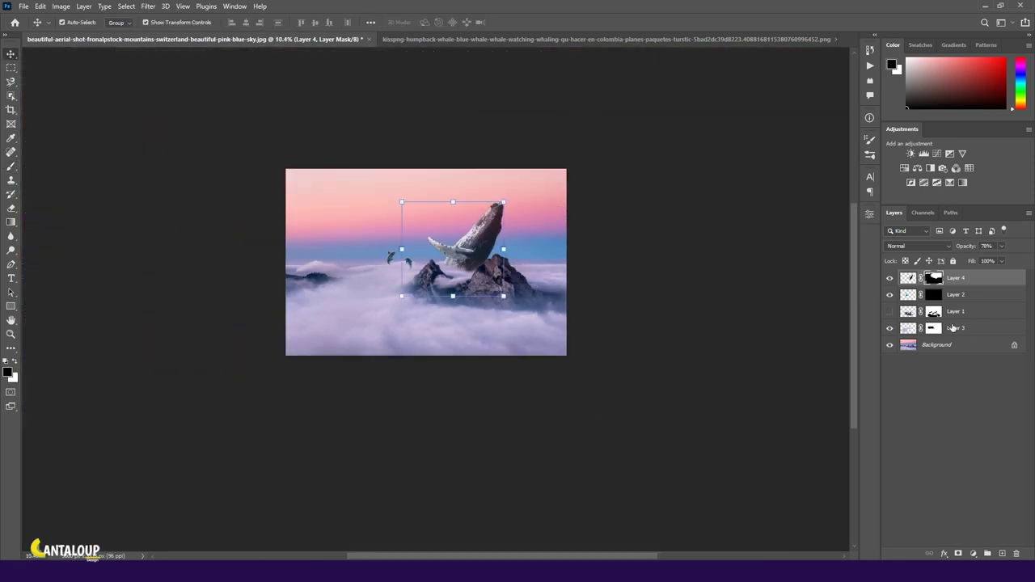
left_click(898, 295)
left_click_drag(400, 258, 412, 256)
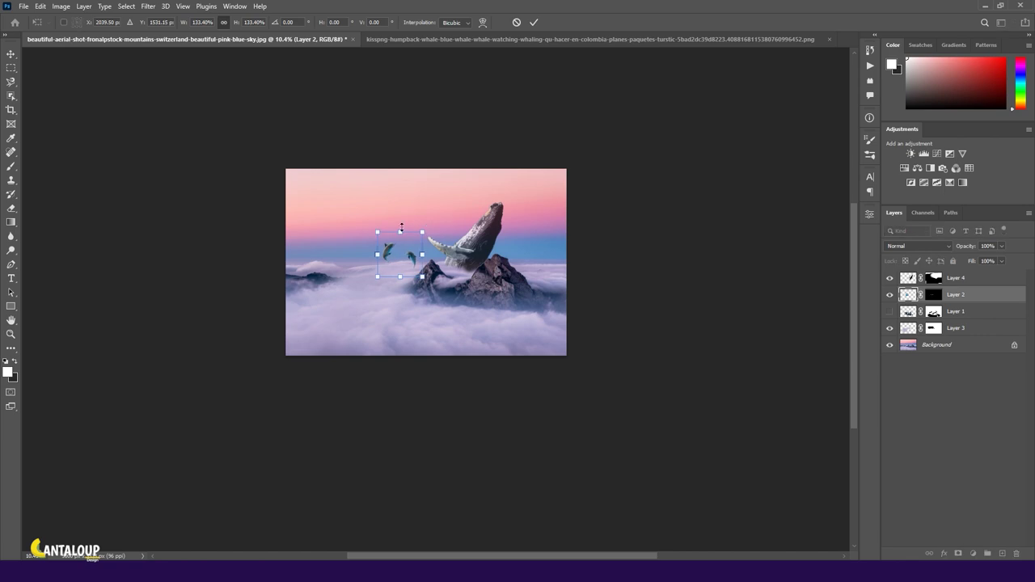
key("Return")
left_click(894, 399)
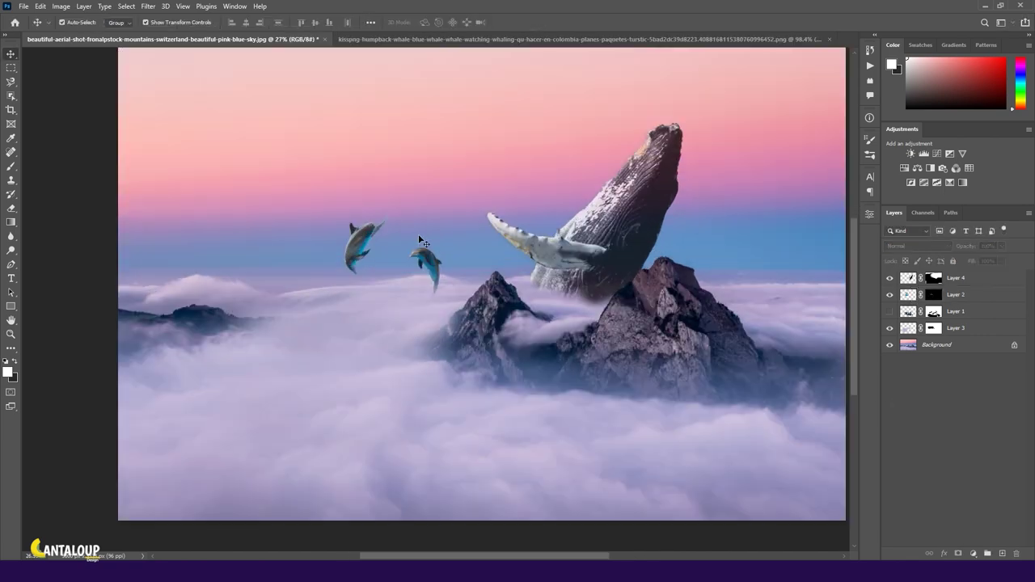
scroll(352, 234, "up", 2)
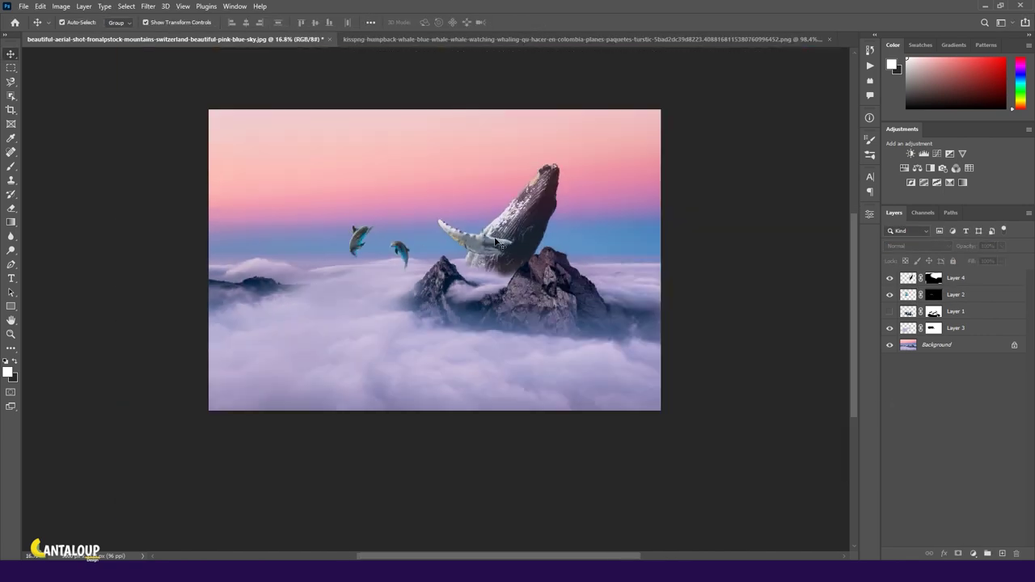
Show the boat layer, move it to the stack top, shift it down-left, and nudge the dolphins left
left_click(890, 311)
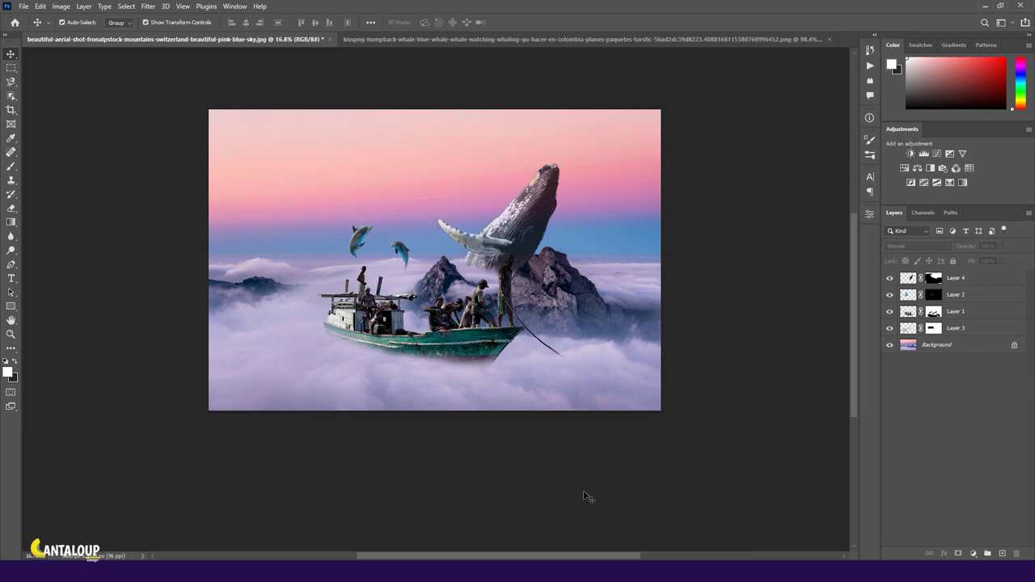
scroll(447, 194, "up", 2)
left_click_drag(955, 311, 955, 275)
left_click(928, 429)
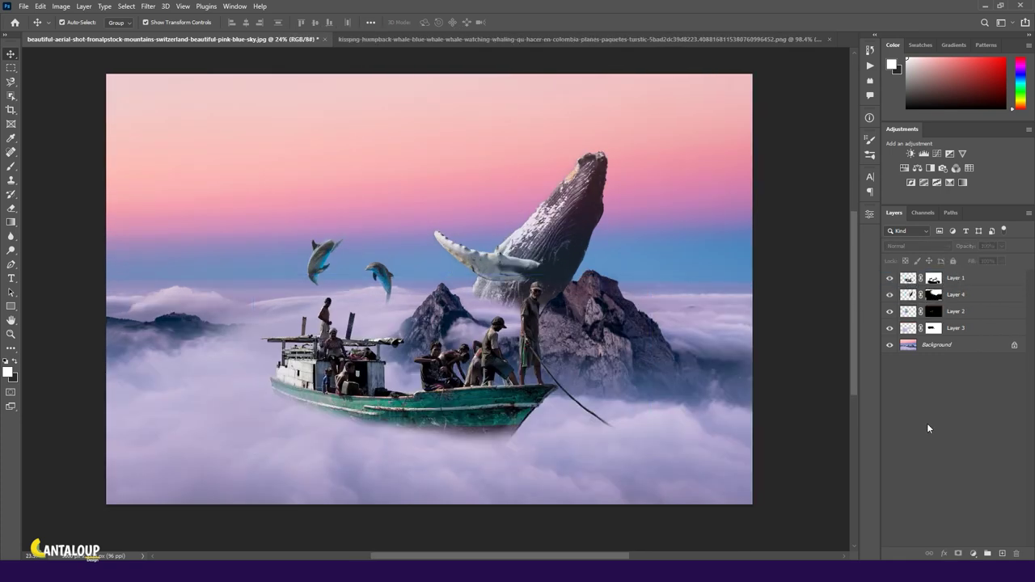
left_click_drag(494, 395, 471, 417)
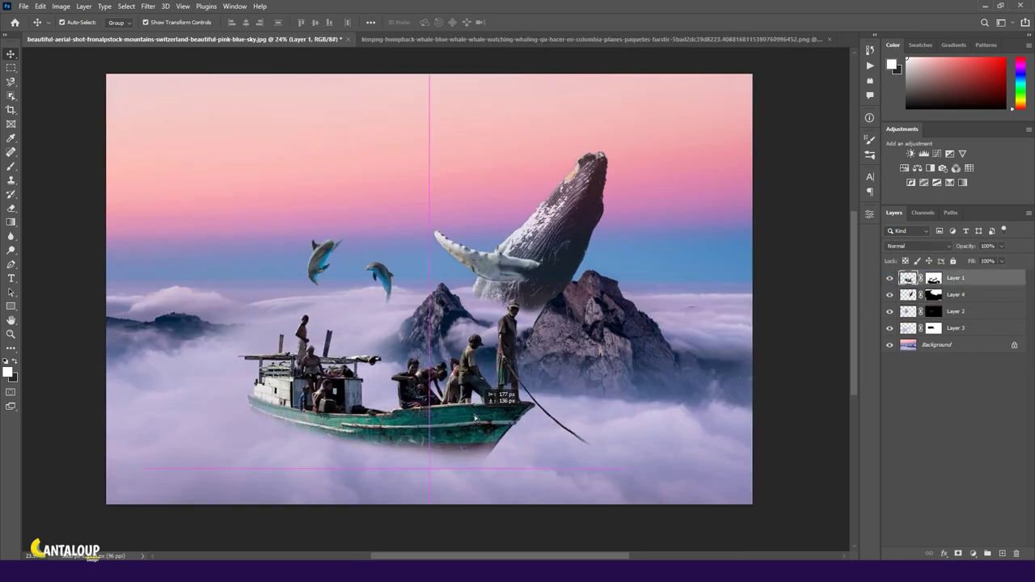
left_click(952, 395)
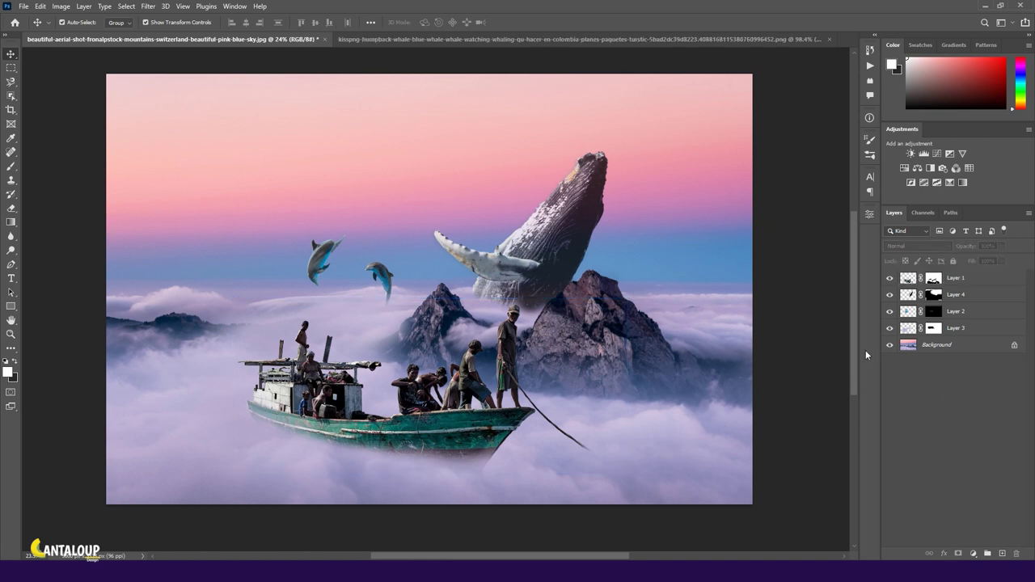
mouse_move(495, 401)
left_mouse_down()
mouse_move(463, 407)
mouse_move(472, 412)
left_mouse_up()
left_click(952, 410)
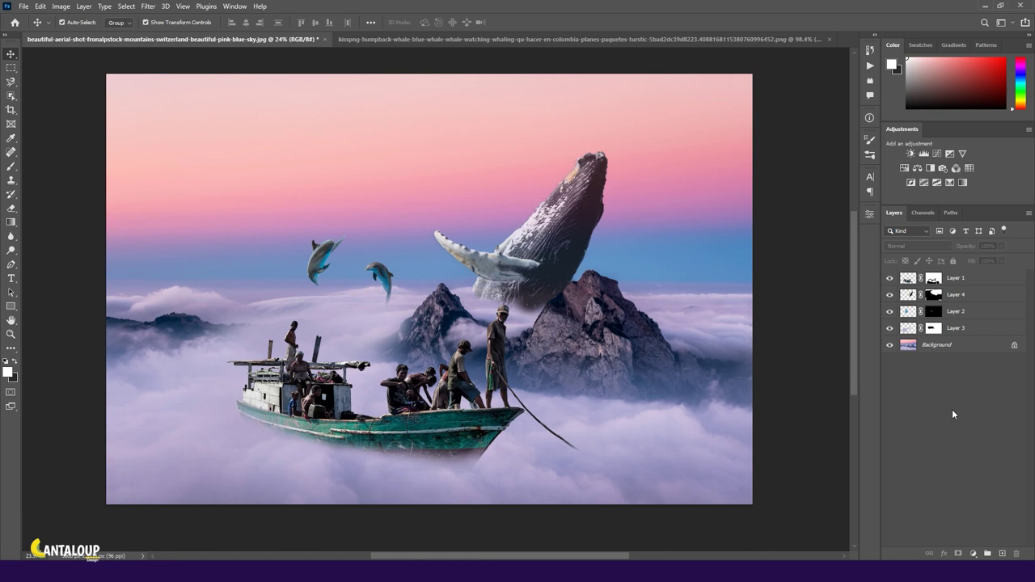
left_click_drag(410, 261, 378, 265)
scroll(671, 315, "down", 1)
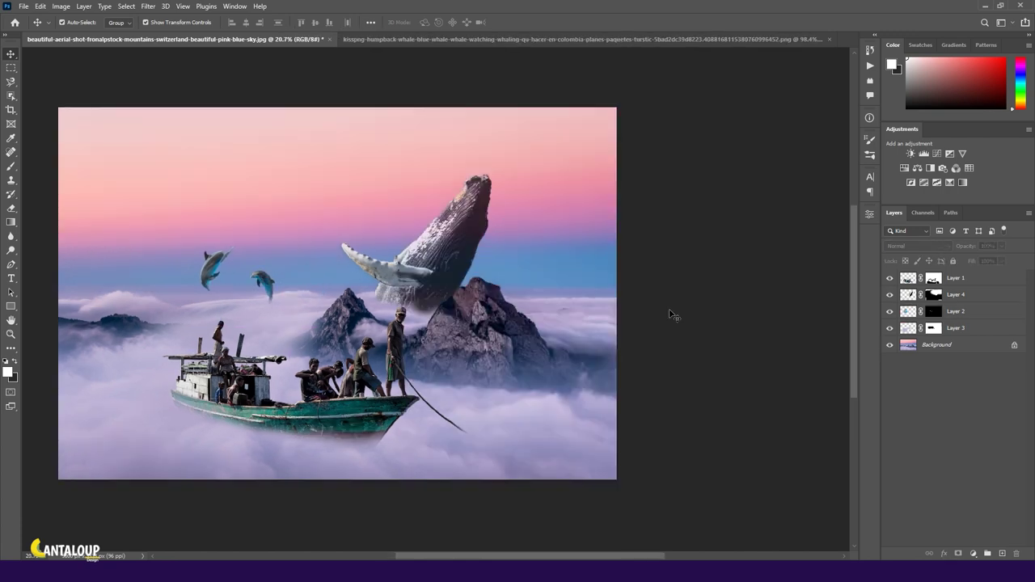
Unlock Background into Layer 0, add a mask, and paint the pink sky out in black
left_click(929, 350)
left_click(959, 554)
key("b")
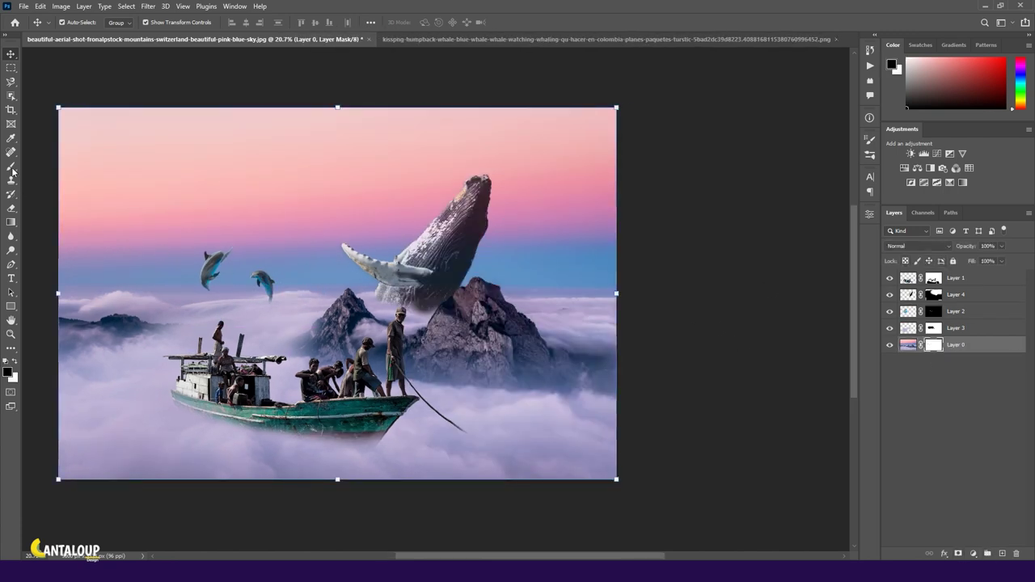
mouse_move(603, 86)
left_mouse_down()
mouse_move(641, 195)
mouse_move(28, 243)
left_mouse_up()
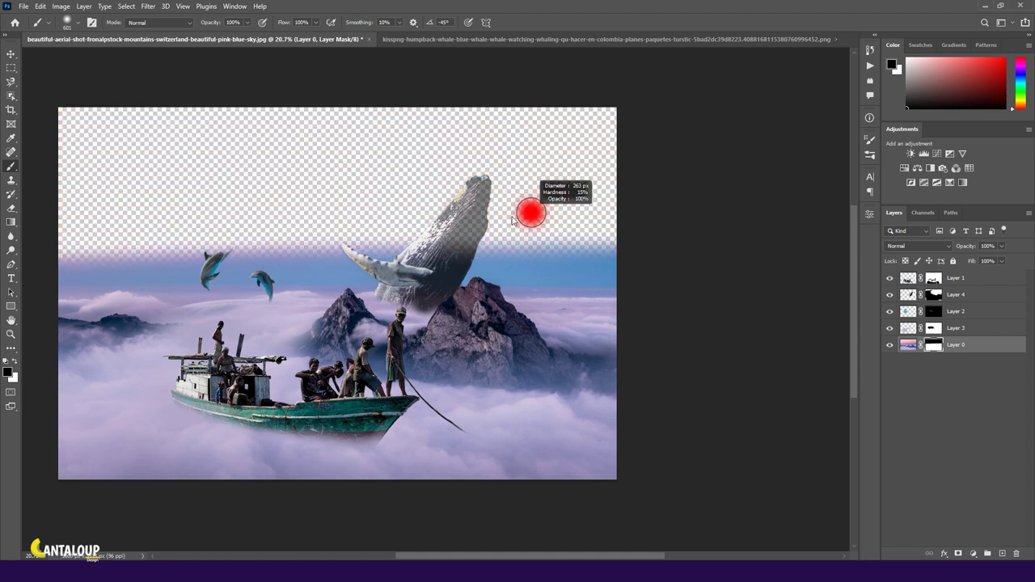
mouse_move(186, 251)
left_mouse_down()
mouse_move(618, 251)
mouse_move(311, 275)
mouse_move(65, 275)
left_mouse_up()
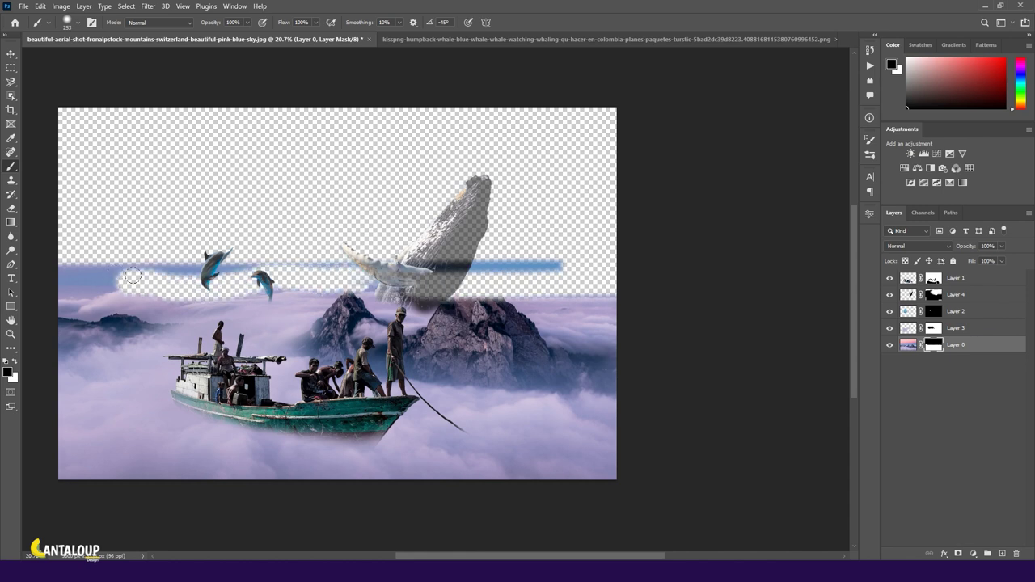
left_click_drag(316, 265, 445, 258)
left_click_drag(554, 278, 363, 251)
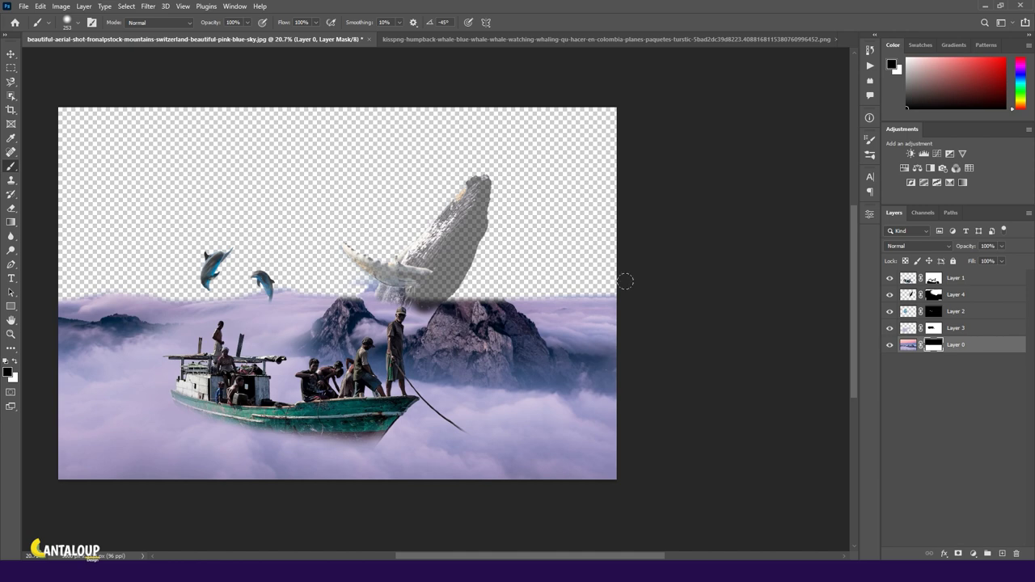
Place the sunset image from Explorer below Layer 0 and nudge it upward
key("v")
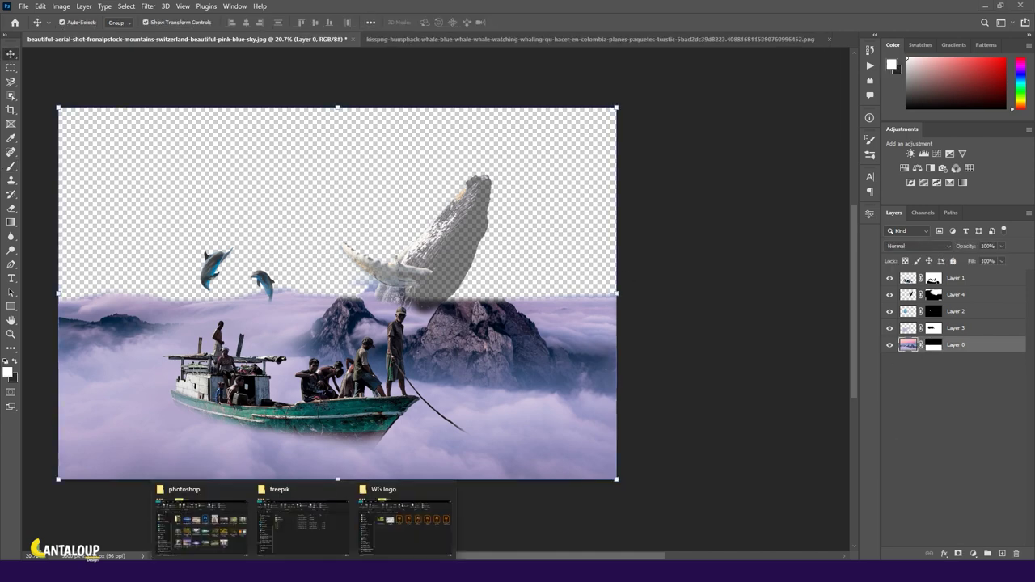
left_click(201, 524)
left_click_drag(250, 439, 346, 161)
left_click(534, 22)
left_click_drag(943, 345, 970, 376)
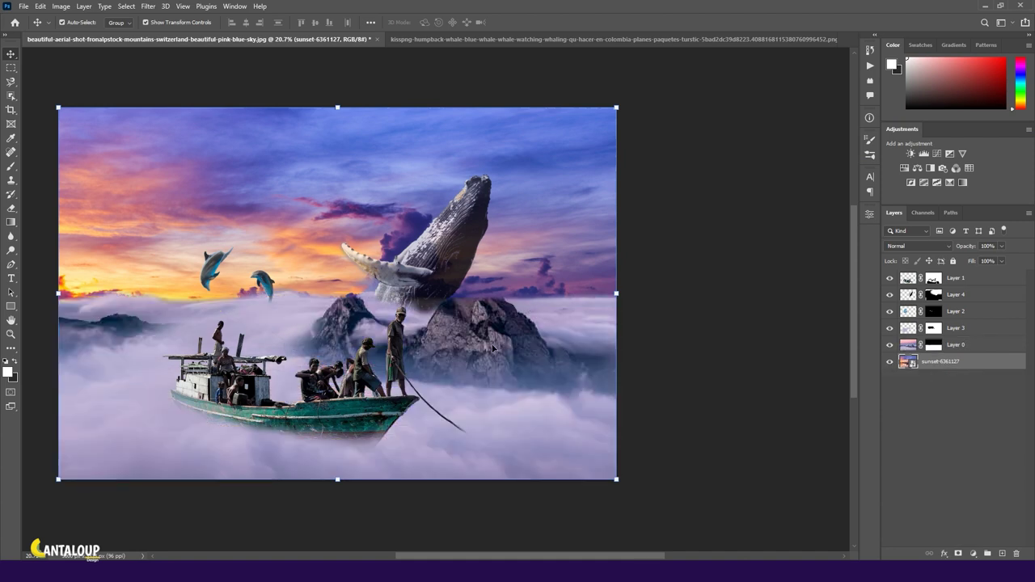
key("shift+Up")
key("shift+Up")
key("shift+Up")
key("shift+Up")
key("shift+Up")
key("shift+Up")
key("shift+Up")
key("shift+Up")
key("shift+Up")
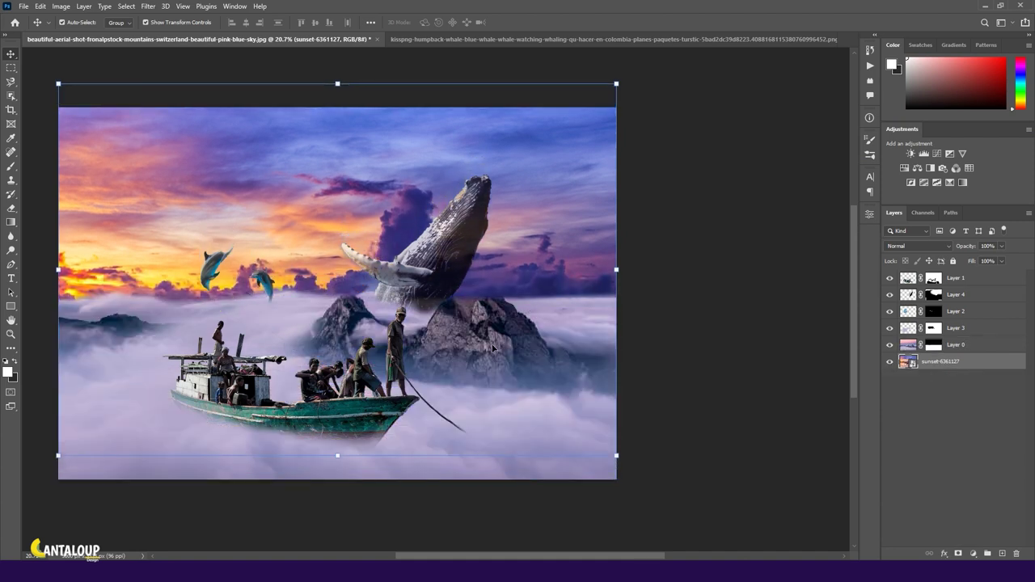
Soft-brush Layer 0's mask to blend the peaks and horizon clouds into the sunset sky
left_click(934, 345)
key("d")
key("b")
scroll(629, 335, "up", 1)
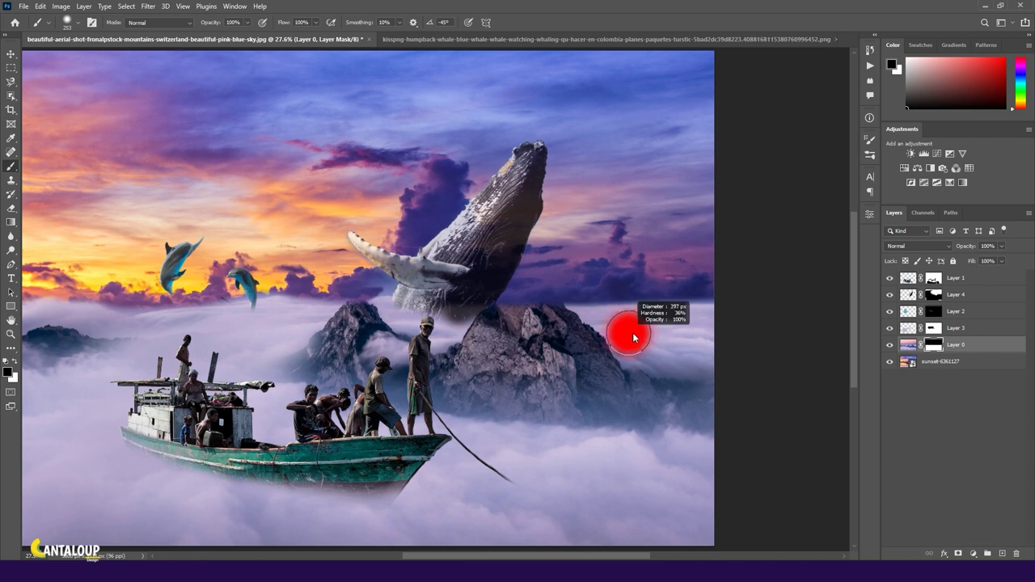
left_click_drag(696, 292, 178, 295)
scroll(436, 300, "left", 3)
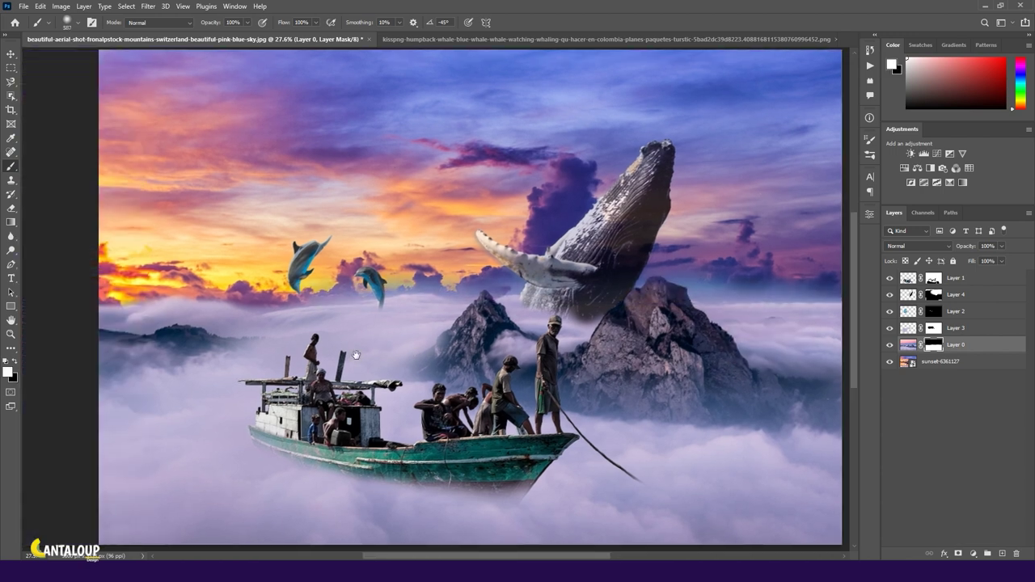
scroll(146, 299, "down", 1)
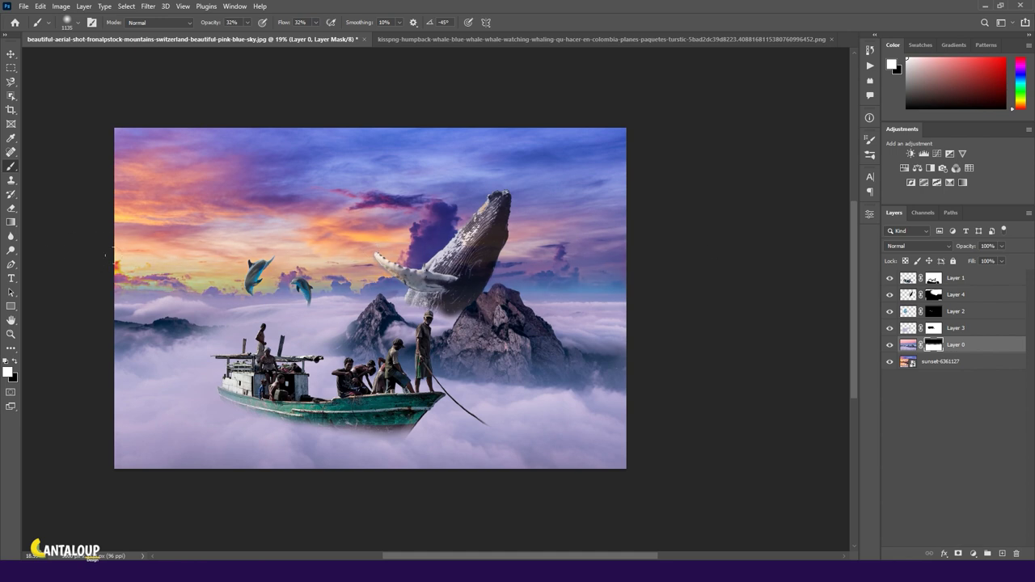
key("v")
scroll(202, 265, "up", 1)
Add a Hue/Saturation adjustment above the sunset layer at Hue -23 and Lightness +2
left_click(913, 406)
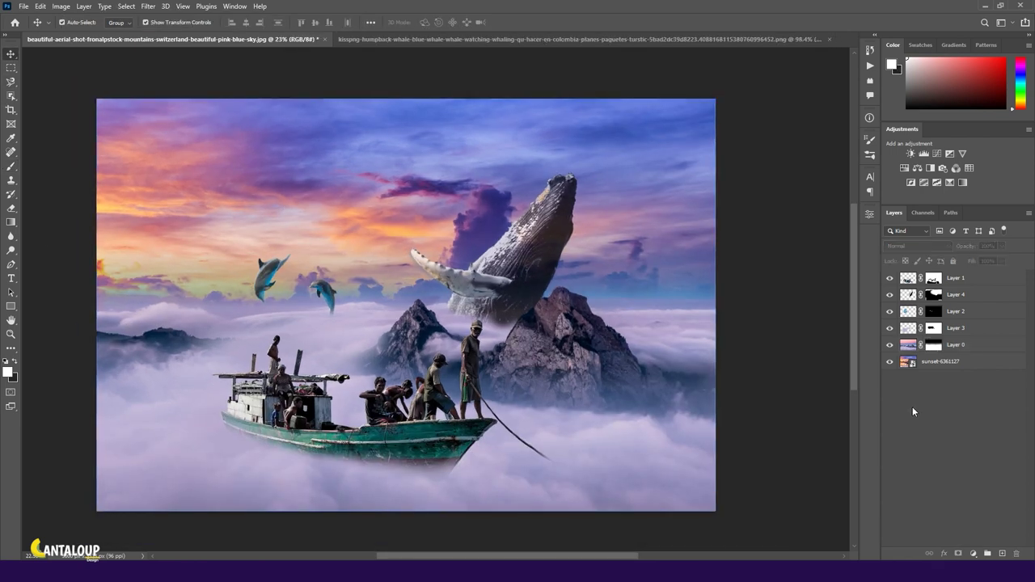
left_click(985, 348)
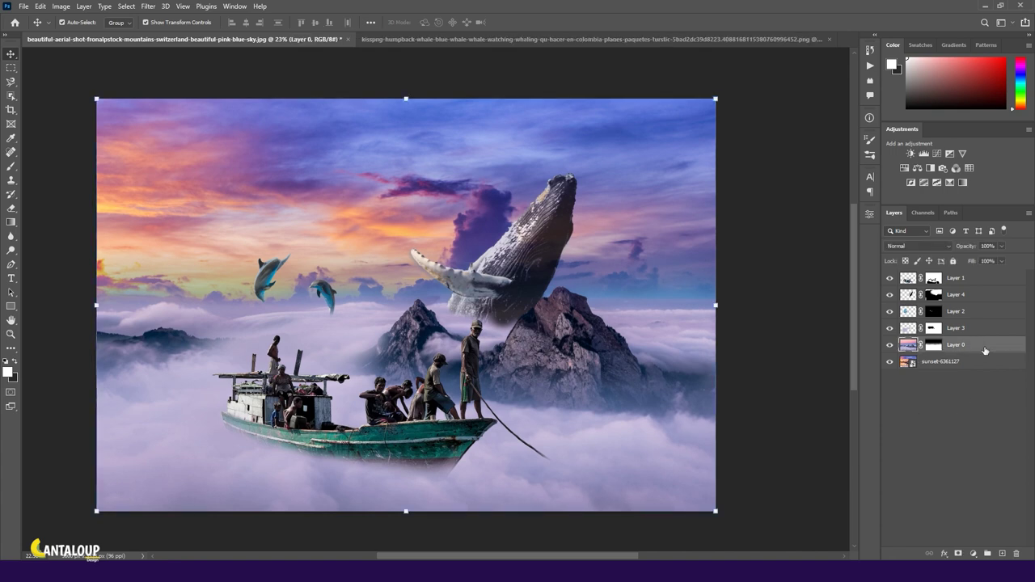
left_click(904, 168)
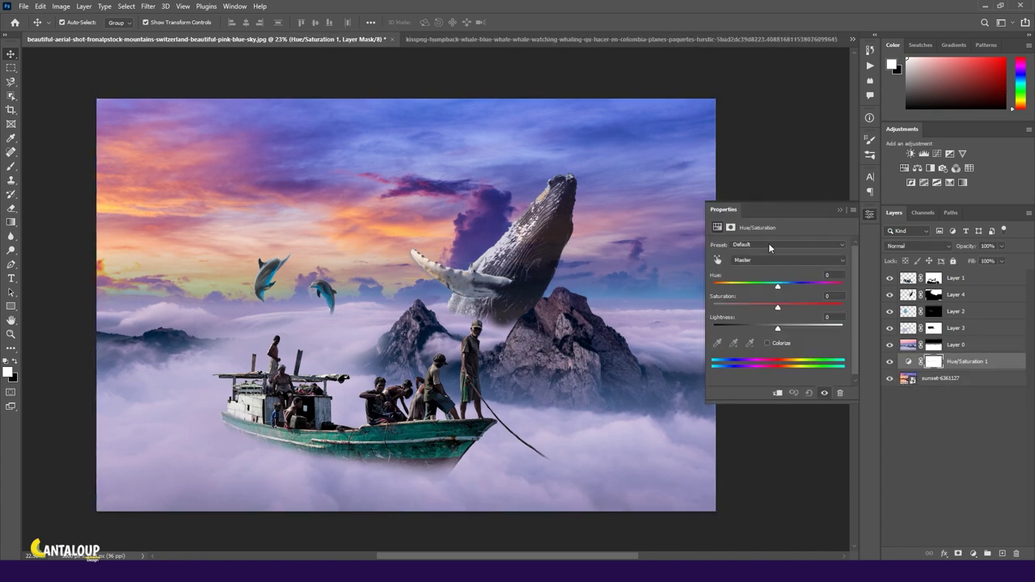
mouse_move(777, 287)
left_mouse_down()
mouse_move(757, 288)
mouse_move(786, 307)
mouse_move(766, 289)
left_mouse_up()
left_click_drag(777, 330, 776, 302)
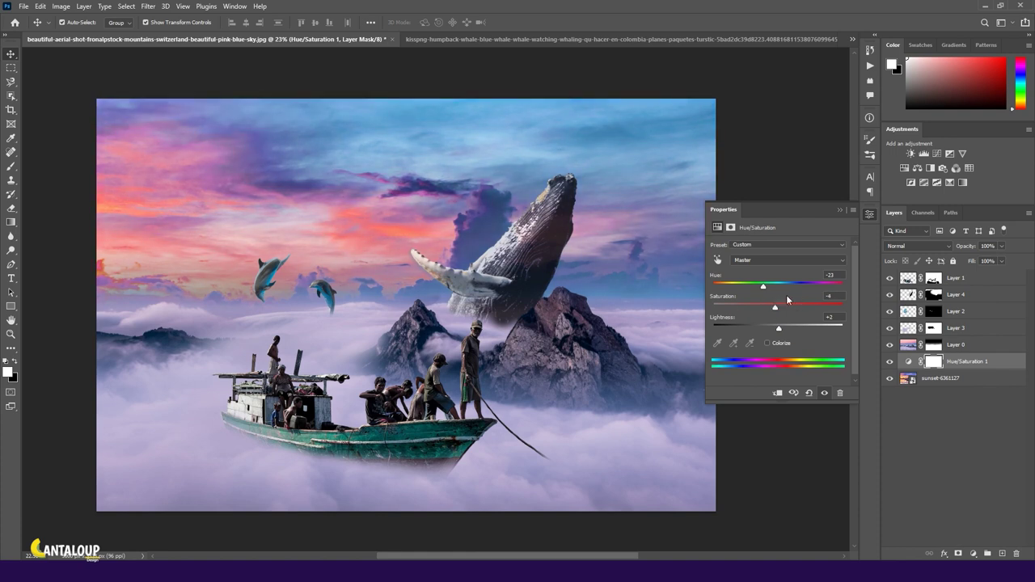
left_click(840, 209)
scroll(493, 322, "down", 1)
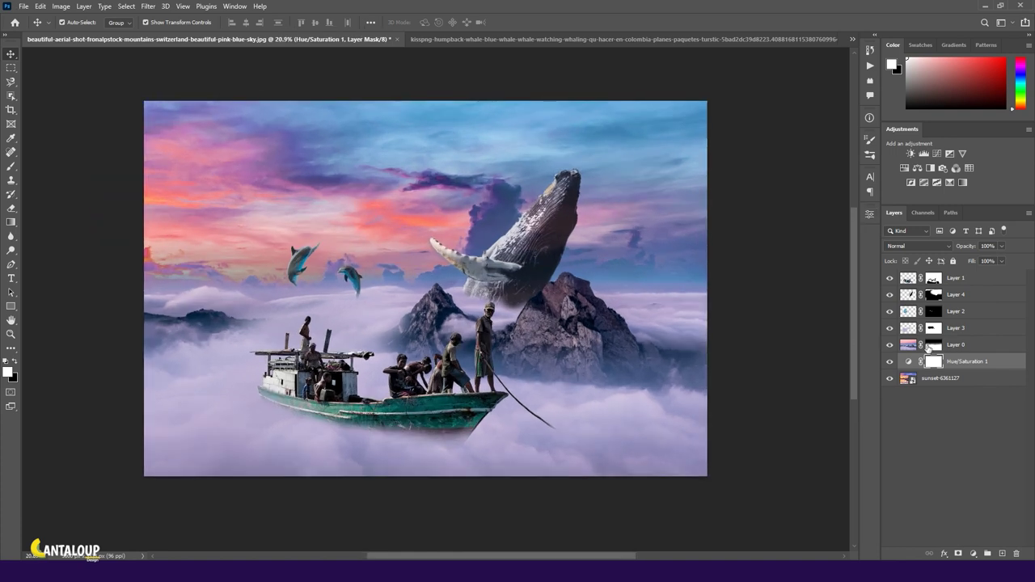
Toggle mist Layer 3 to compare, then set it to 86% opacity and 81% fill
left_click(909, 327)
left_click(890, 328)
left_click(890, 329)
left_click(891, 328)
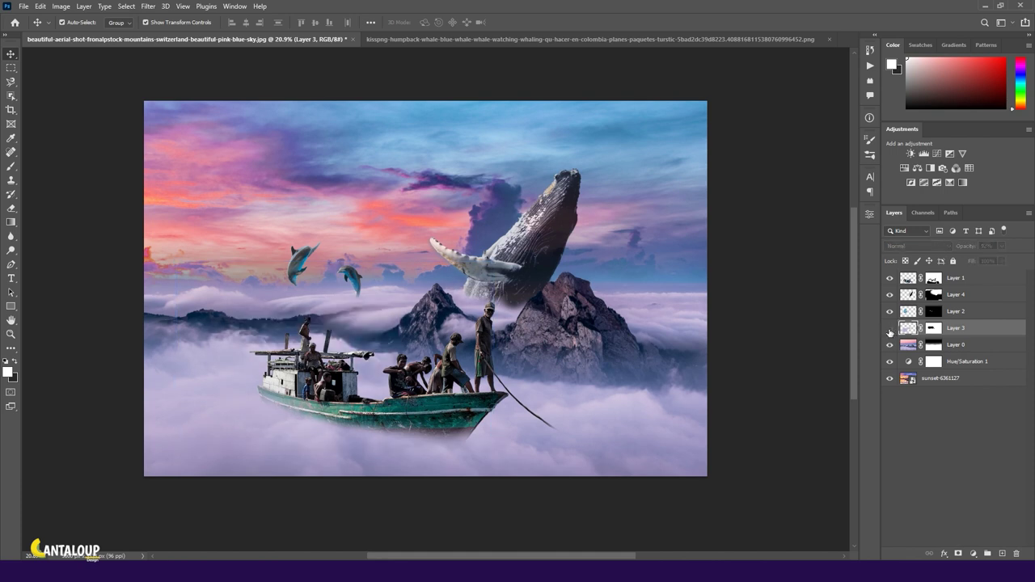
left_click(890, 328)
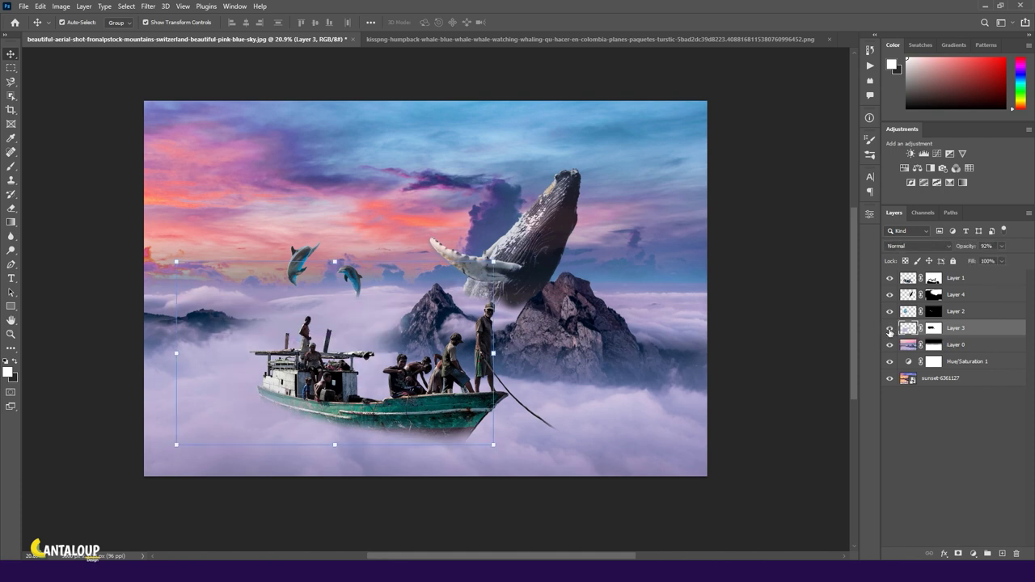
left_click_drag(961, 252, 964, 267)
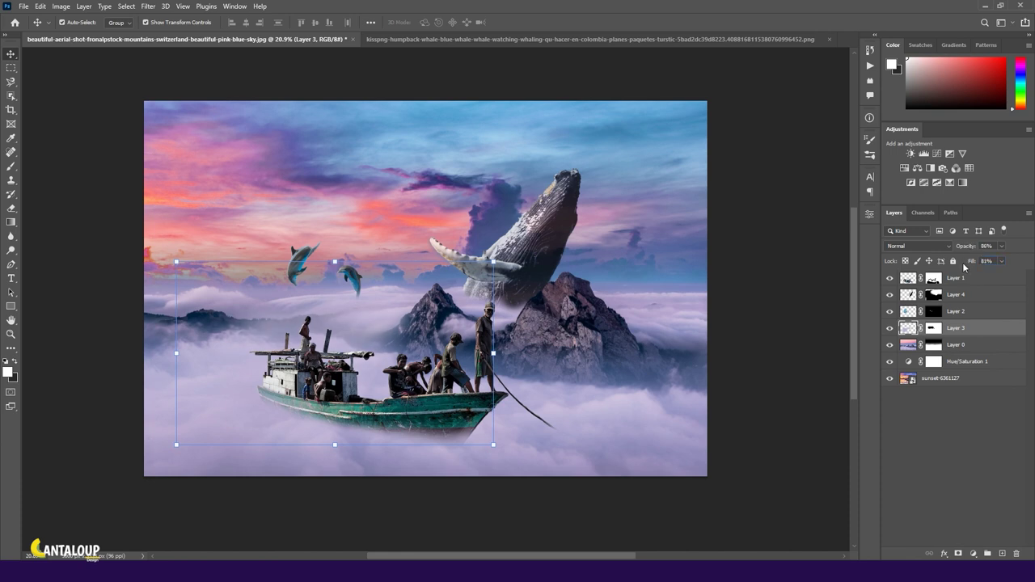
left_click(955, 312)
Clip a Hue/Saturation to the dolphins, shifting Hue and setting Saturation -51, Lightness +2
left_click(917, 167)
key("ctrl+alt+g")
scroll(324, 257, "up", 5)
mouse_move(778, 285)
left_mouse_down()
mouse_move(831, 285)
mouse_move(738, 310)
left_mouse_up()
mouse_move(809, 289)
left_mouse_down()
mouse_move(827, 286)
mouse_move(796, 289)
left_mouse_up()
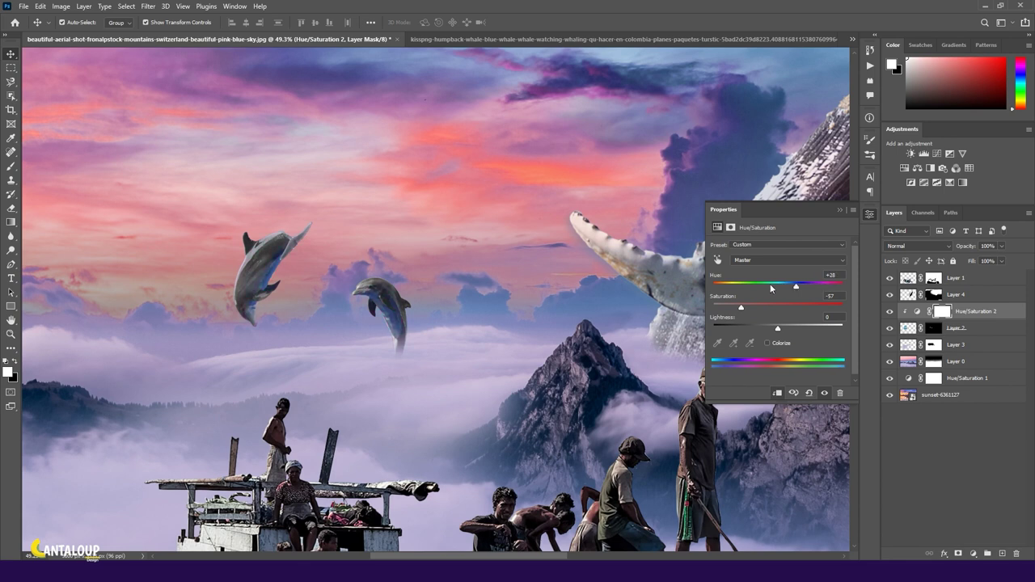
scroll(421, 239, "down", 4)
left_click_drag(741, 310, 781, 331)
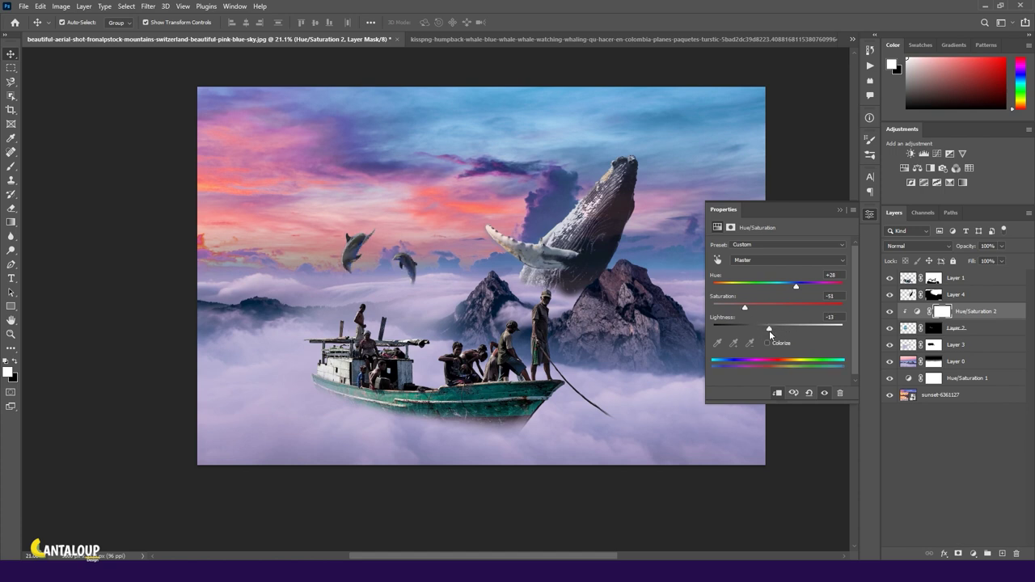
left_click(839, 210)
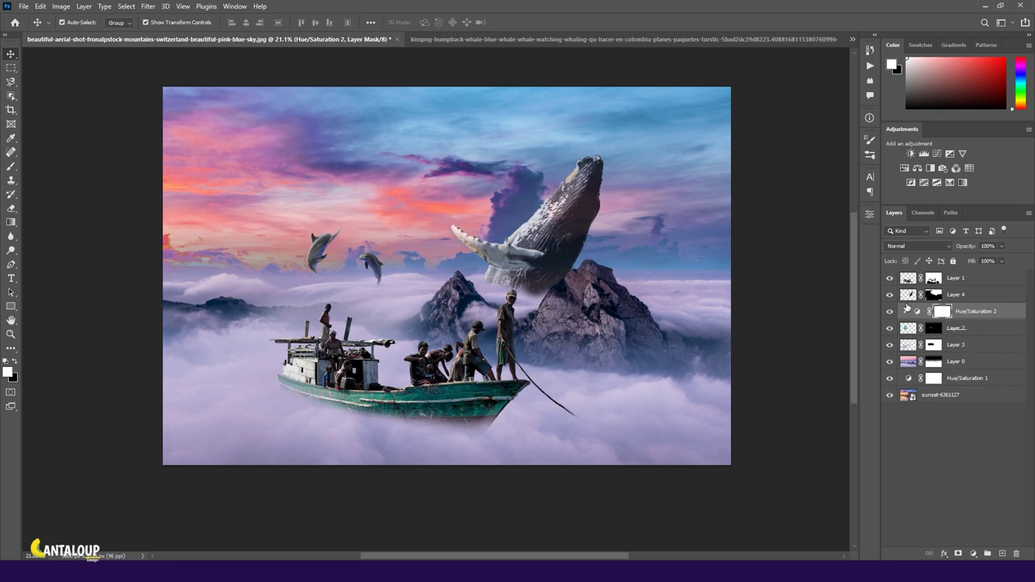
Clip a Colorize Hue/Saturation to whale Layer 4, tinting it blue-purple around Hue 255
left_click(908, 295)
left_click(890, 295)
left_click(904, 169)
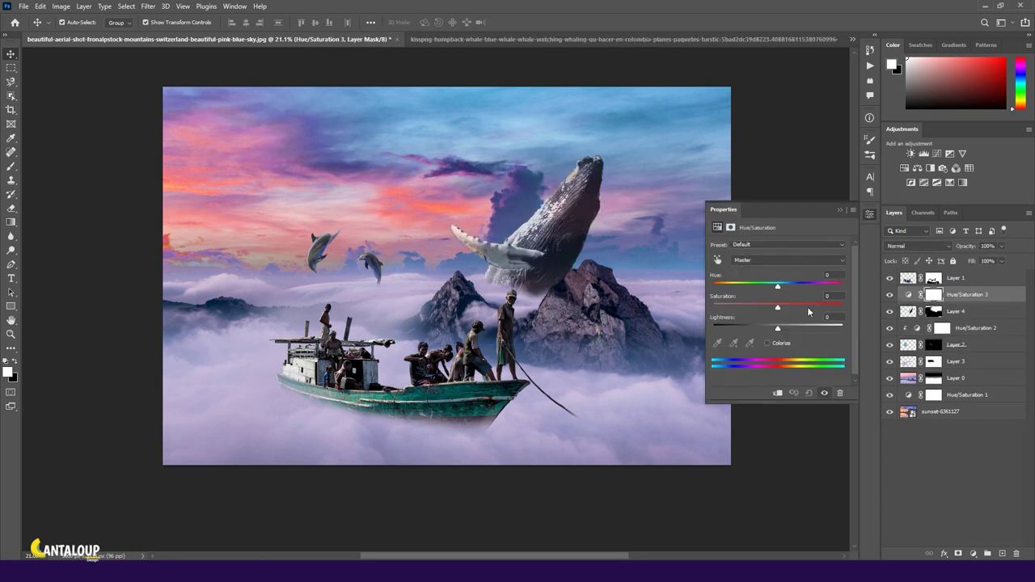
left_click(913, 300, "alt")
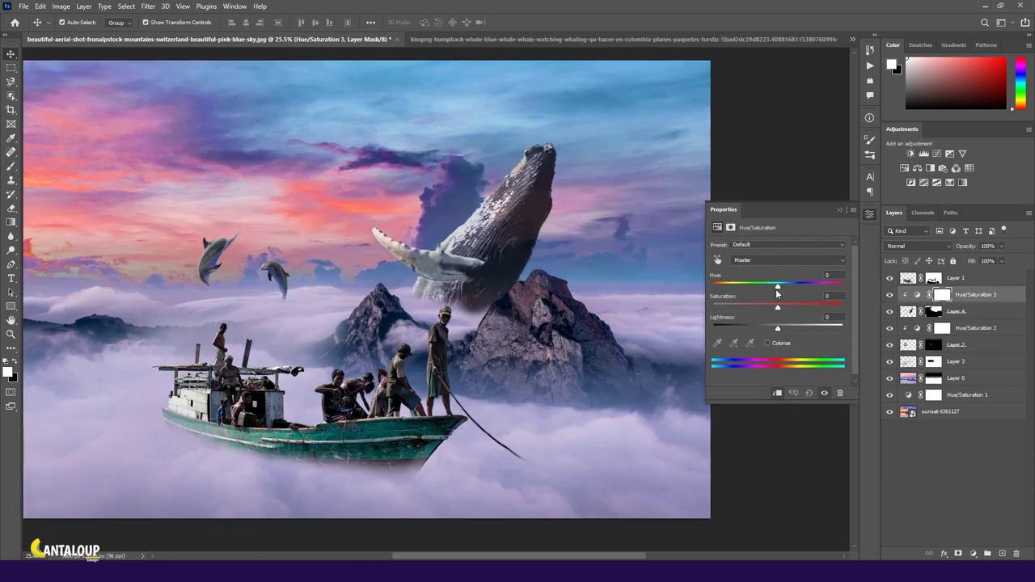
mouse_move(778, 287)
left_mouse_down()
mouse_move(717, 289)
mouse_move(739, 286)
left_mouse_up()
left_click(768, 343)
left_click_drag(713, 289, 800, 289)
left_click_drag(743, 305, 804, 285)
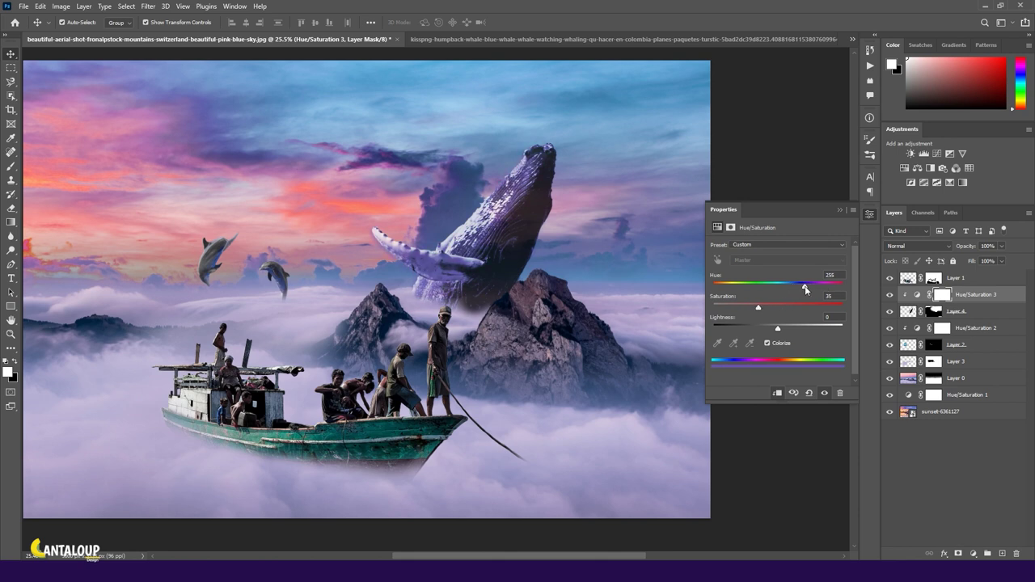
left_click(839, 210)
Switch the dolphins' Hue/Saturation 2 to Colorize at Hue 278, Saturation 29, Lightness +1
double_click(917, 327)
left_click(767, 343)
left_click_drag(795, 295, 794, 310)
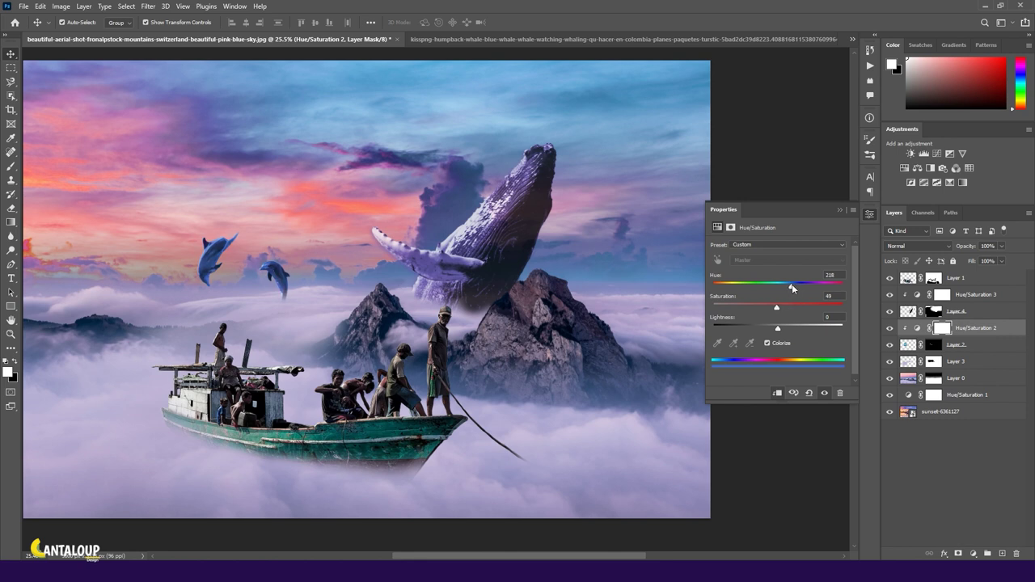
left_click_drag(776, 326, 774, 328)
scroll(499, 270, "down", 2)
scroll(499, 270, "up", 1)
mouse_move(794, 286)
left_mouse_down()
mouse_move(810, 286)
mouse_move(742, 308)
left_mouse_up()
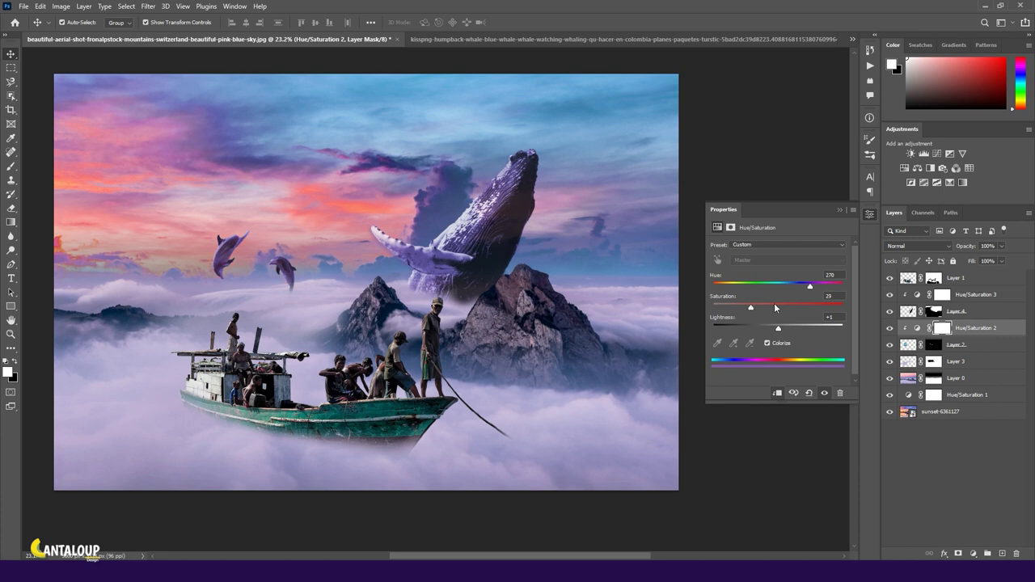
left_click(840, 210)
left_click(919, 285)
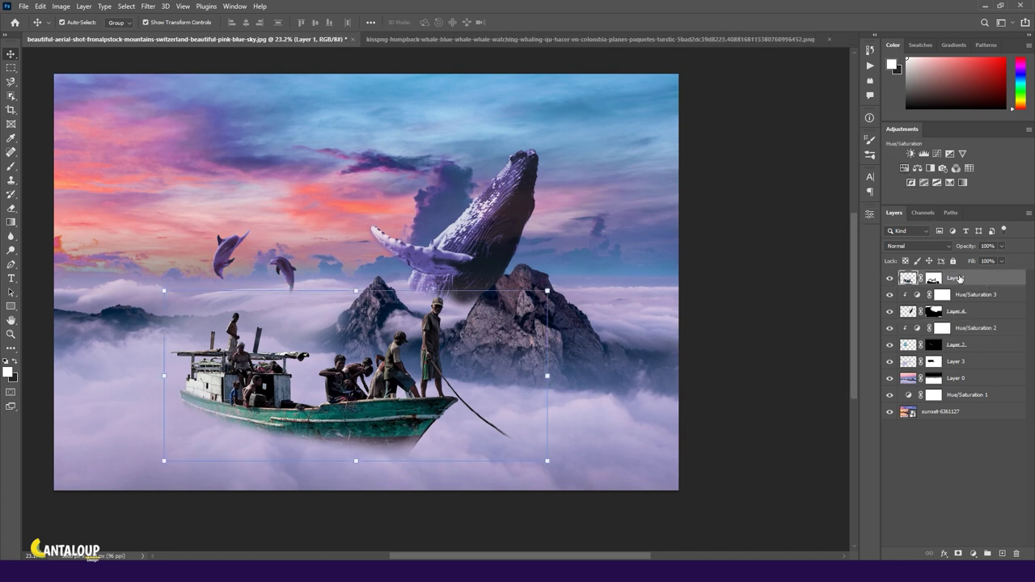
Alt-drag a copy of Hue/Saturation 3 to the top, clipped to the boat at 51% opacity, 57% fill
left_click(956, 345)
left_click(959, 298)
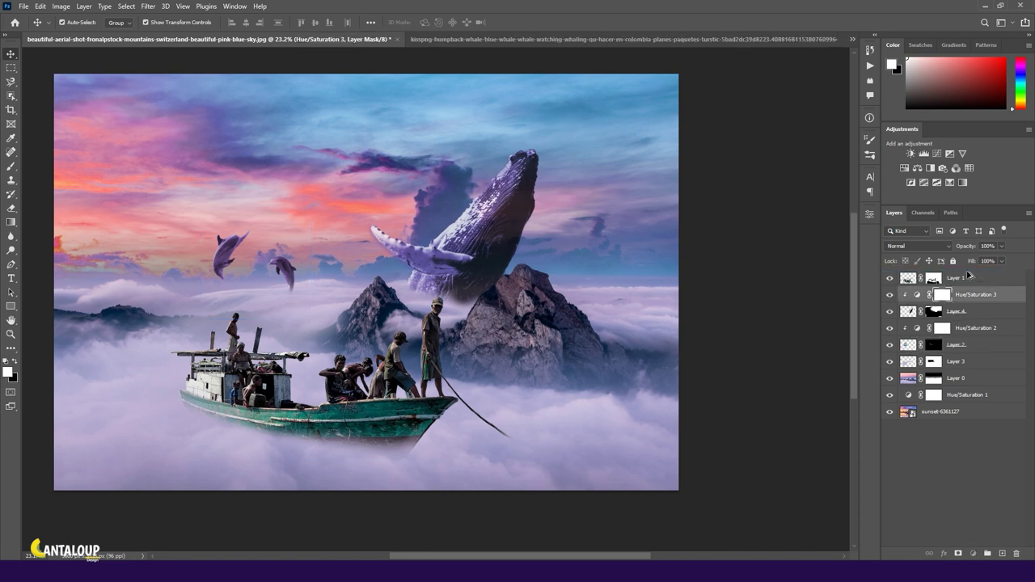
left_click_drag(968, 277, 909, 279)
left_click(910, 287, "alt")
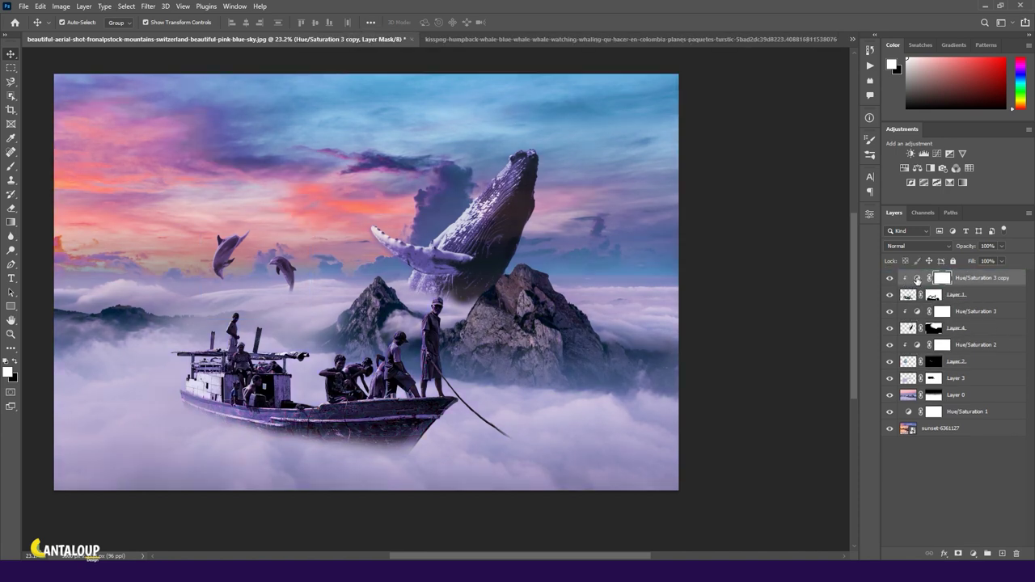
mouse_move(971, 261)
left_mouse_down()
mouse_move(958, 261)
mouse_move(968, 249)
left_mouse_up()
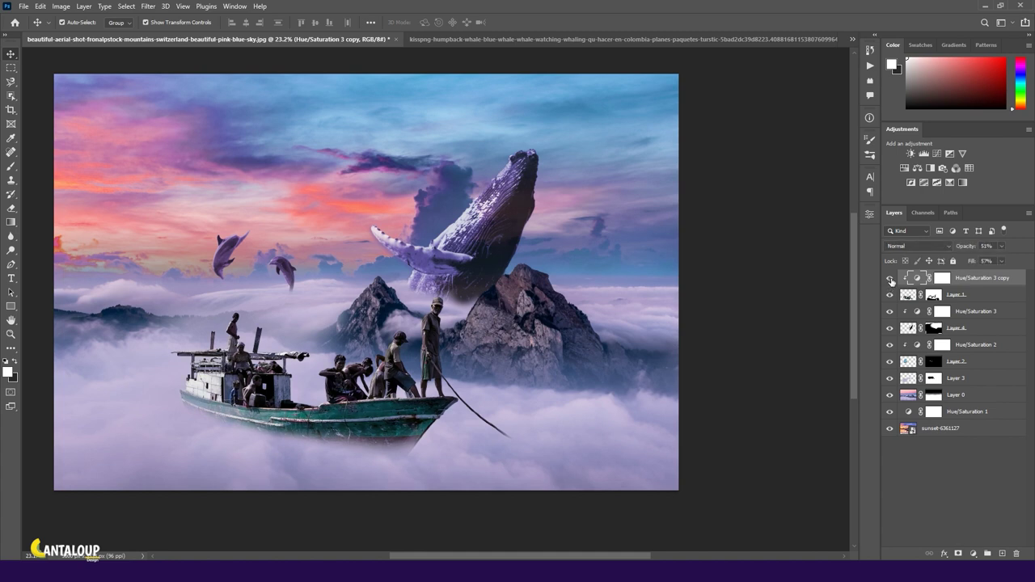
left_click(938, 431)
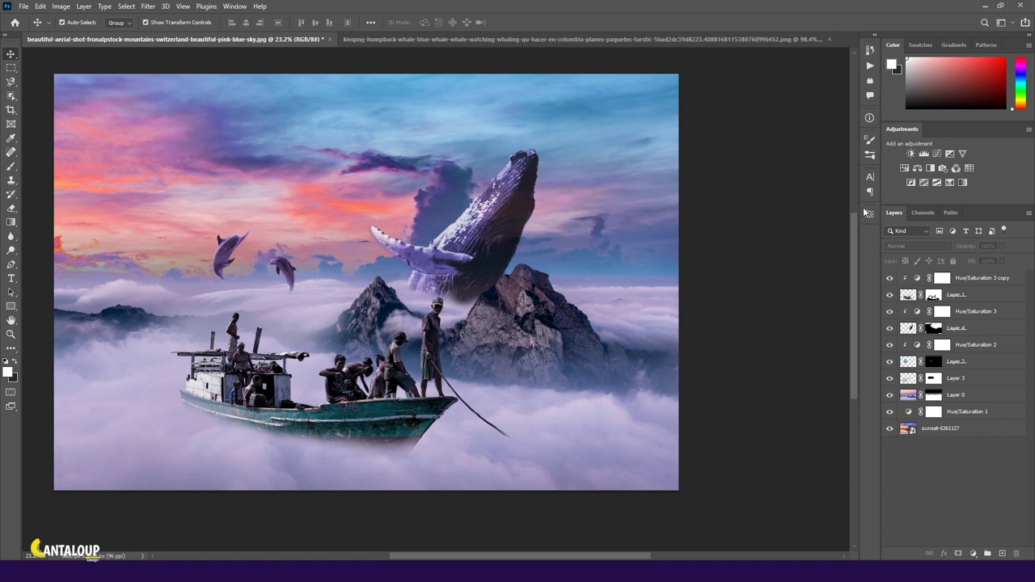
left_click(981, 279)
On new Layer 5, paint a huge soft glow of sampled sky pink over the left sky in Overlay mode
left_click(11, 137)
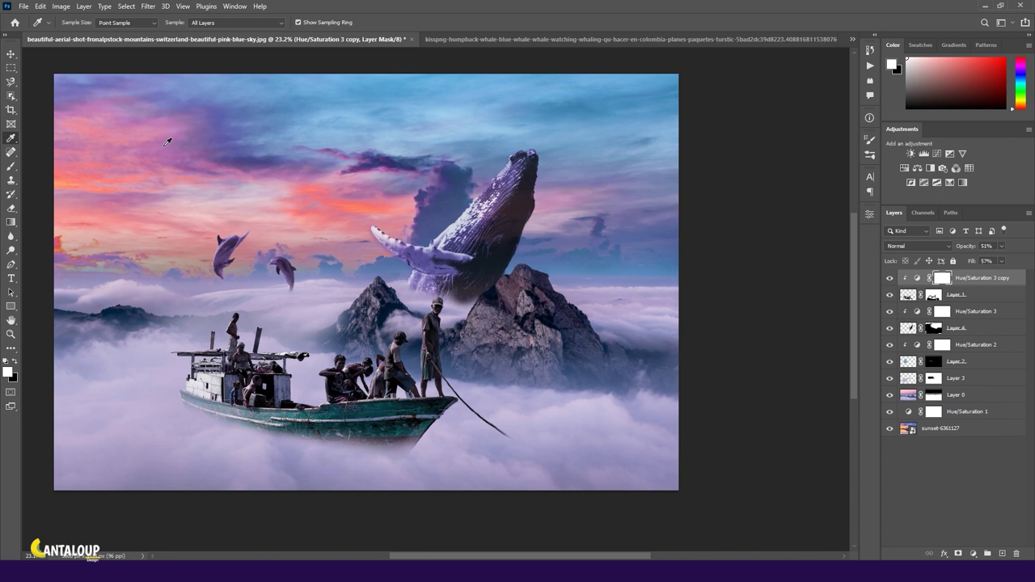
left_click(1002, 554)
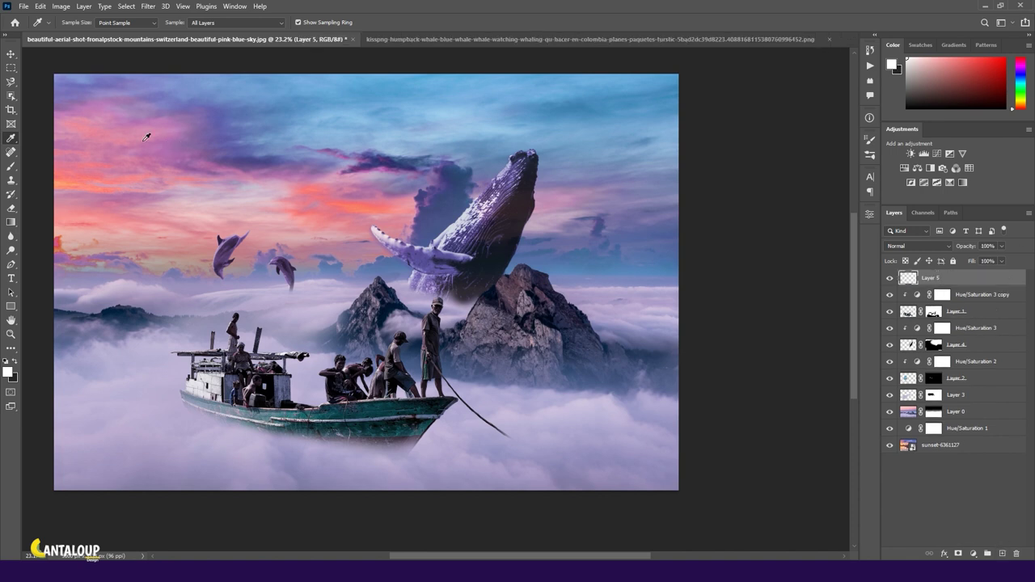
left_click(174, 129)
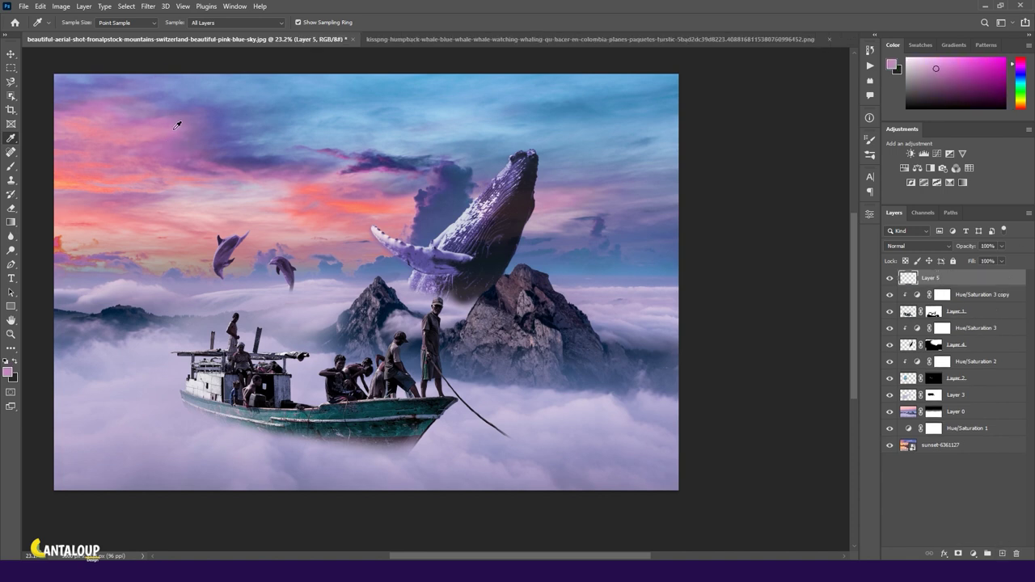
scroll(155, 170, "up", 3)
scroll(185, 190, "up", 1)
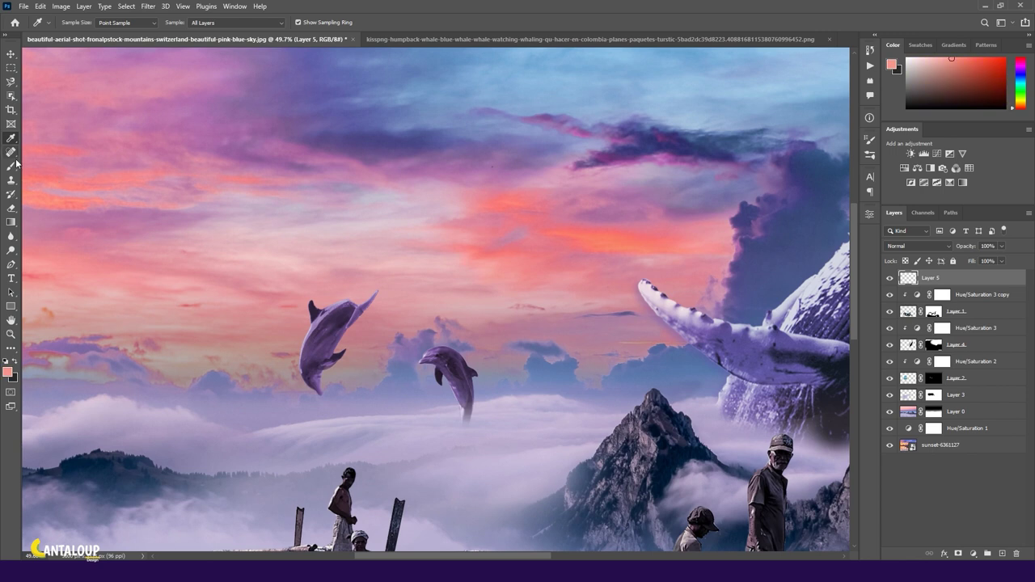
left_click(11, 165)
scroll(259, 259, "down", 5)
left_click_drag(278, 22, 315, 22)
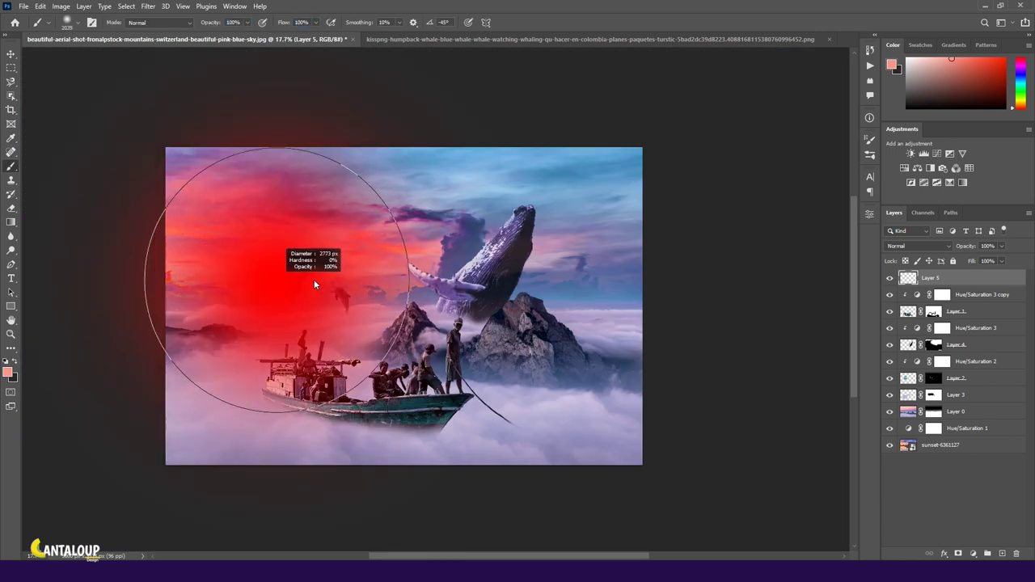
left_click(259, 235)
key("ctrl+z")
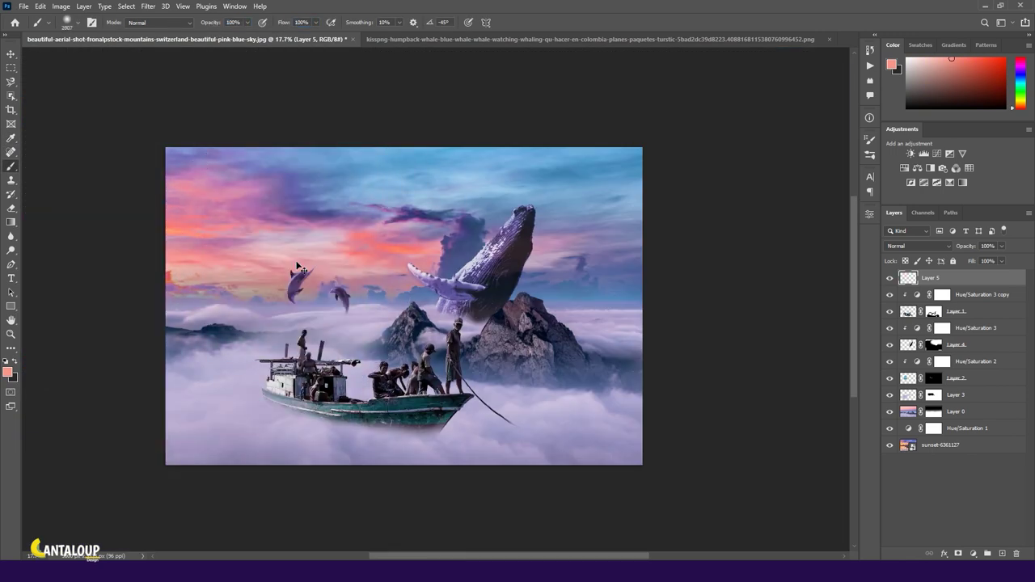
left_click(267, 243)
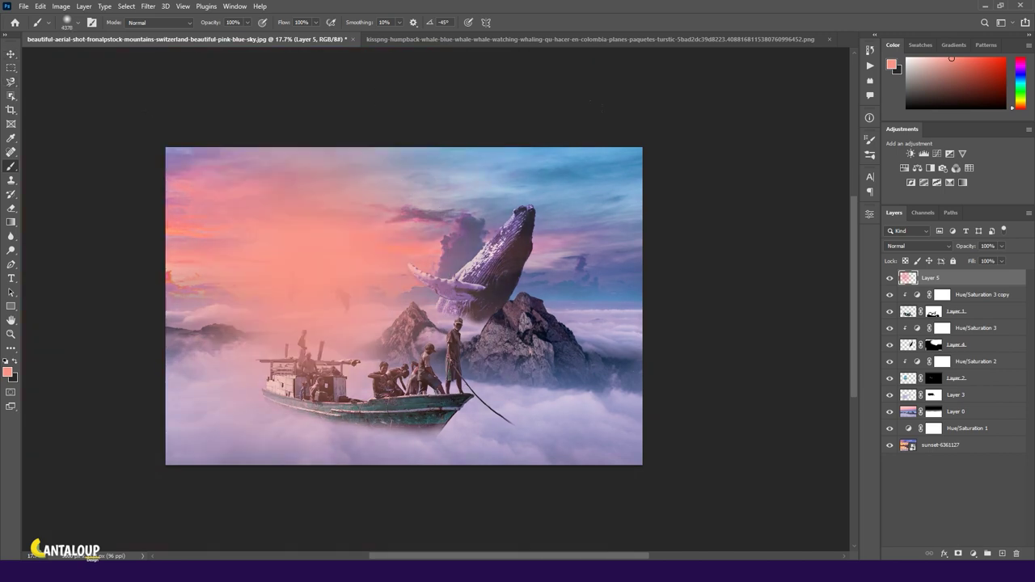
left_click(905, 246)
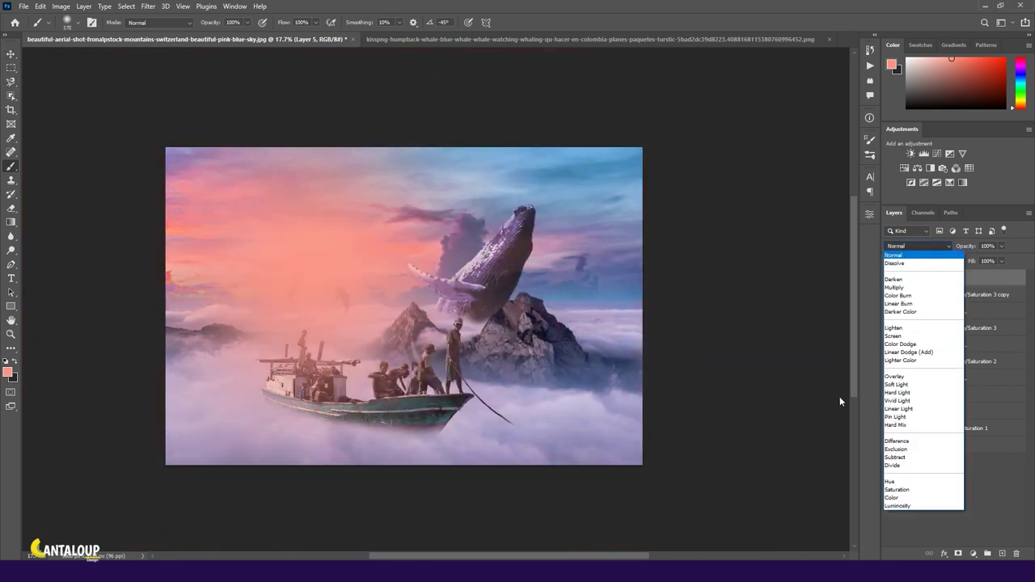
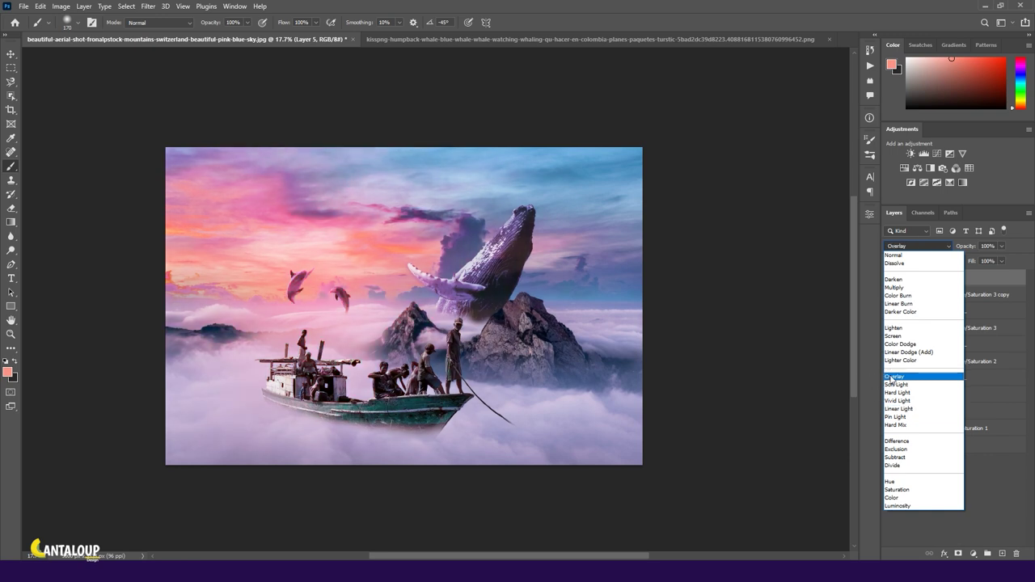
Set Layer 5 to Linear Light, duplicate it, then switch the original Layer 5 to Overlay
left_click(889, 410)
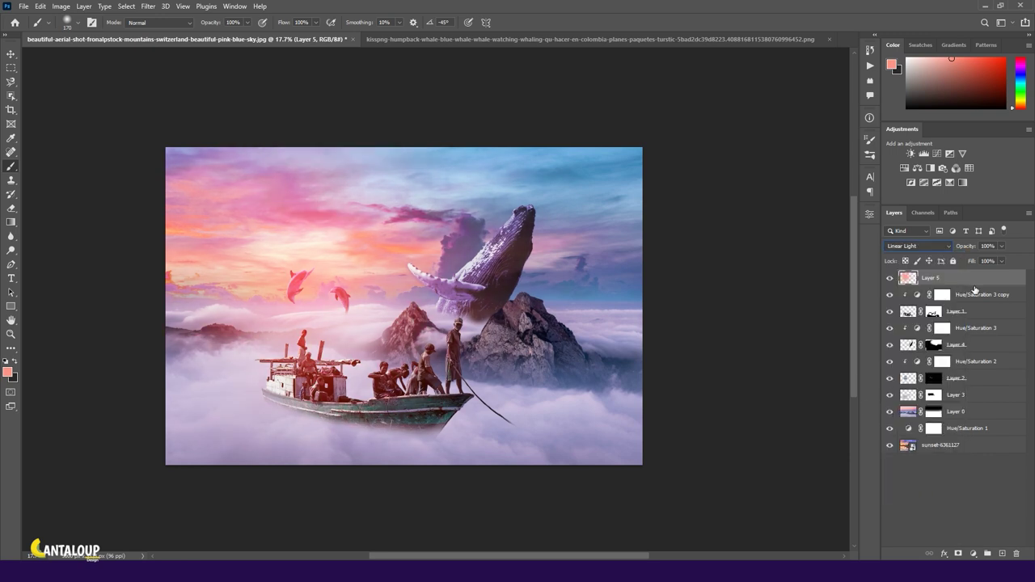
key("ctrl+j")
left_click(930, 294)
left_click(918, 246)
left_click(890, 345)
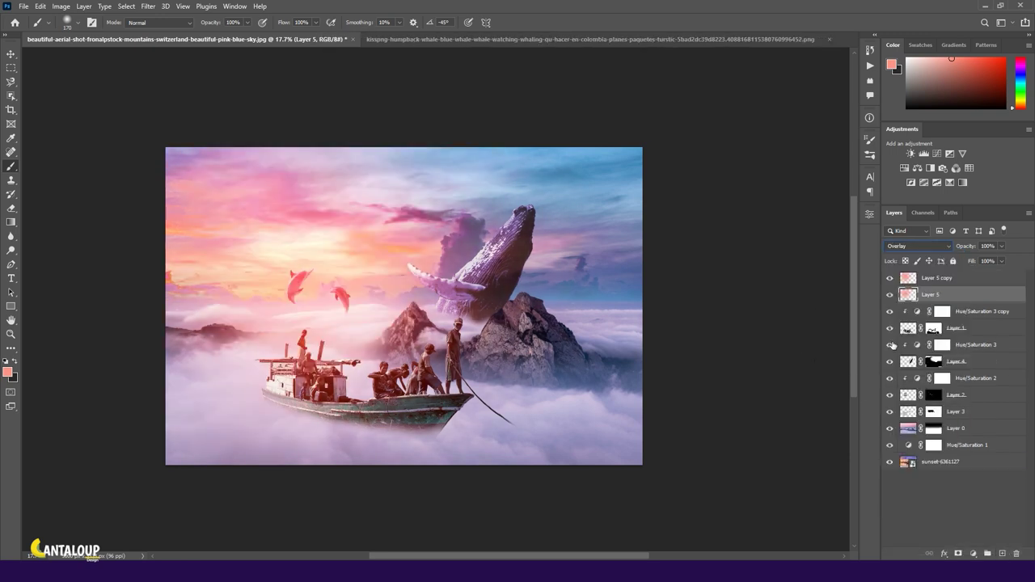
left_click(930, 278)
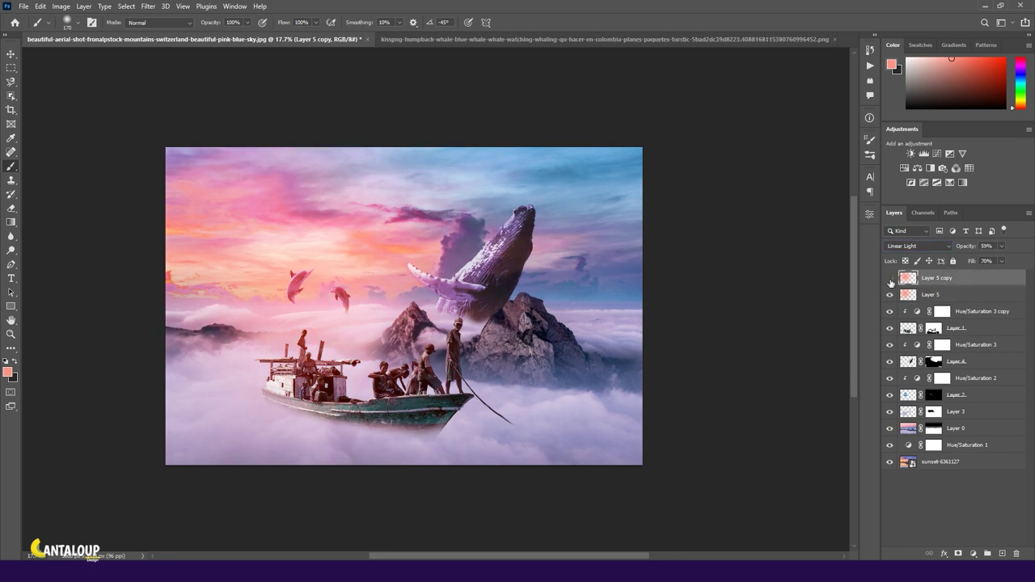
scroll(358, 263, "down", 2)
scroll(358, 263, "up", 3)
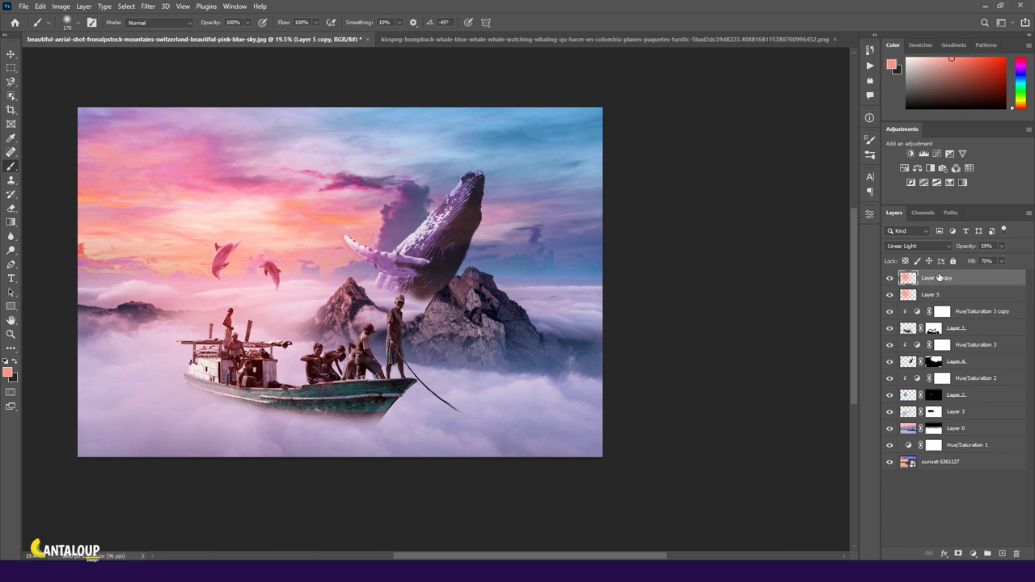
Duplicate Layer 5 copy, set the new copy to Screen, and delete its layer mask
key("ctrl+j")
left_click(906, 246)
left_click(893, 336)
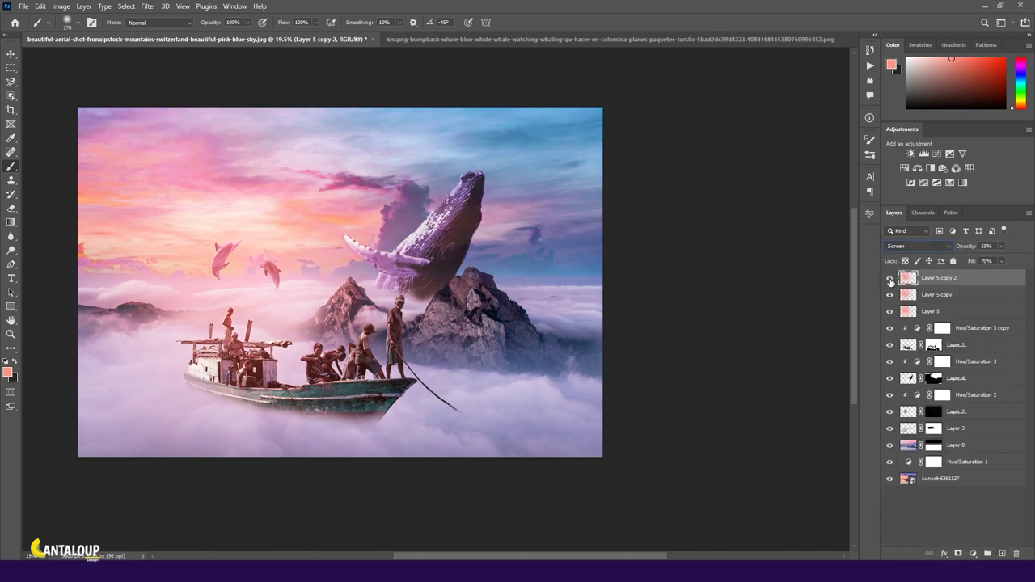
scroll(510, 277, "down", 1)
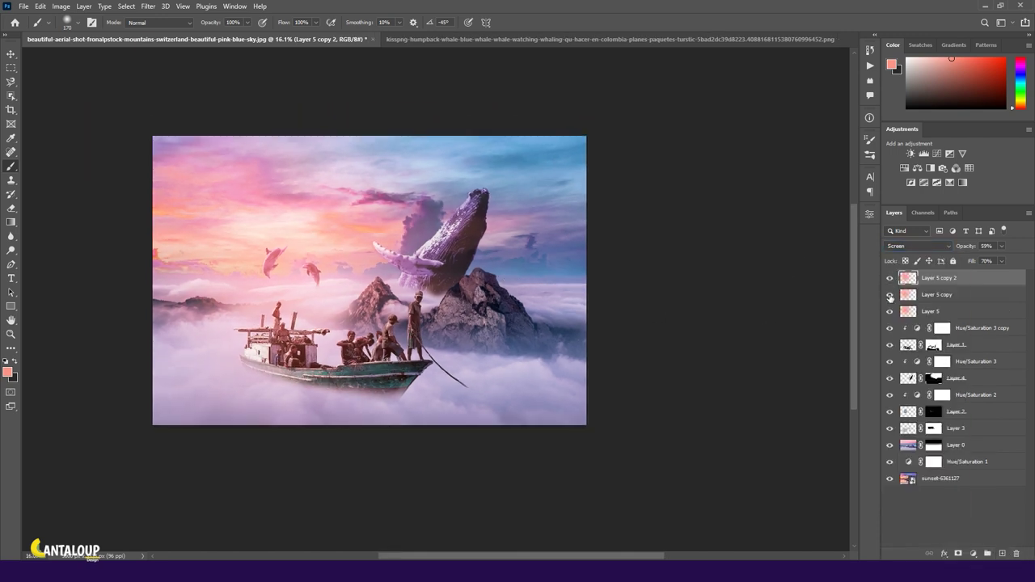
left_click(906, 246)
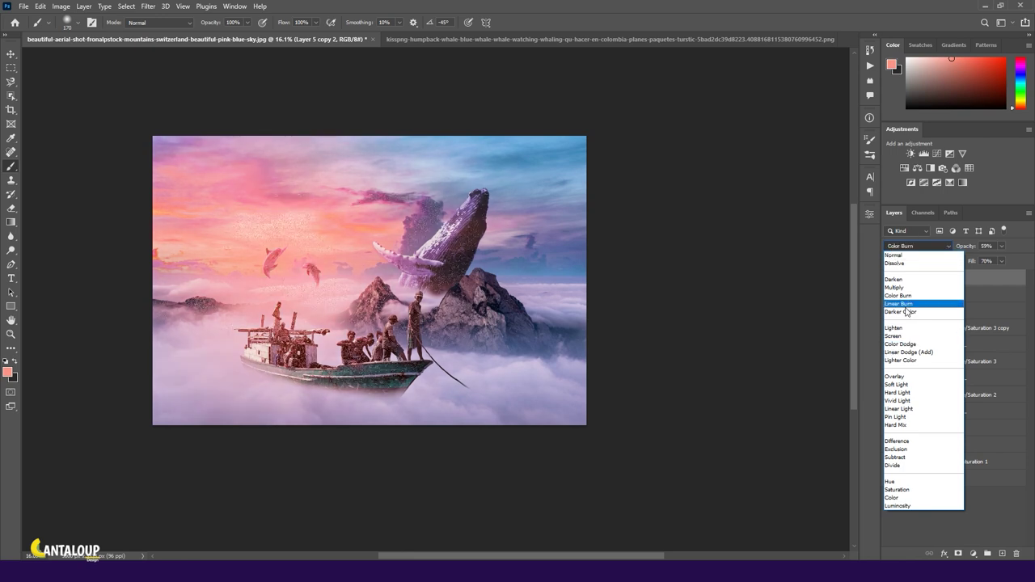
key("Escape")
left_click(935, 279)
right_click(937, 280)
left_click(956, 303)
Add a colorized Hue/Saturation layer above Layer 4, then delete it as misplaced
left_click(918, 382)
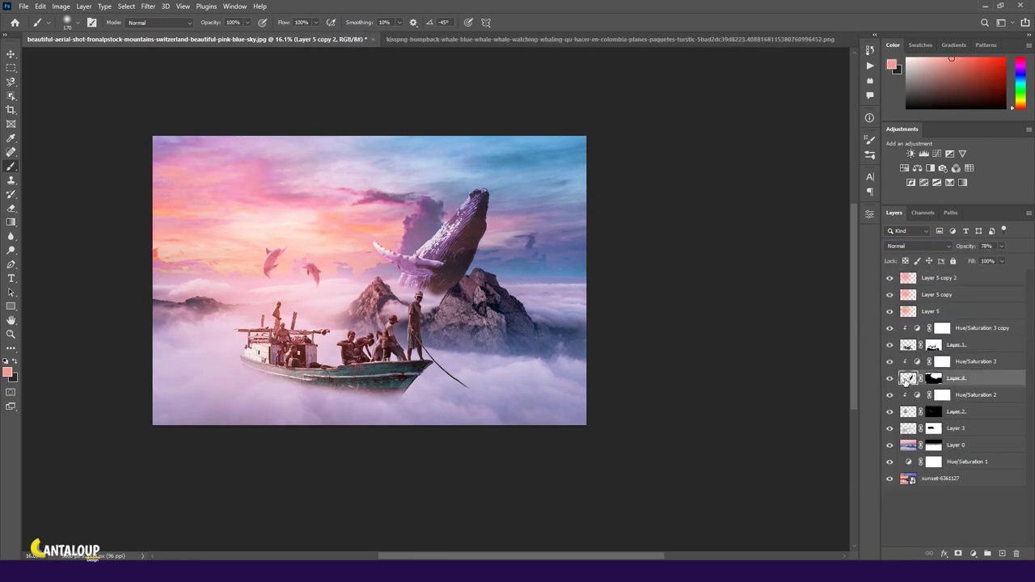
left_click(904, 167)
left_click(767, 343)
left_click_drag(748, 307, 883, 311)
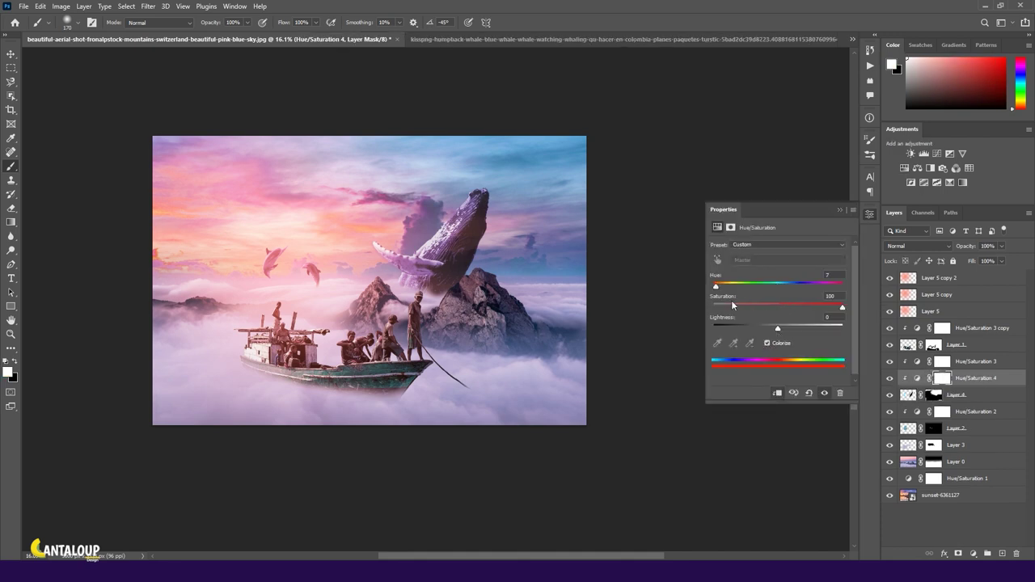
left_click(891, 395)
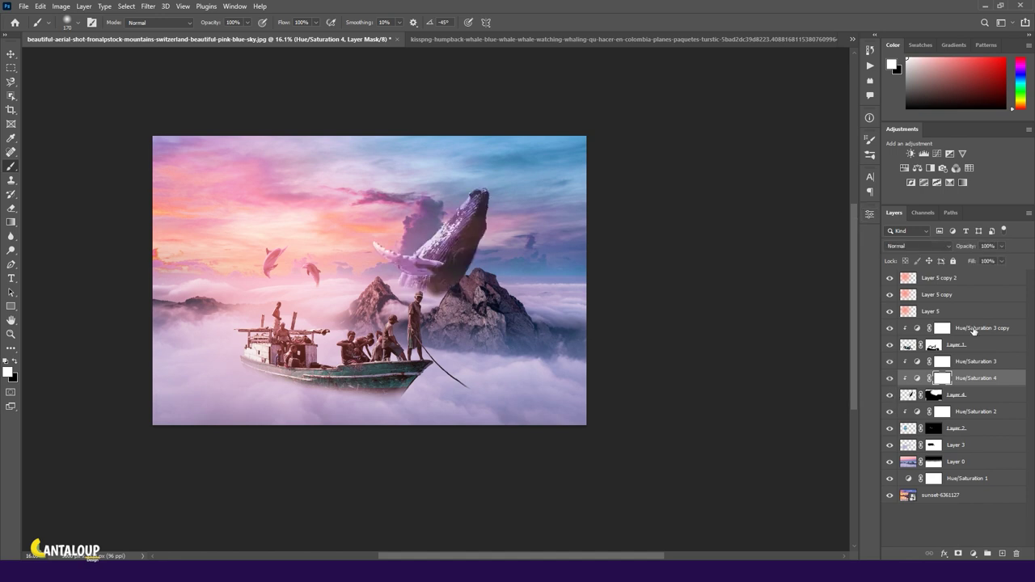
left_click_drag(974, 378, 1017, 554)
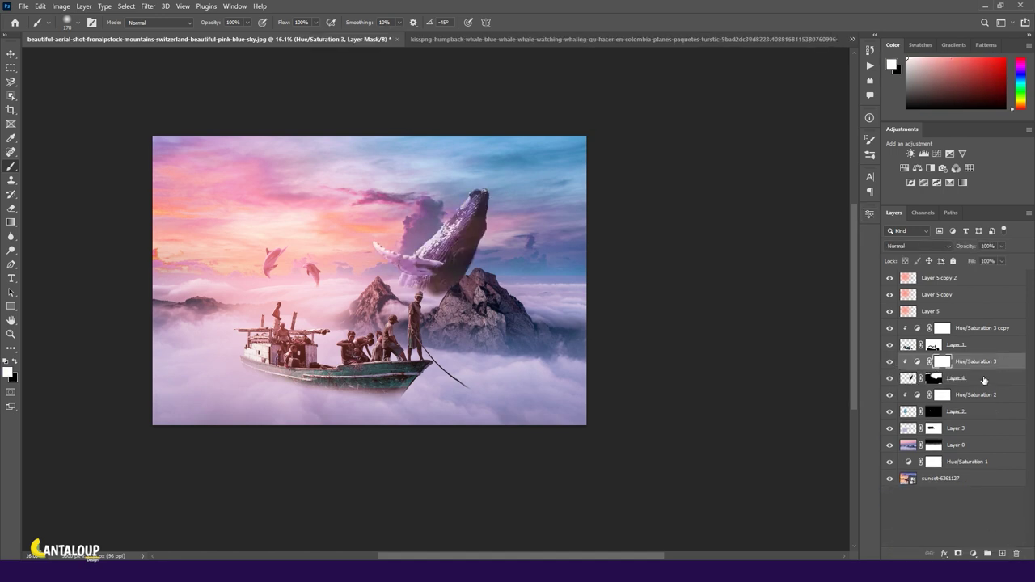
Add a clipped, colorized Hue/Saturation 4 over the whale: Hue 342, Saturation 67, Lightness +11
left_click(905, 168)
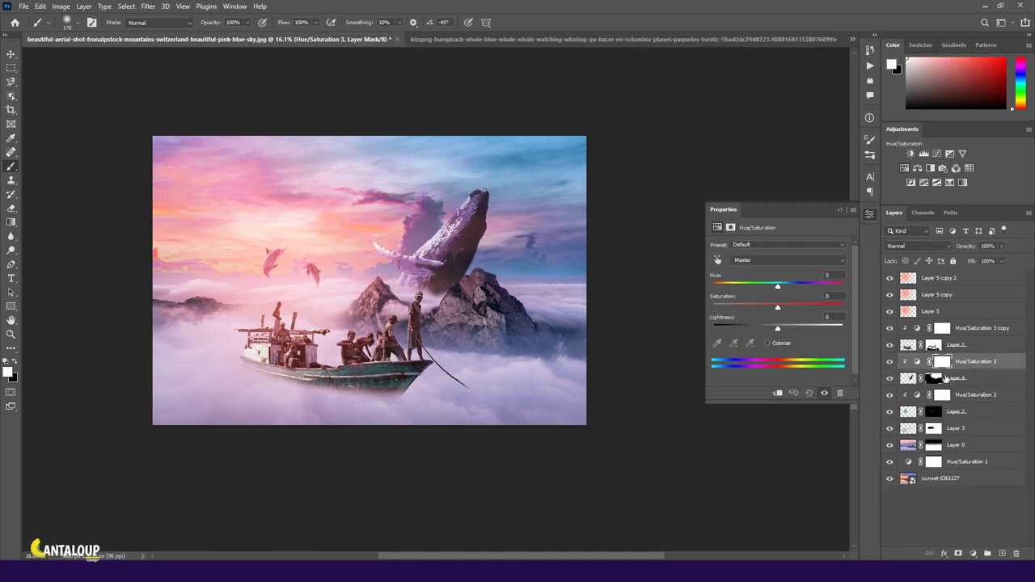
left_click(768, 342)
left_click_drag(745, 307, 838, 308)
mouse_move(713, 289)
left_mouse_down()
mouse_move(844, 280)
mouse_move(825, 284)
left_mouse_up()
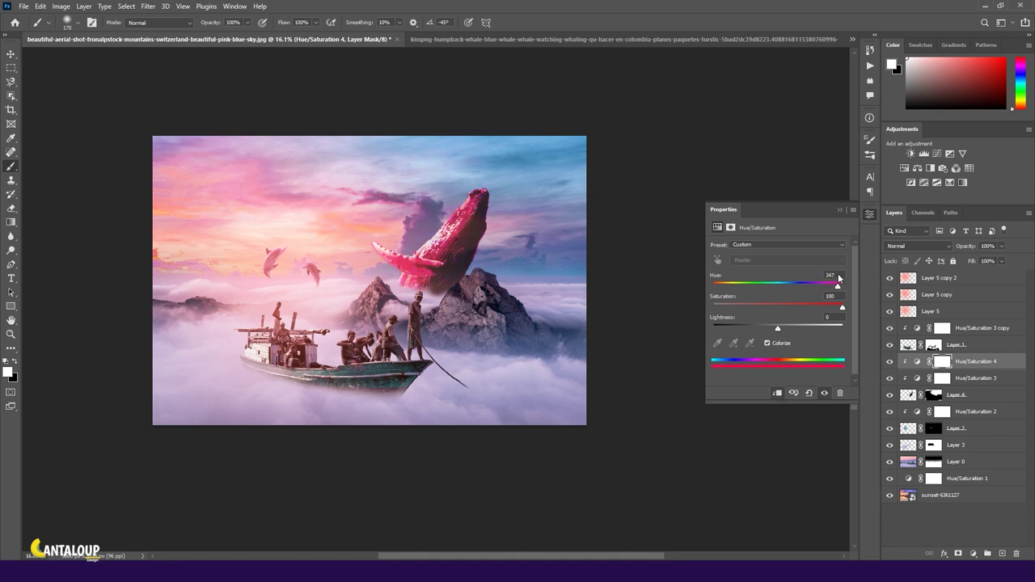
mouse_move(834, 279)
left_mouse_down()
mouse_move(847, 269)
mouse_move(827, 287)
left_mouse_up()
mouse_move(778, 328)
left_mouse_down()
mouse_move(796, 324)
mouse_move(785, 331)
left_mouse_up()
scroll(437, 211, "up", 3)
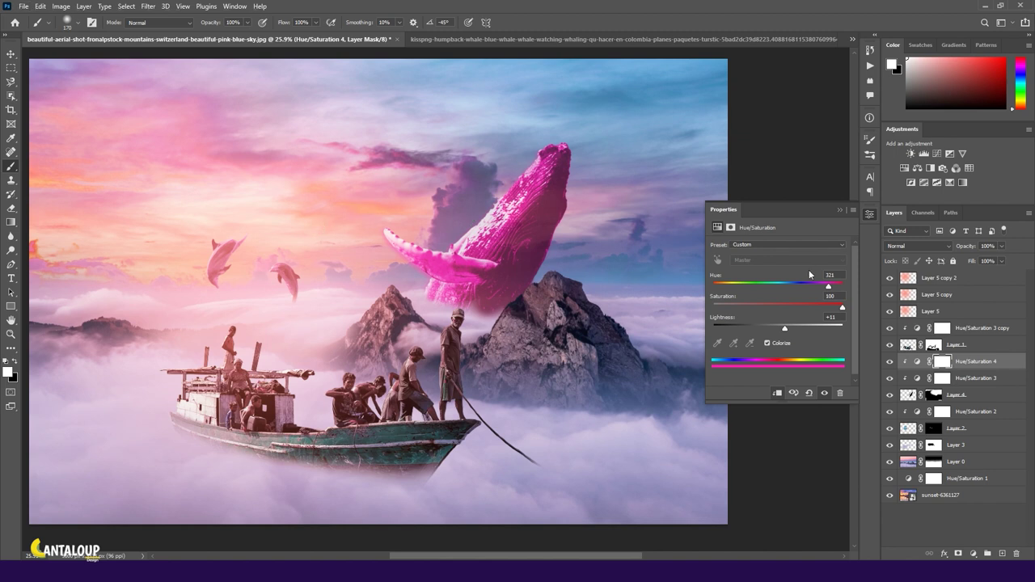
mouse_move(826, 288)
left_mouse_down()
mouse_move(791, 289)
mouse_move(829, 288)
left_mouse_up()
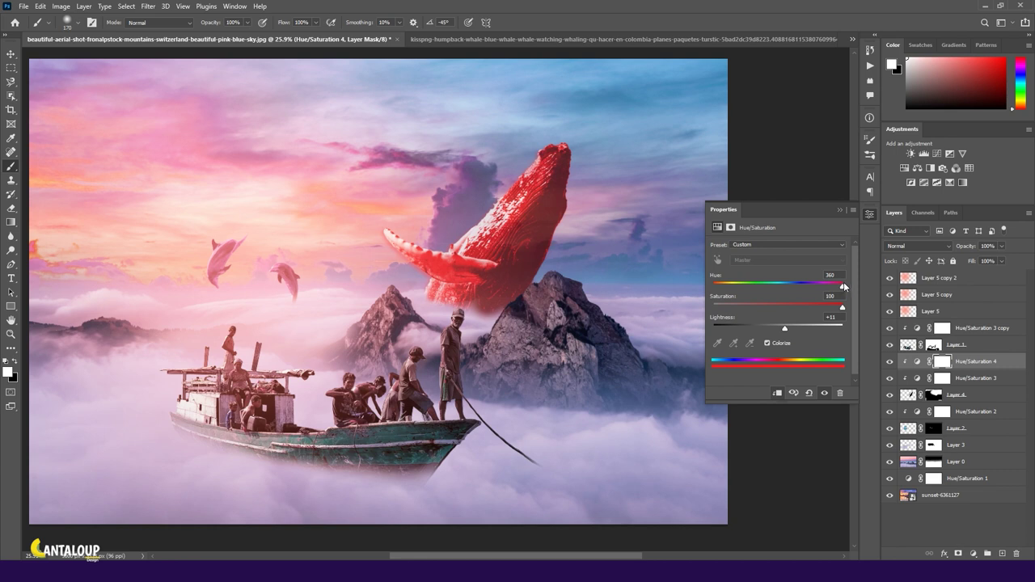
left_click(842, 211)
scroll(419, 249, "down", 2)
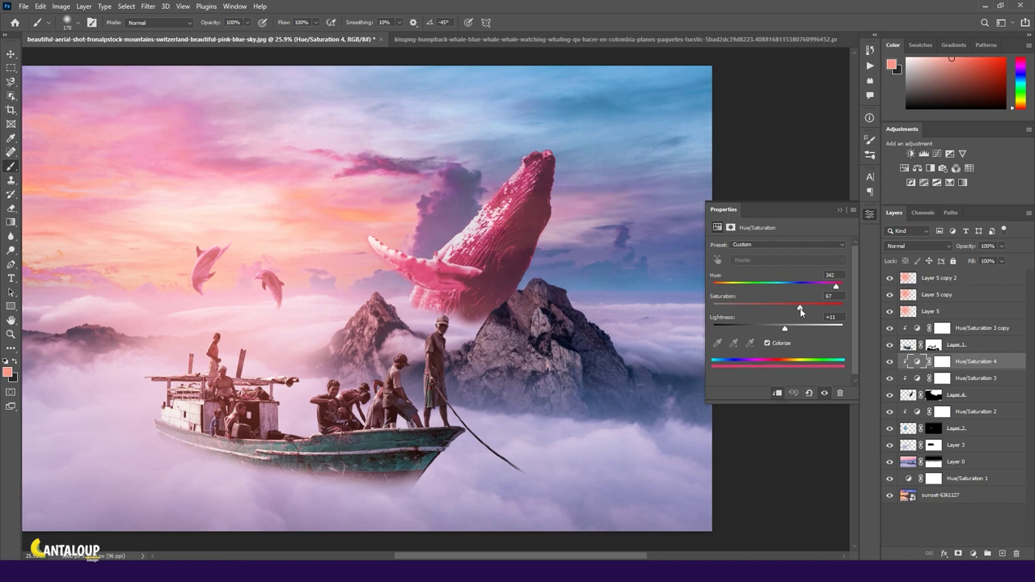
Invert the Hue/Saturation 4 mask to hide the tint, then paint it back onto the whale's head
left_click(842, 211)
left_click(942, 361)
key("ctrl+i")
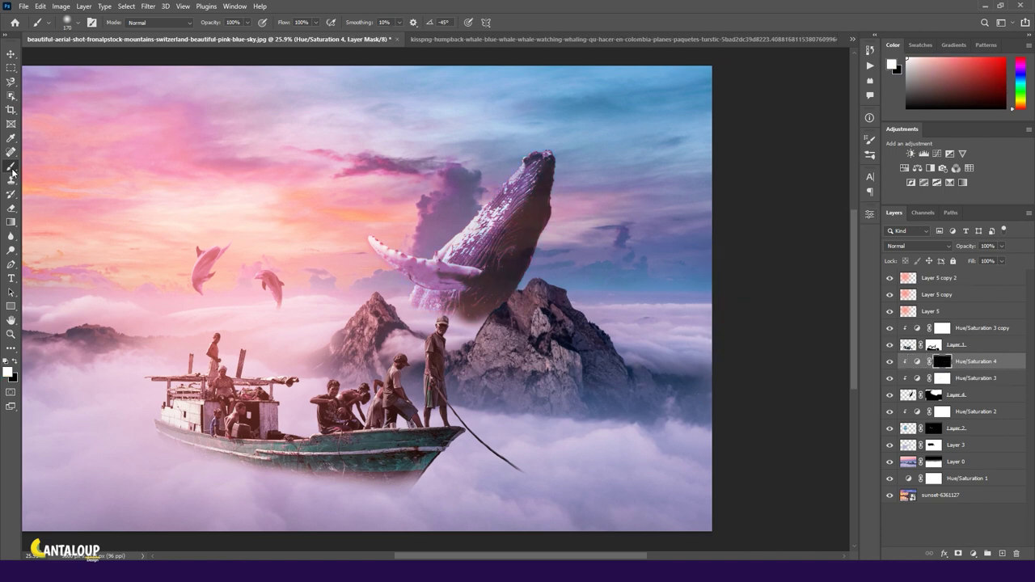
scroll(461, 141, "up", 5)
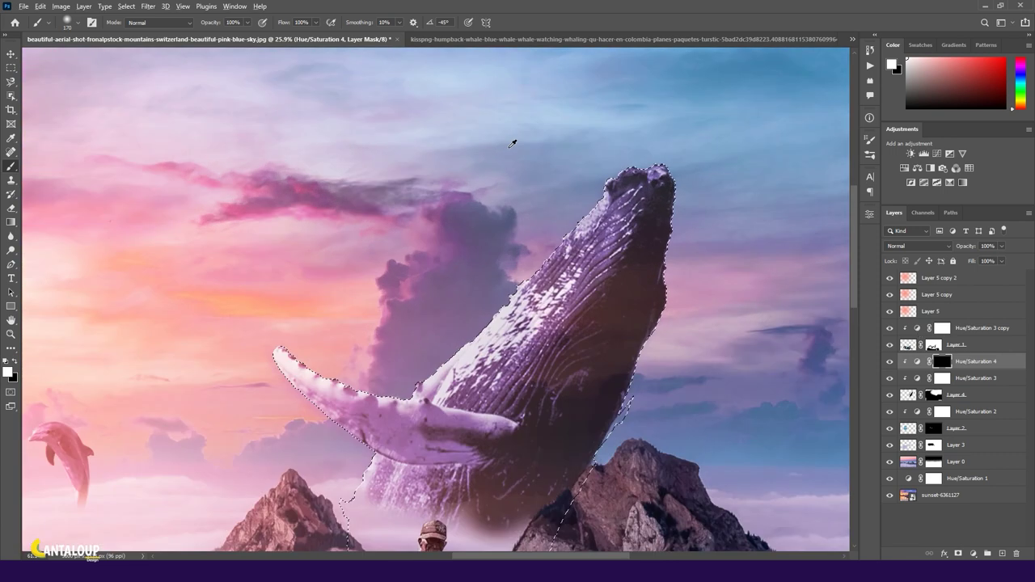
left_click_drag(659, 176, 624, 197)
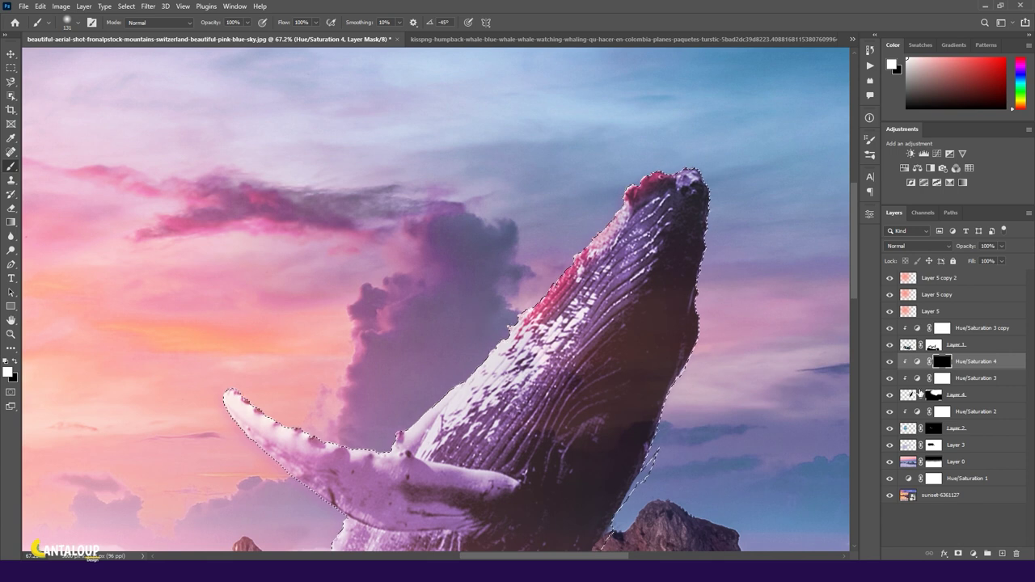
Raise Hue/Saturation 4 saturation for a stronger magenta tint
double_click(917, 362)
mouse_move(803, 307)
left_mouse_down()
mouse_move(842, 307)
mouse_move(831, 288)
left_mouse_up()
left_click(940, 363)
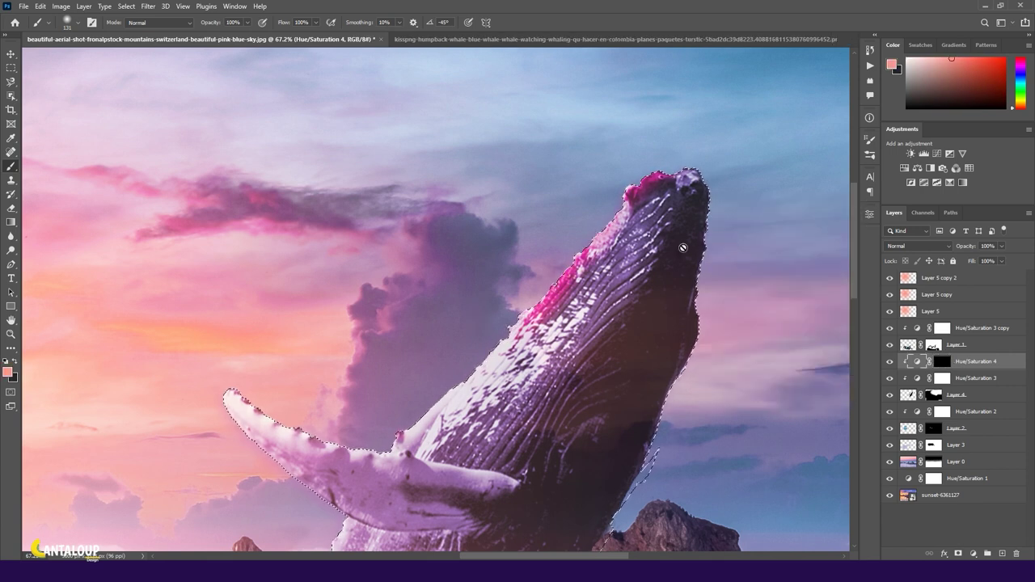
Paint white on the mask along the whale's head tip and fin edge, then zoom out
left_click(940, 362)
key("x")
left_click_drag(693, 166, 625, 178)
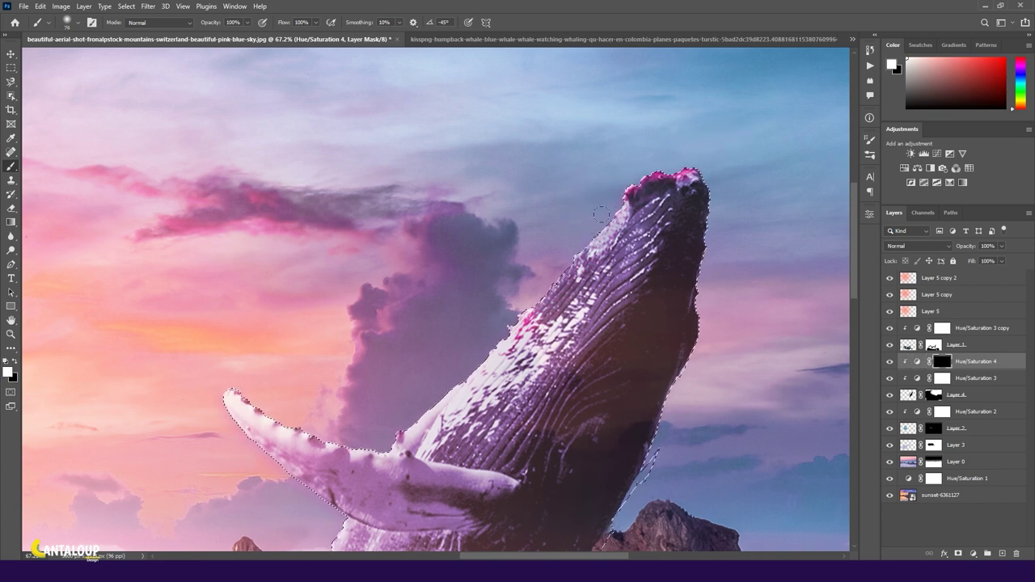
left_click_drag(235, 404, 320, 437)
scroll(243, 316, "down", 3)
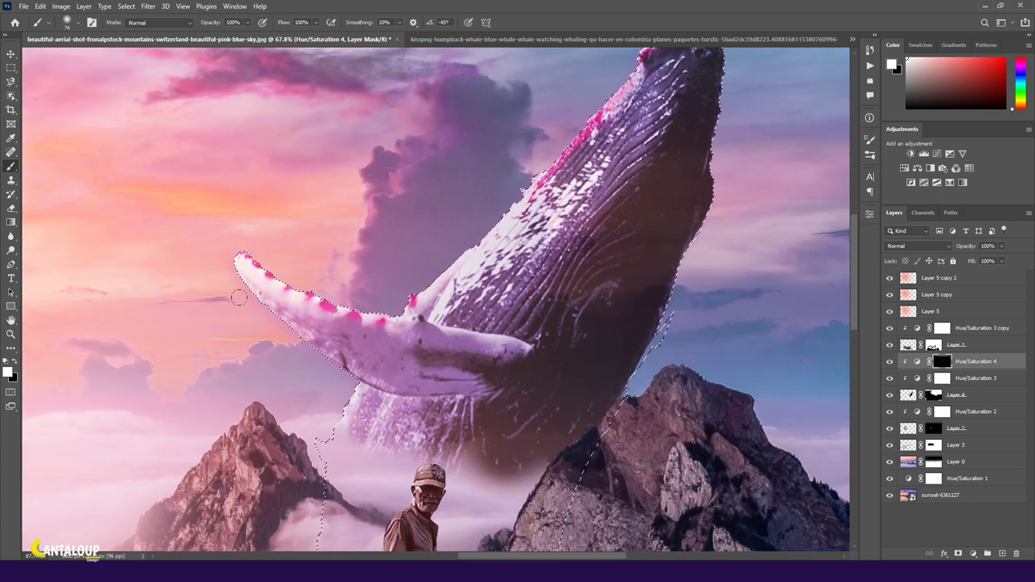
scroll(486, 245, "down", 2)
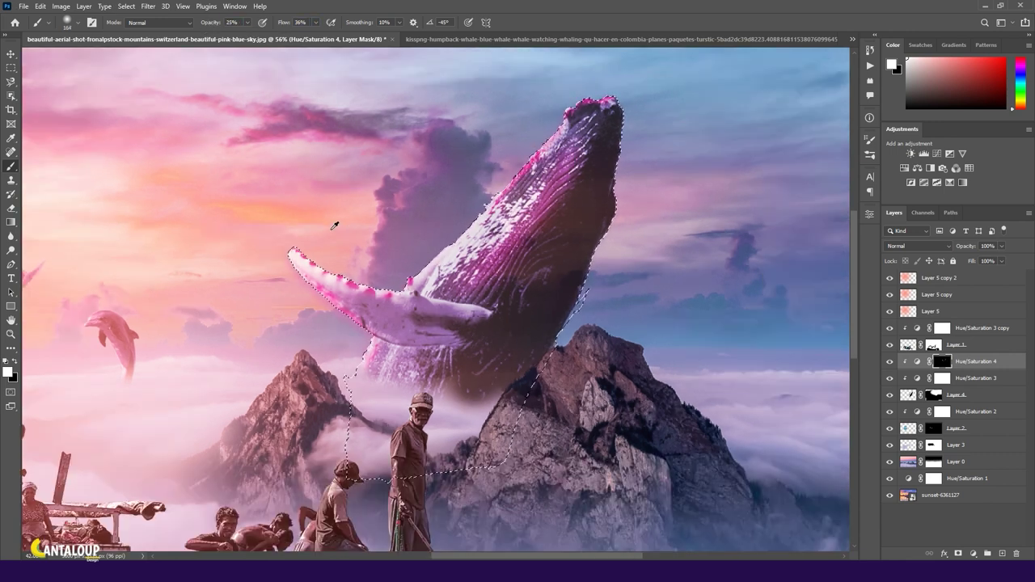
scroll(334, 226, "down", 2)
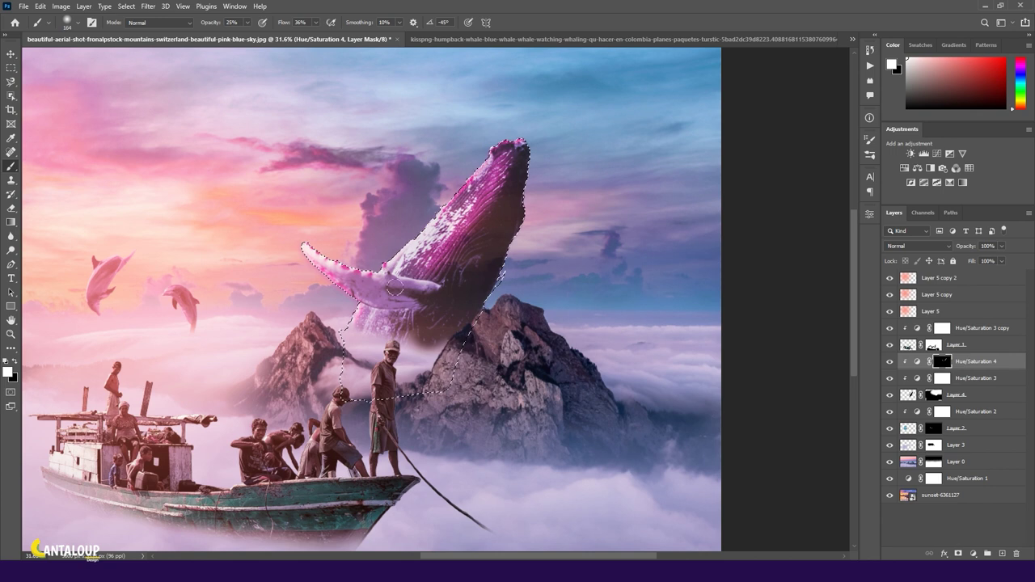
scroll(395, 286, "down", 2)
Raise Hue/Saturation 4 lightness to +55 to lighten the whale's pink tint
key("v")
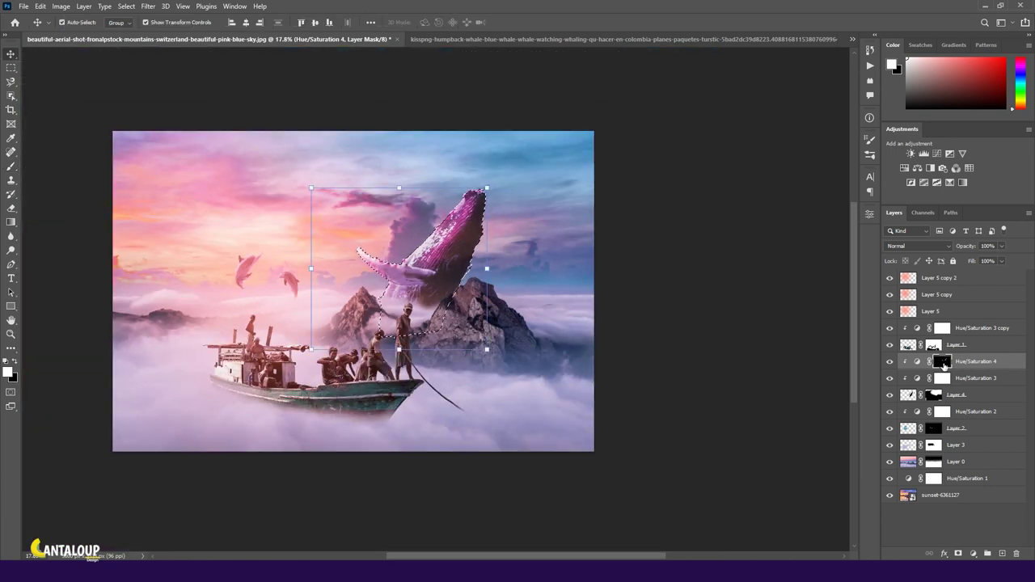
double_click(918, 362)
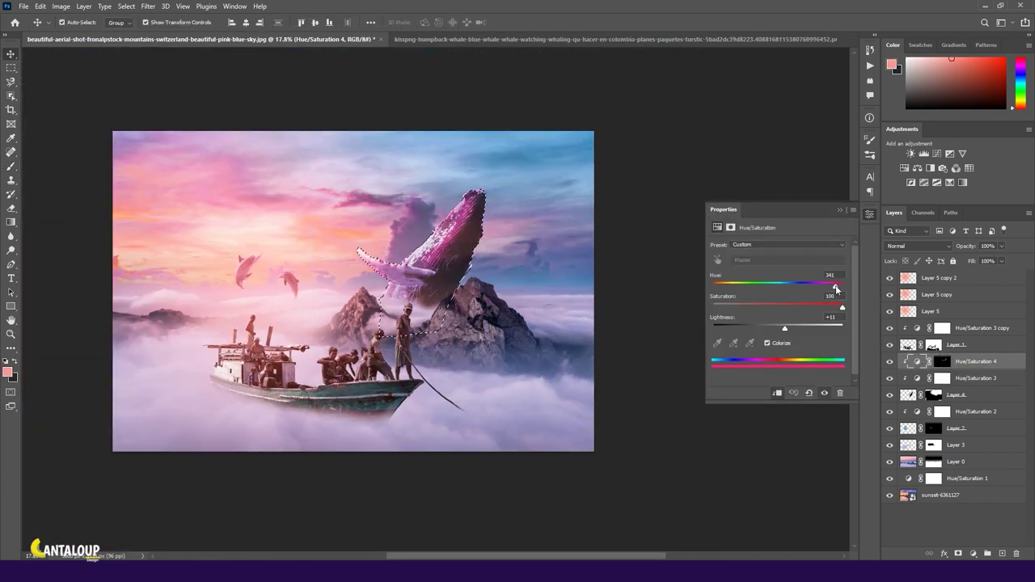
left_click(920, 366)
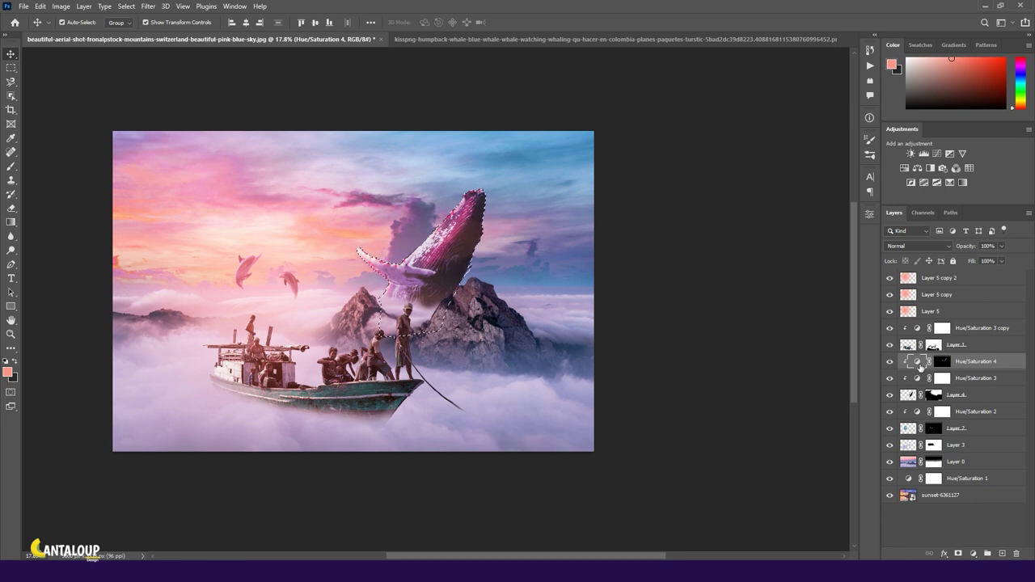
double_click(919, 366)
left_click_drag(792, 327, 814, 325)
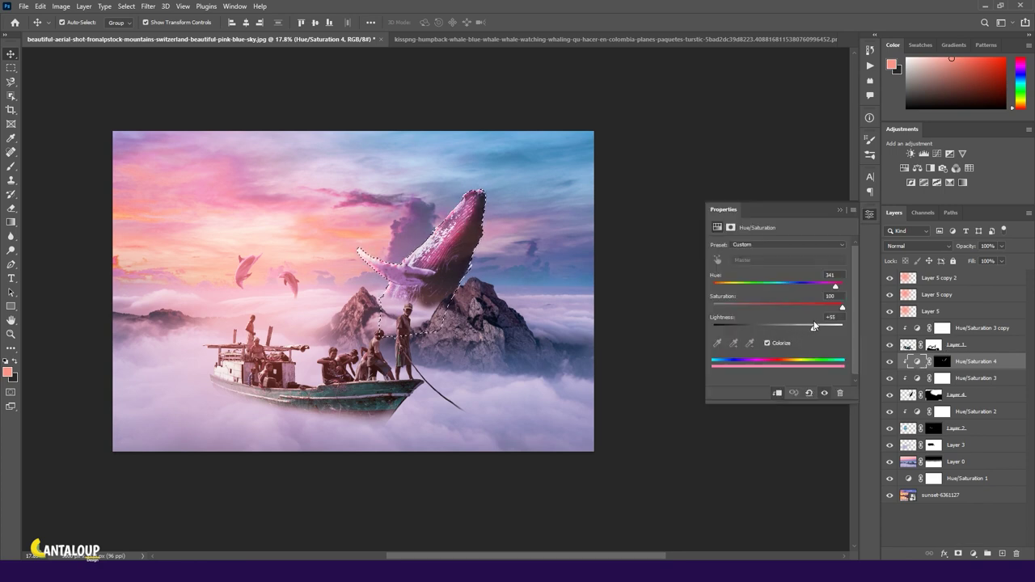
left_click(840, 210)
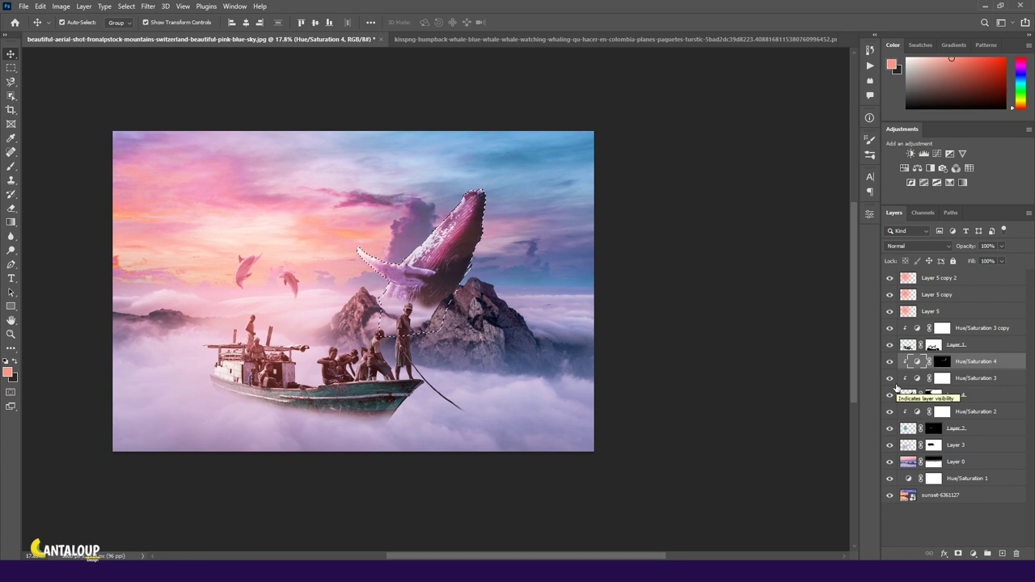
Drop the whale selection and add an empty Layer 6 above Layer 5 copy 2
left_click(927, 526)
key("ctrl+d")
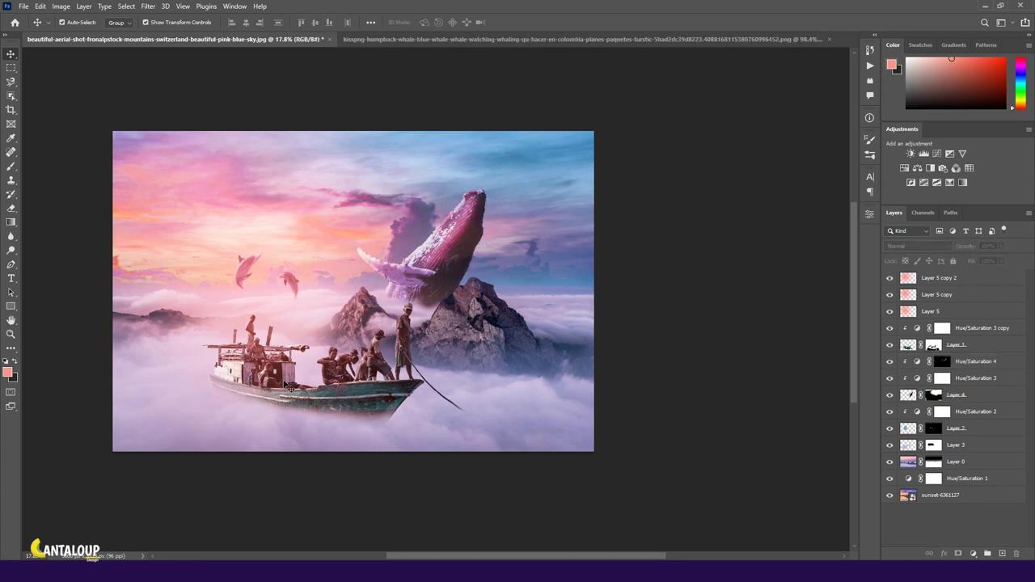
scroll(287, 387, "up", 3)
scroll(452, 315, "down", 2)
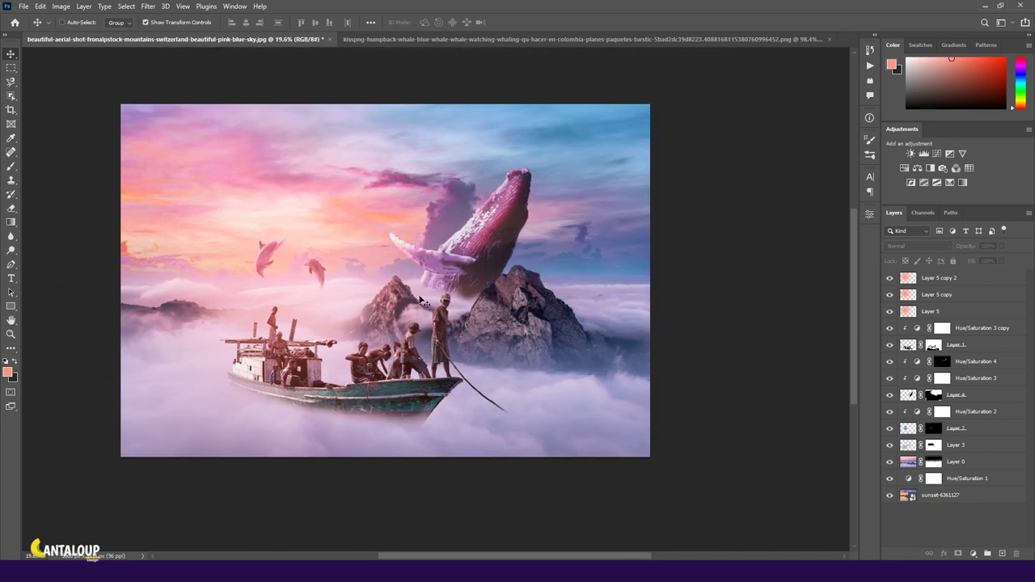
left_click(938, 278)
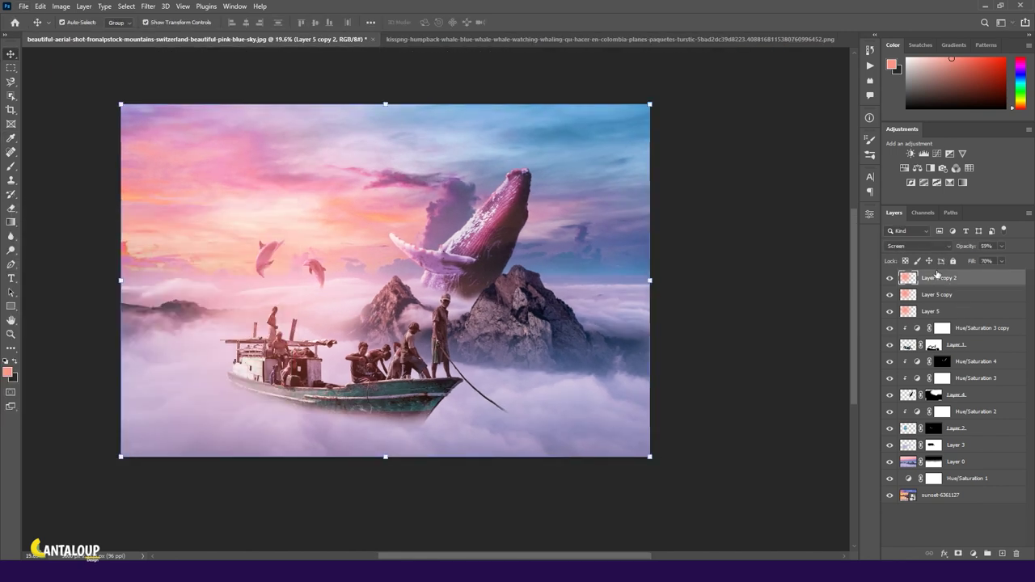
left_click(1002, 554)
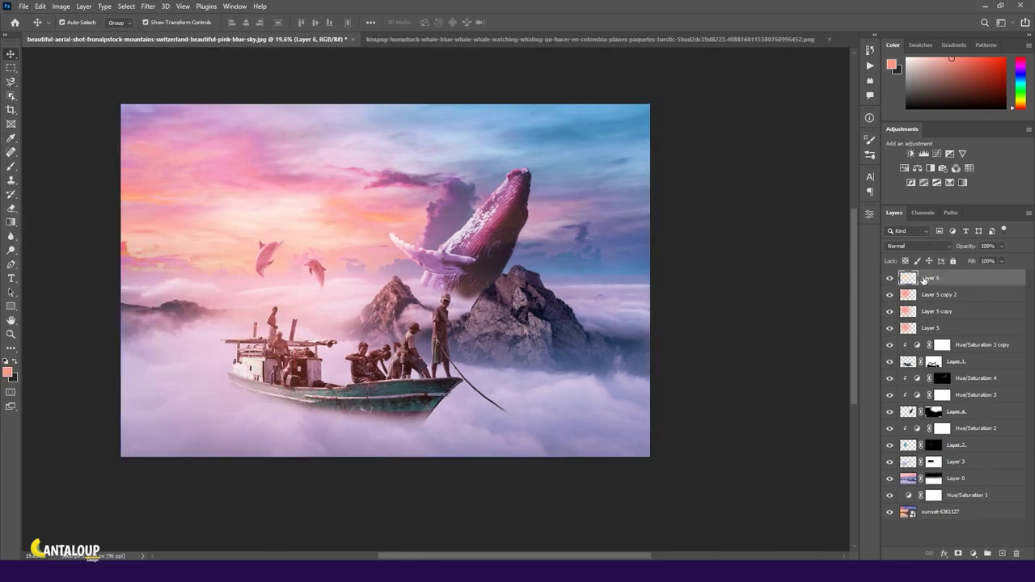
Add a salmon Solid Color fill layer in Color Dodge mode and invert its mask to black
left_click(973, 553)
left_click(971, 366)
left_click(250, 228)
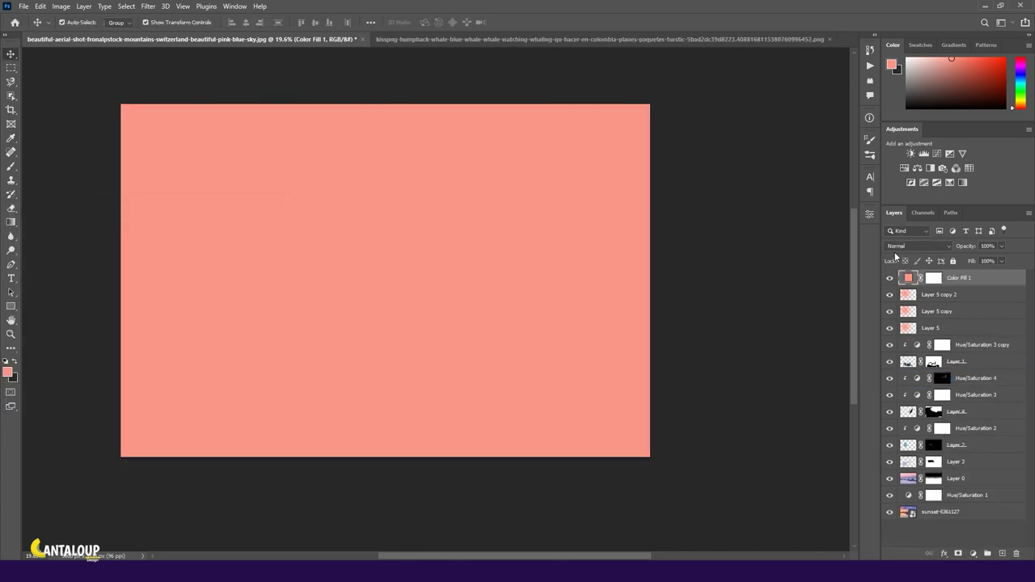
left_click(906, 246)
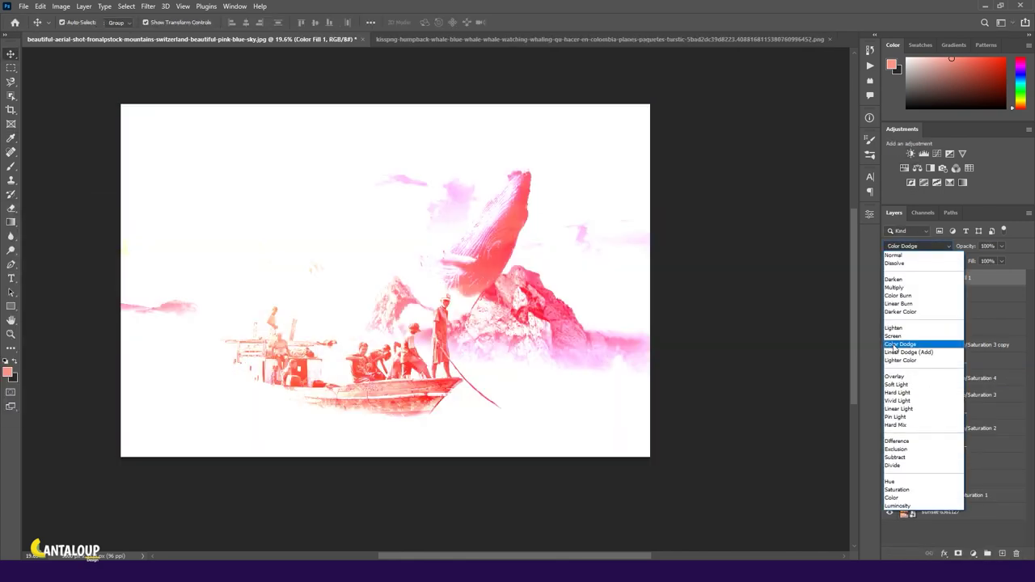
left_click(895, 346)
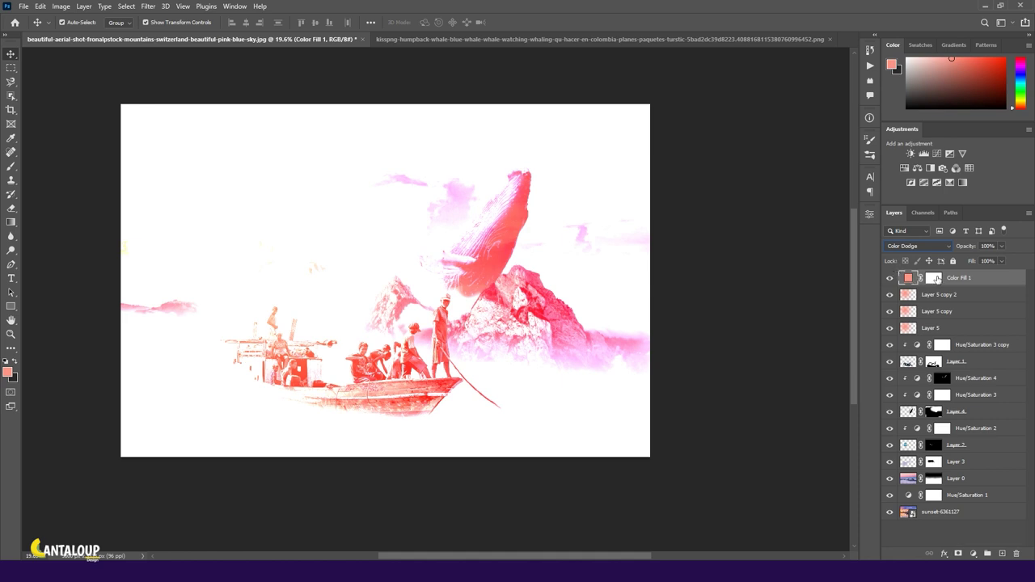
left_click(936, 278)
key("ctrl+i")
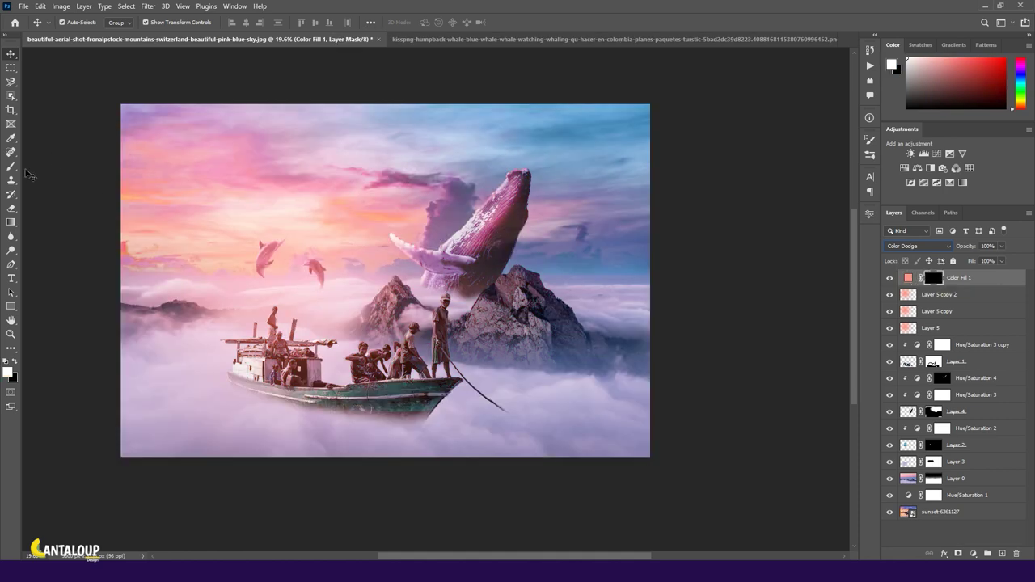
Load the whale's outline as a selection and soft-brush the Color Fill 1 mask to glow its body
key("b")
scroll(337, 282, "up", 5)
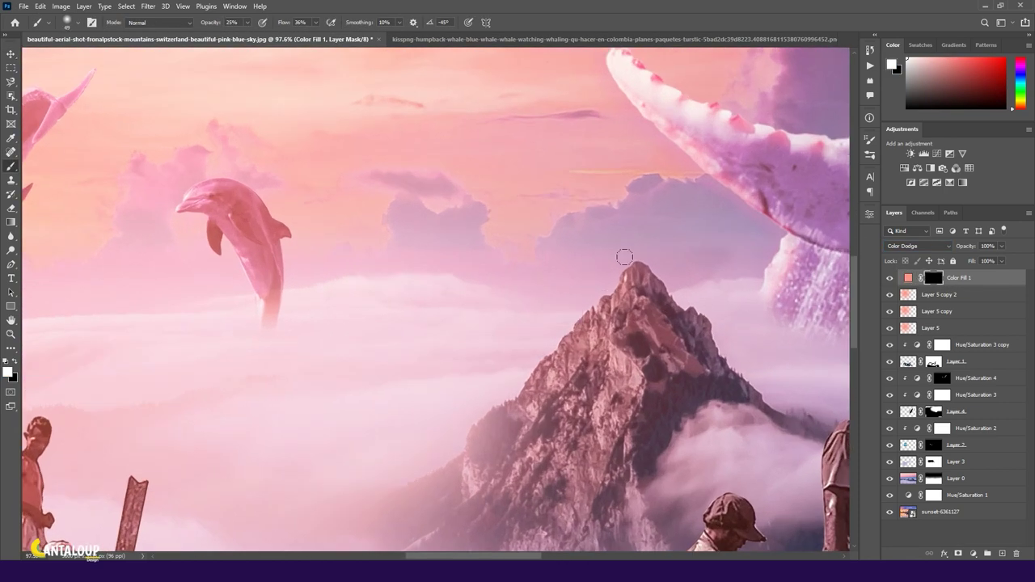
left_click_drag(604, 289, 522, 417)
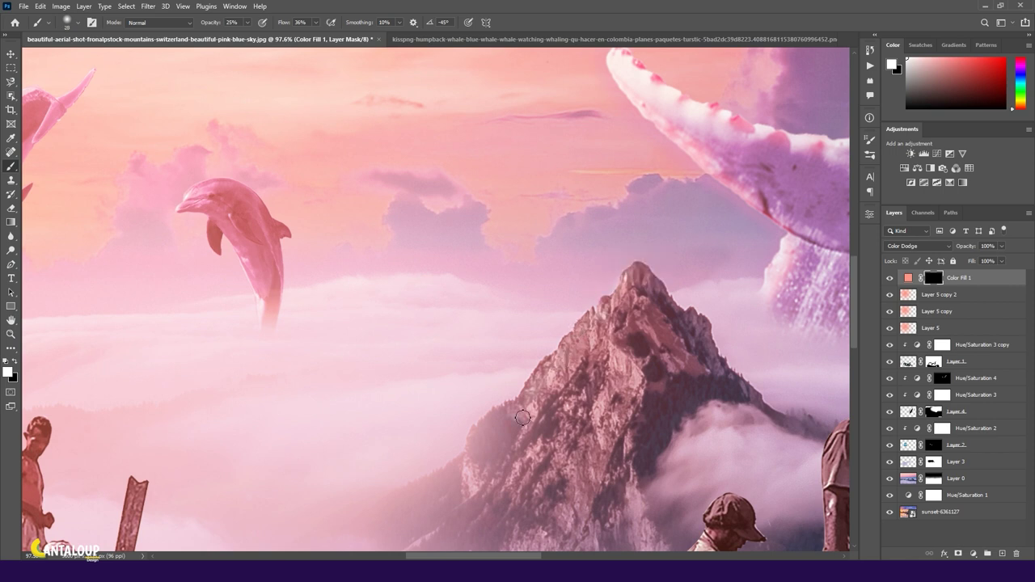
key("ctrl+0")
left_click(890, 278)
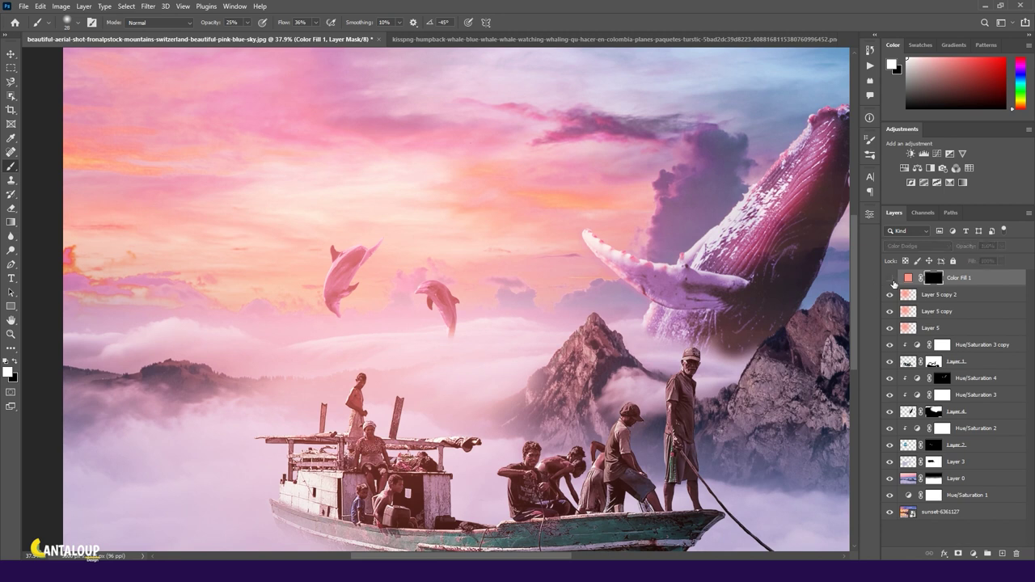
scroll(490, 280, "down", 2)
left_click(910, 413, "ctrl")
scroll(766, 181, "up", 1)
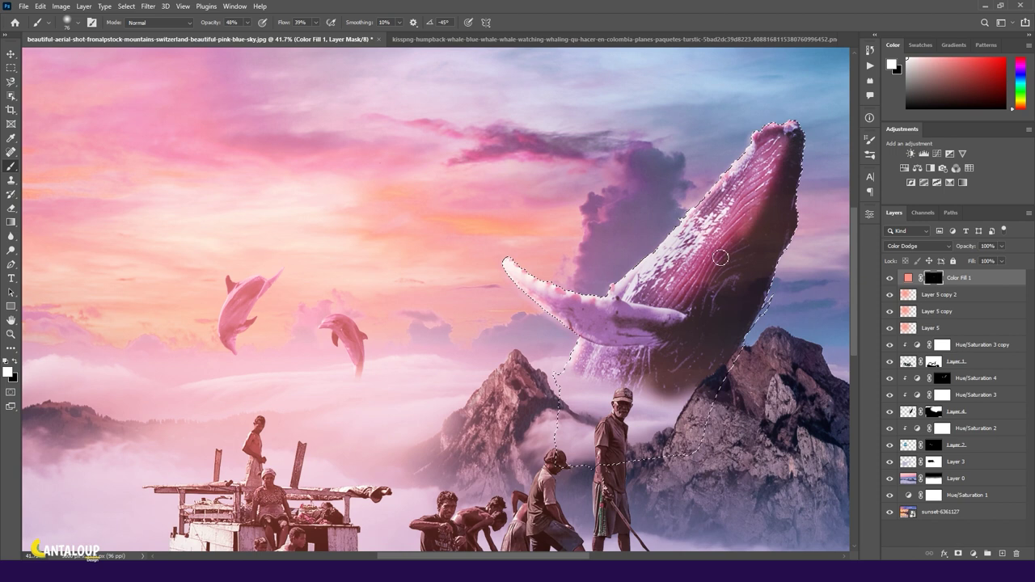
left_click_drag(720, 257, 652, 318)
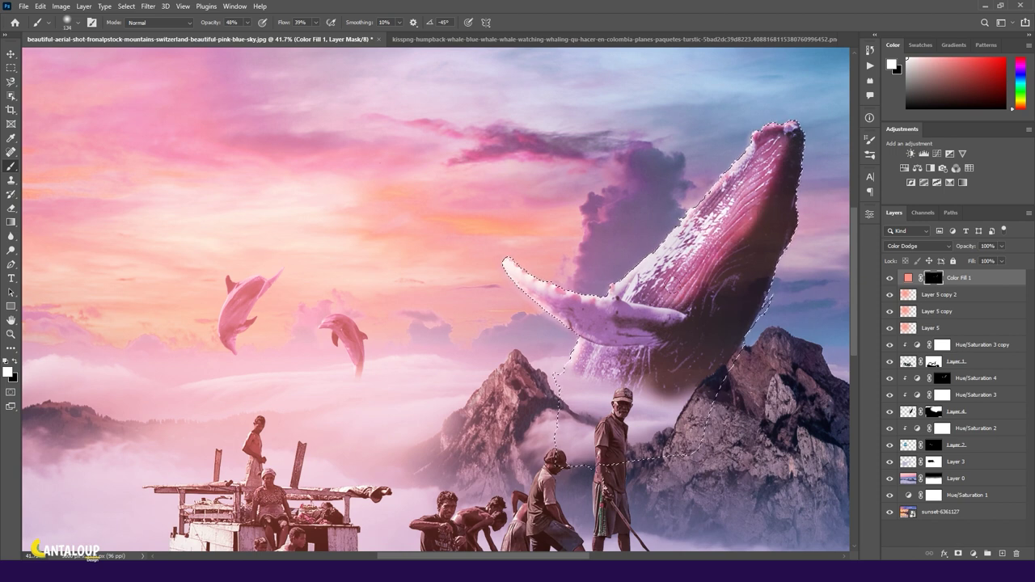
scroll(525, 203, "down", 1)
scroll(582, 327, "up", 1)
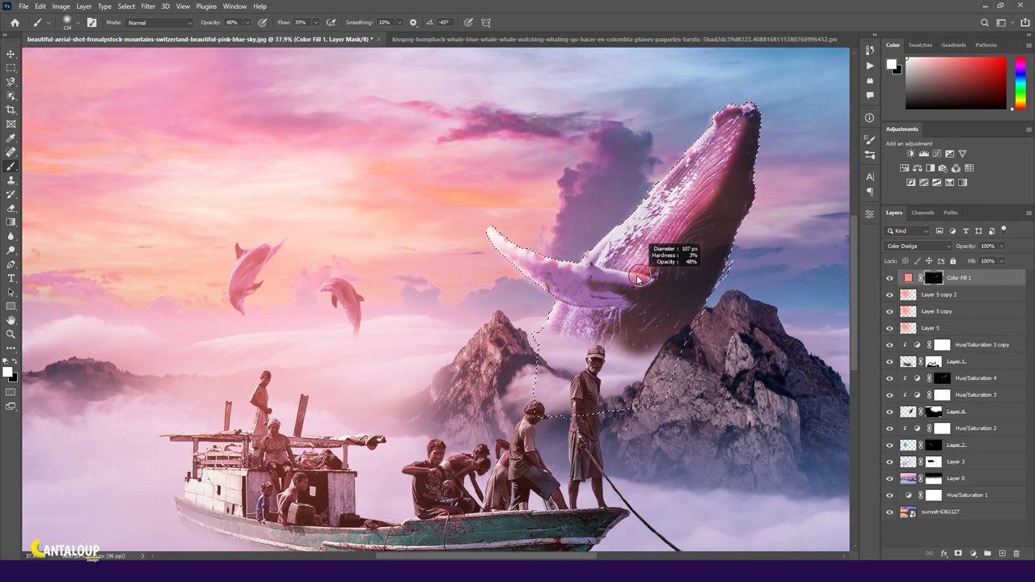
scroll(122, 255, "up", 3)
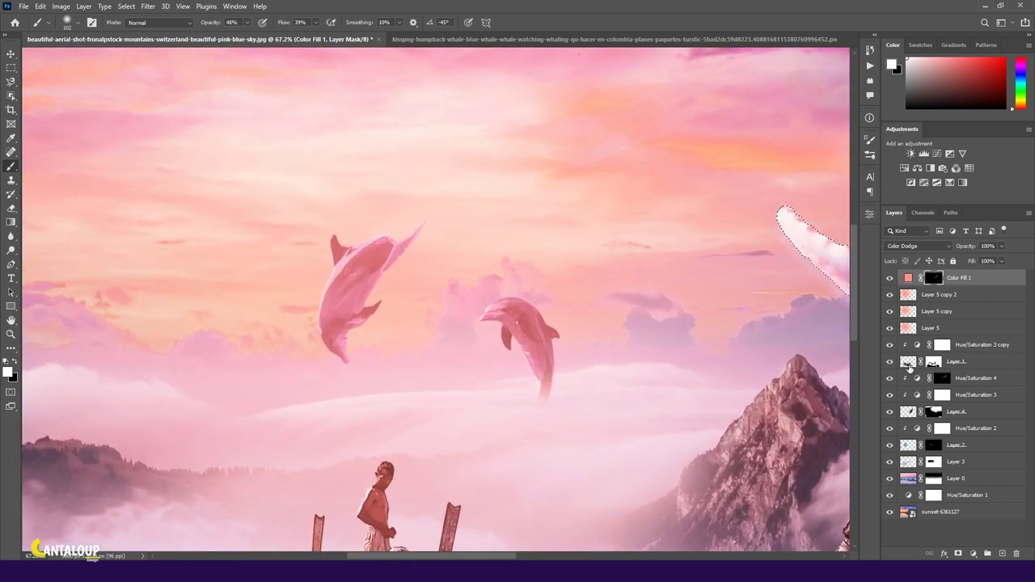
Paint the Color Dodge glow over both dolphins' backs and bellies, then load the boat as a selection
left_click(908, 446)
left_click(908, 446, "ctrl")
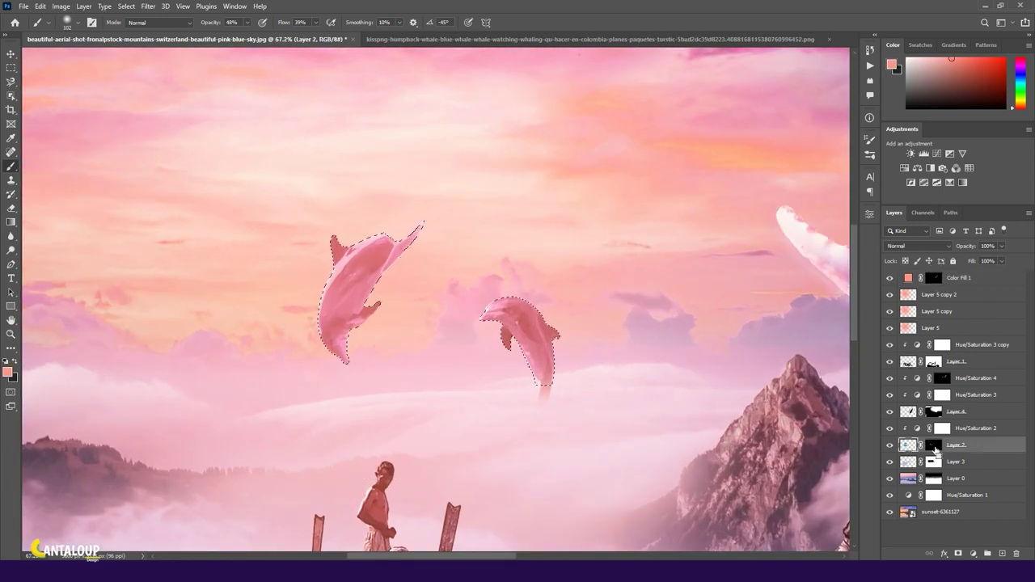
left_click(929, 285)
scroll(327, 284, "up", 3)
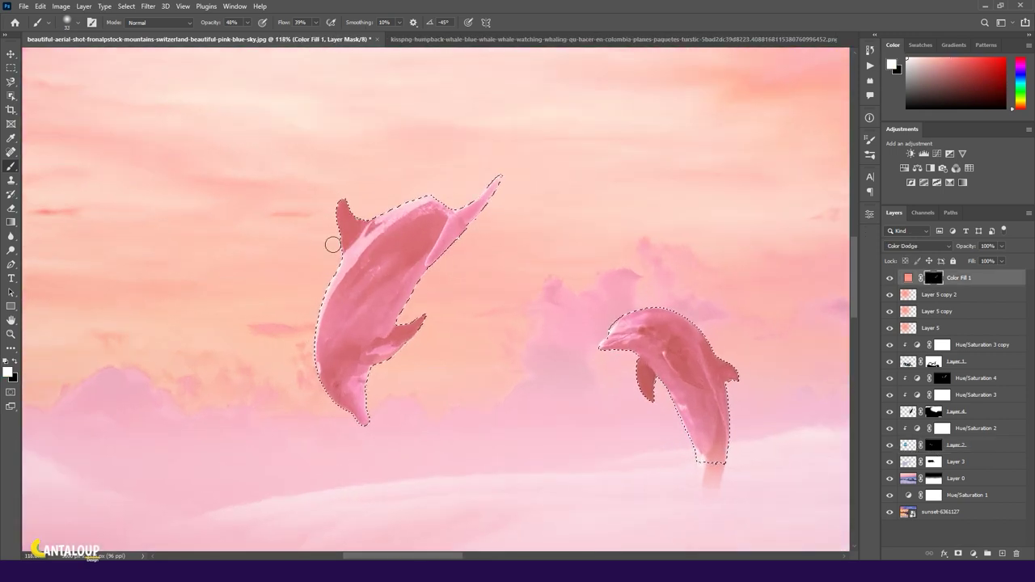
mouse_move(478, 184)
left_mouse_down()
mouse_move(355, 211)
mouse_move(312, 321)
left_mouse_up()
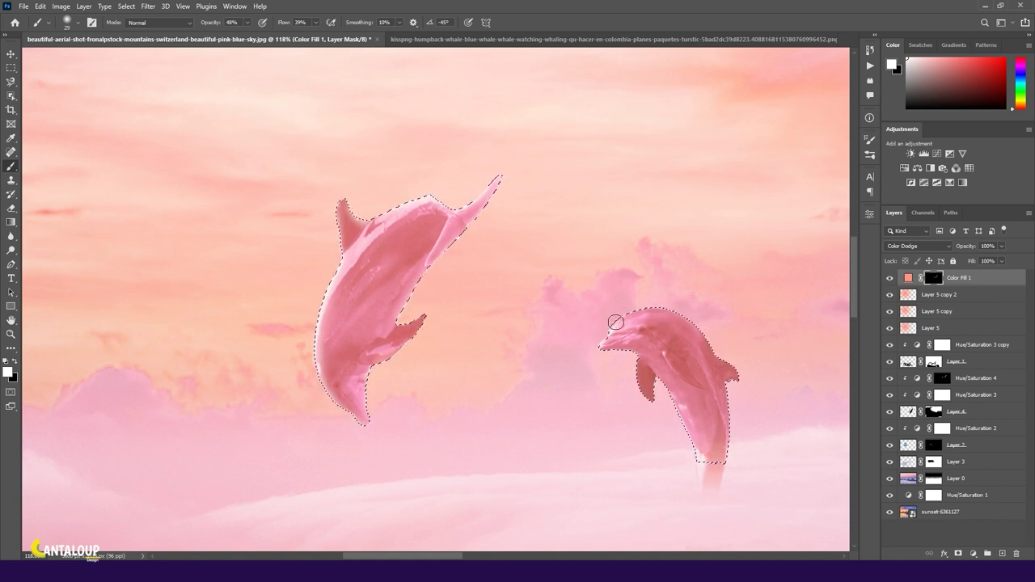
left_click_drag(733, 308, 528, 223)
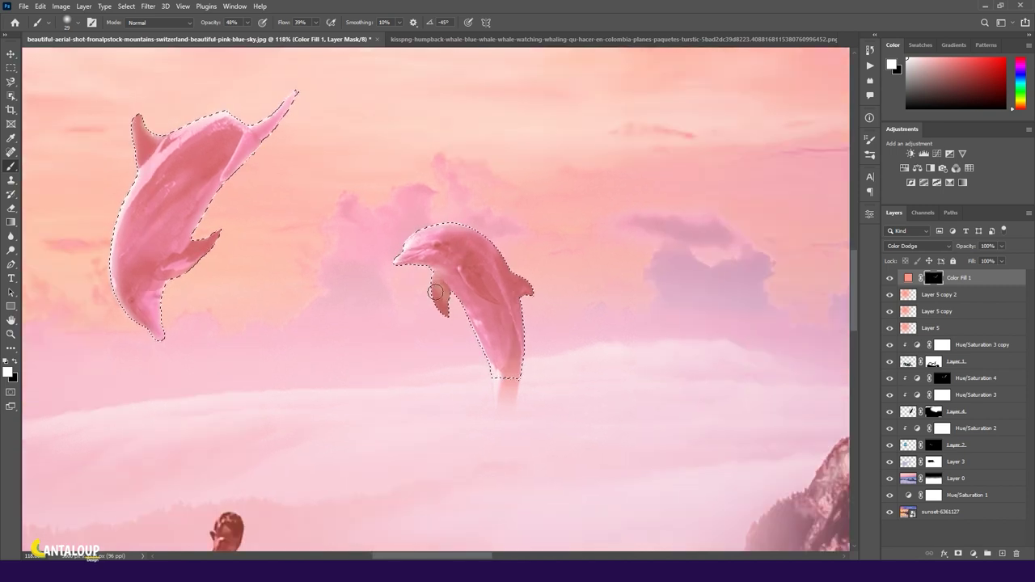
mouse_move(464, 308)
left_mouse_down()
mouse_move(508, 406)
mouse_move(425, 282)
left_mouse_up()
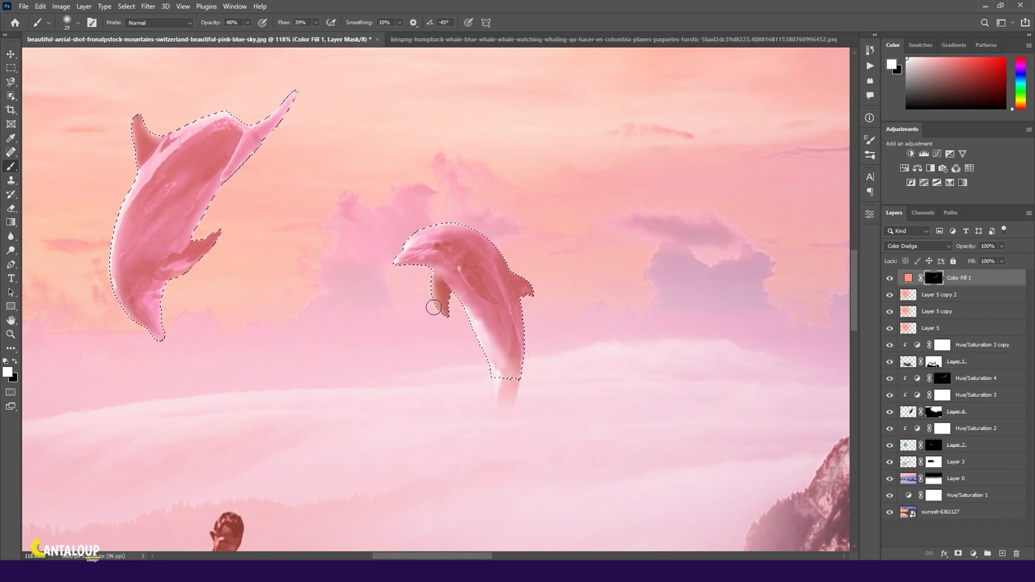
key("ctrl+0")
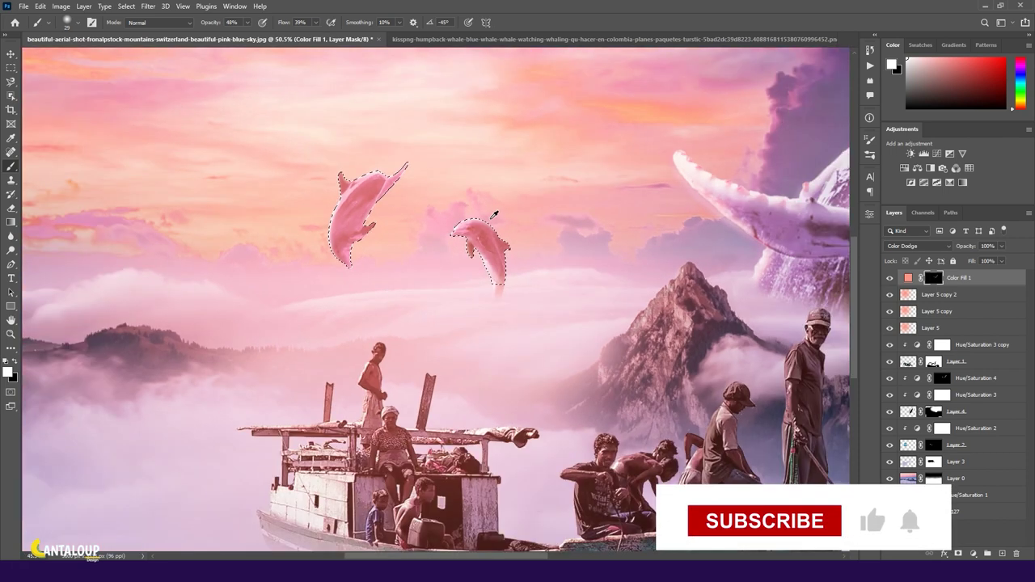
left_click(910, 361, "ctrl")
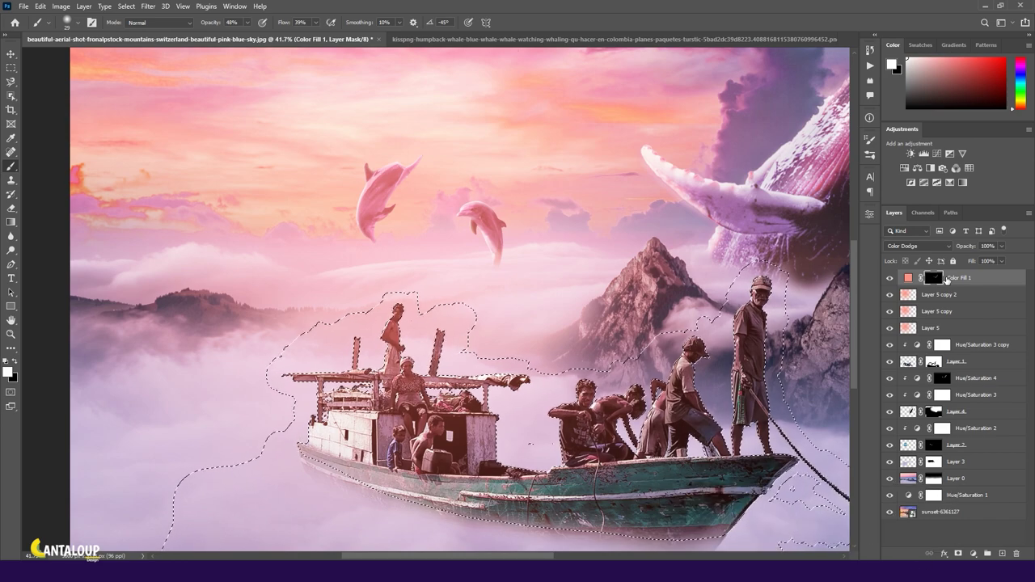
Brush white on the Color Fill 1 mask over the boat's roof posts, crew and hull stripe
scroll(384, 326, "up", 5)
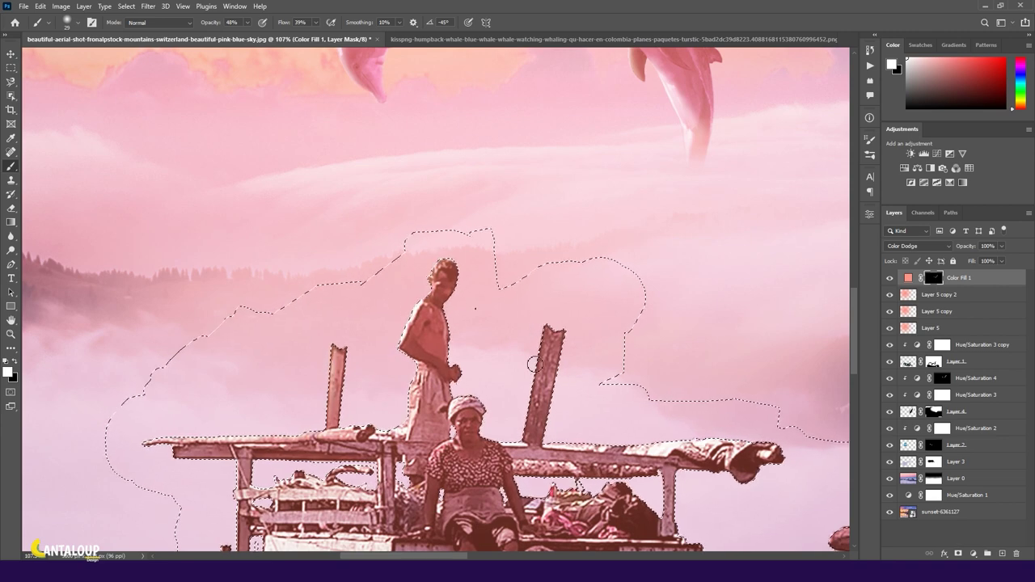
scroll(499, 430, "down", 3)
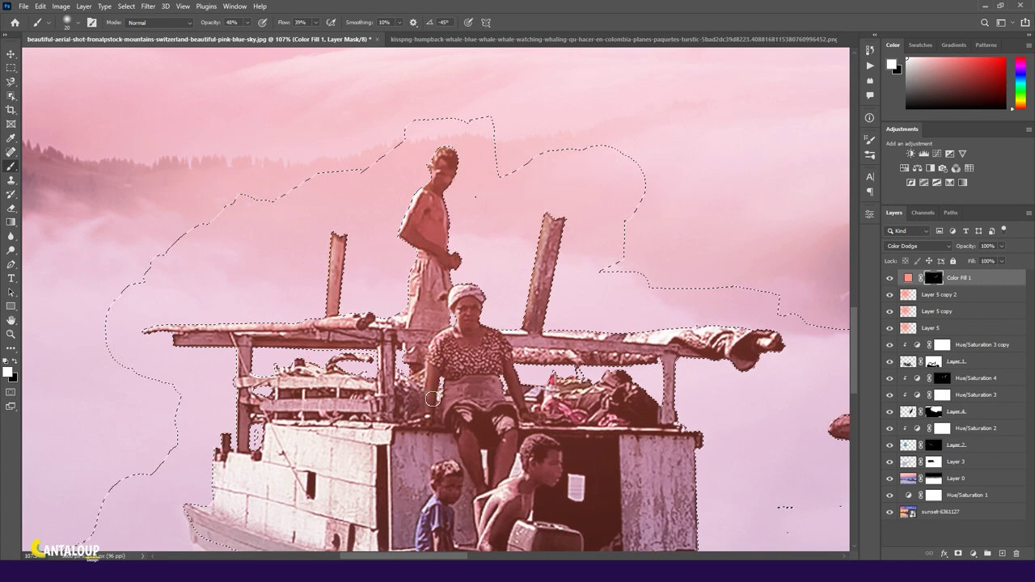
left_click_drag(241, 346, 241, 459)
scroll(242, 460, "down", 2, "alt")
scroll(218, 357, "down", 1)
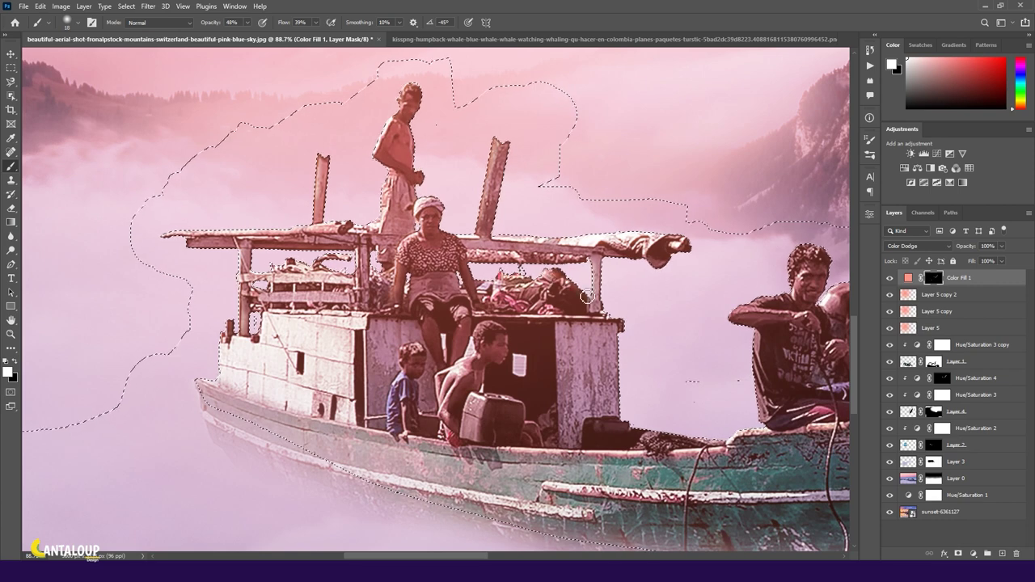
key("bracketright")
key("bracketright")
key("bracketleft")
key("bracketleft")
key("bracketleft")
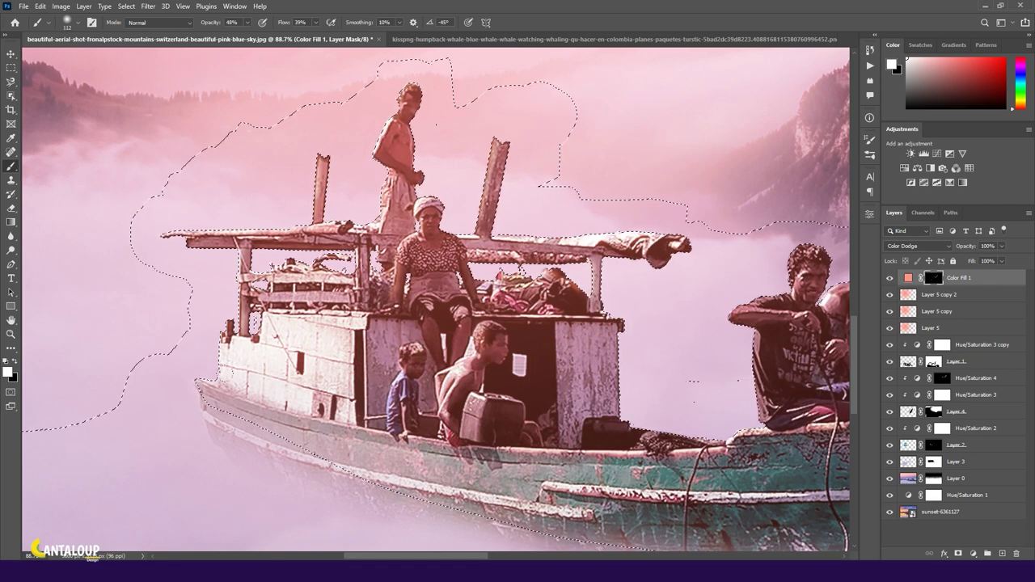
scroll(578, 279, "right", 5)
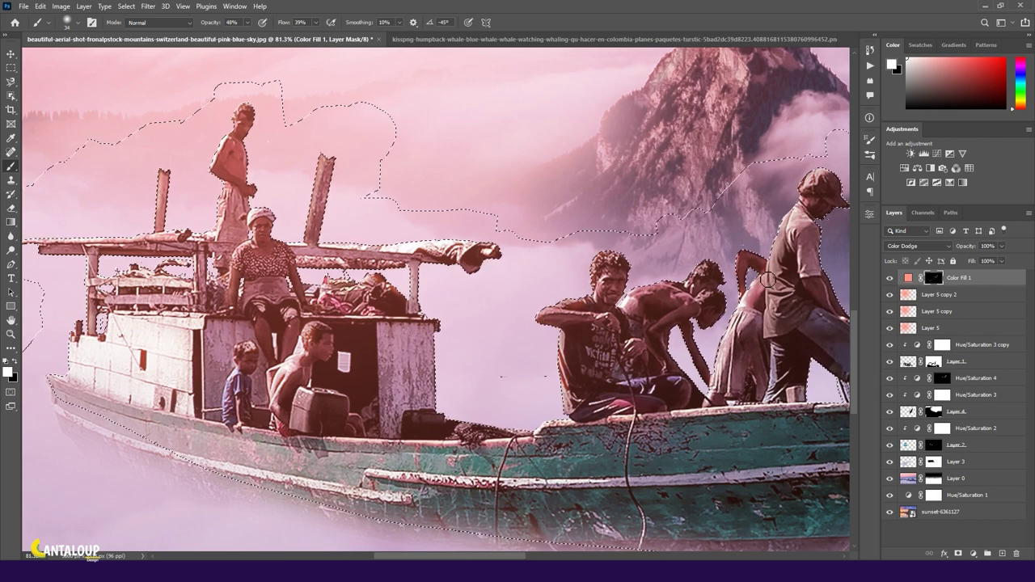
scroll(622, 141, "down", 2)
left_click_drag(377, 401, 695, 402)
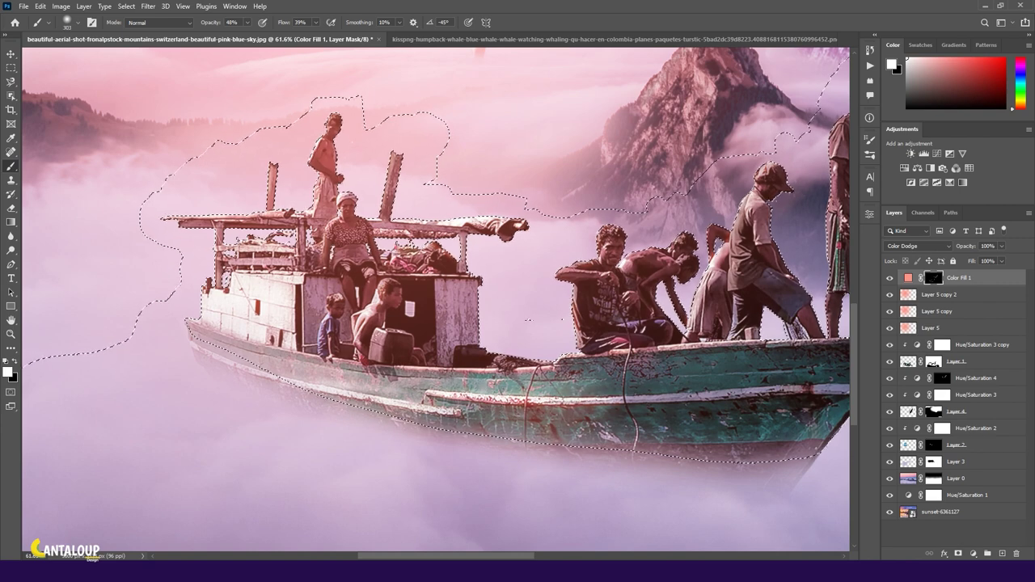
scroll(243, 308, "down", 7)
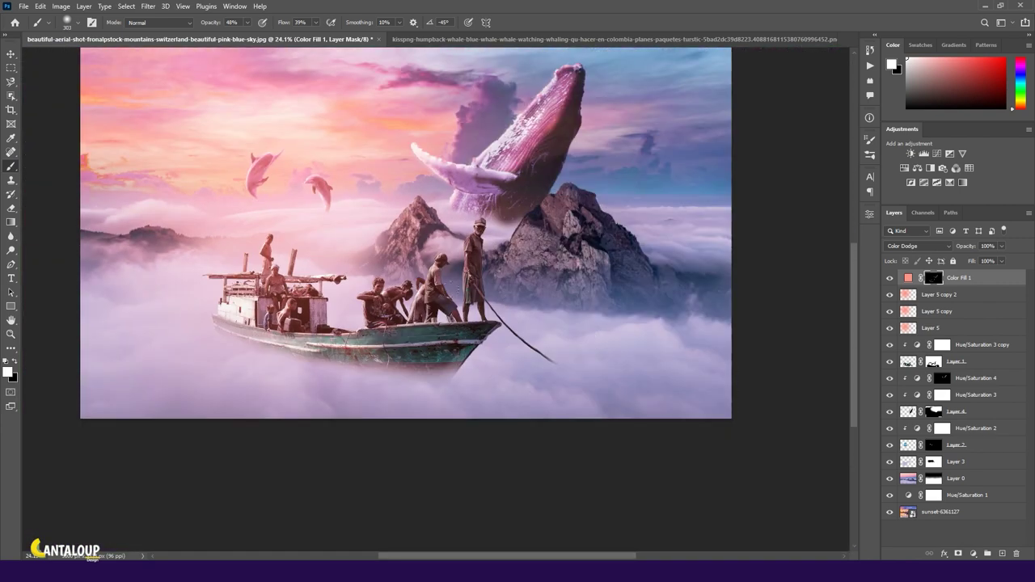
Paint a reddish glow over the right rocky peak with a 776 px brush at 30% opacity
left_click(891, 280)
left_click(890, 280)
left_click(891, 280)
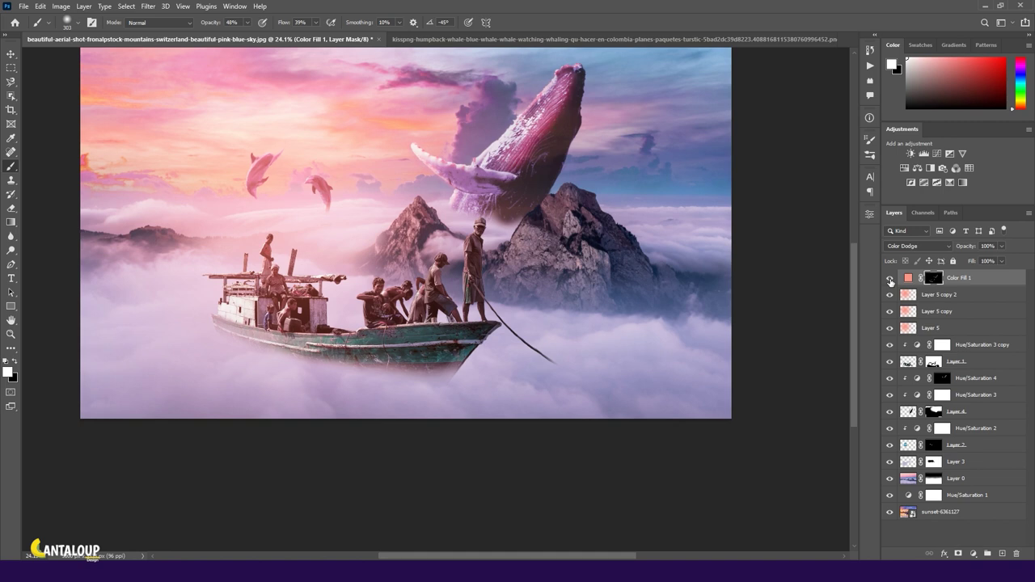
left_click(891, 280)
left_click(890, 280)
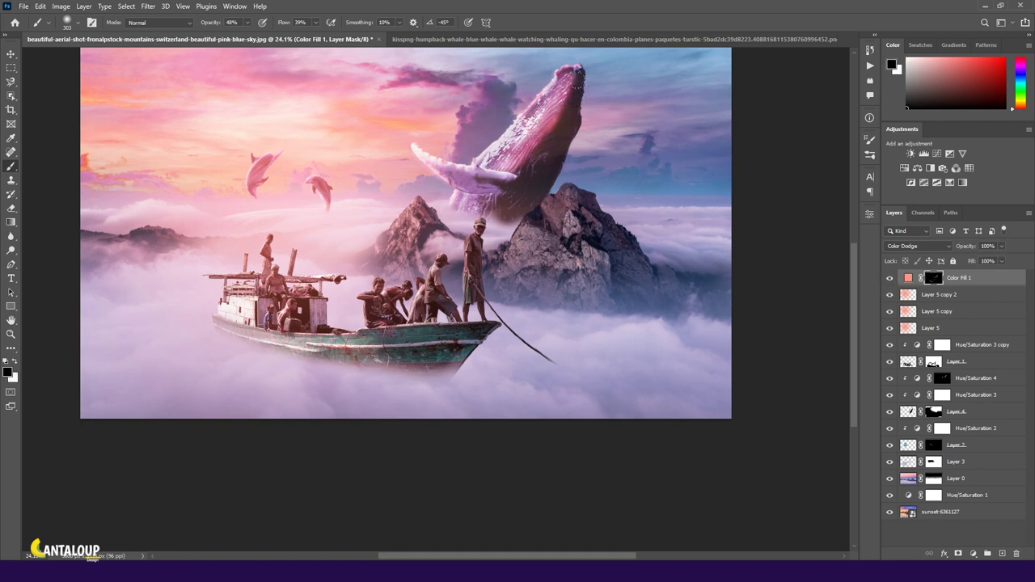
scroll(391, 195, "down", 2)
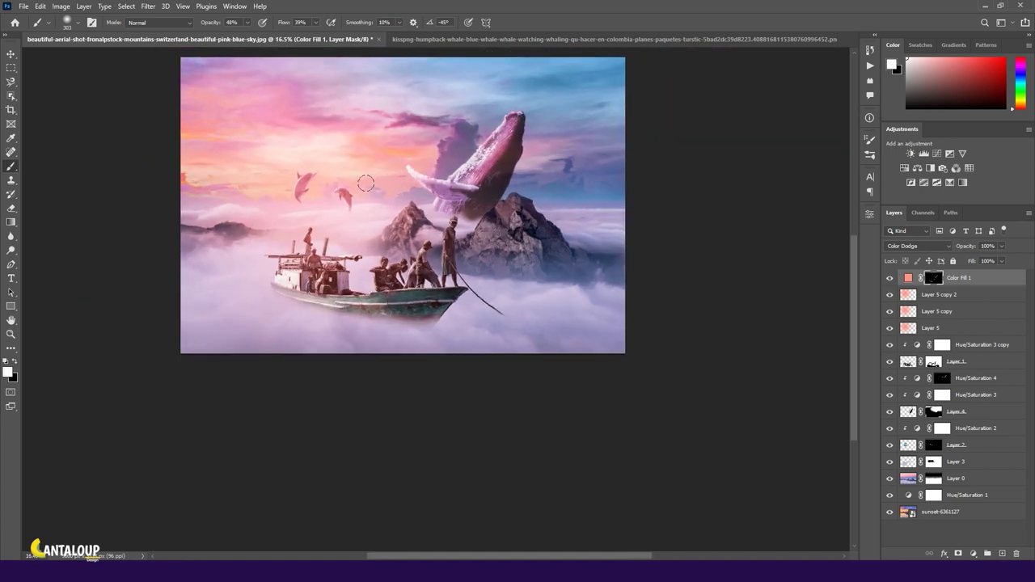
scroll(469, 150, "down", 1)
scroll(173, 185, "up", 1)
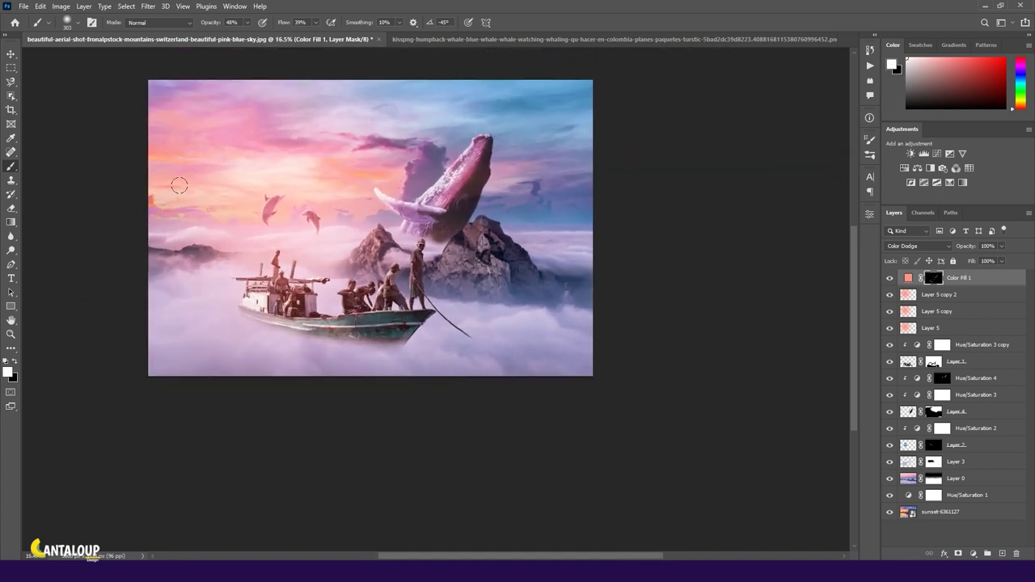
left_click_drag(578, 404, 611, 387)
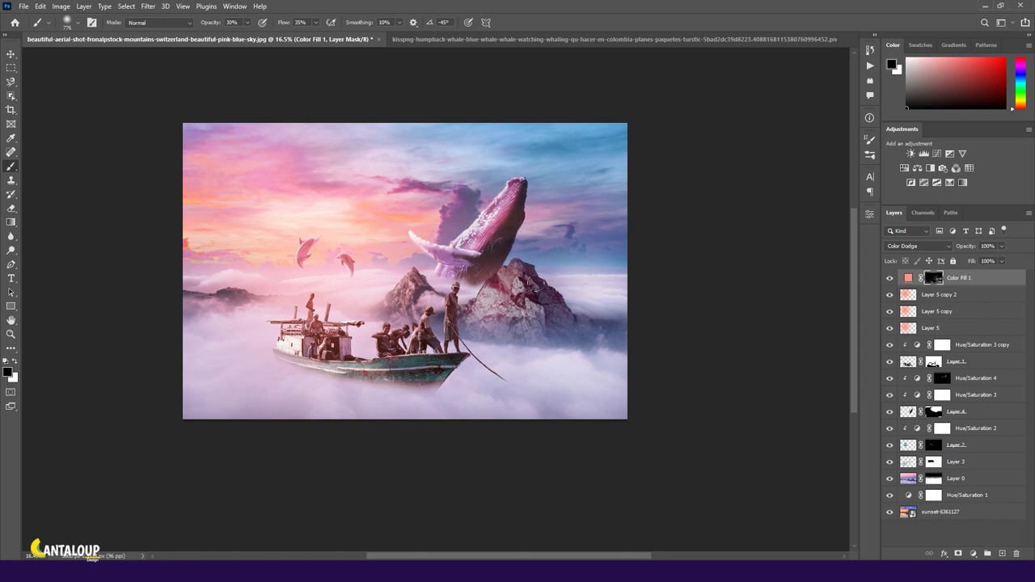
scroll(502, 309, "down", 1)
left_click(889, 279)
left_click(890, 279)
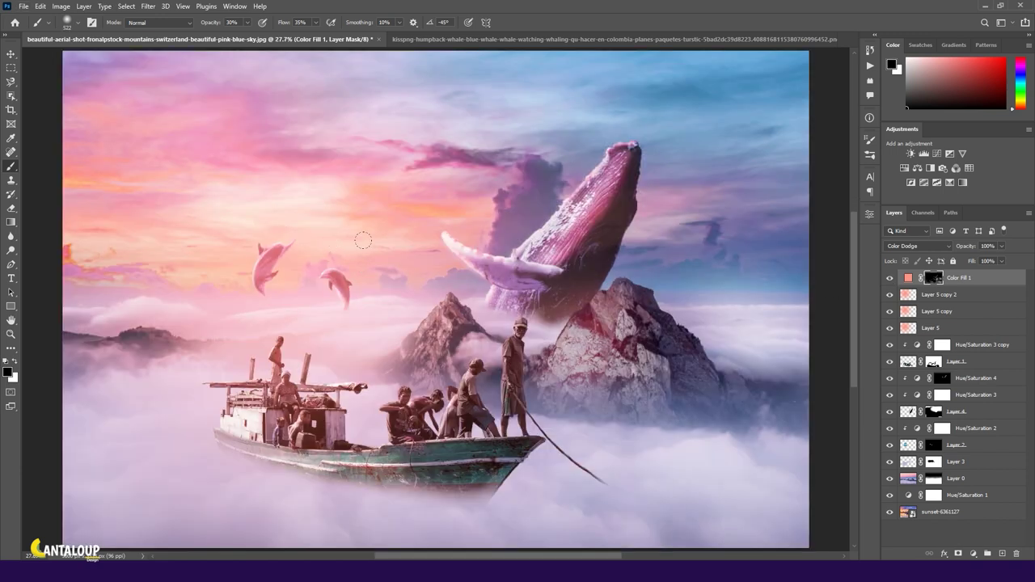